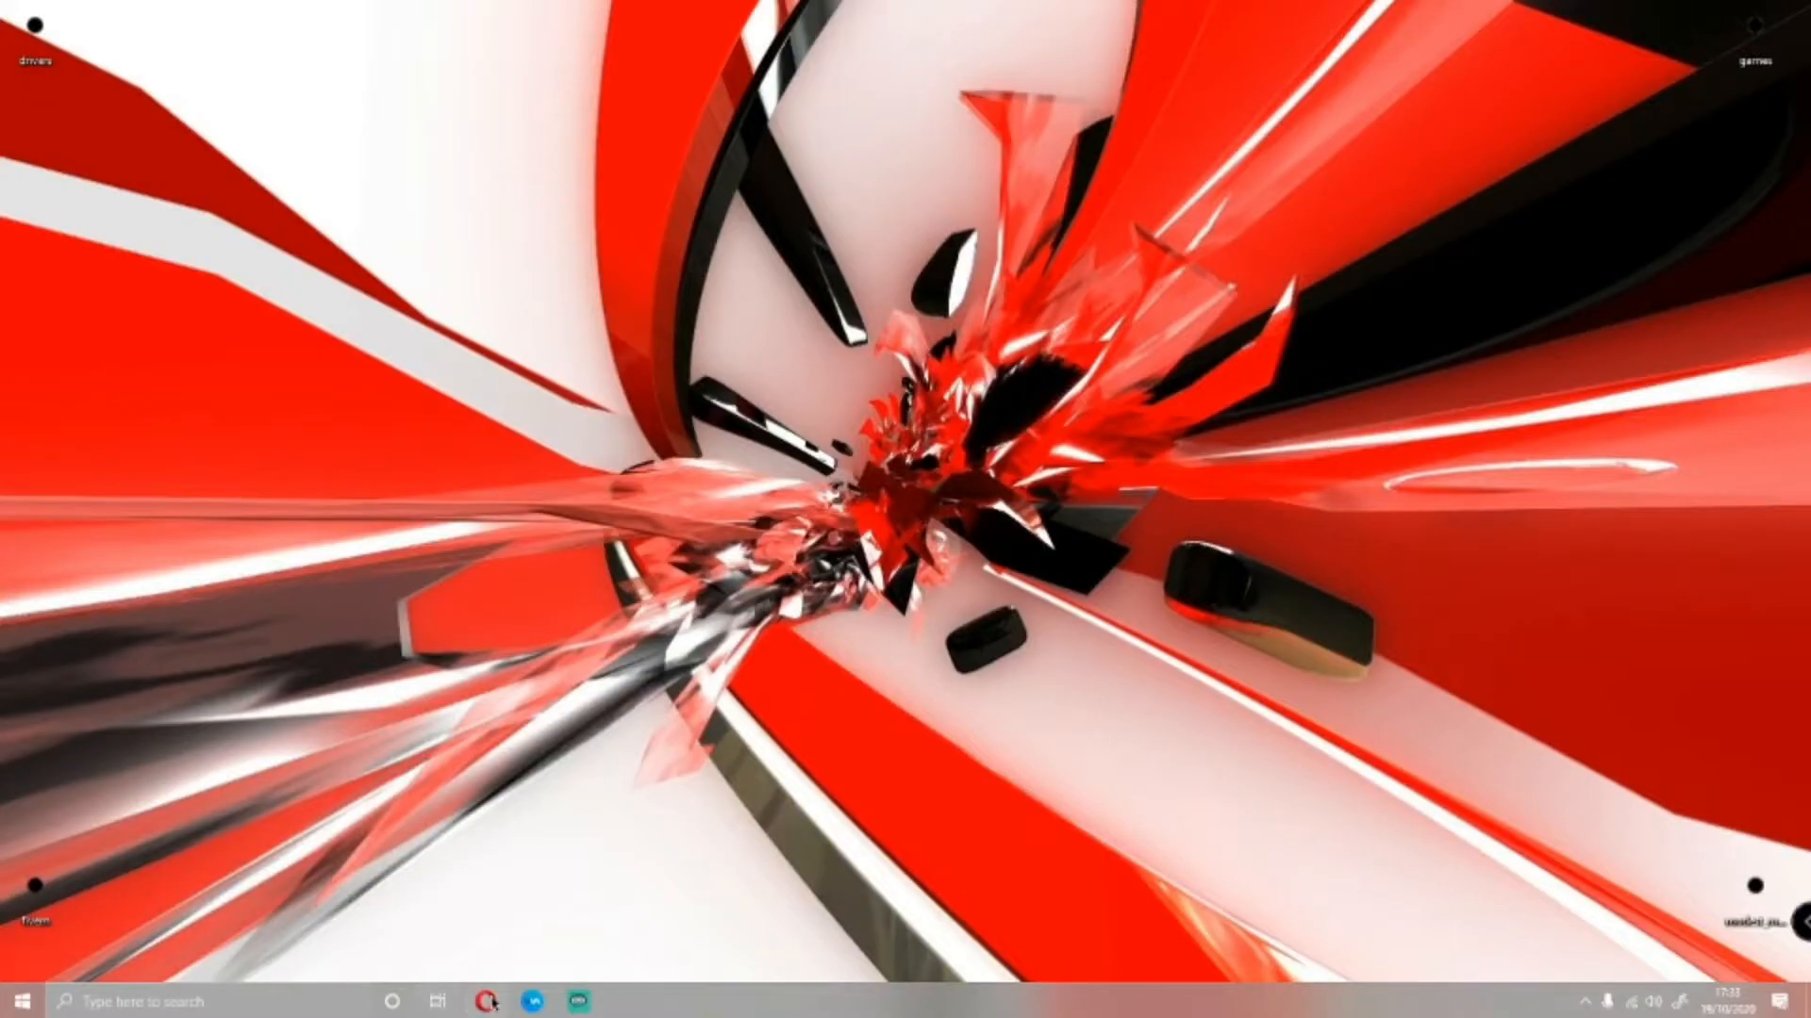
Switch to the Opera browser and review the Max Payne 3 Glock [Animated] mod page, expanding its full set of images and videos
click(490, 1001)
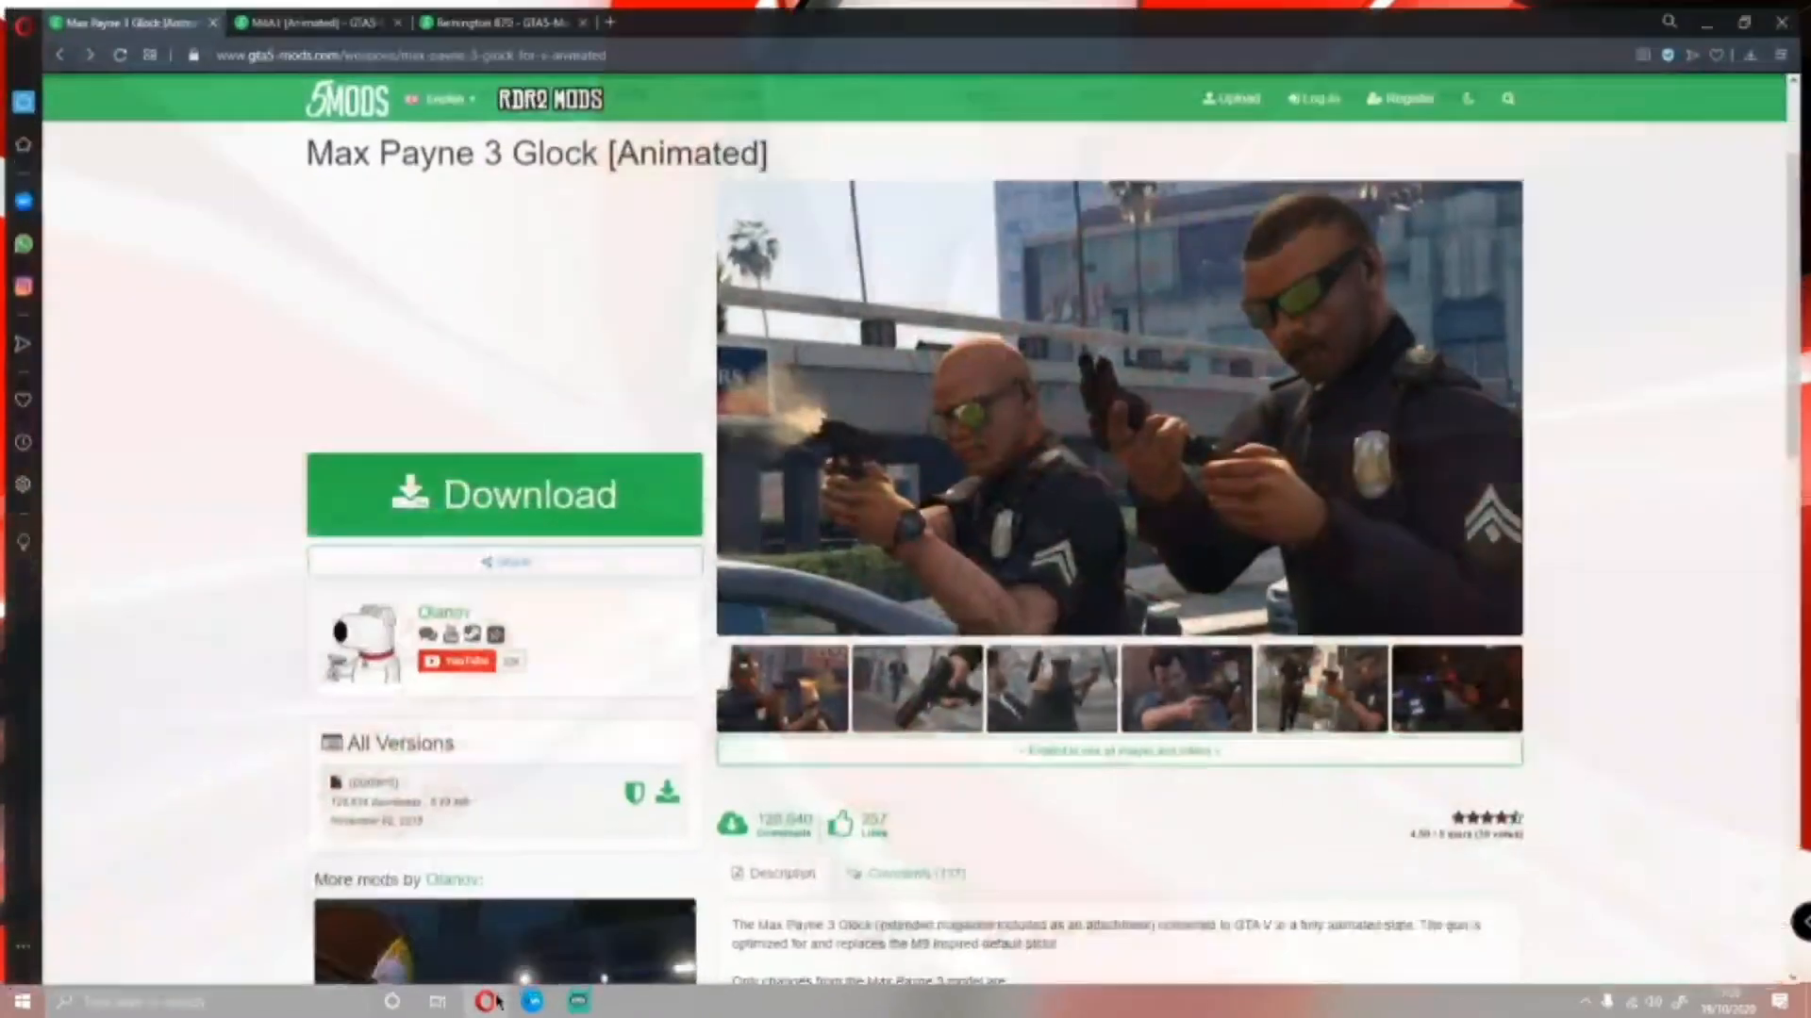
scroll(387, 796, up, 2)
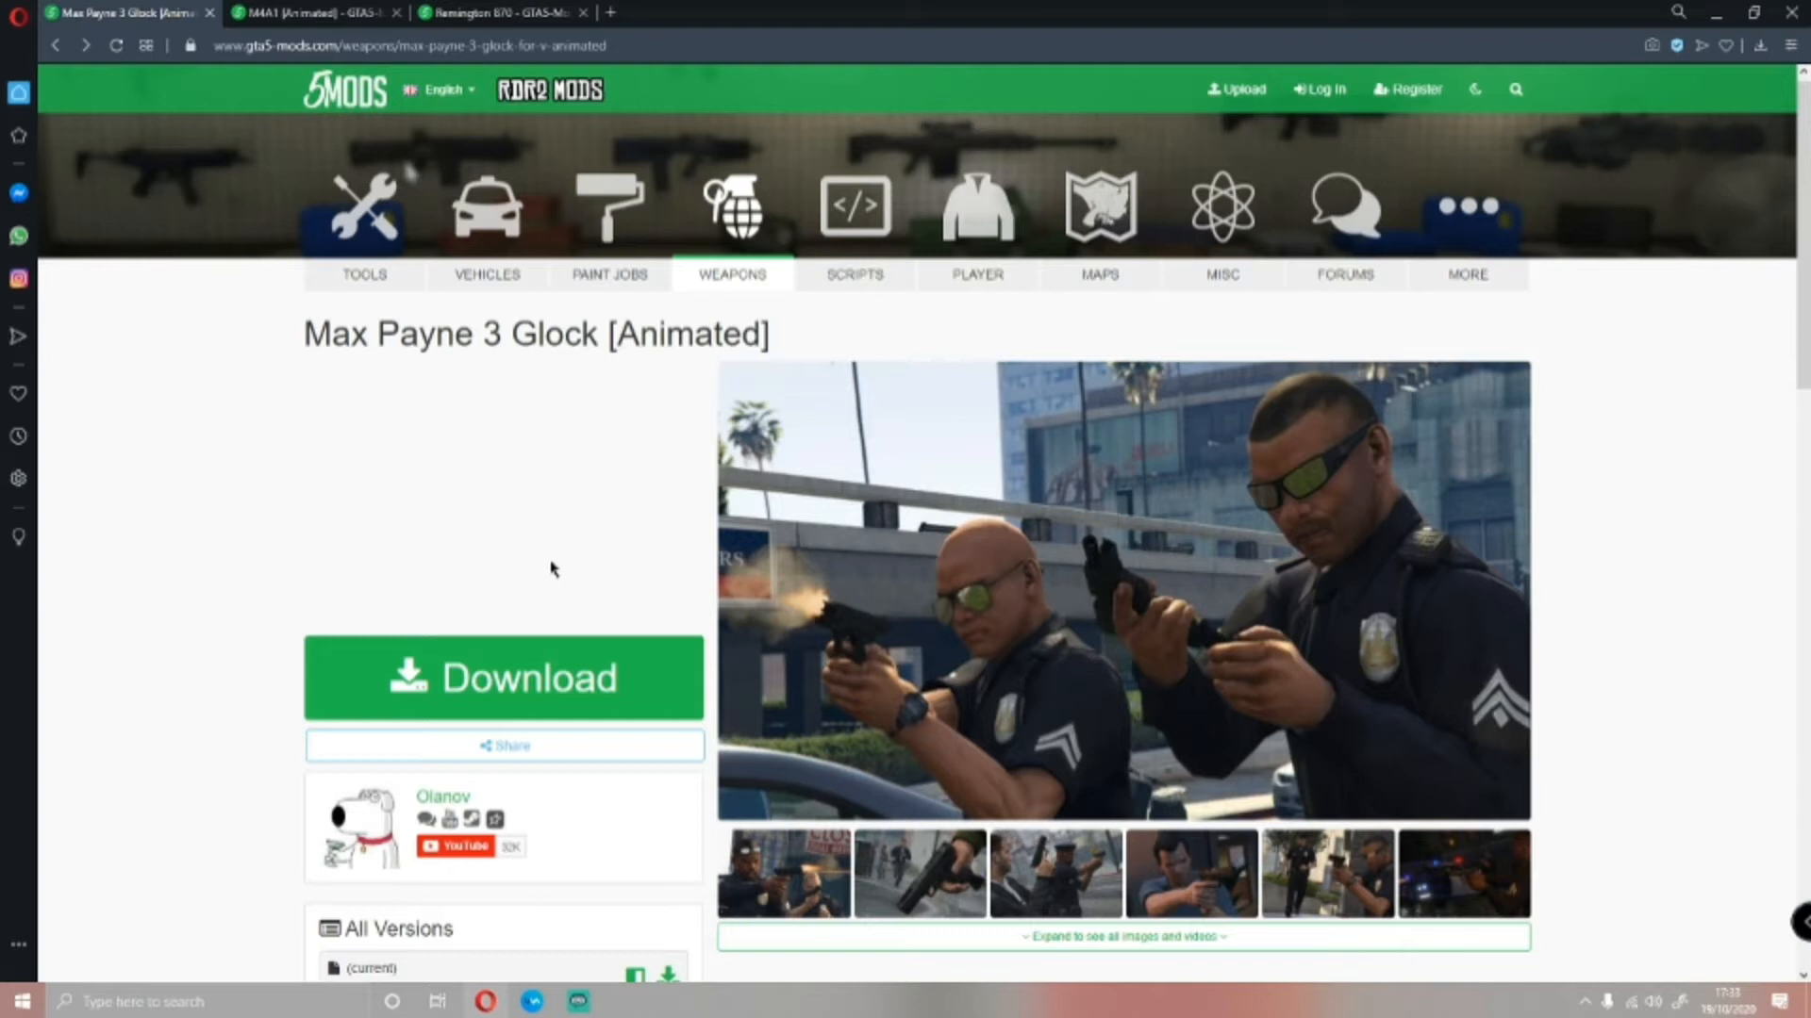
scroll(909, 421, down, 1)
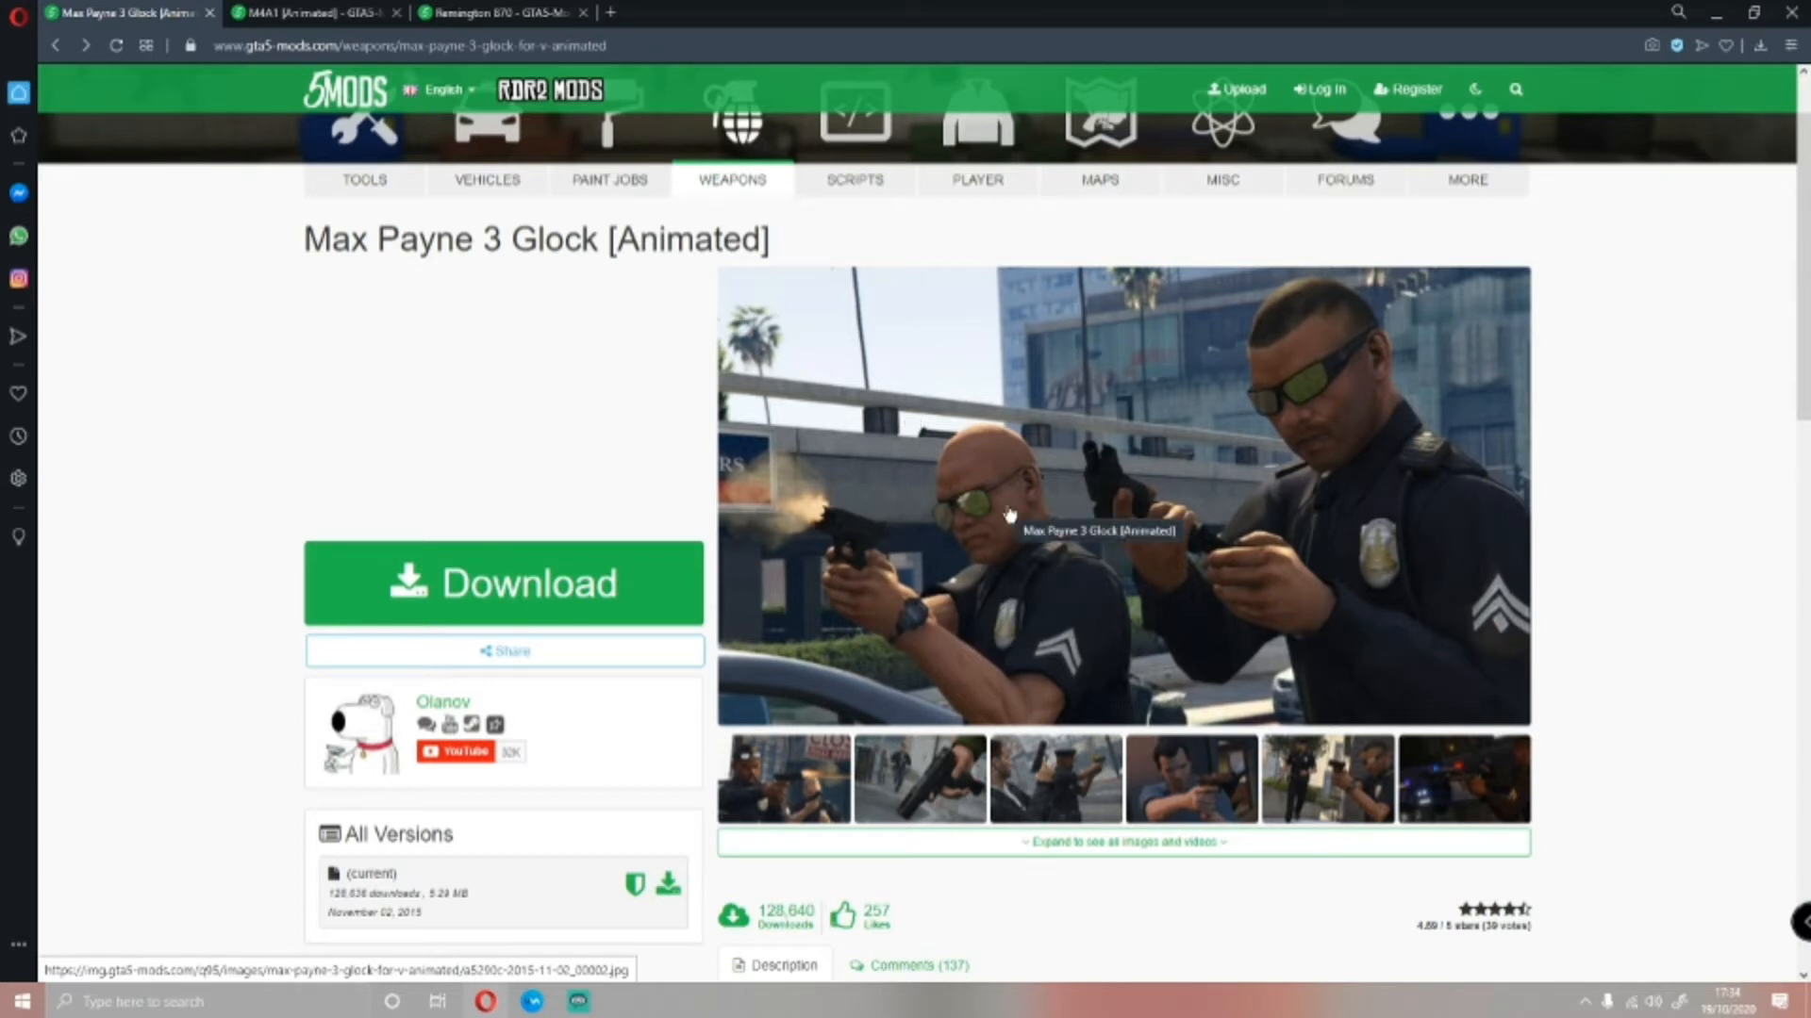
scroll(1009, 514, down, 5)
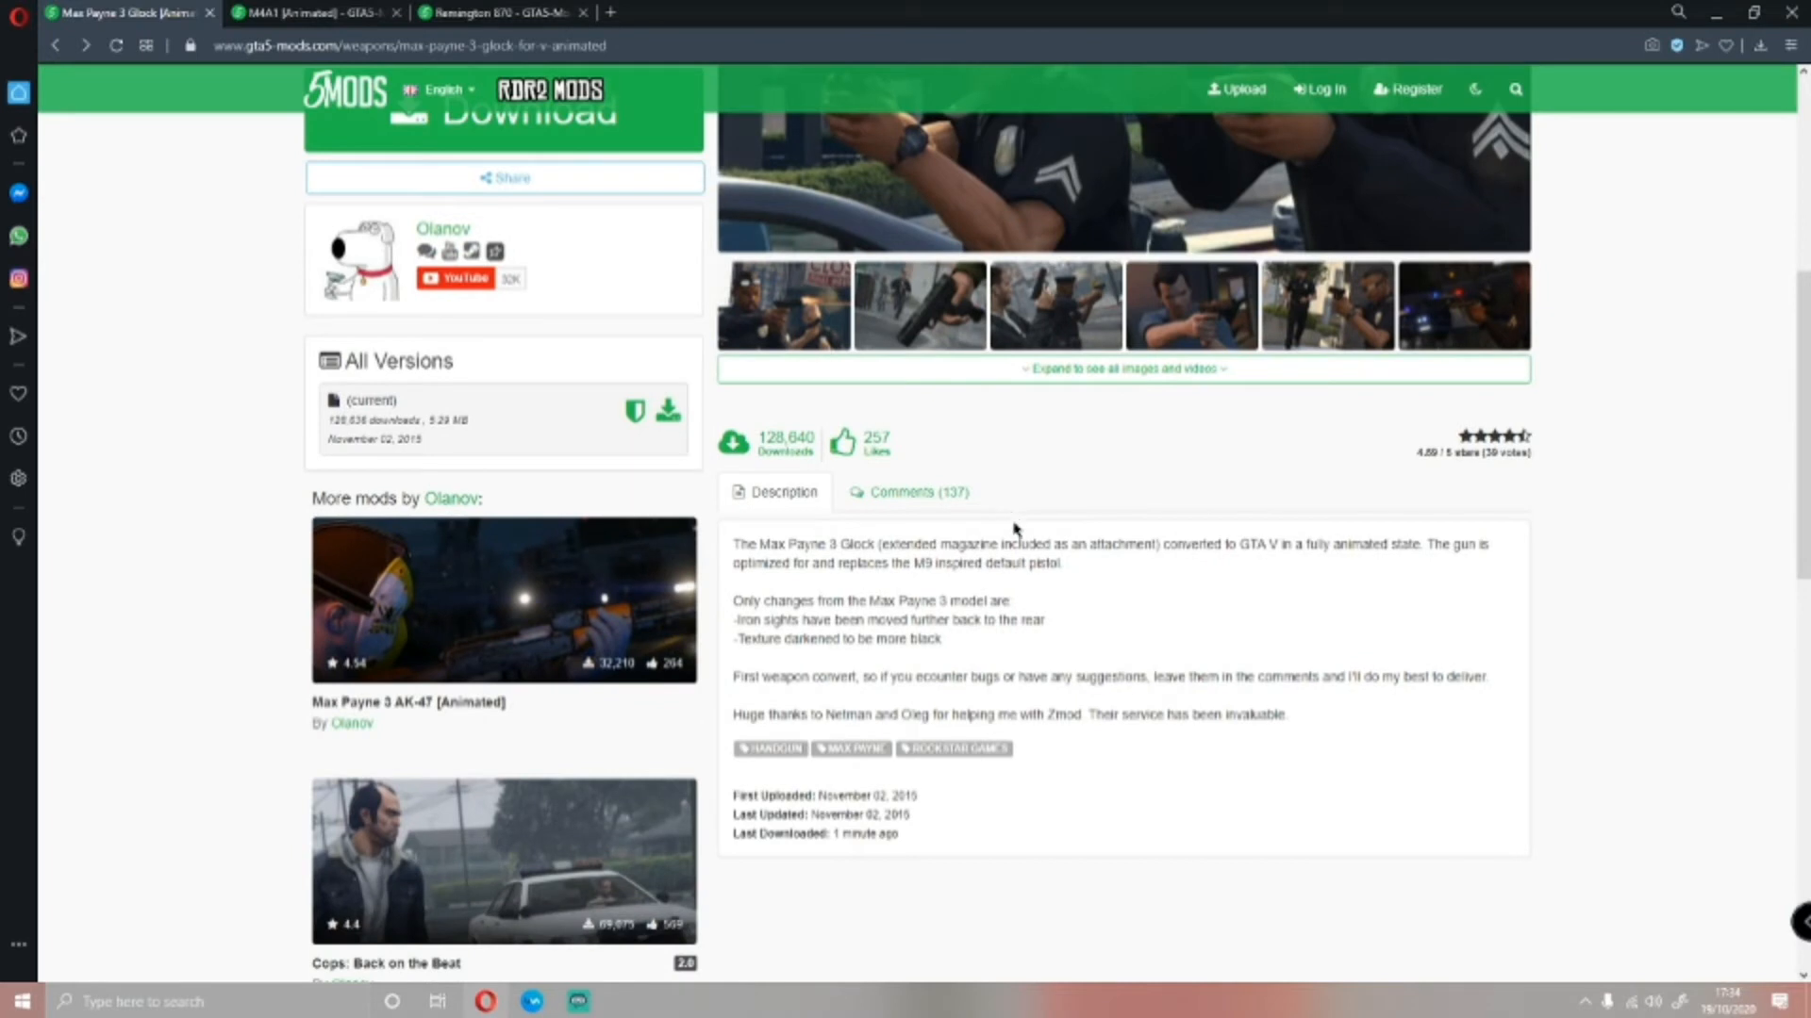
scroll(1193, 667, up, 3)
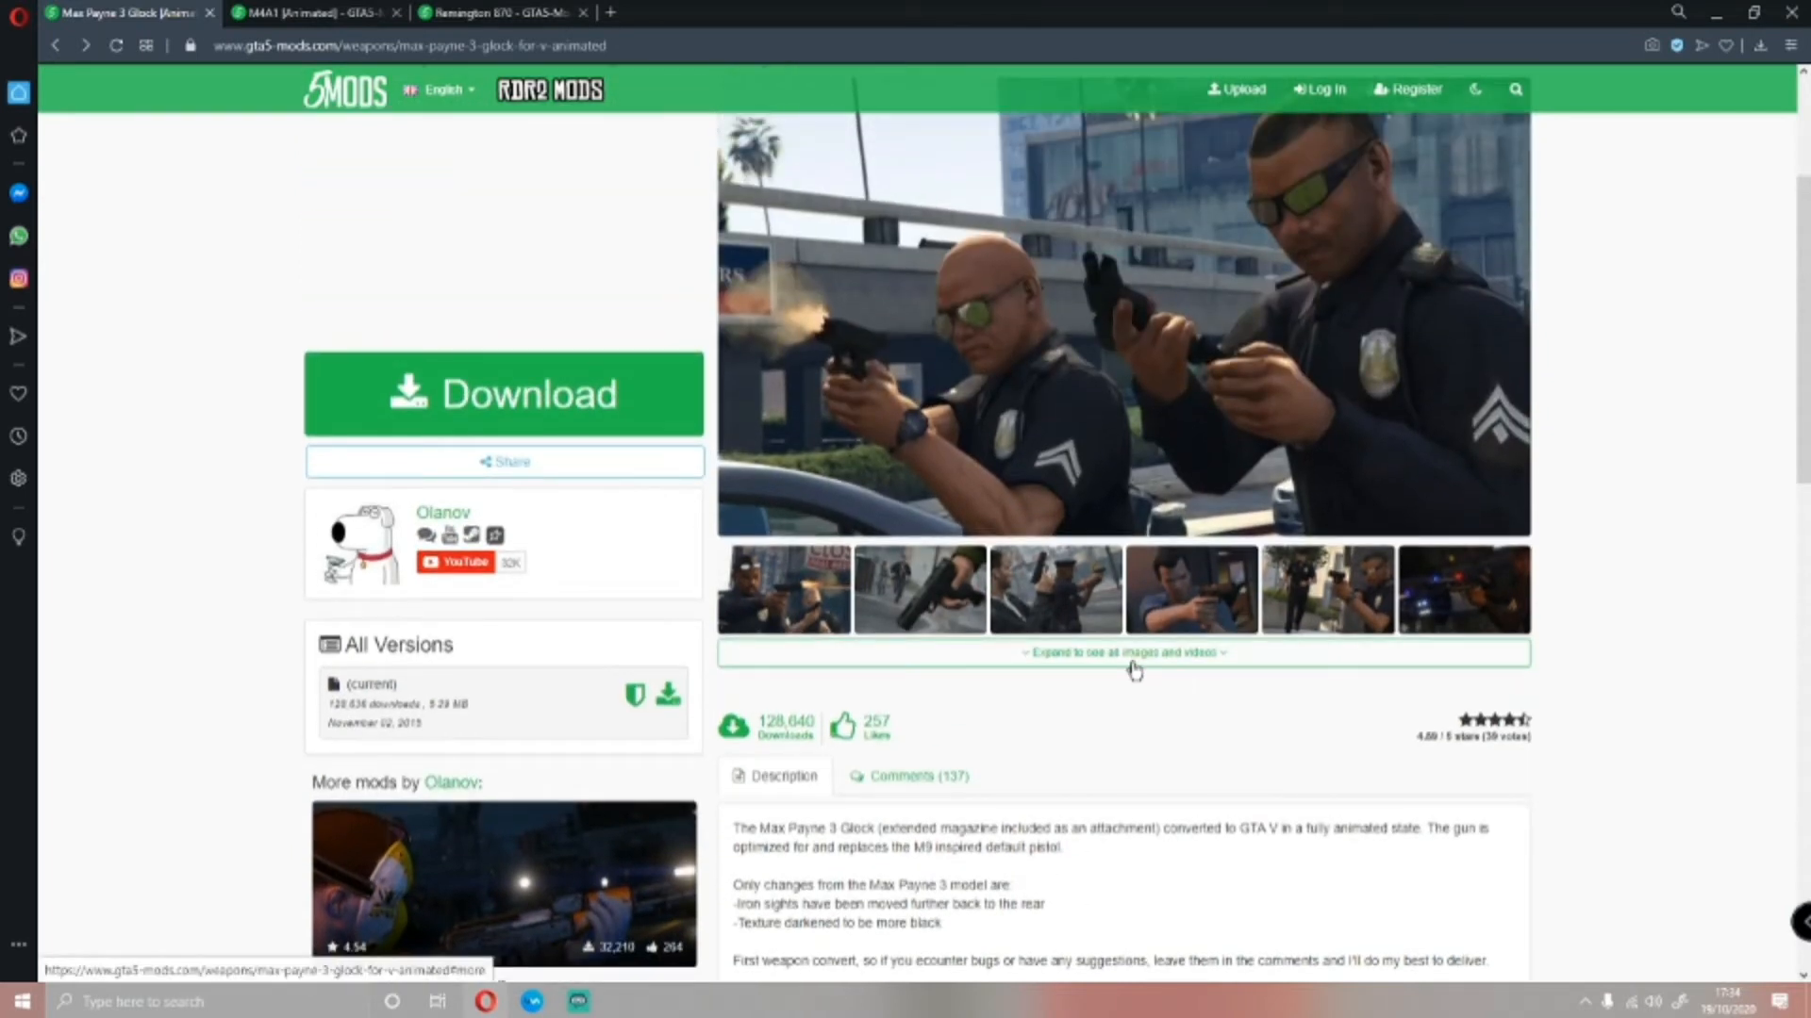
click(1137, 666)
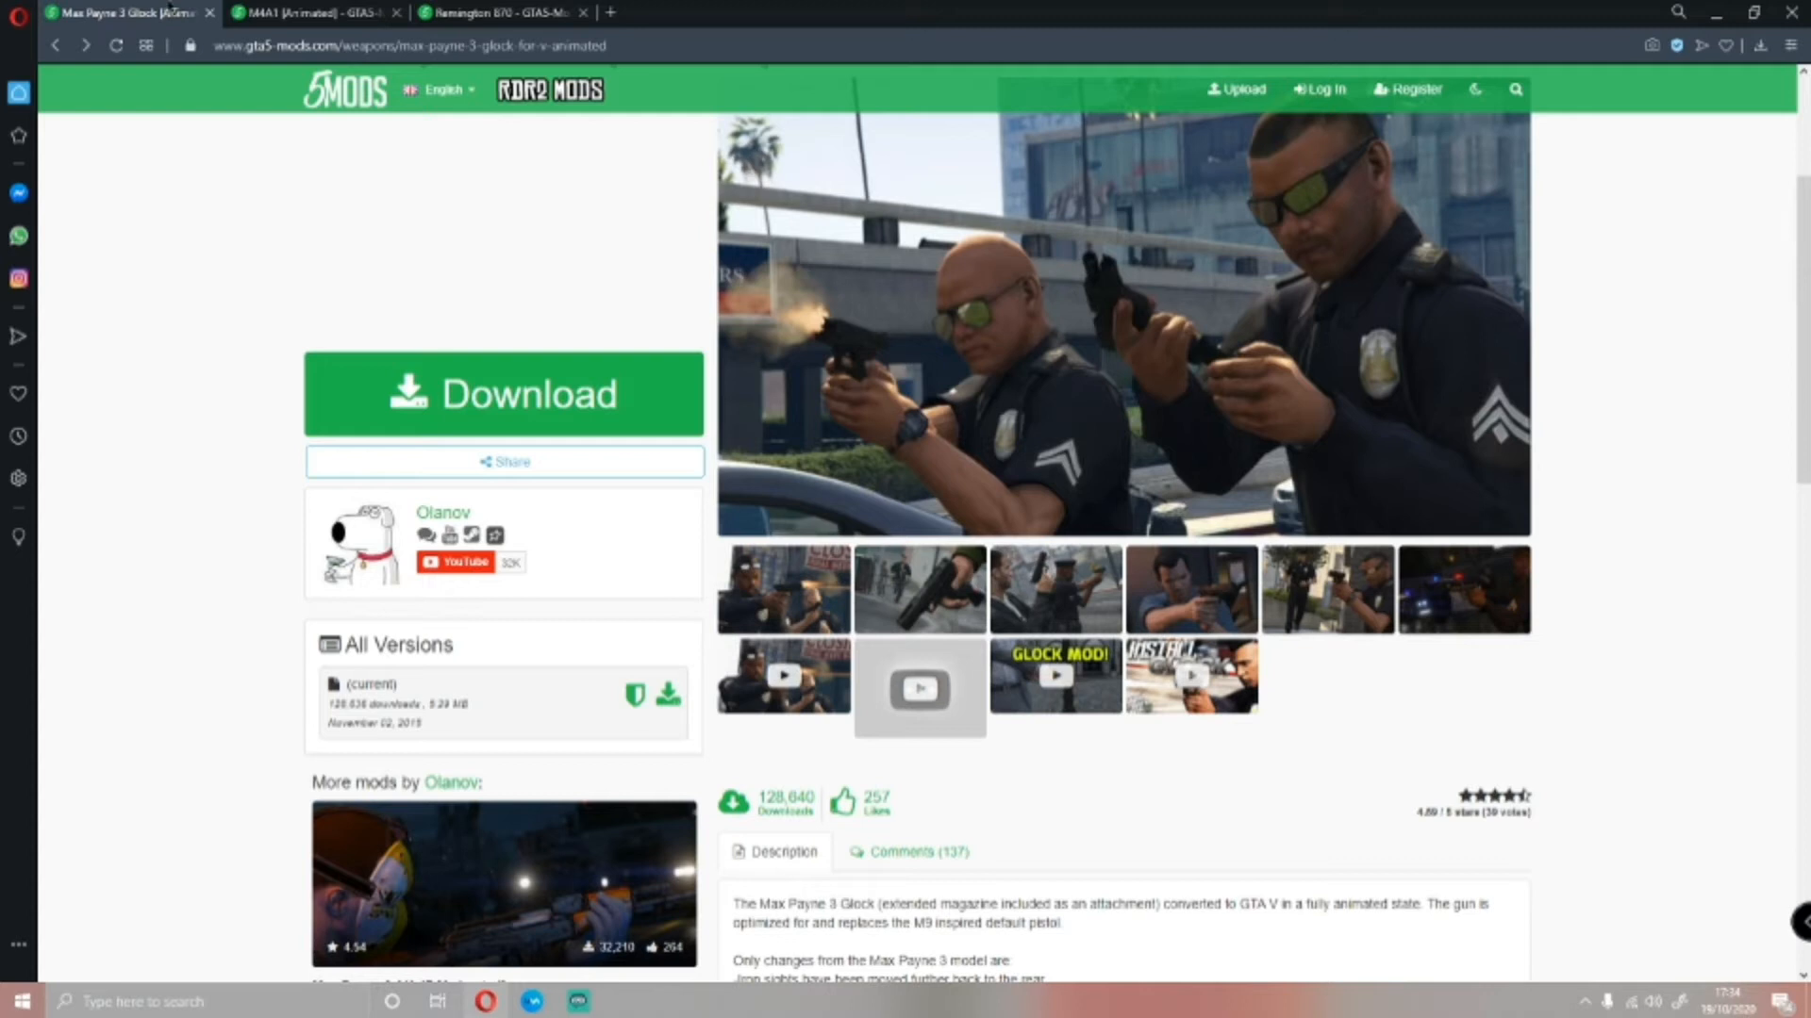
Look over the M4A1 [Animated] and Remington 870 mod pages alongside the Glock page
click(377, 13)
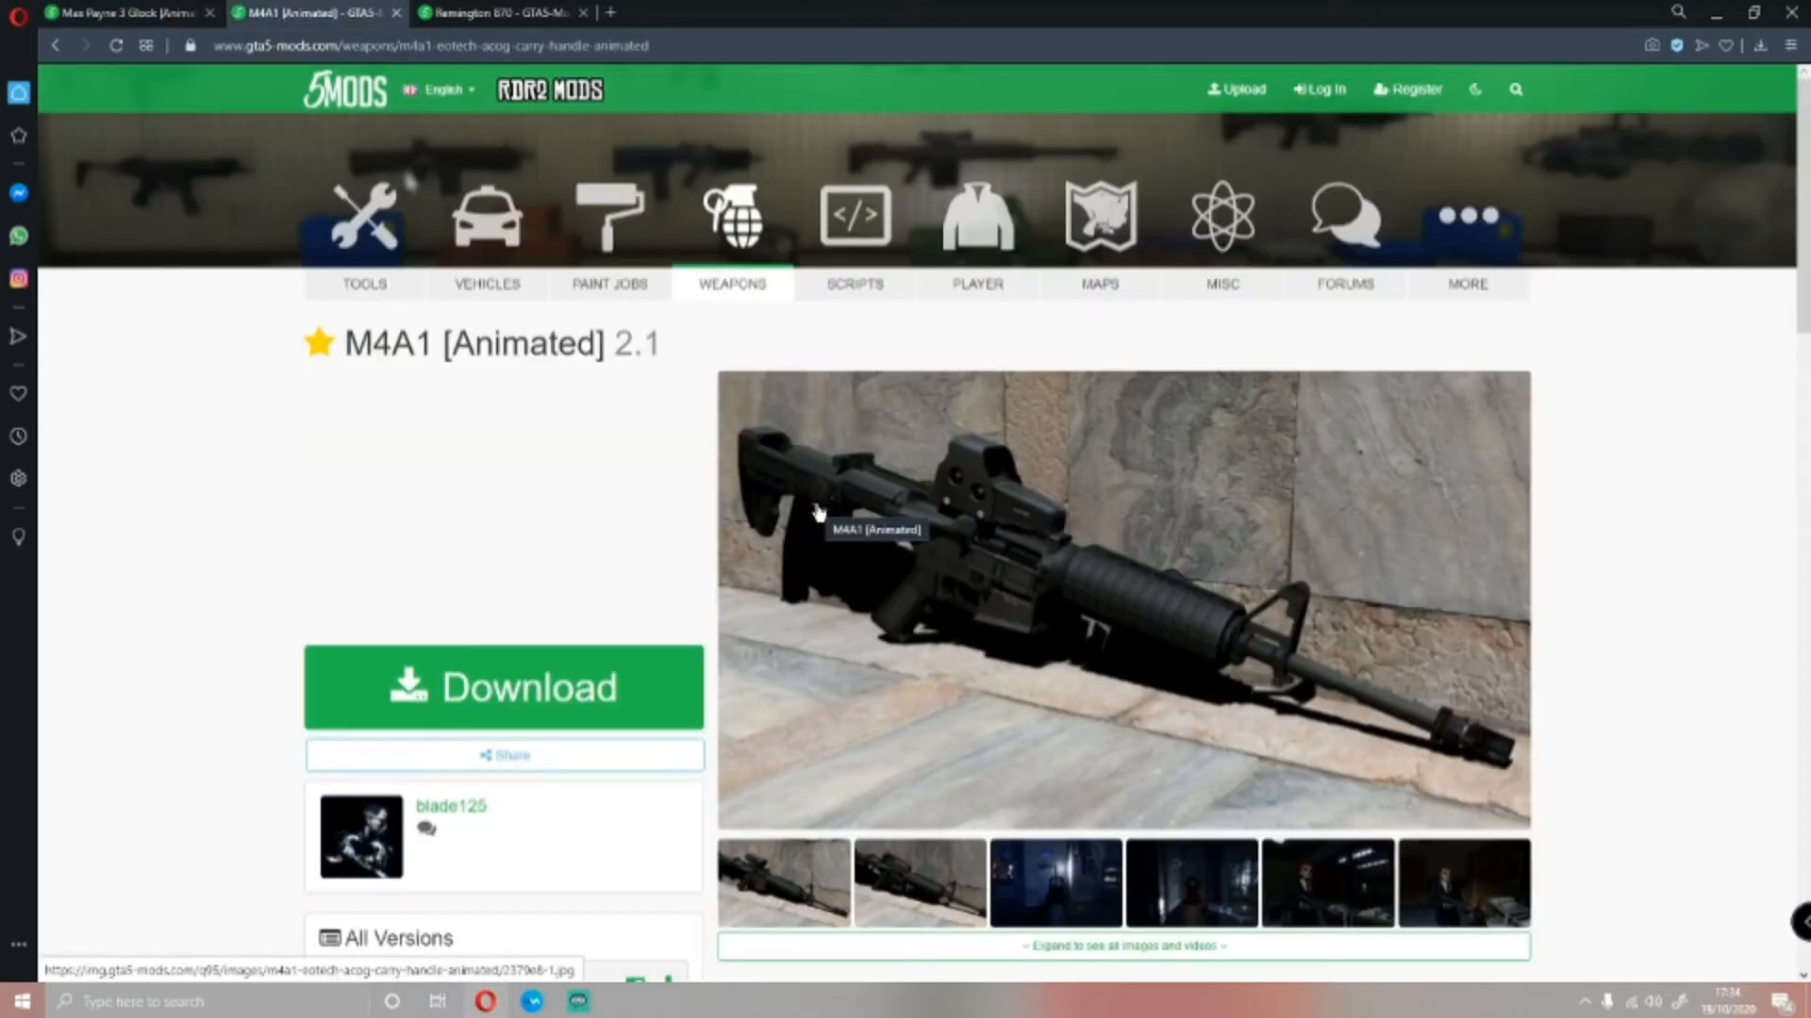
click(500, 12)
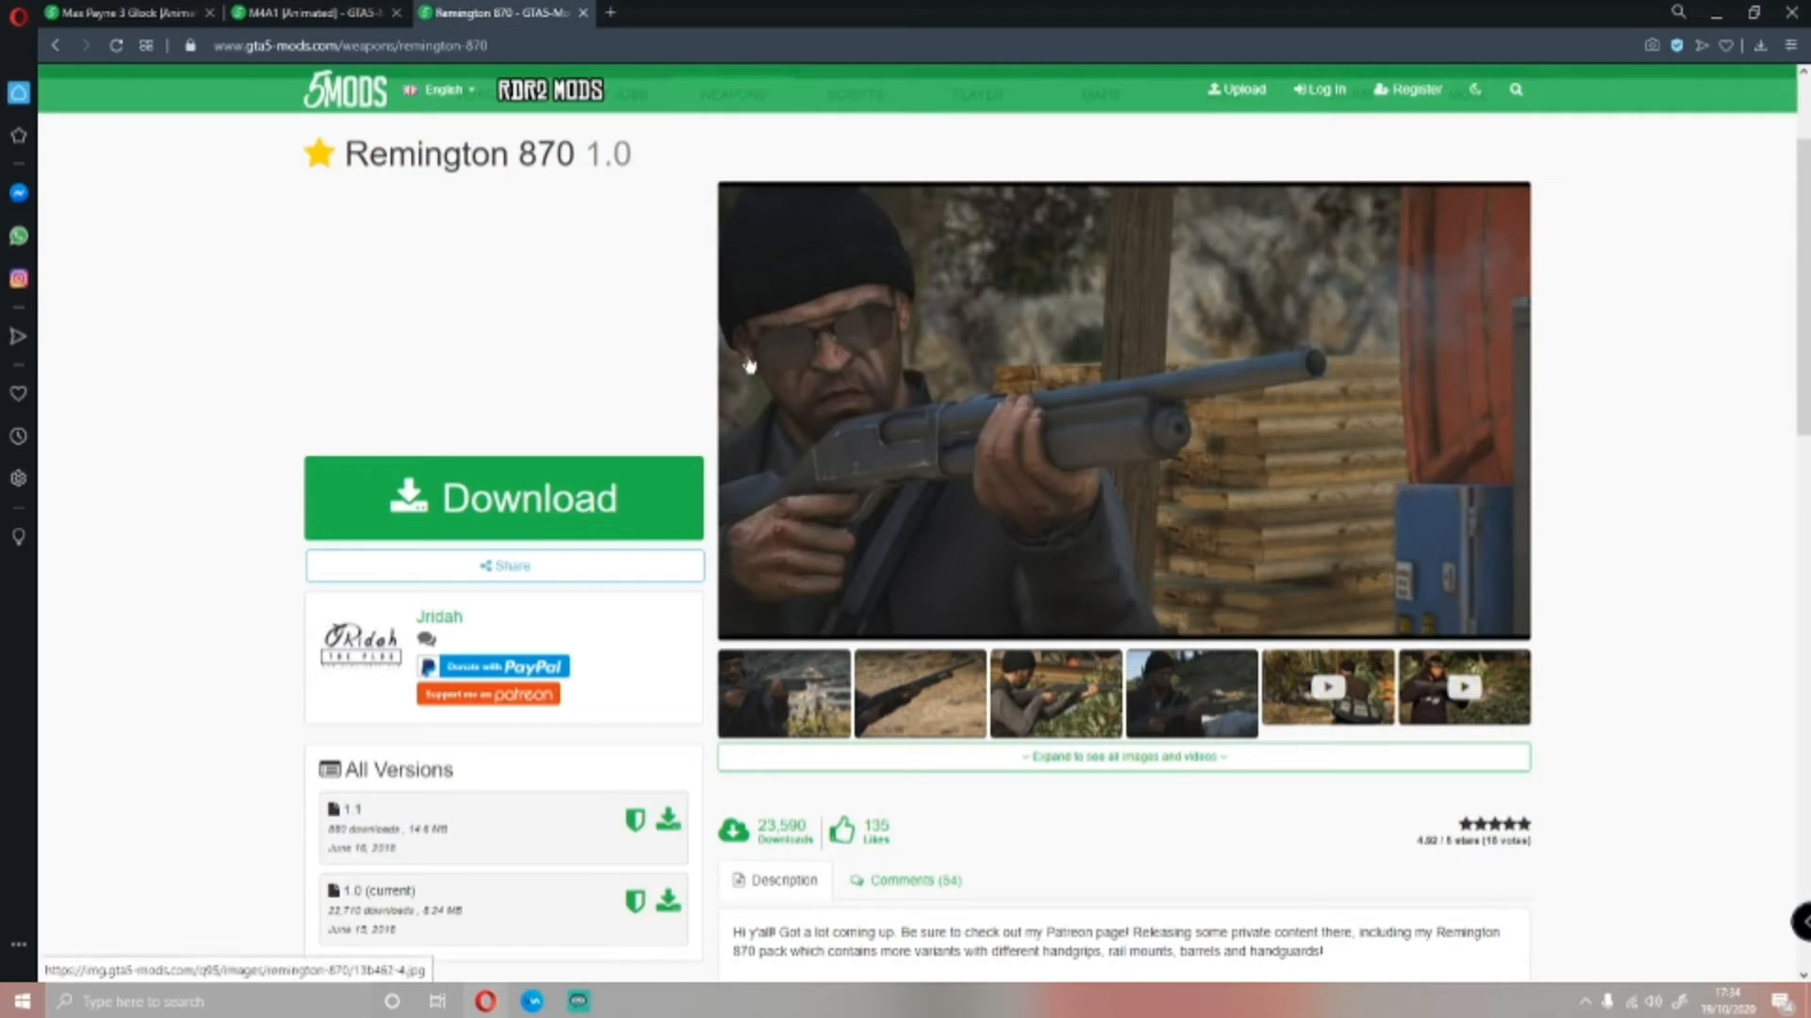
click(128, 13)
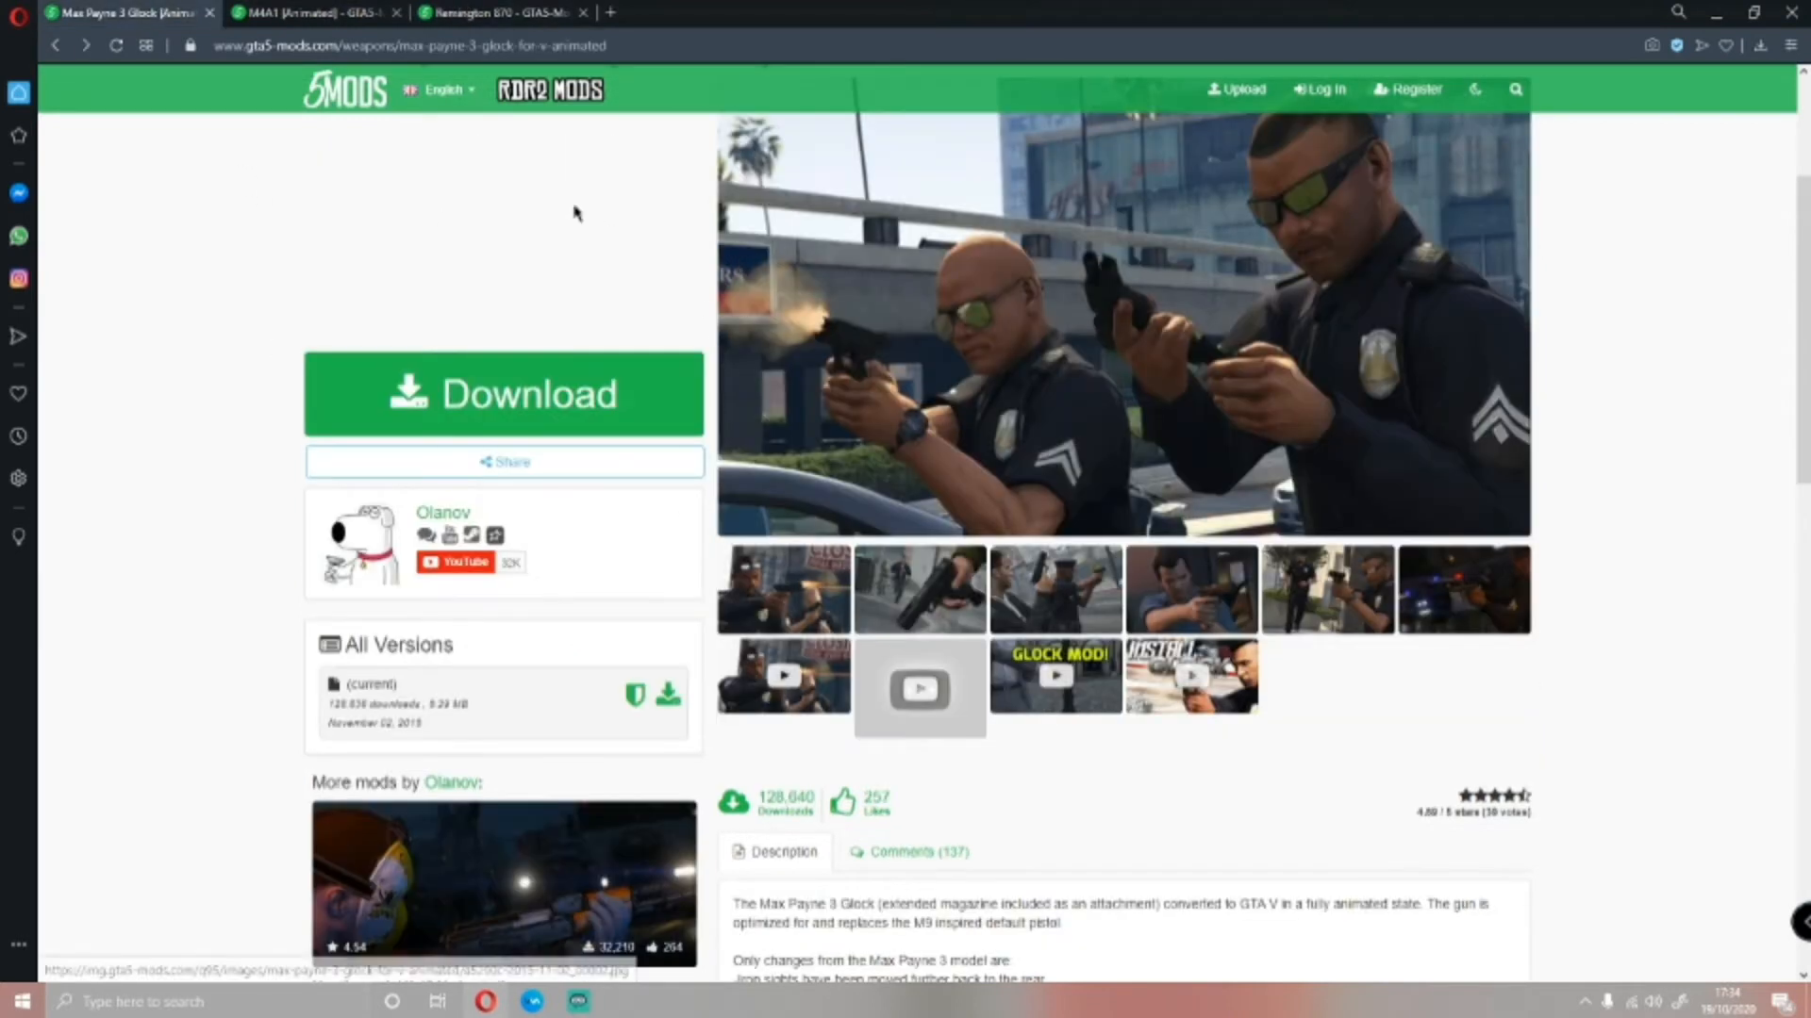
click(311, 12)
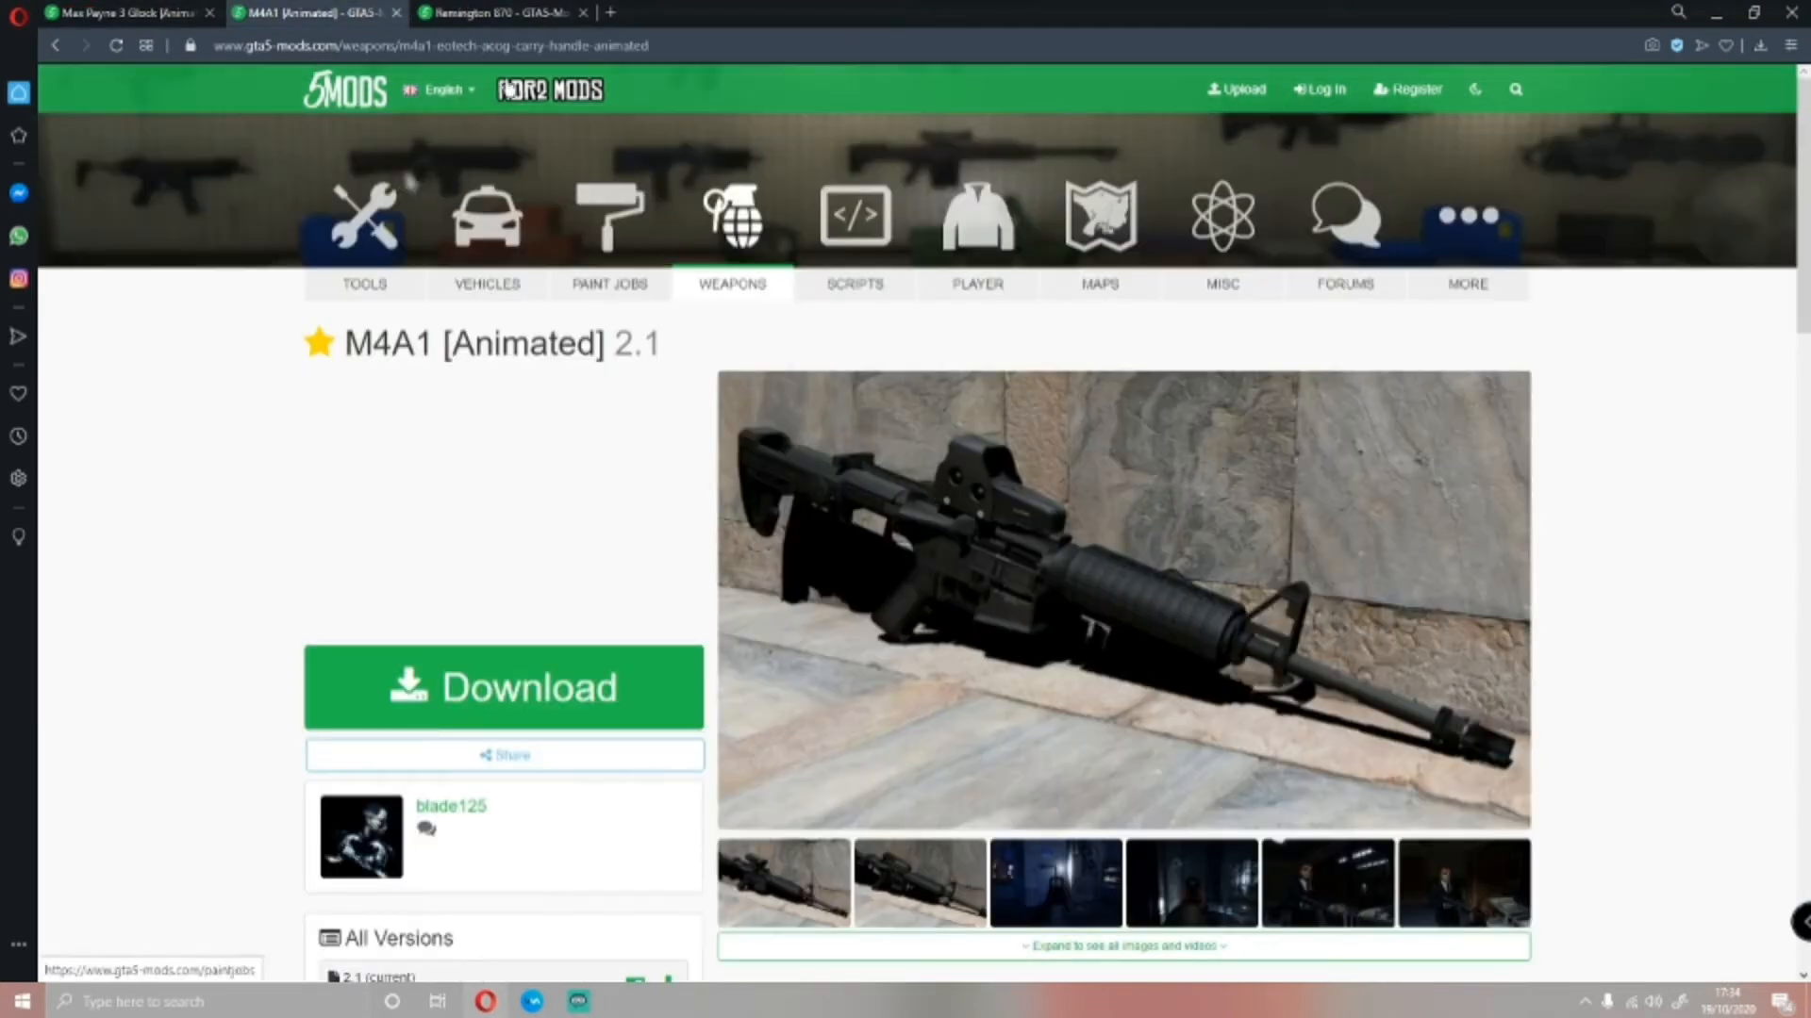
click(500, 12)
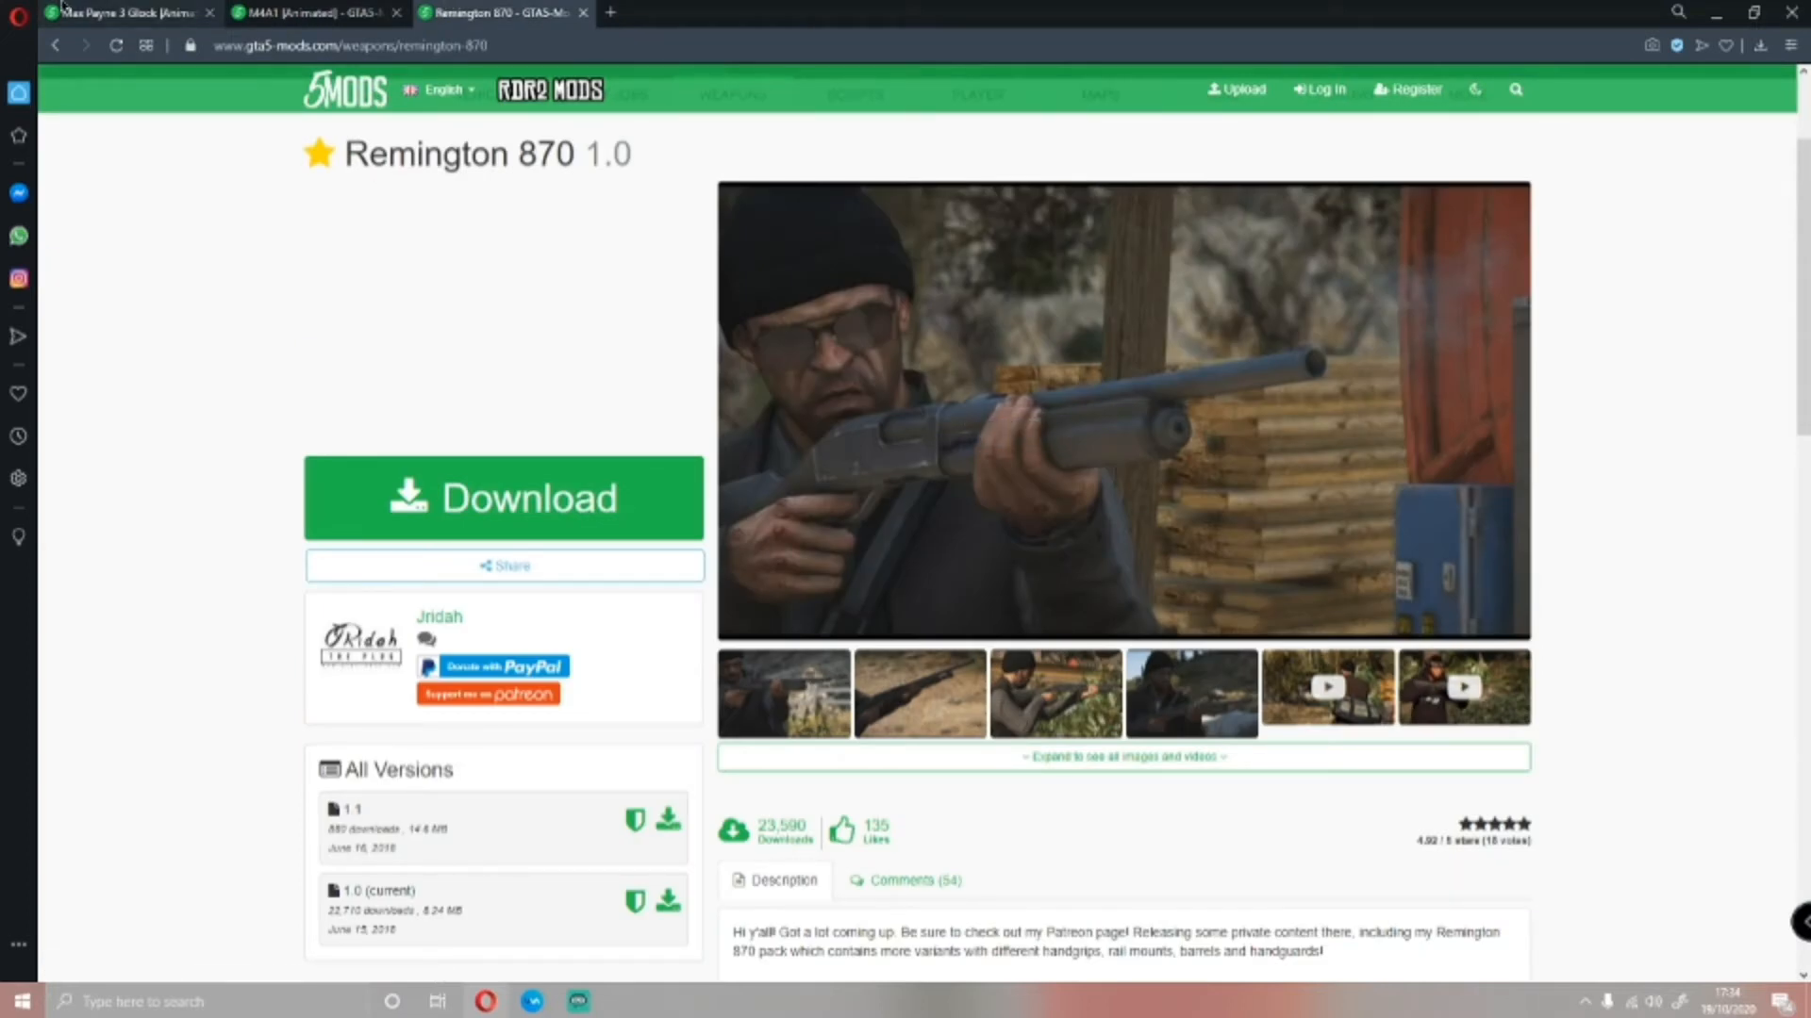
Download the Max Payne 3 Glock [Animated] mod and open its archive in WinRAR, dismissing the licence reminder
click(128, 13)
scroll(602, 513, up, 3)
scroll(603, 513, down, 2)
scroll(553, 671, up, 1)
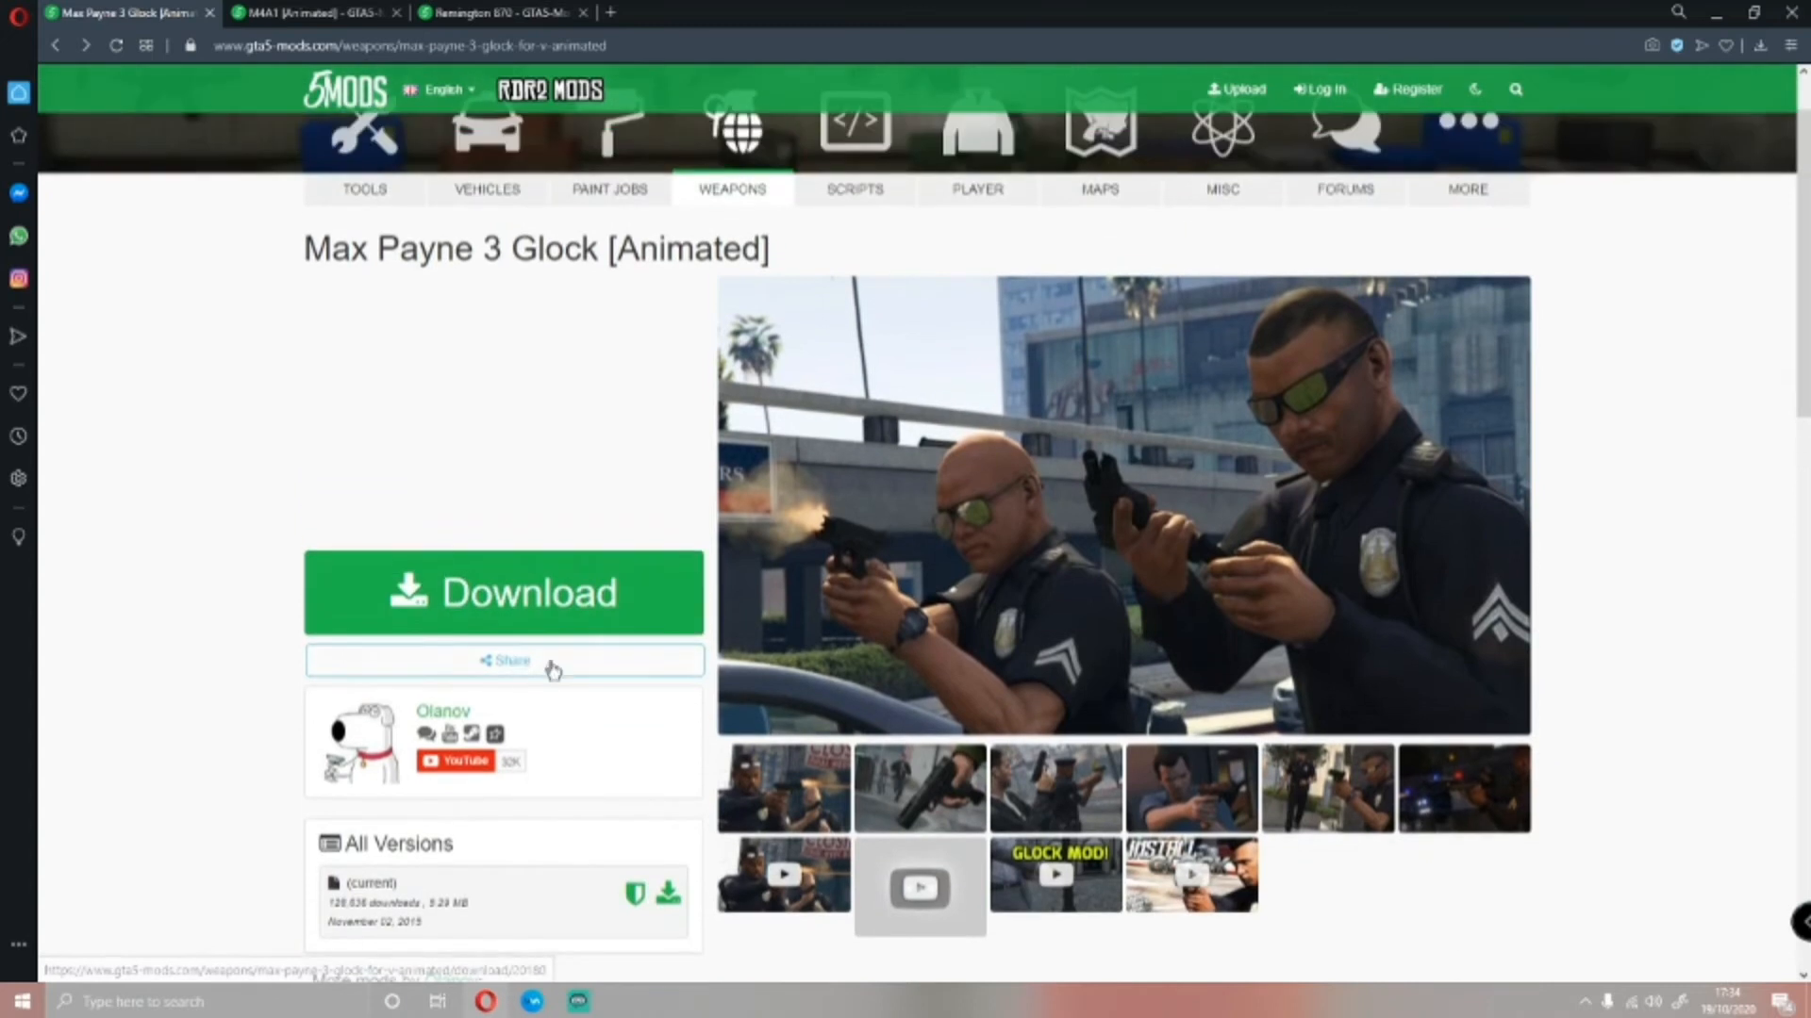
click(500, 608)
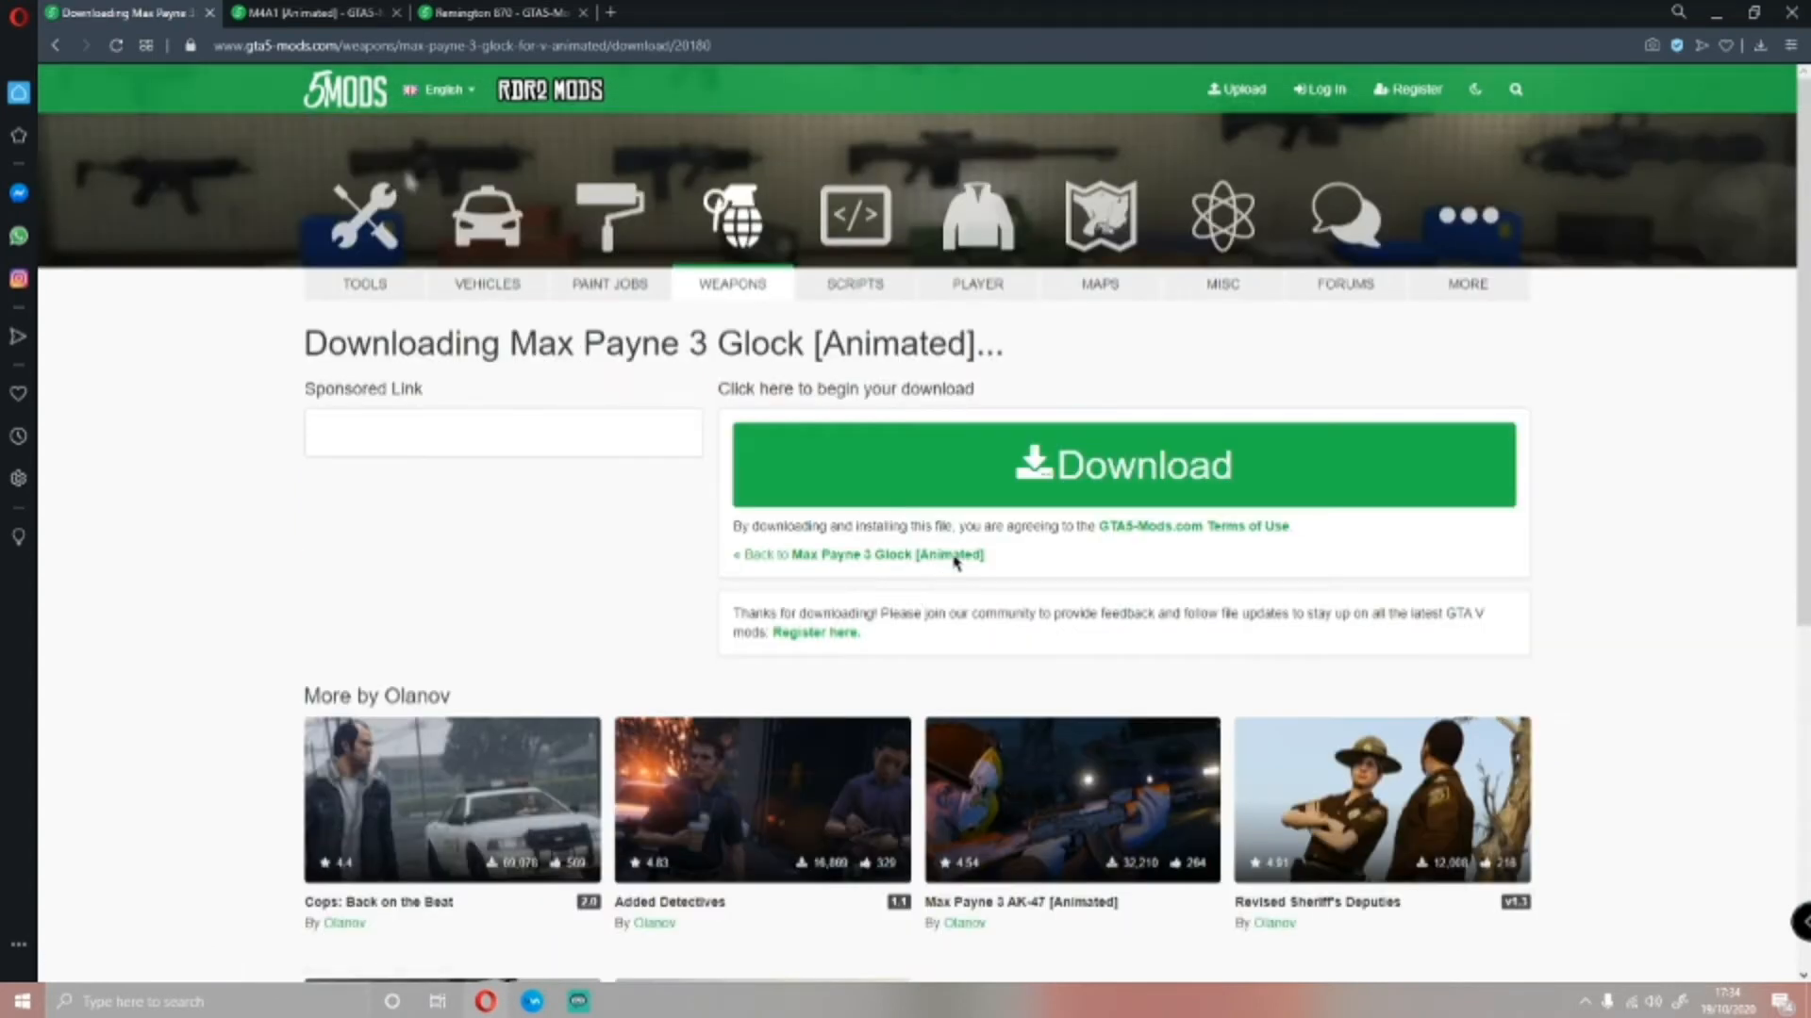
click(978, 478)
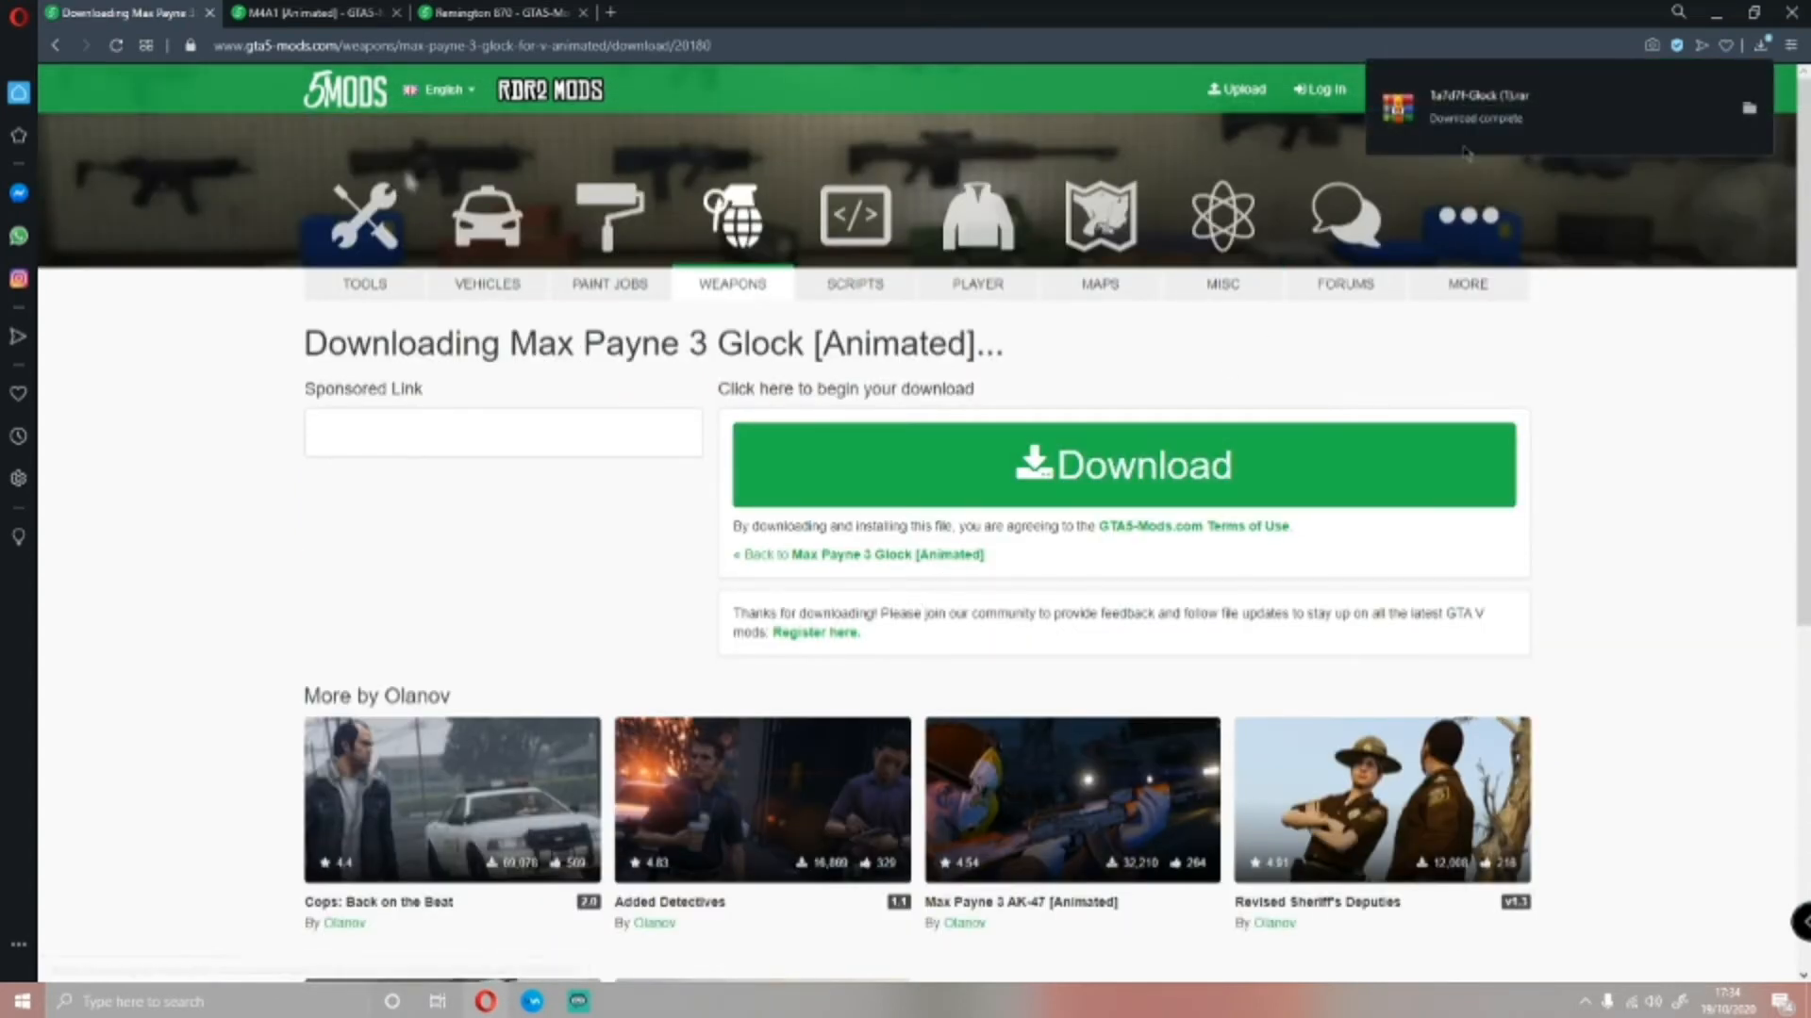
click(1476, 125)
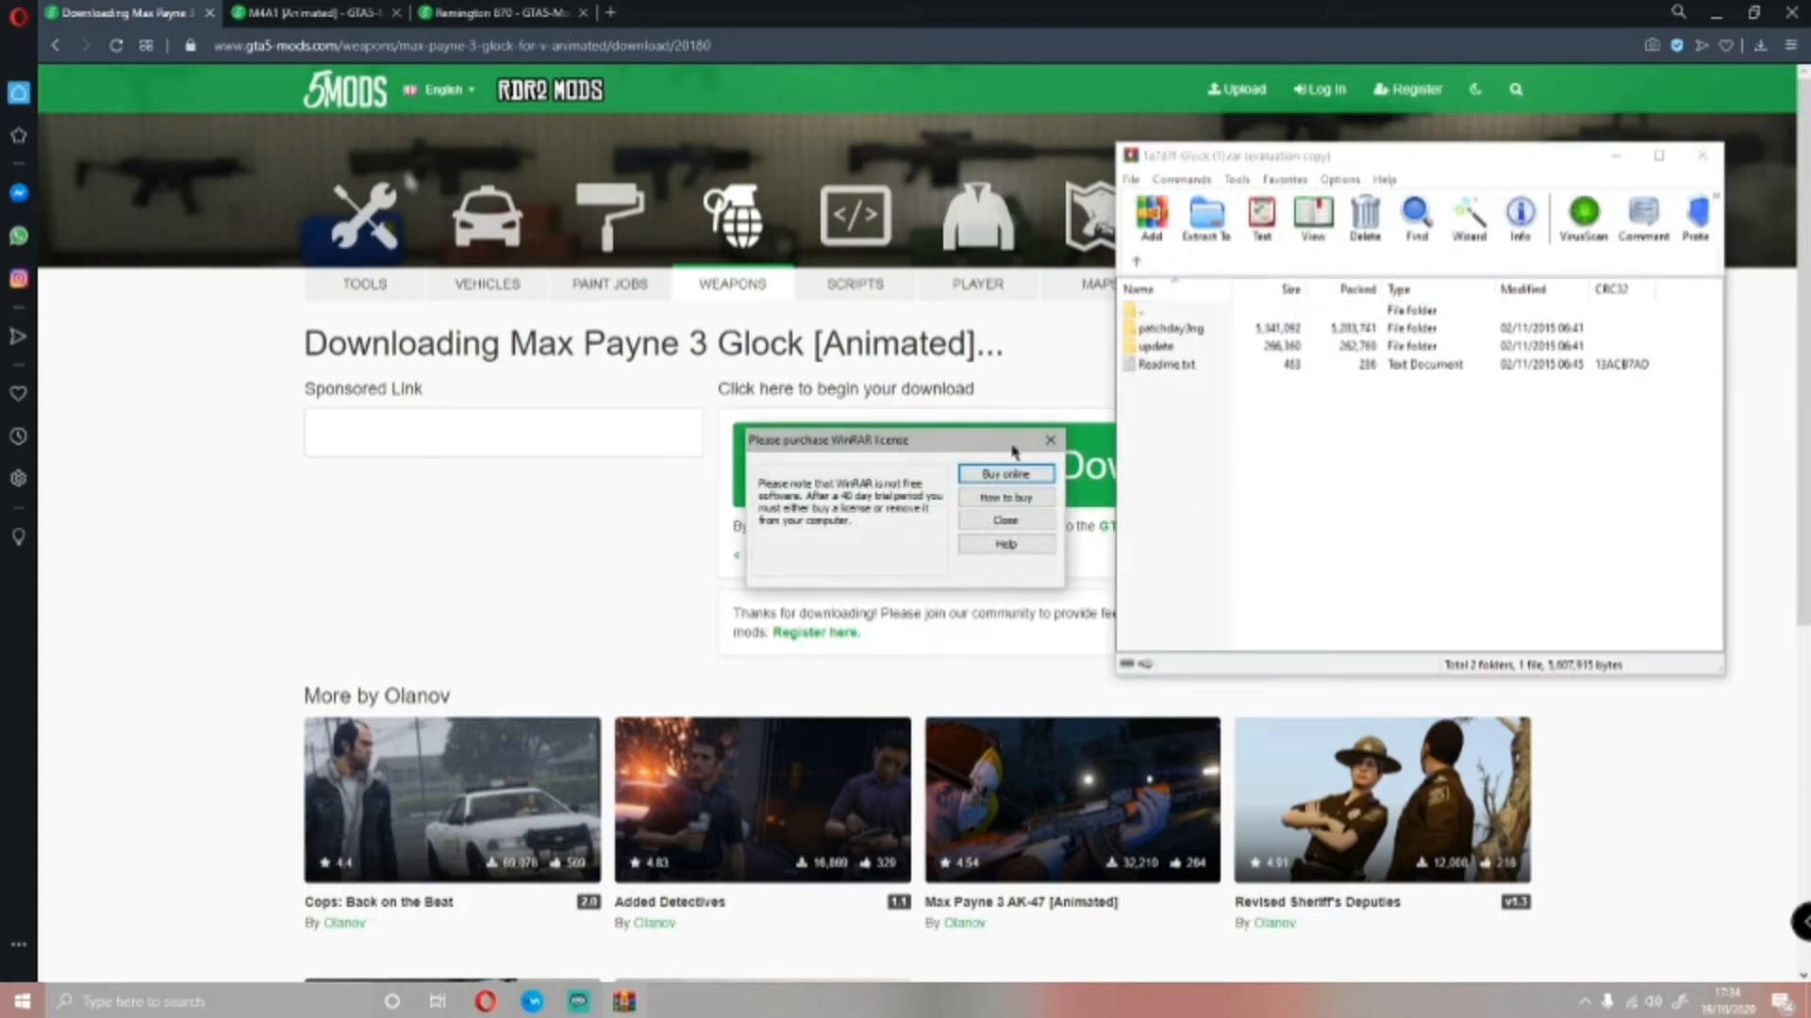
click(1062, 444)
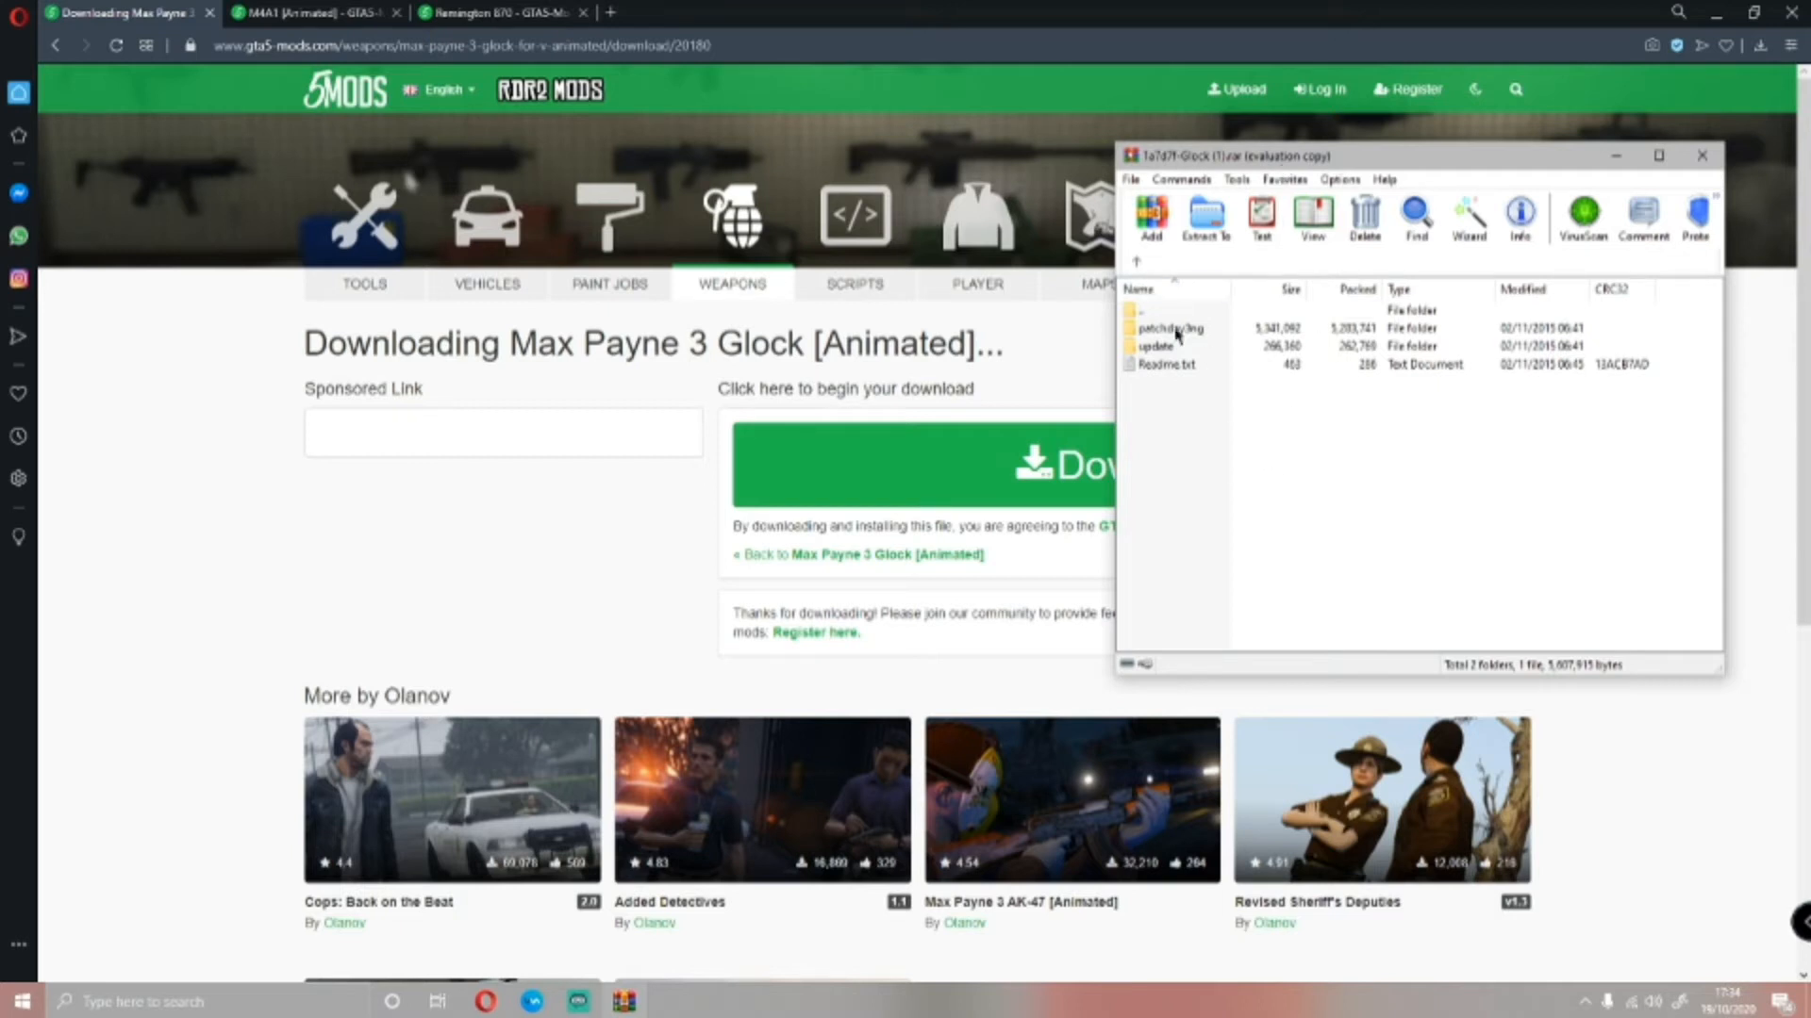
Launch OpenIV for the Windows version of Grand Theft Auto V and arrange its window beside the Glock archive
drag(1304, 149, 1299, 235)
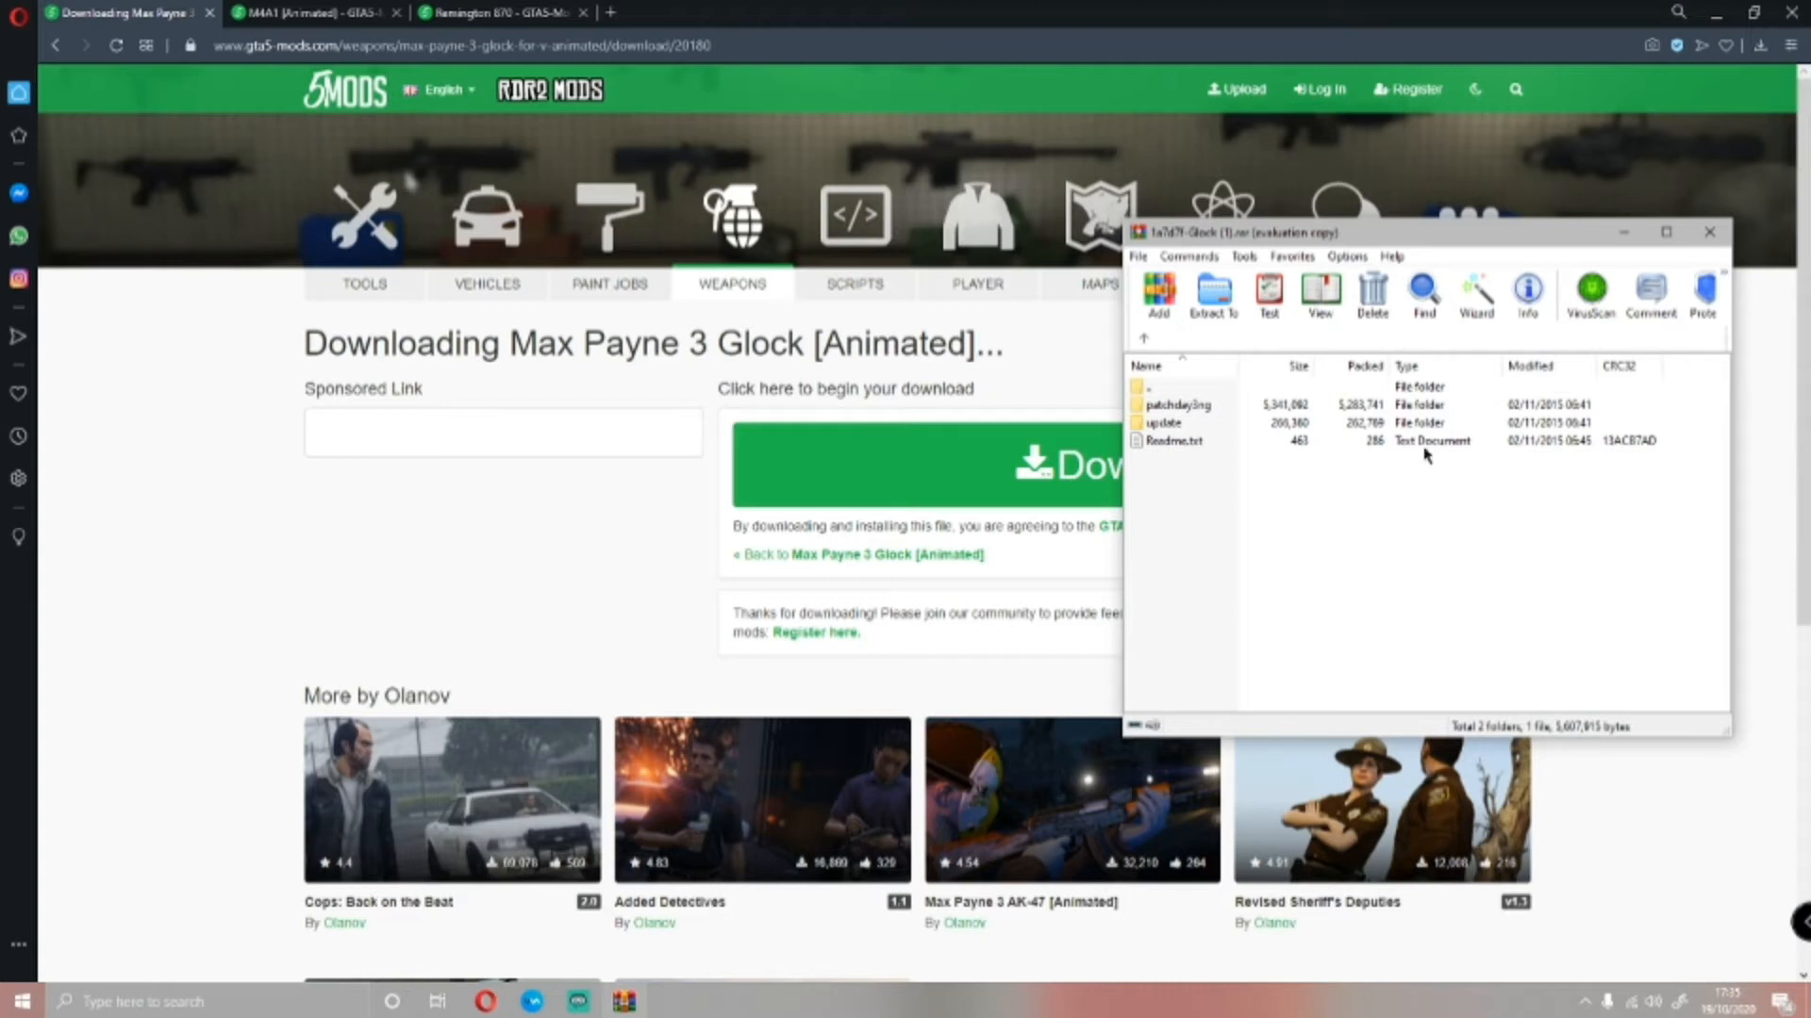
click(189, 1002)
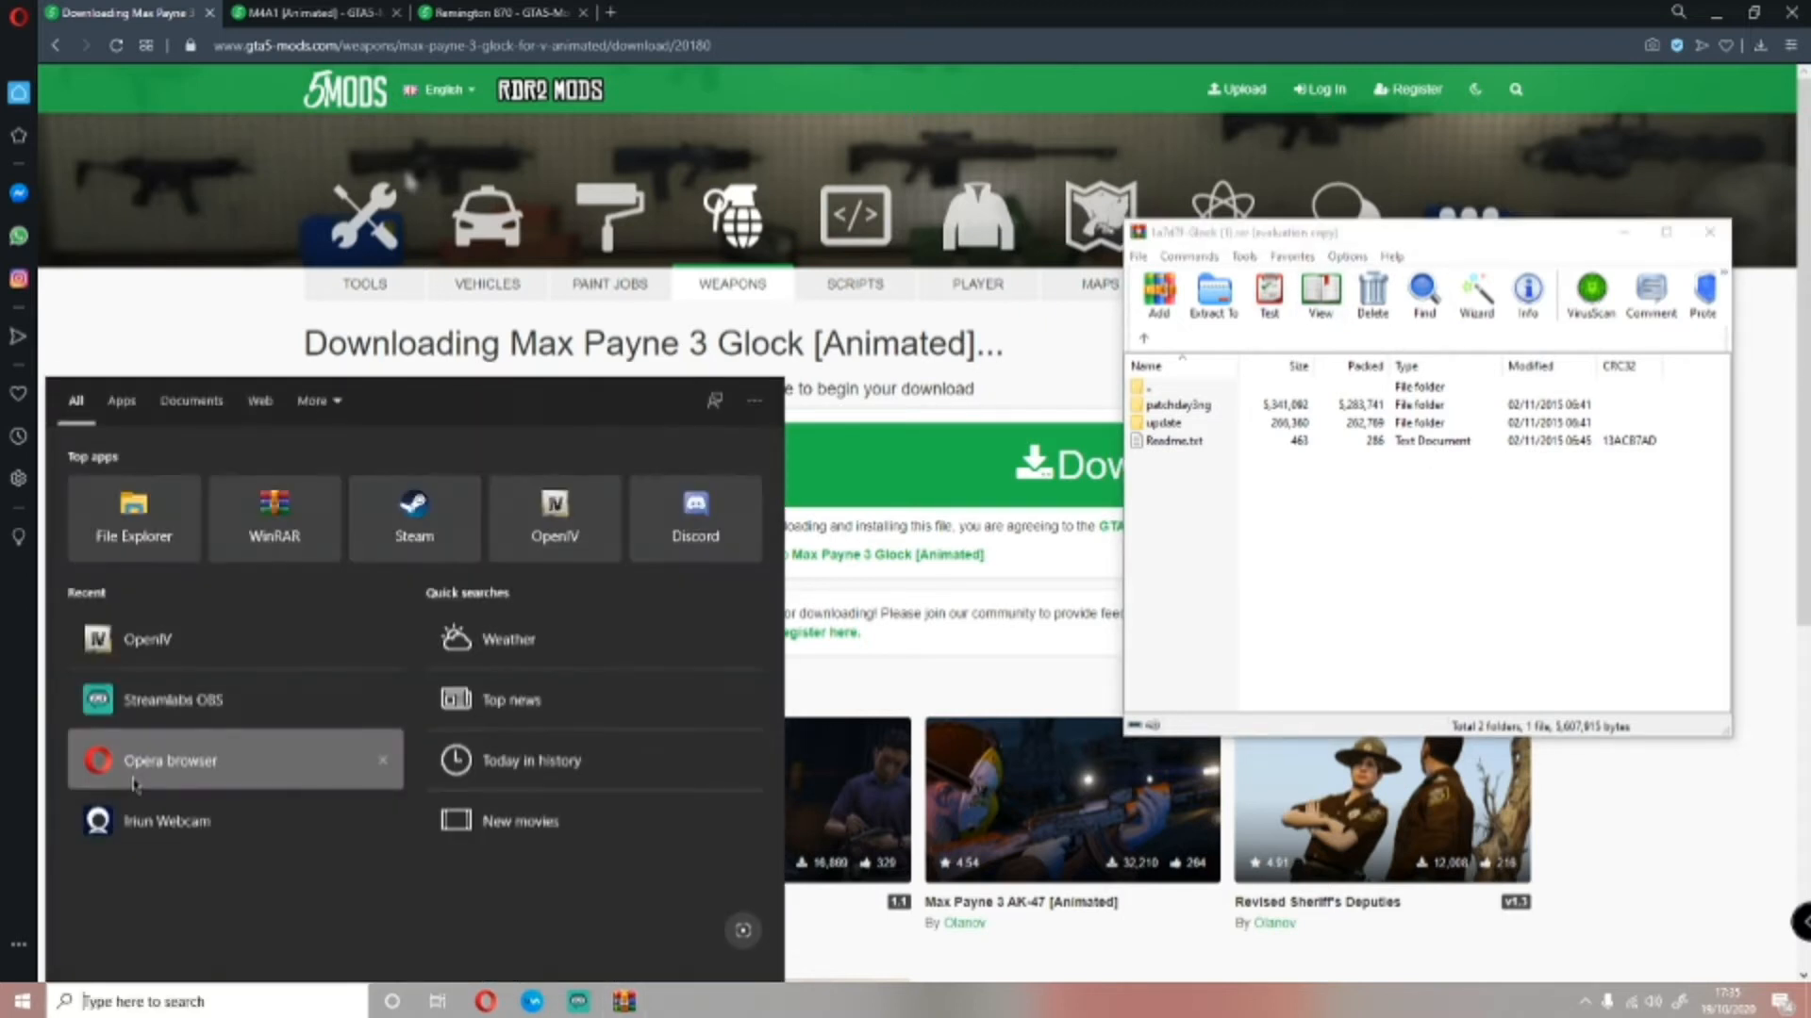
click(188, 651)
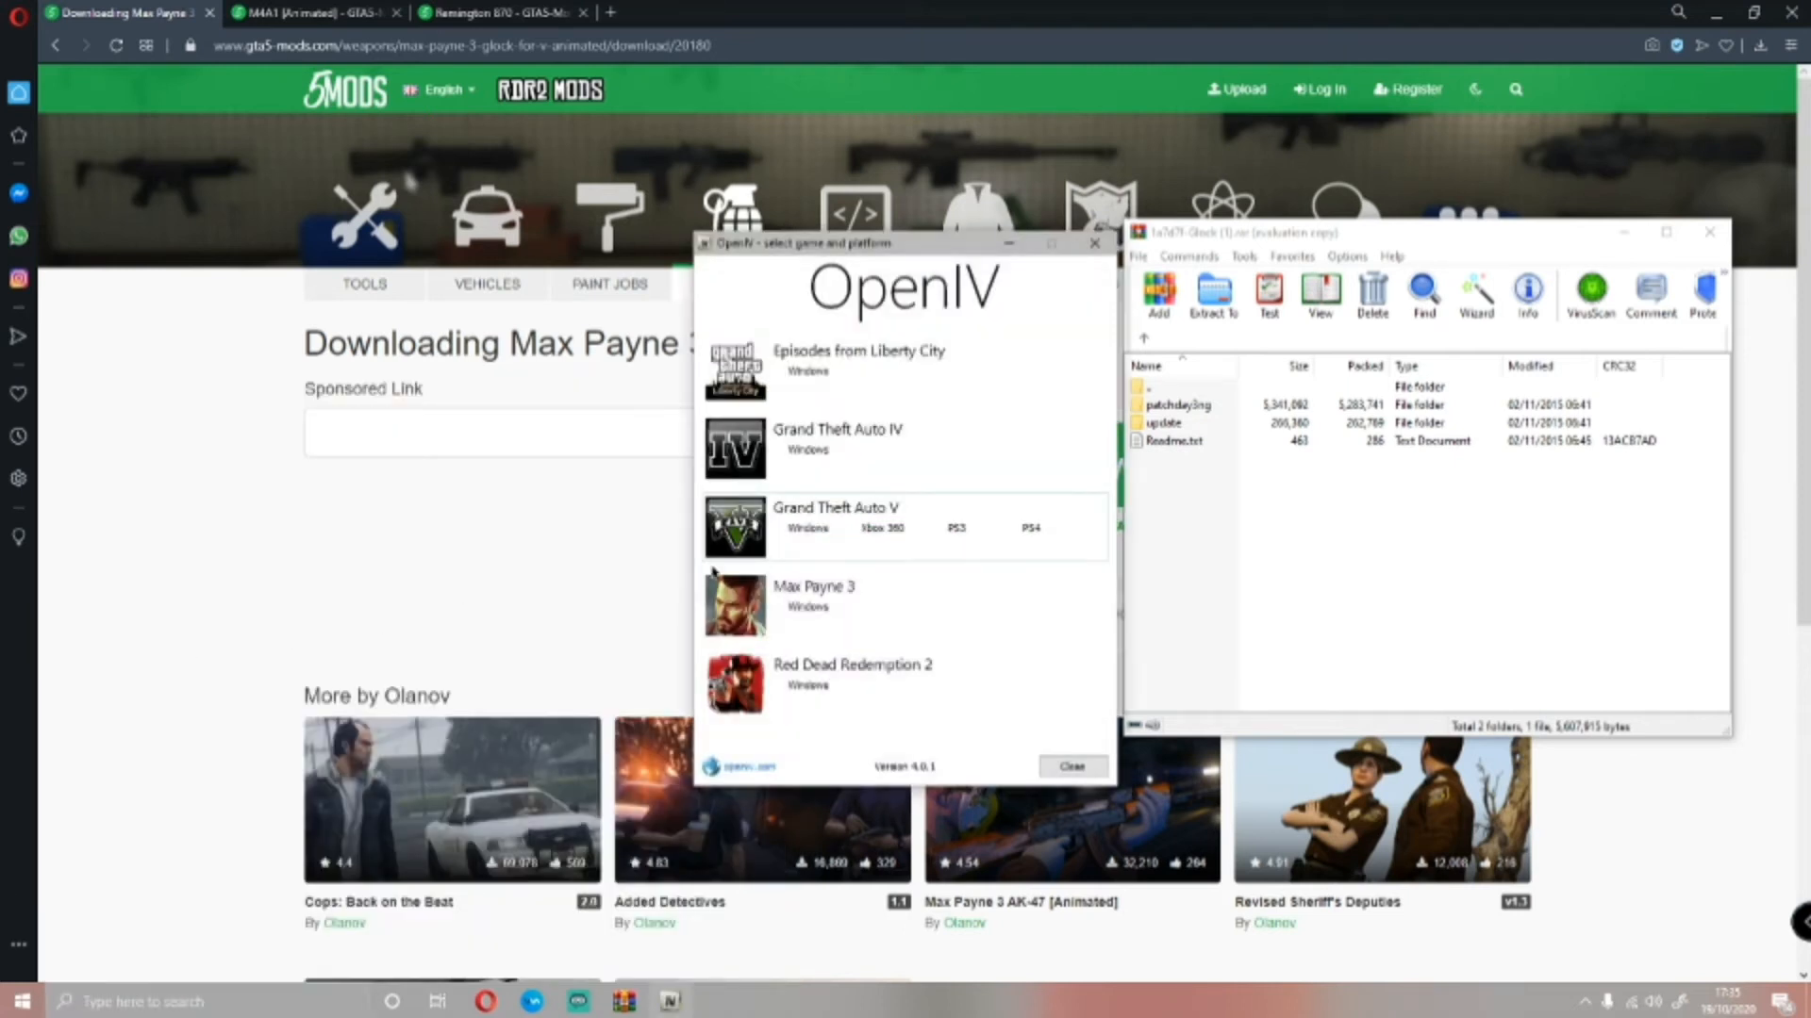
drag(908, 243, 700, 205)
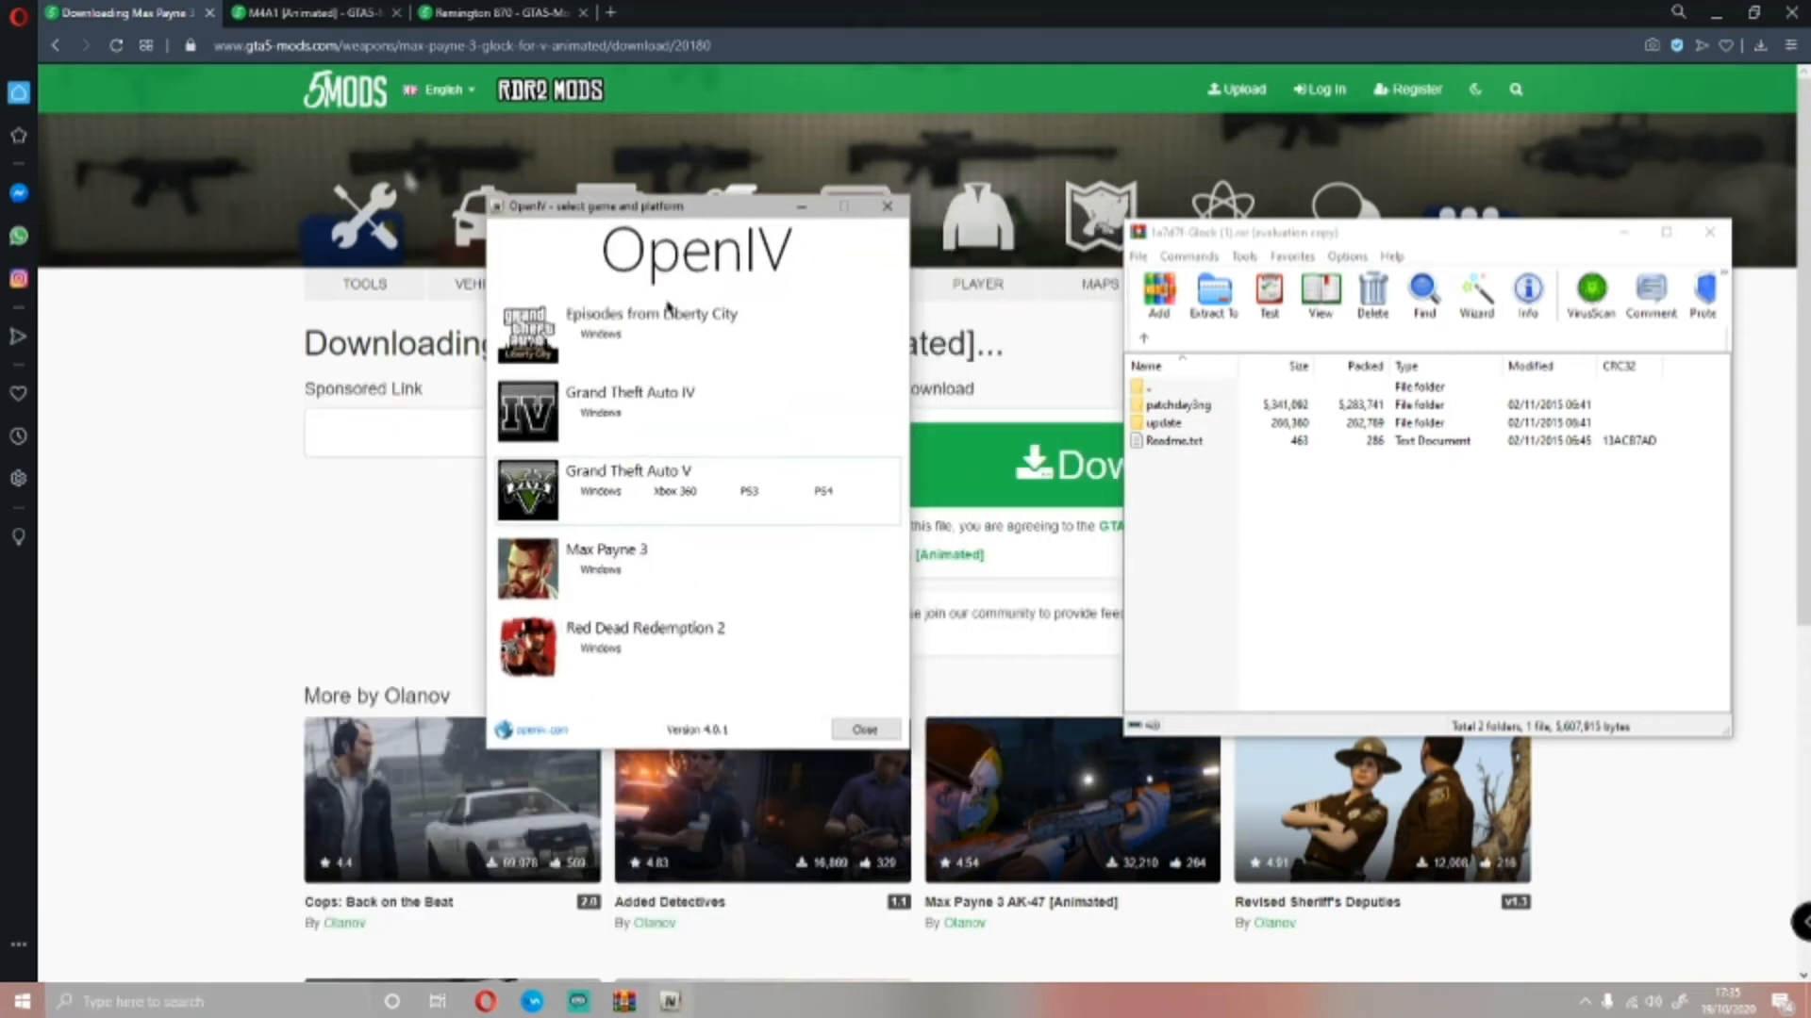
click(603, 500)
drag(754, 378, 670, 353)
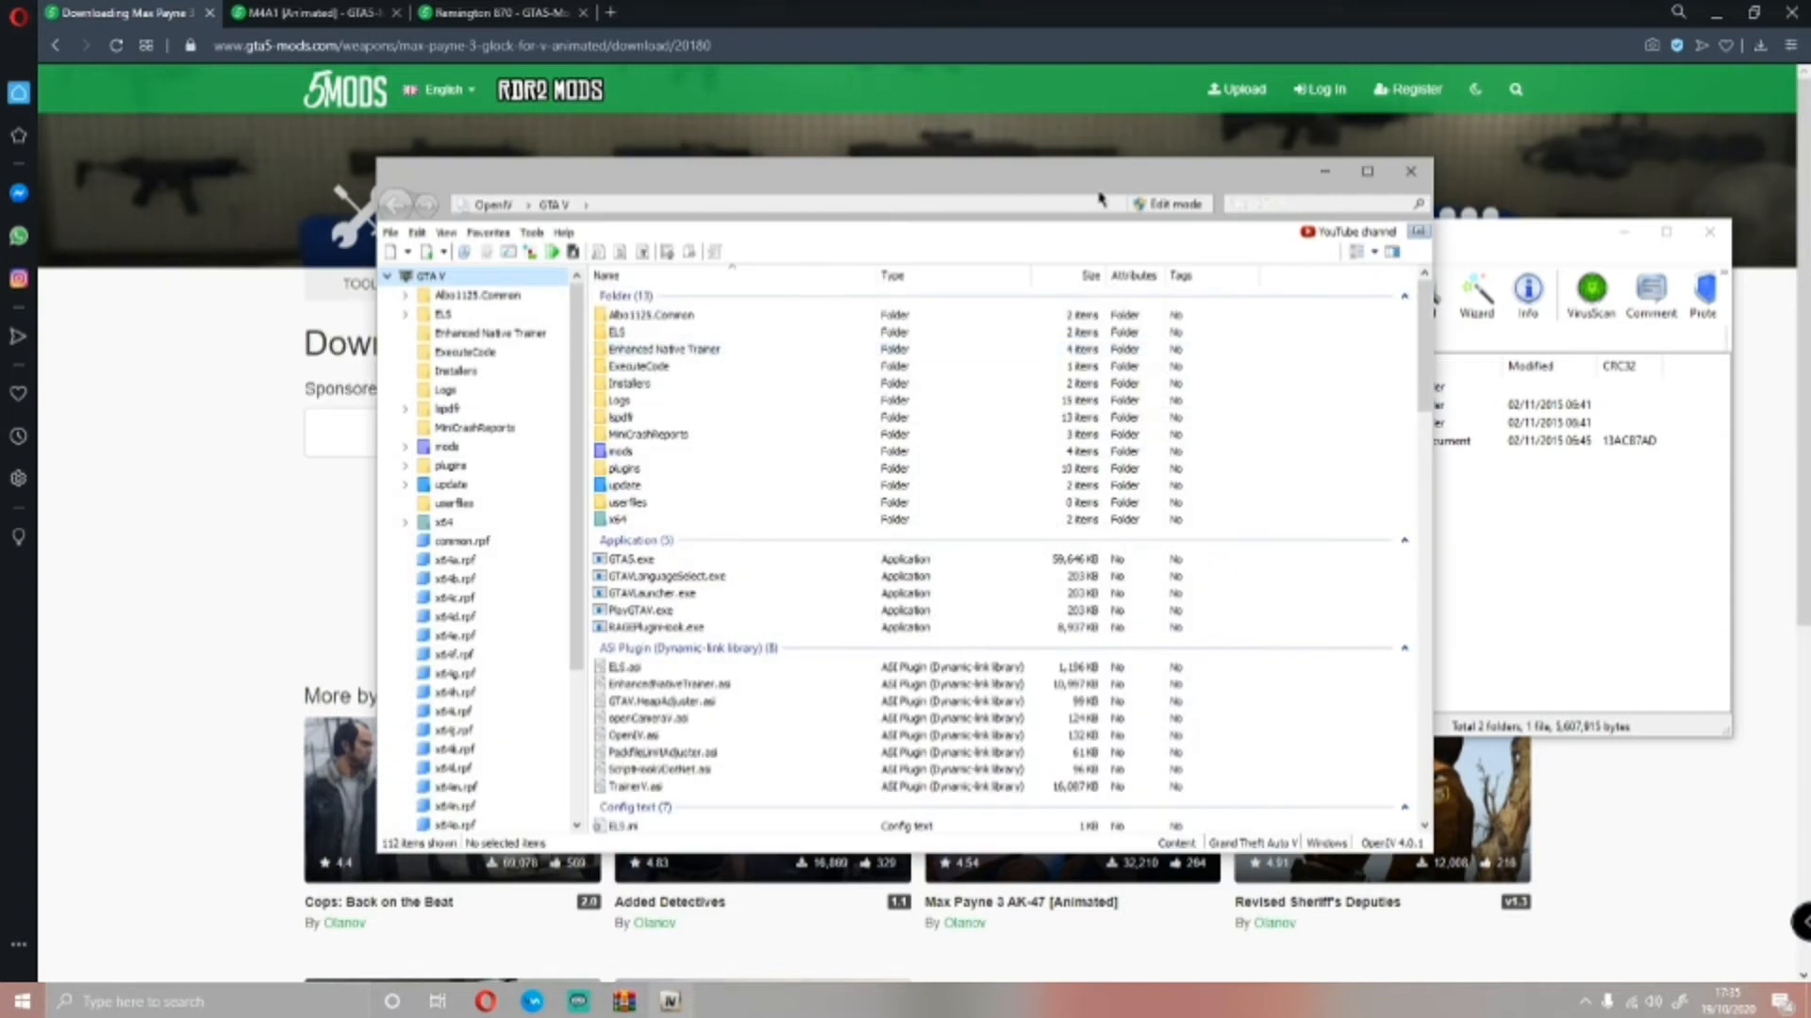
drag(1236, 182, 929, 163)
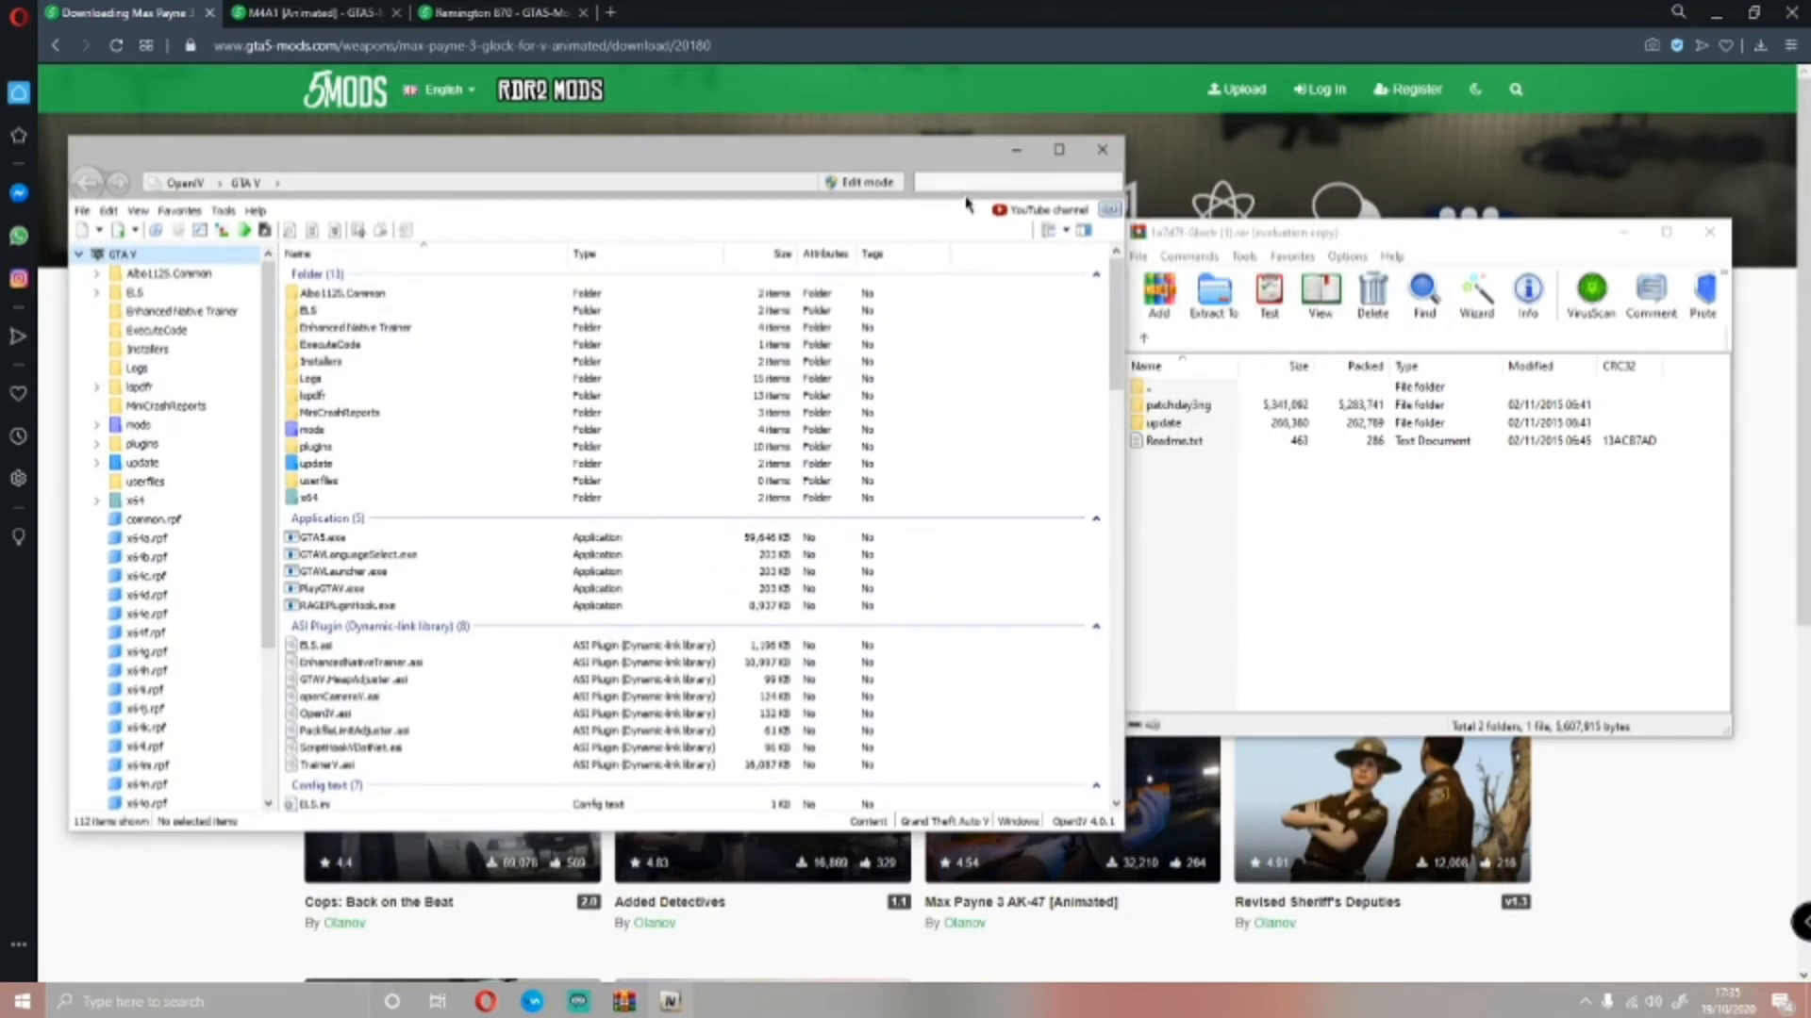
click(1395, 570)
drag(1315, 237, 1320, 213)
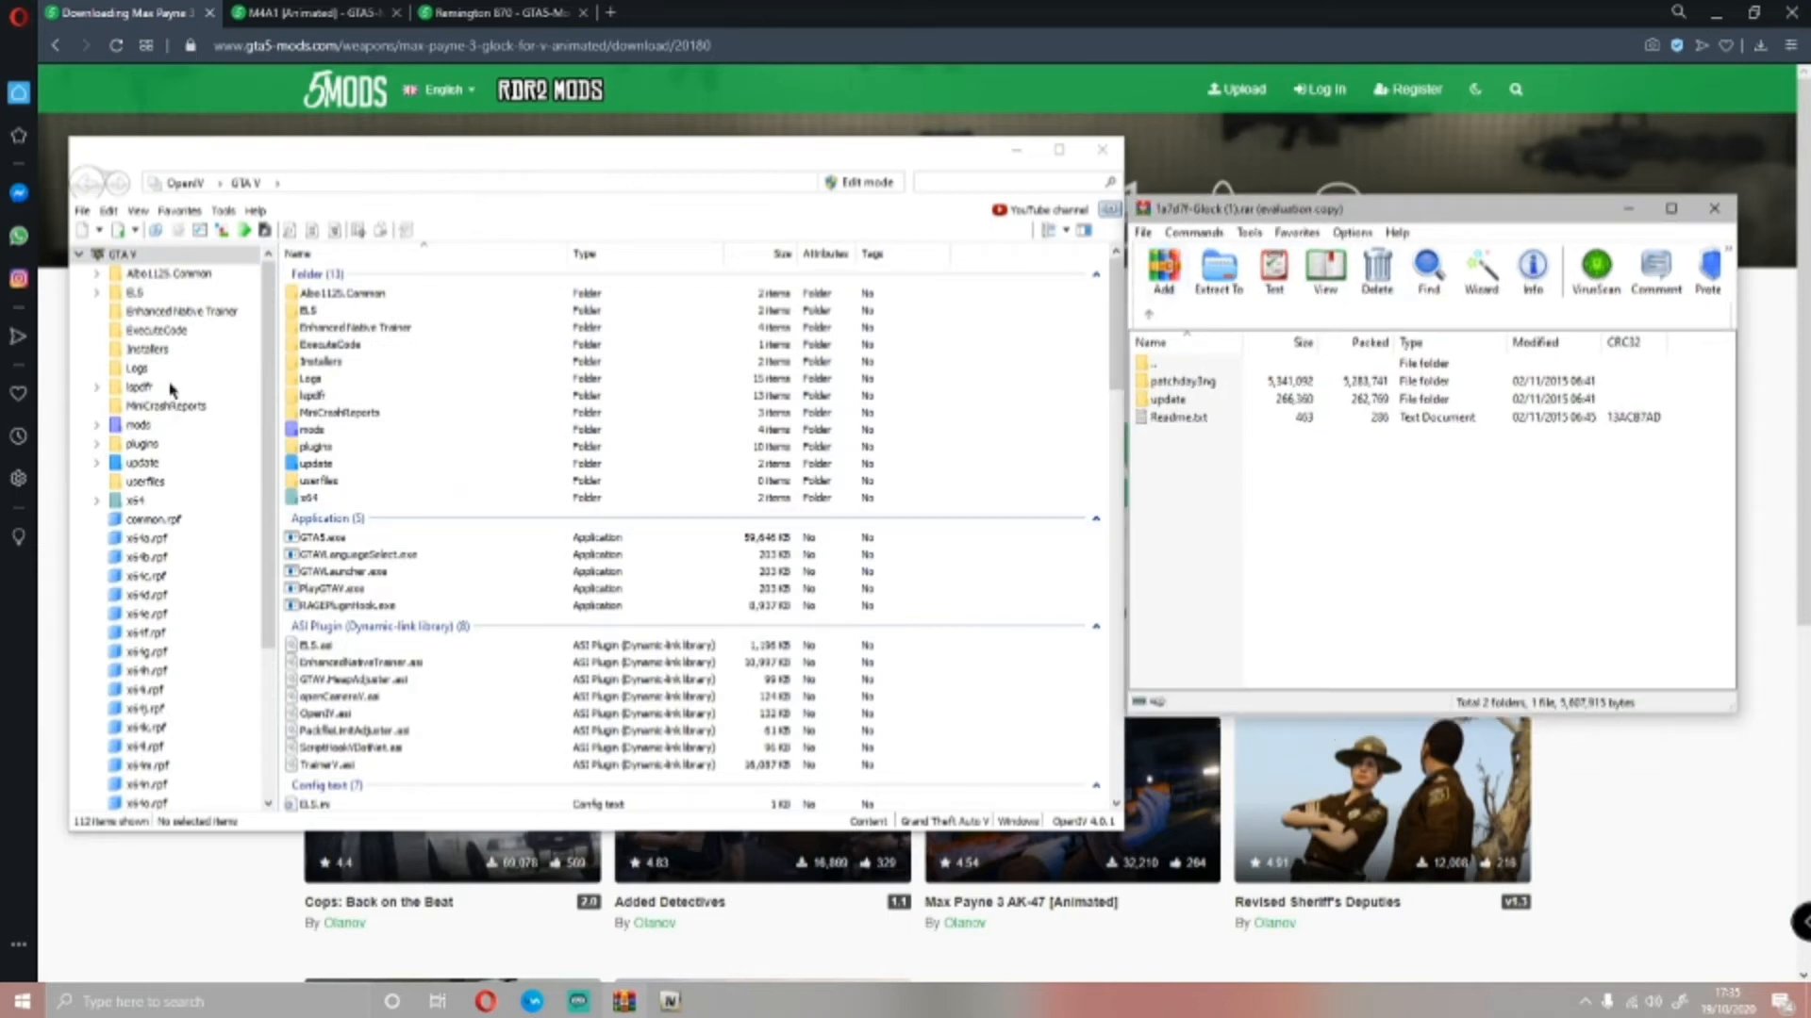
Open the mods/update/x64/dlcpacks folder in OpenIV
click(304, 429)
double_click(304, 430)
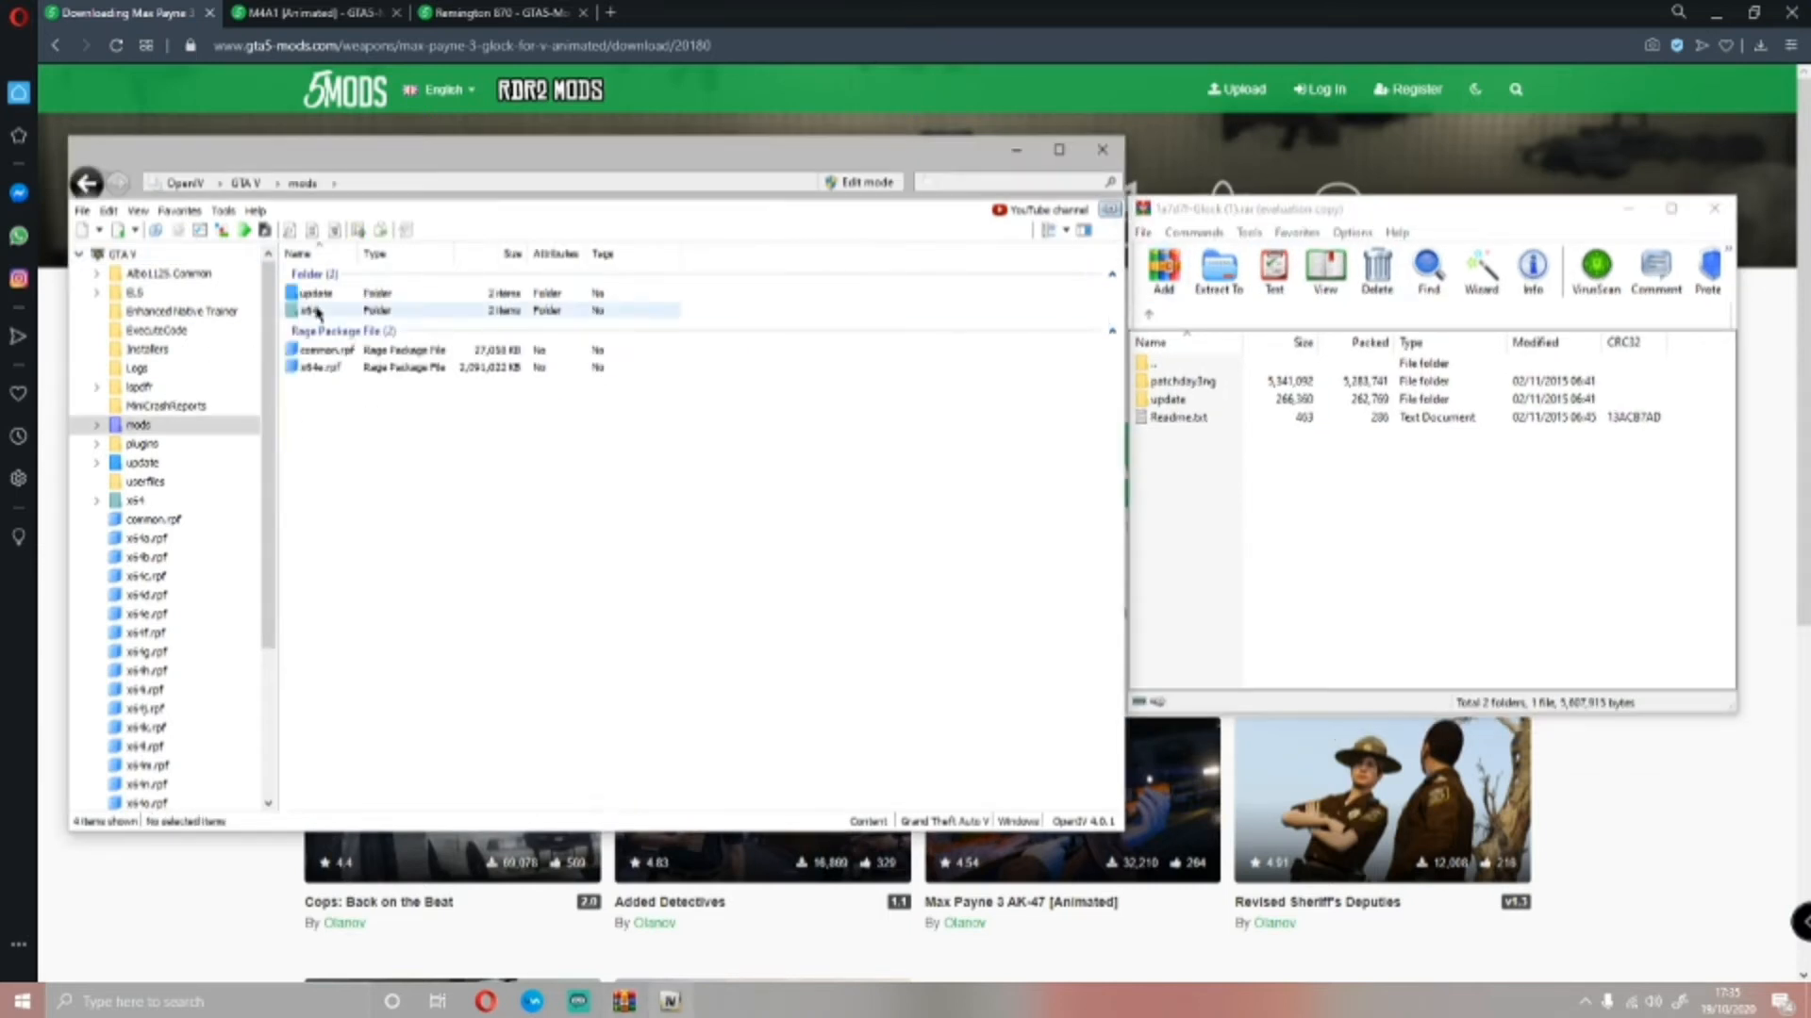
double_click(313, 294)
double_click(330, 299)
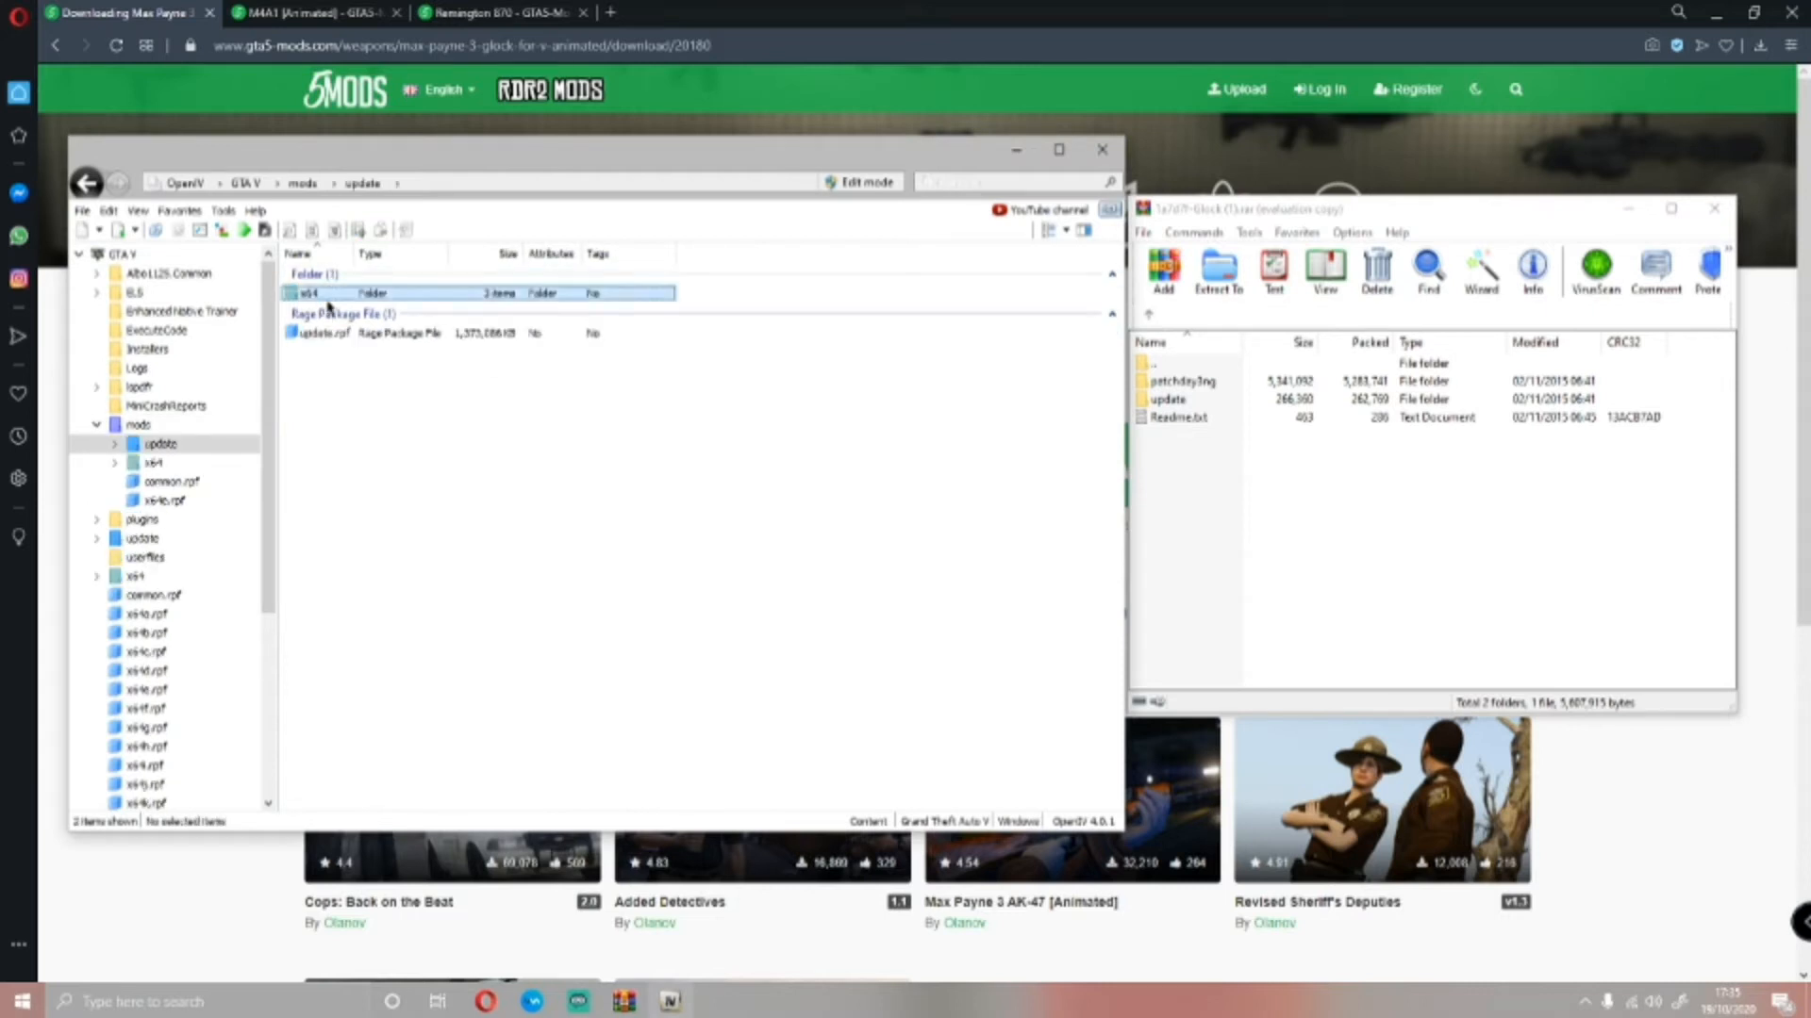
click(346, 312)
double_click(346, 312)
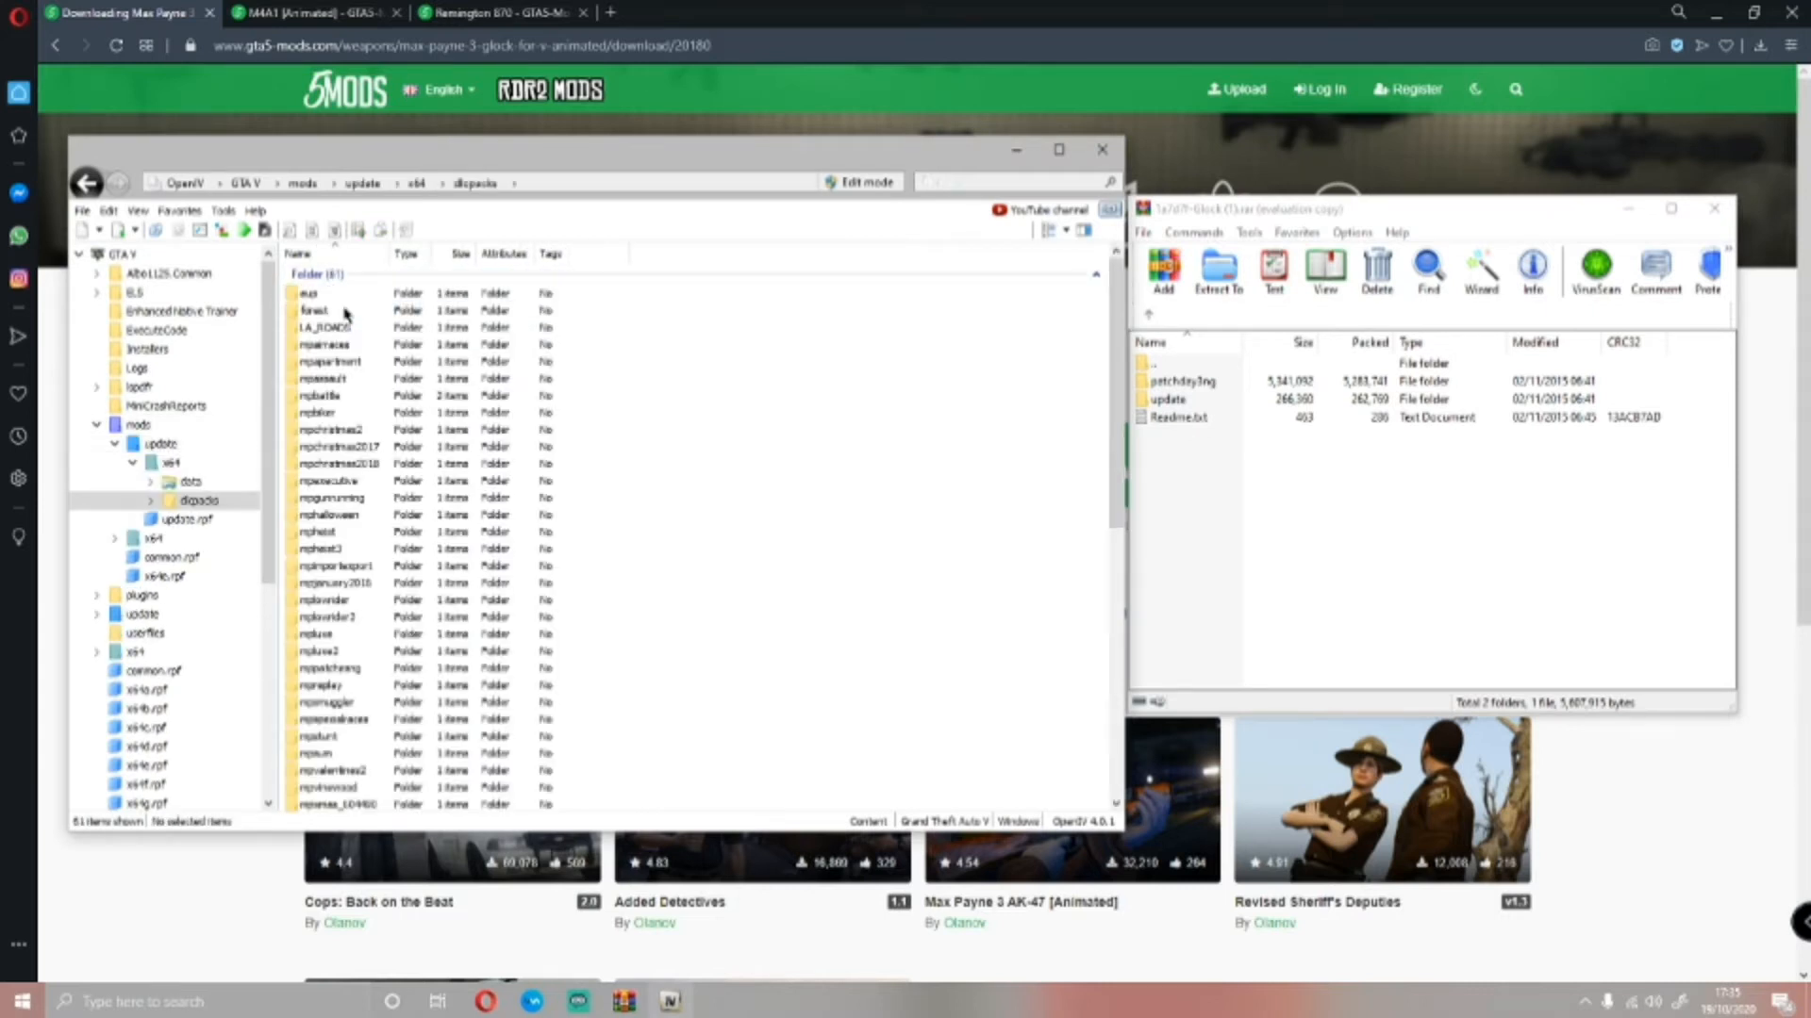
Open weapons.rpf in patchday8ng by going through dlc.rpf, x64, models and cdimages
scroll(650, 448, down, 3)
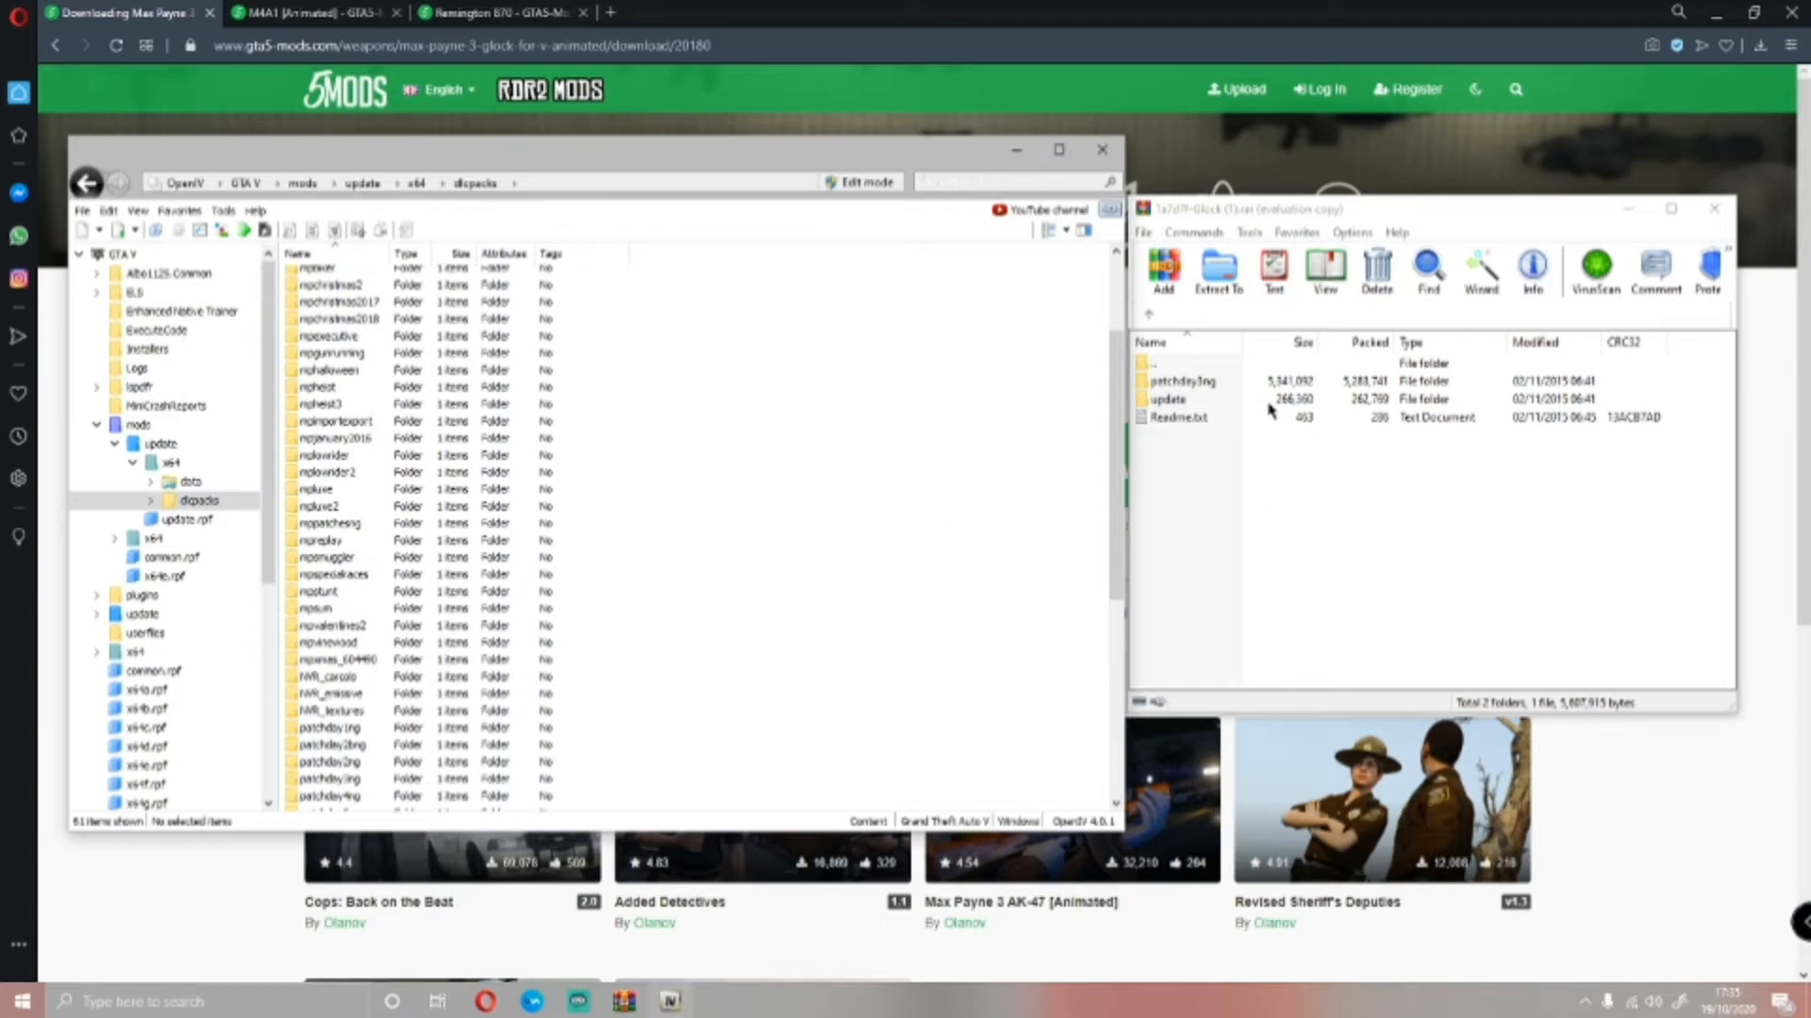
scroll(600, 567, down, 5)
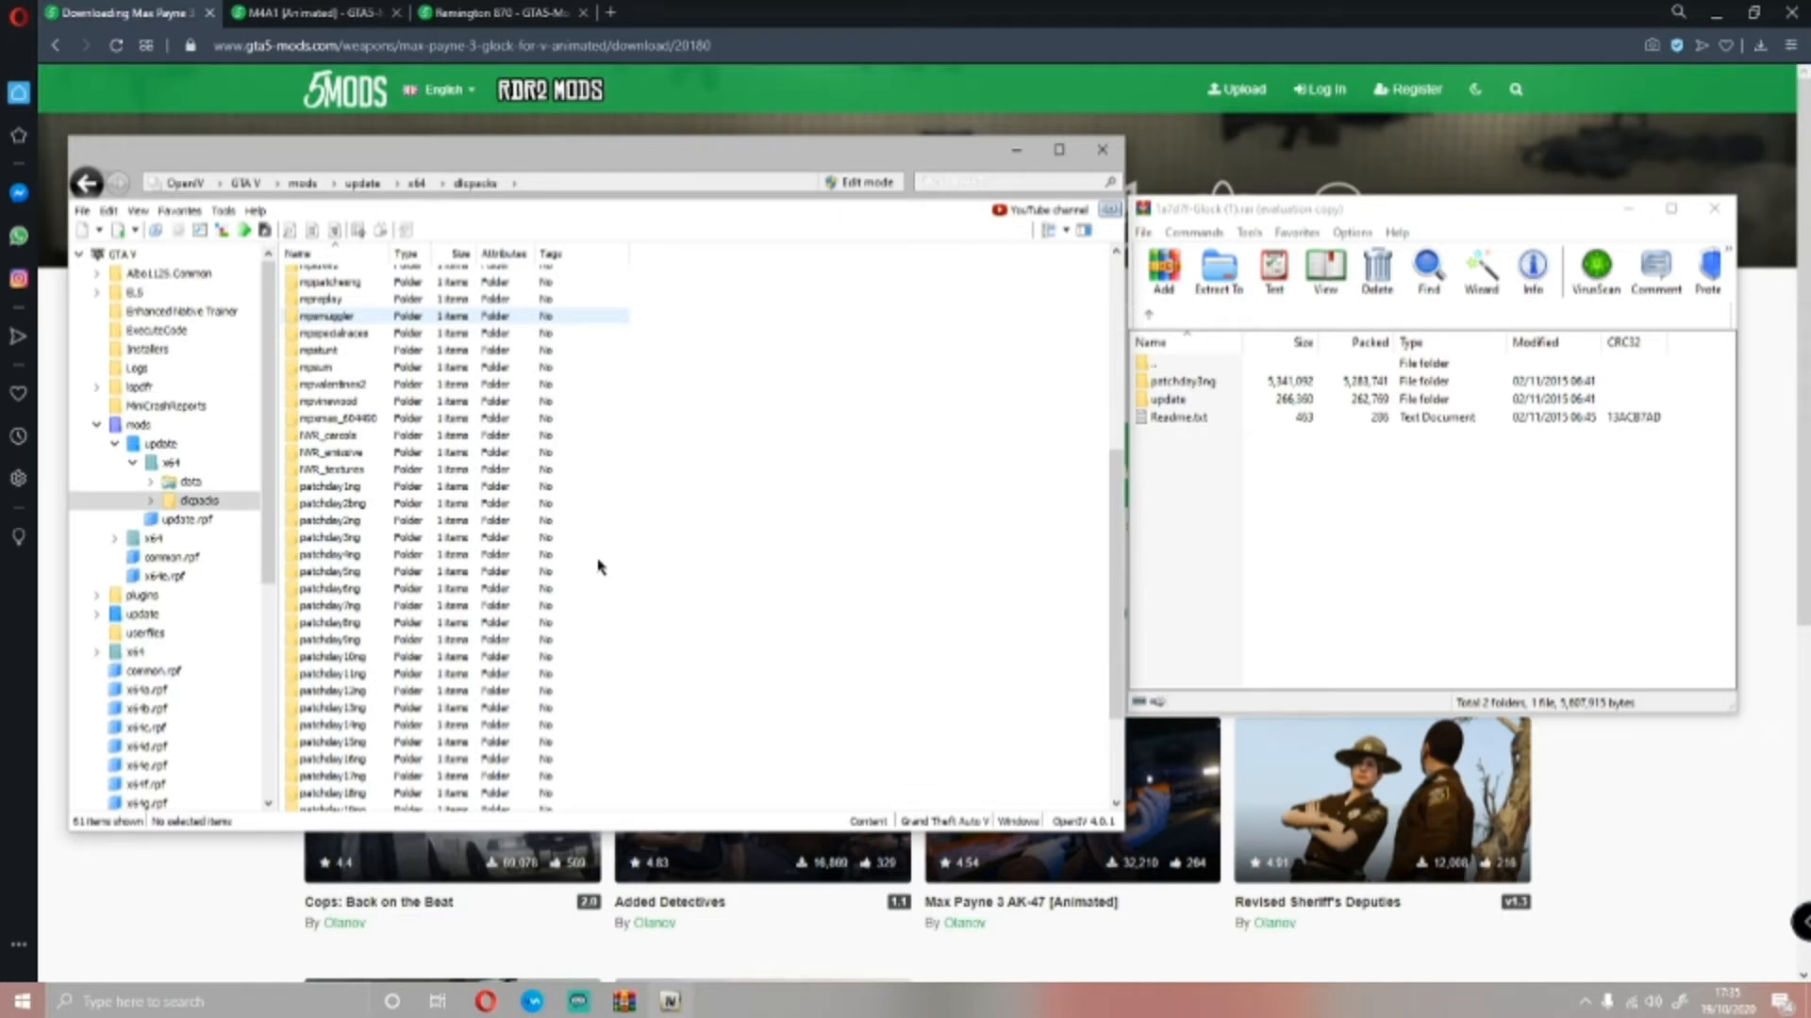
double_click(292, 624)
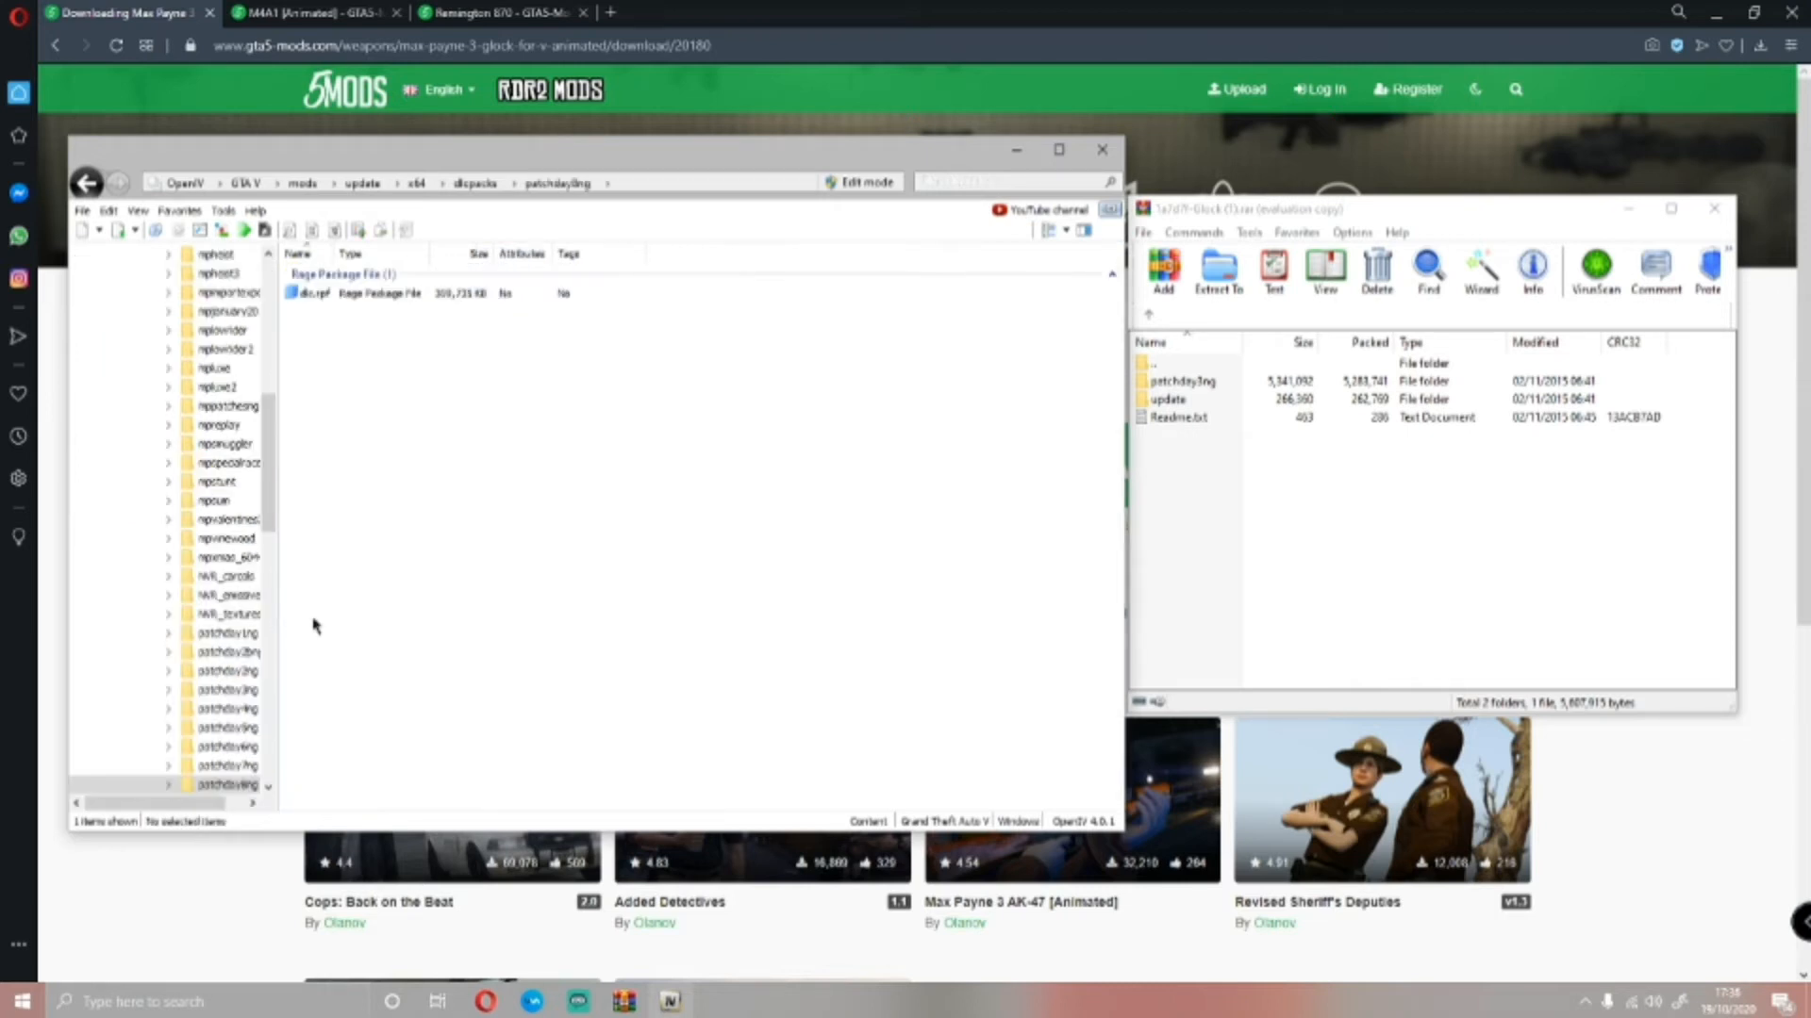
double_click(347, 294)
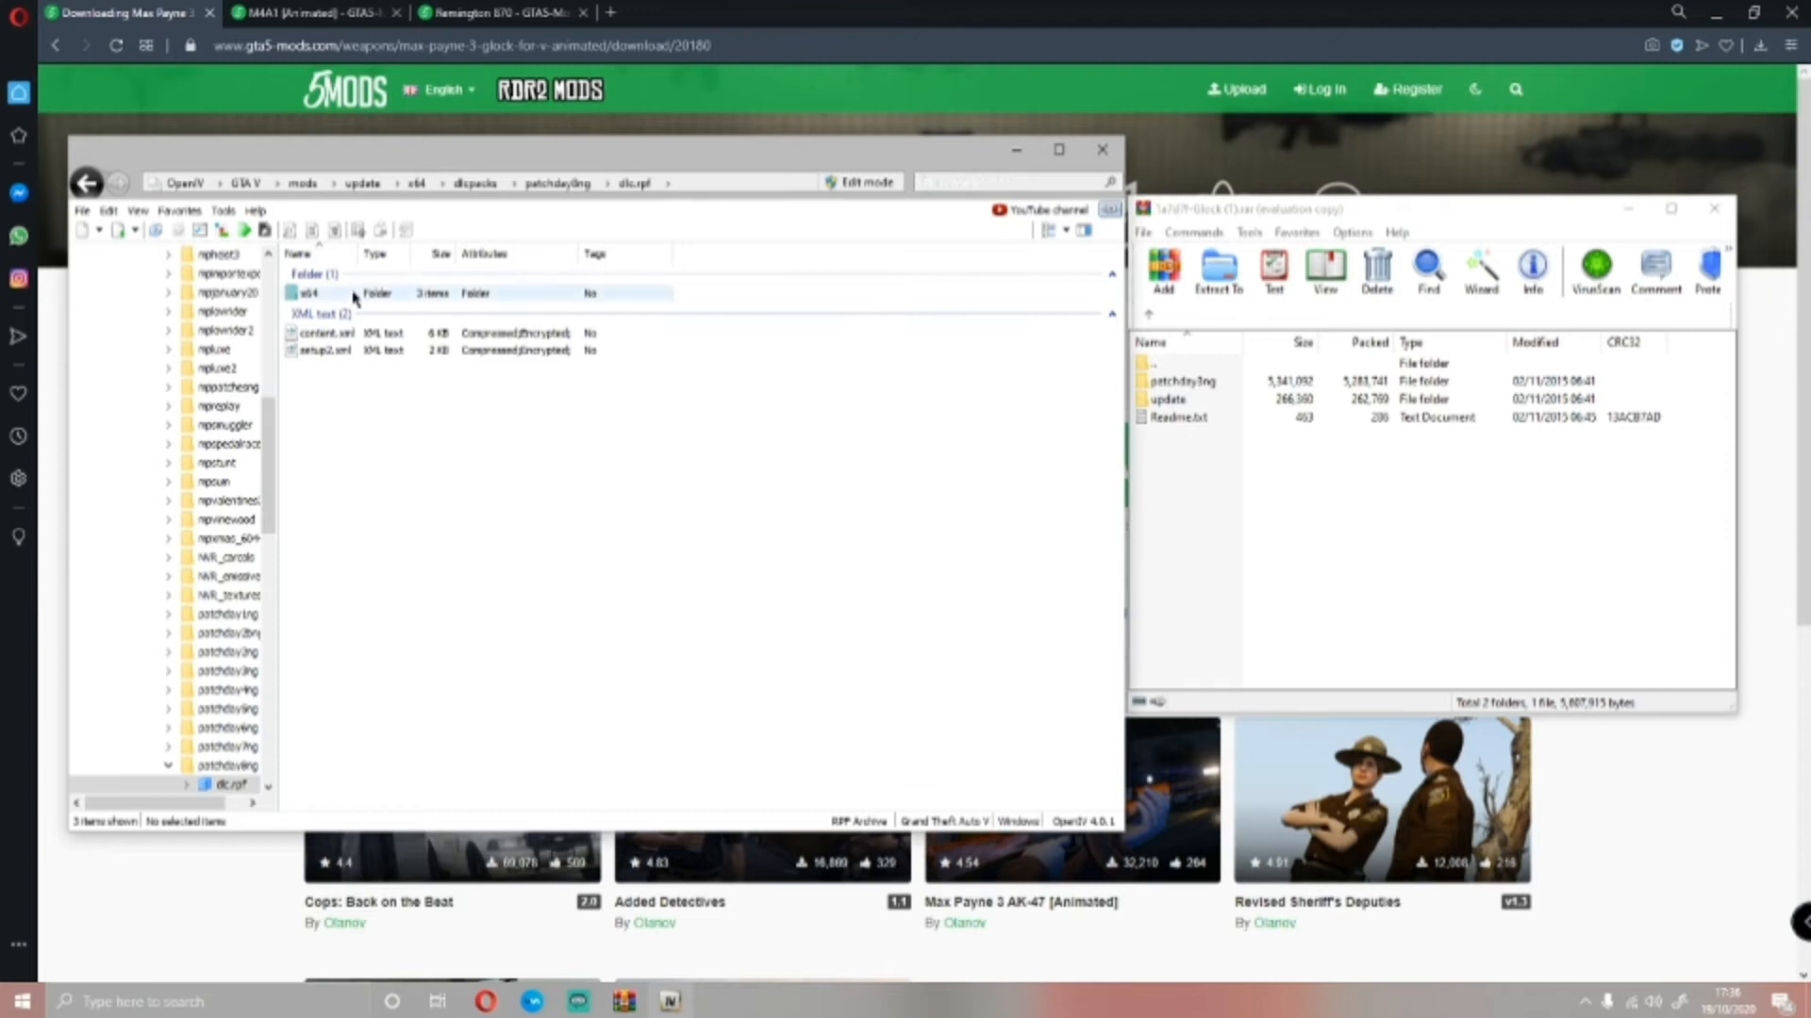
double_click(354, 294)
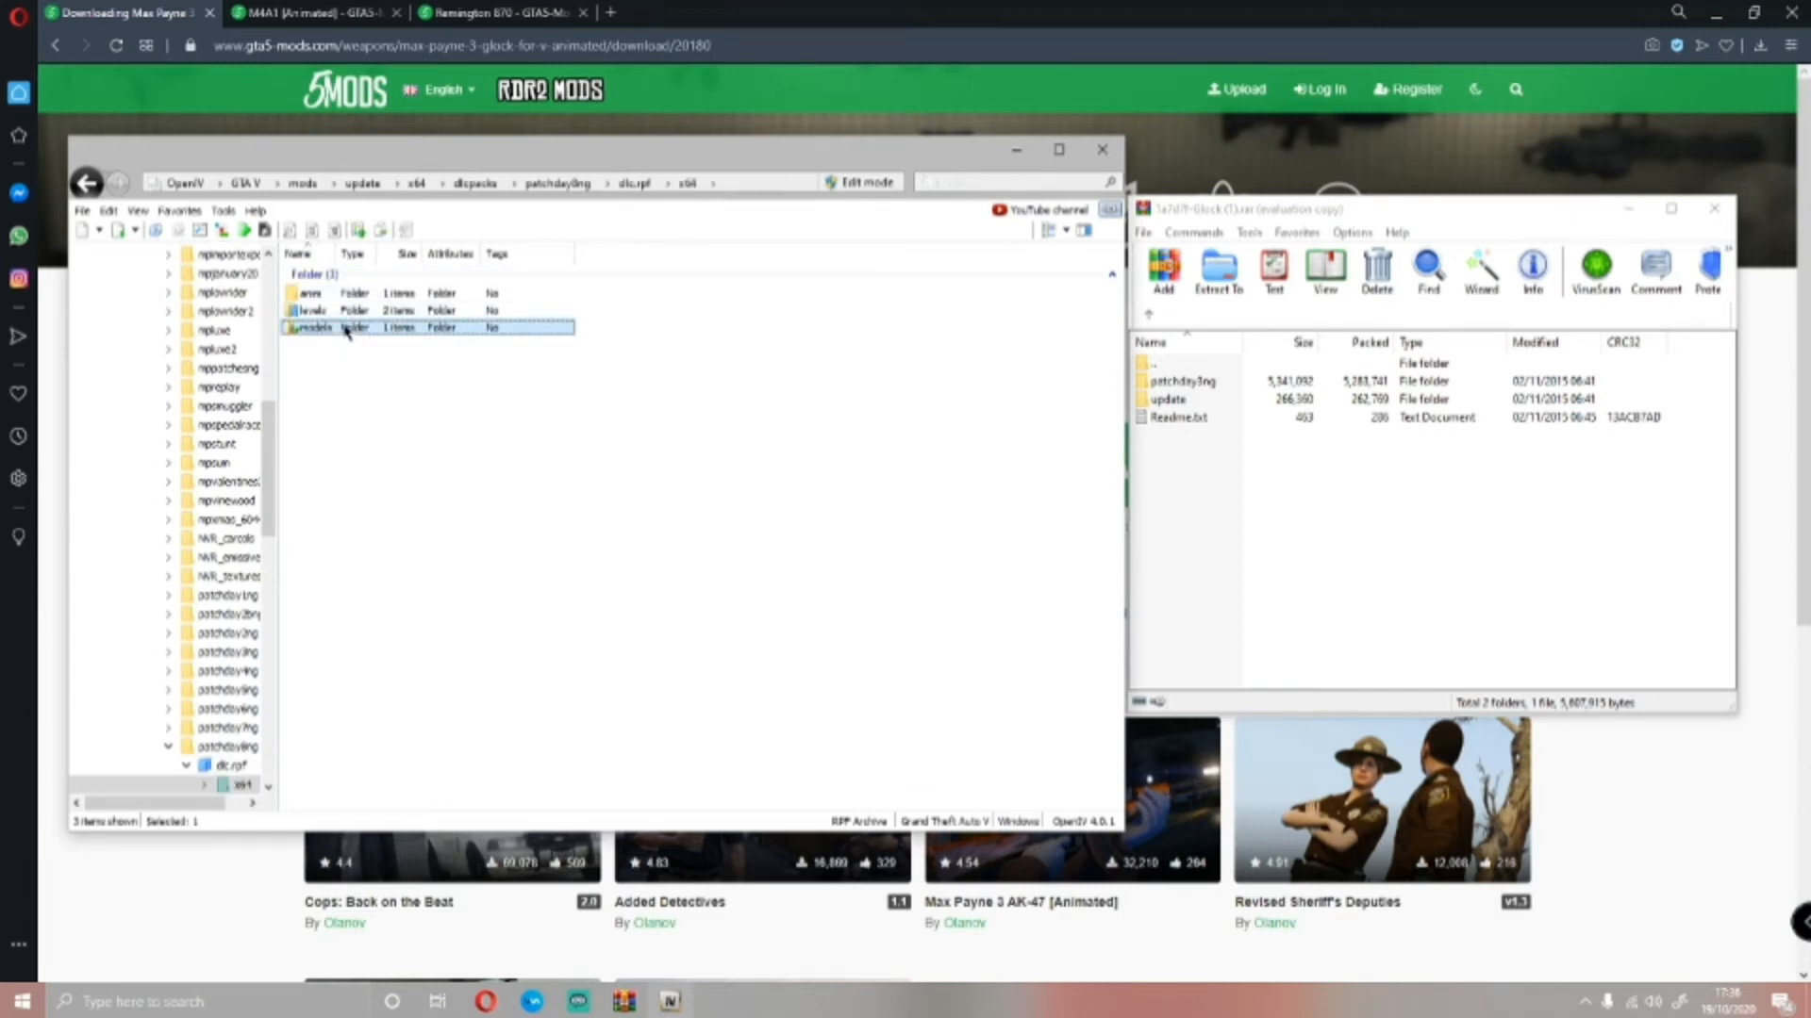
double_click(351, 327)
double_click(347, 293)
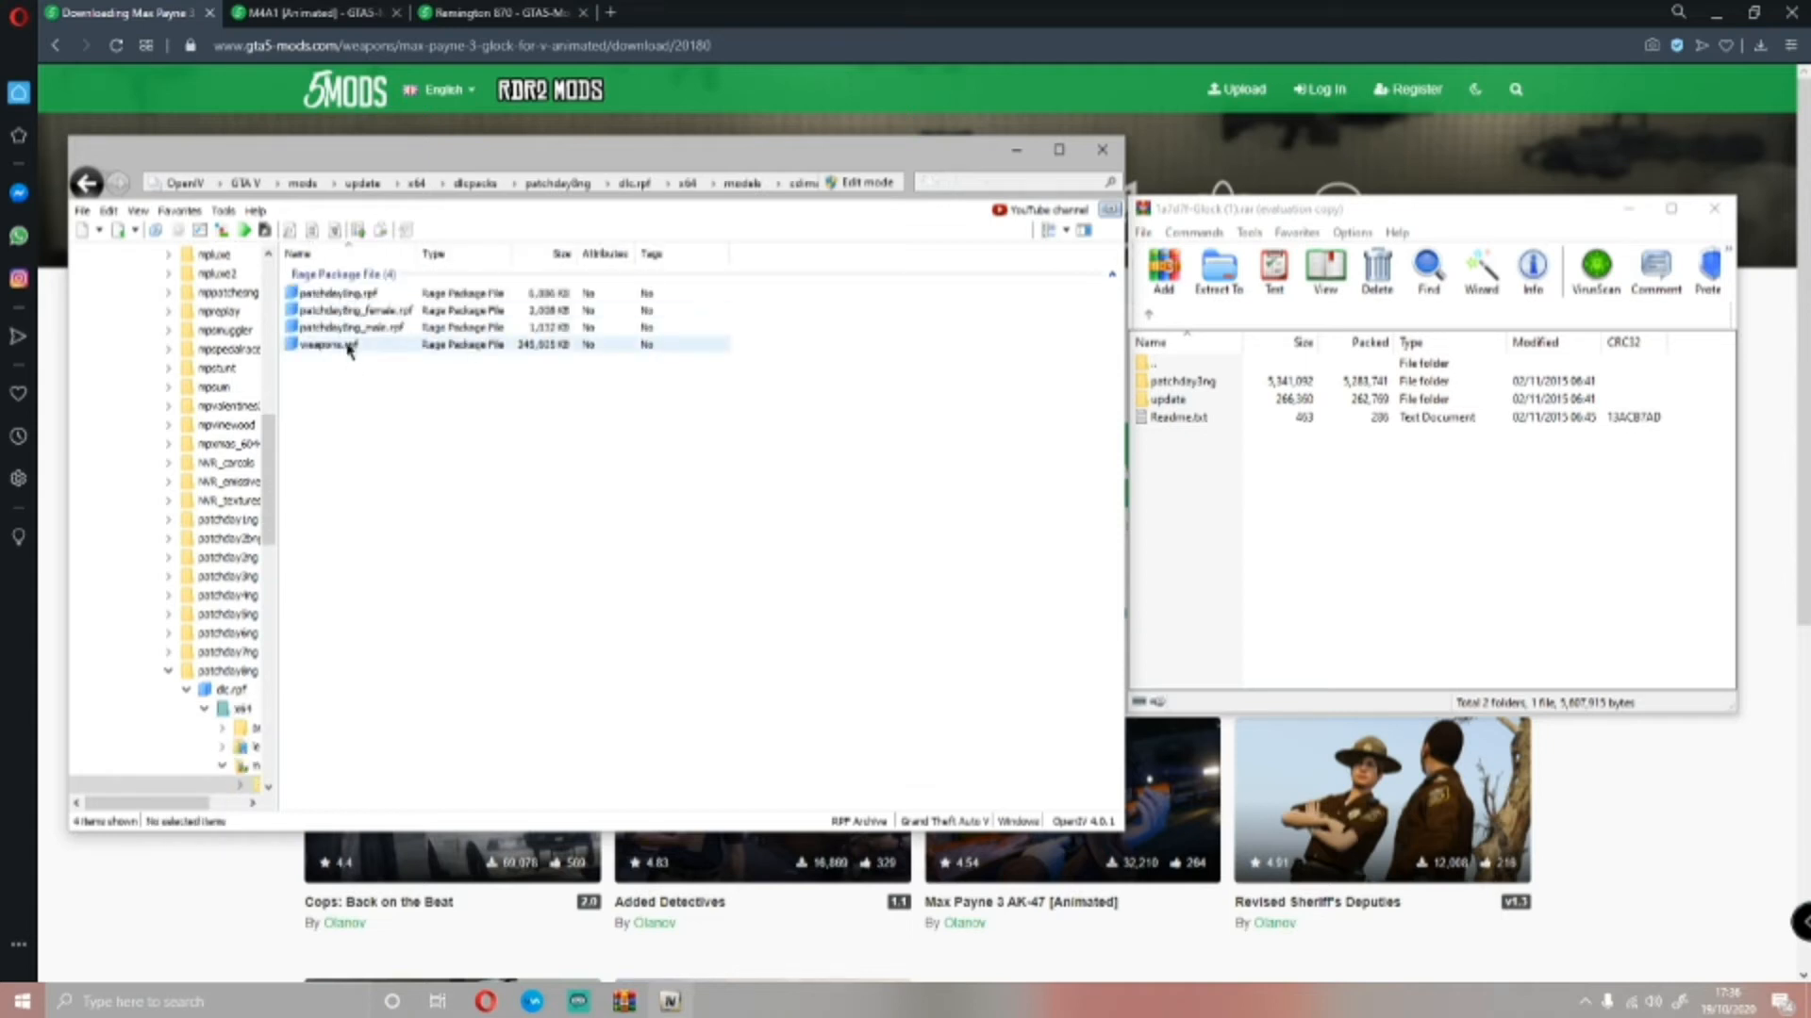
double_click(349, 347)
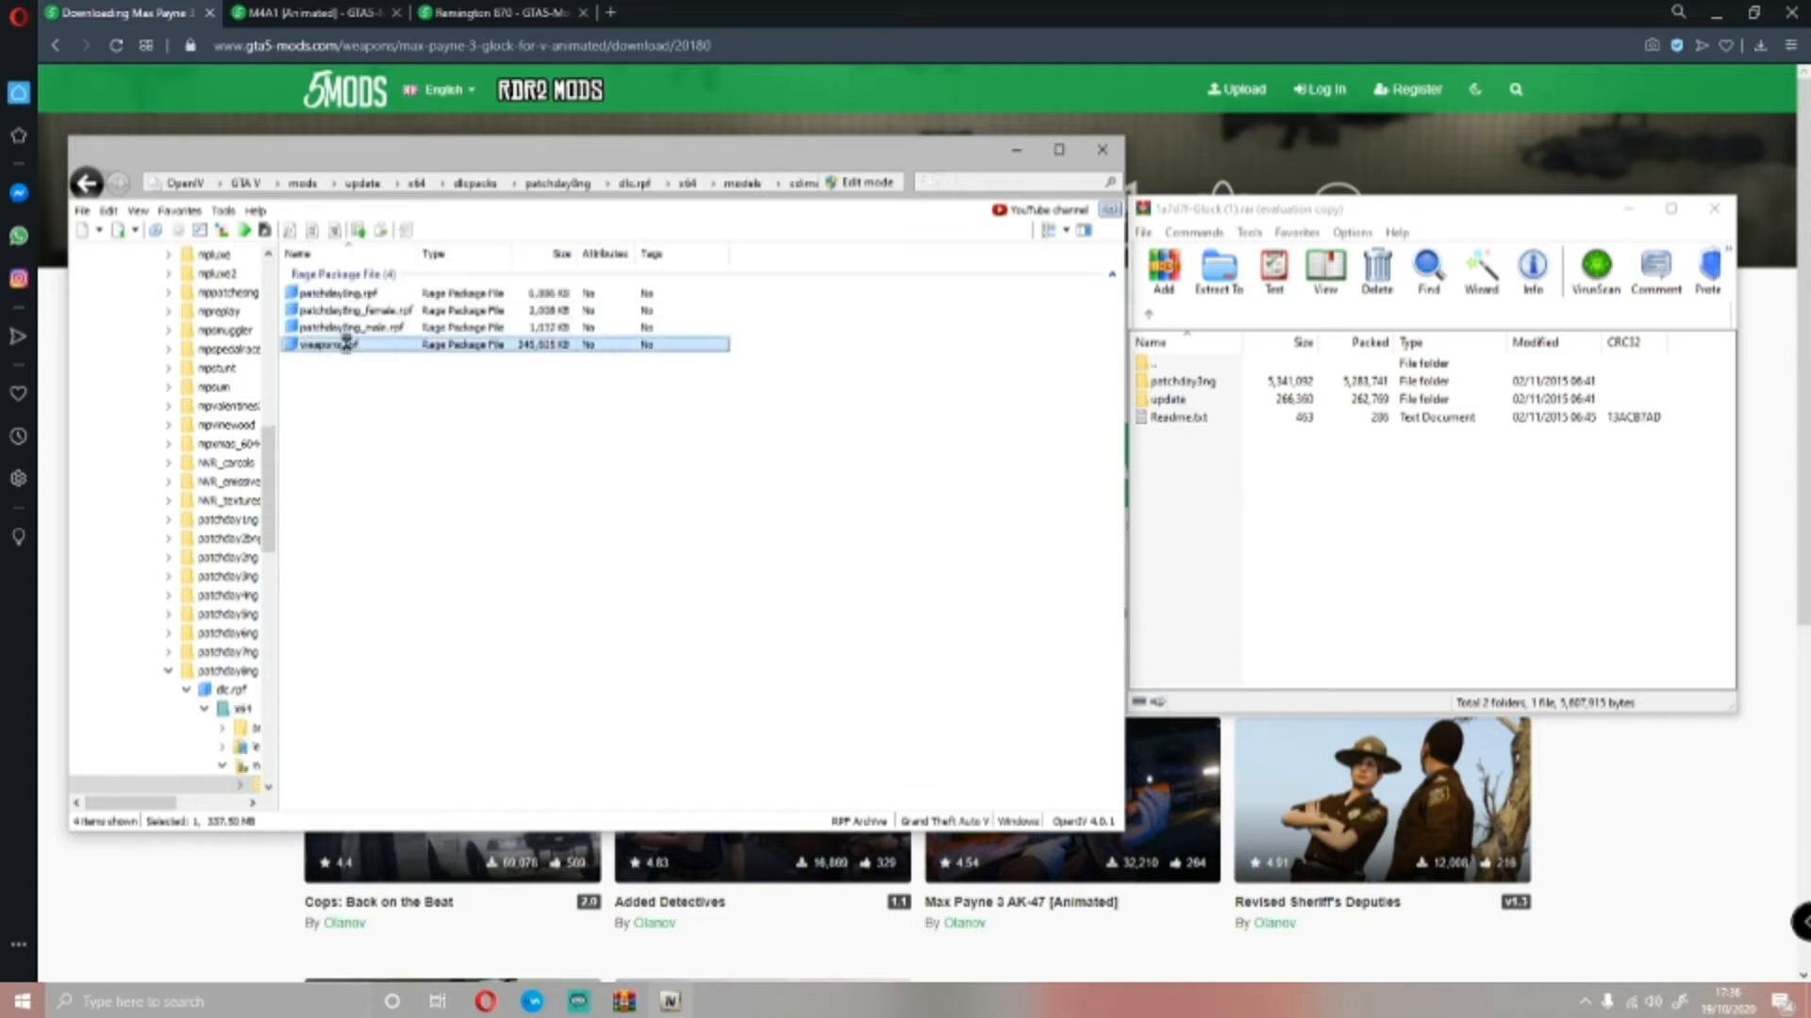
Open the patchday8ng folder in the Glock archive and turn on edit mode in OpenIV
click(1518, 542)
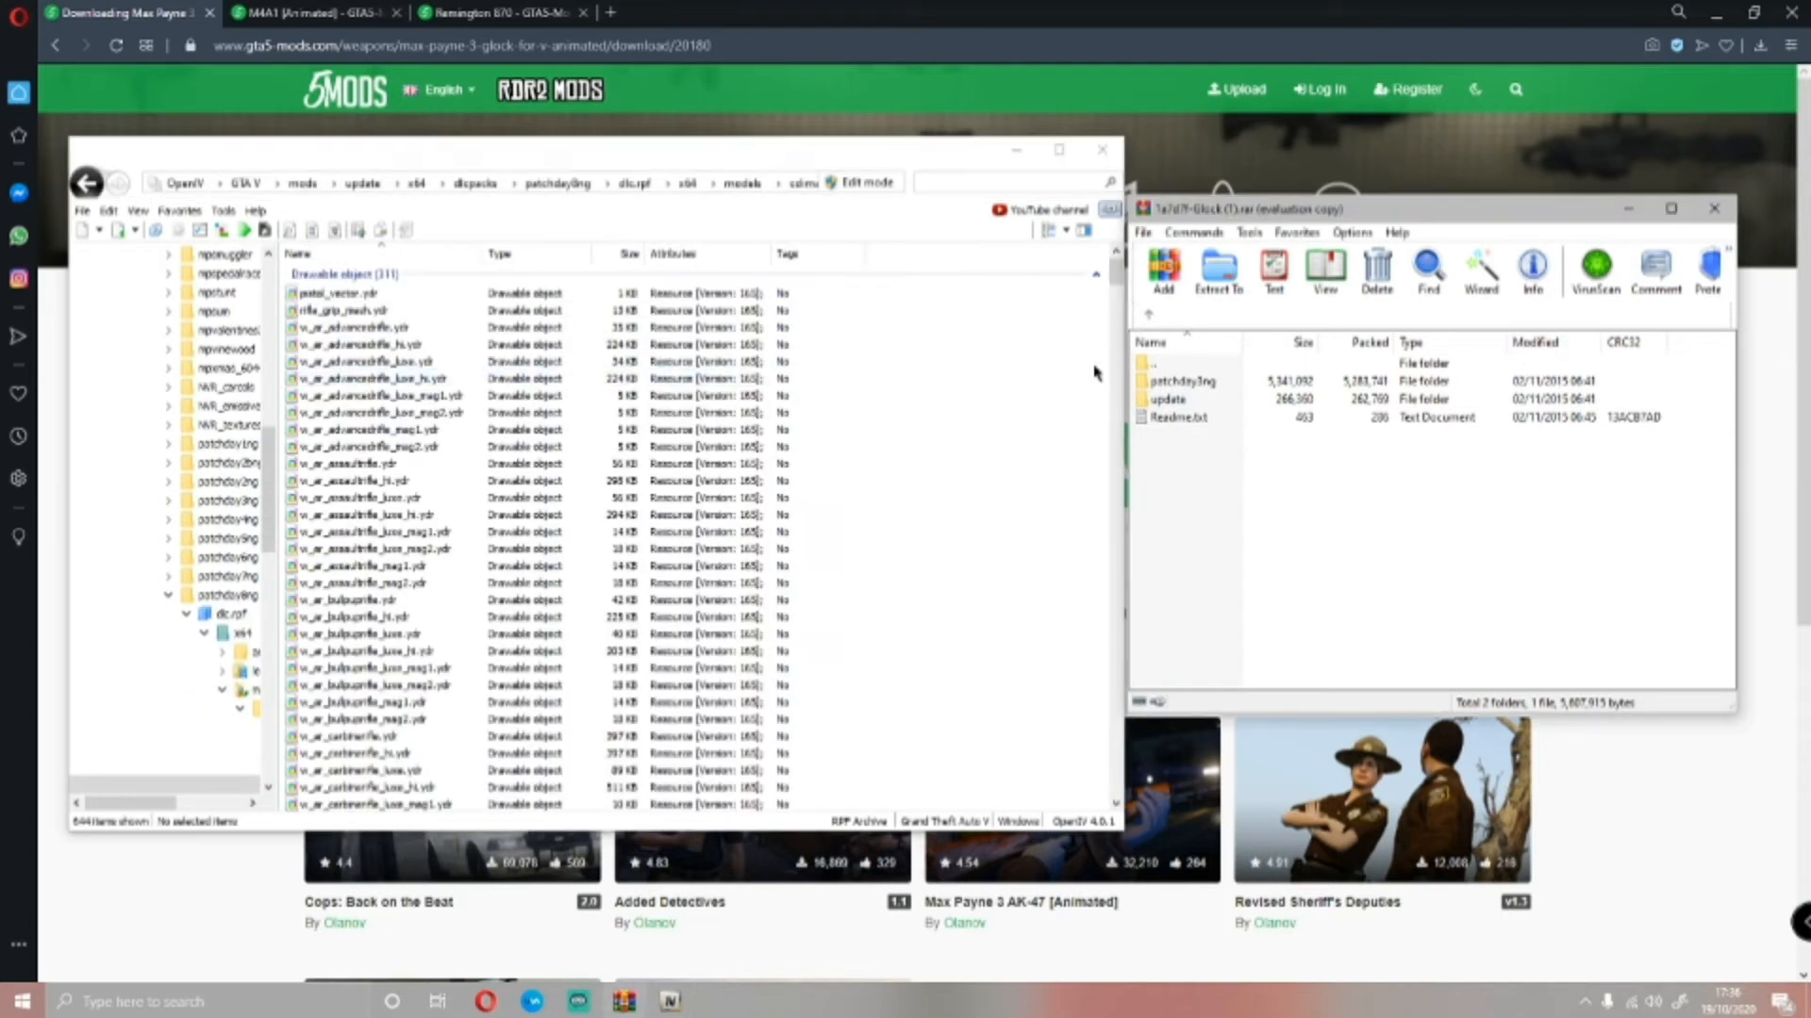
double_click(1186, 382)
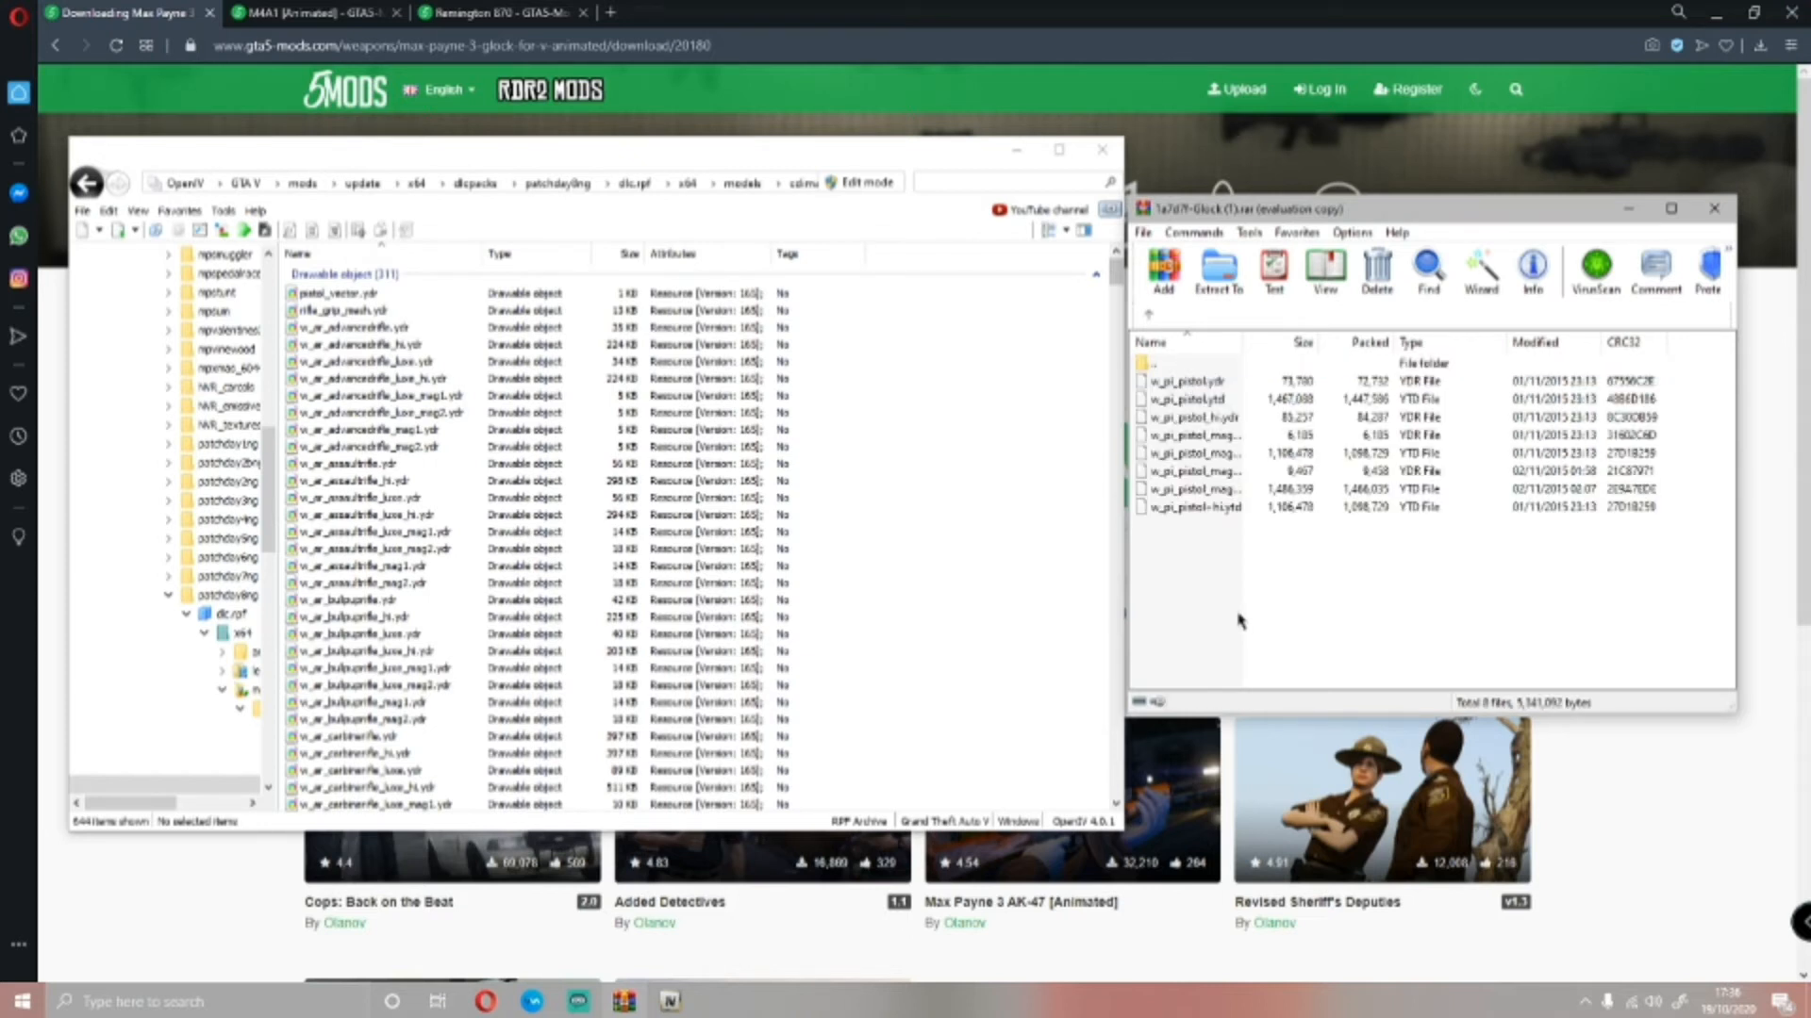
drag(1436, 610, 1169, 365)
click(1231, 648)
click(860, 183)
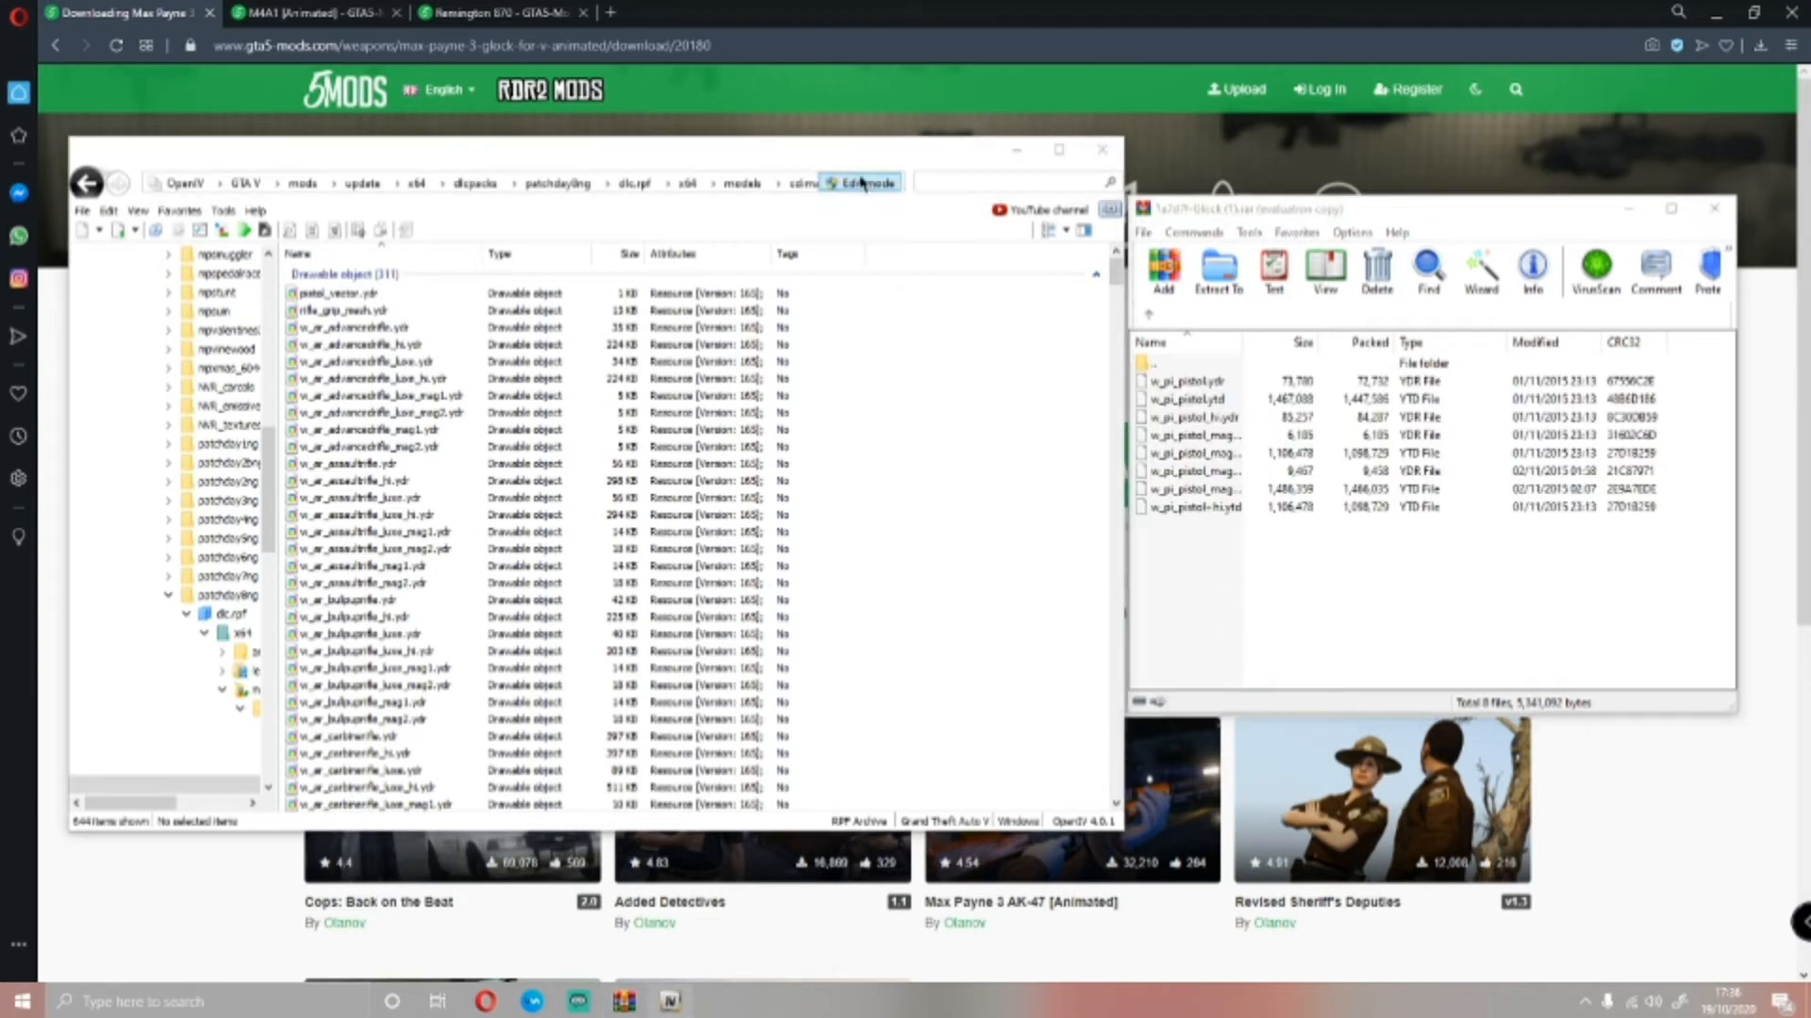
click(966, 563)
Copy all the w_pi_pistol files from the Glock archive into weapons.rpf and return to the archive's top level
drag(1513, 580, 1222, 378)
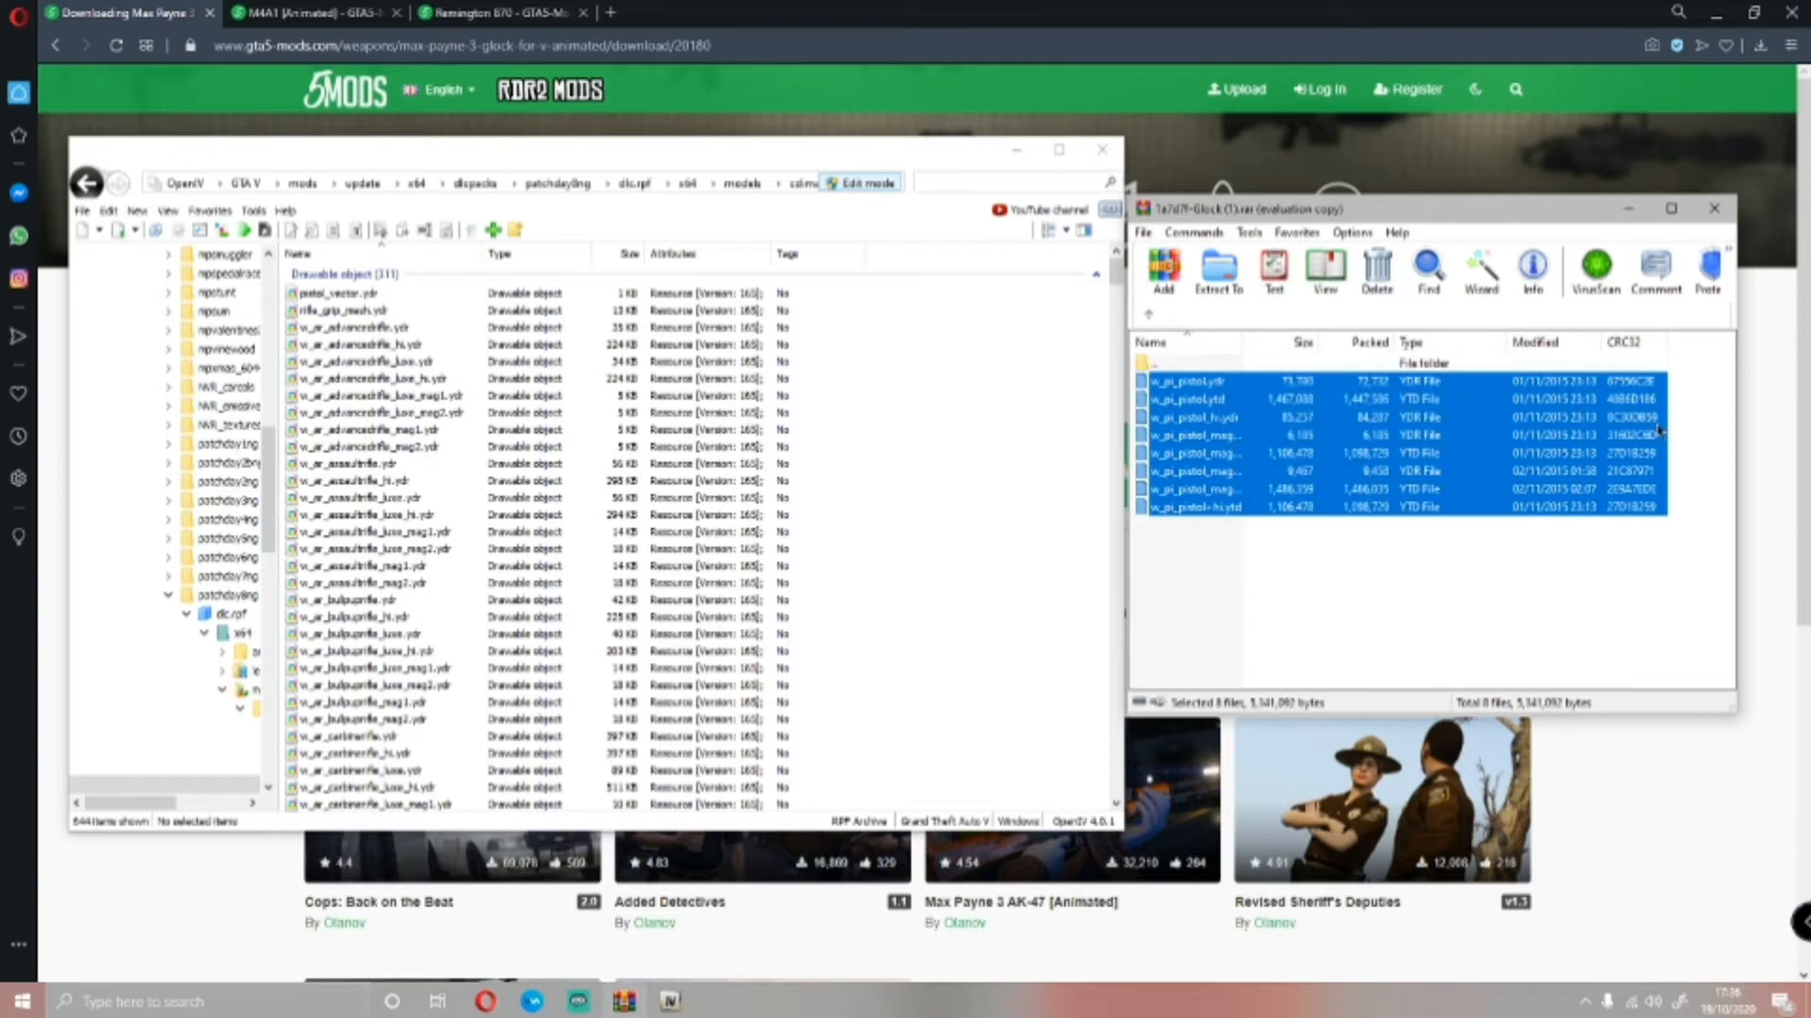
drag(1659, 430, 909, 446)
click(1149, 315)
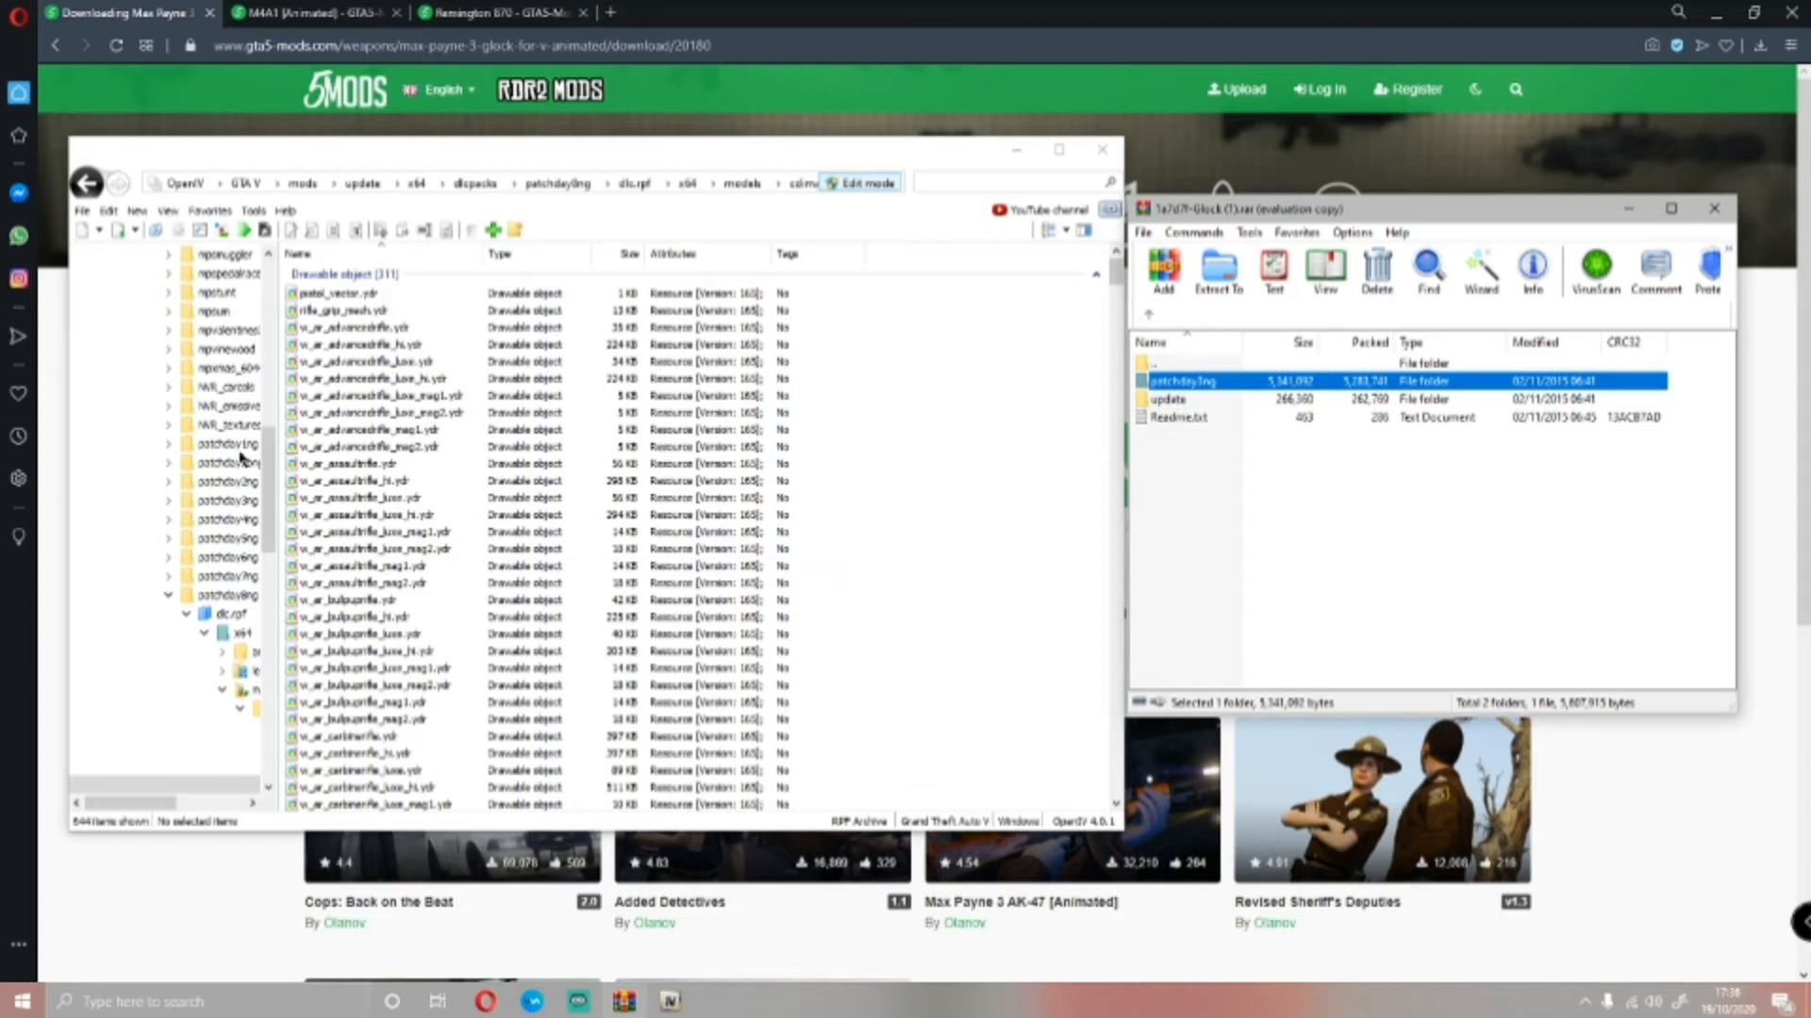
Go back to the mods folder in OpenIV and open update.rpf inside its update folder
scroll(245, 467, up, 15)
click(173, 434)
click(171, 428)
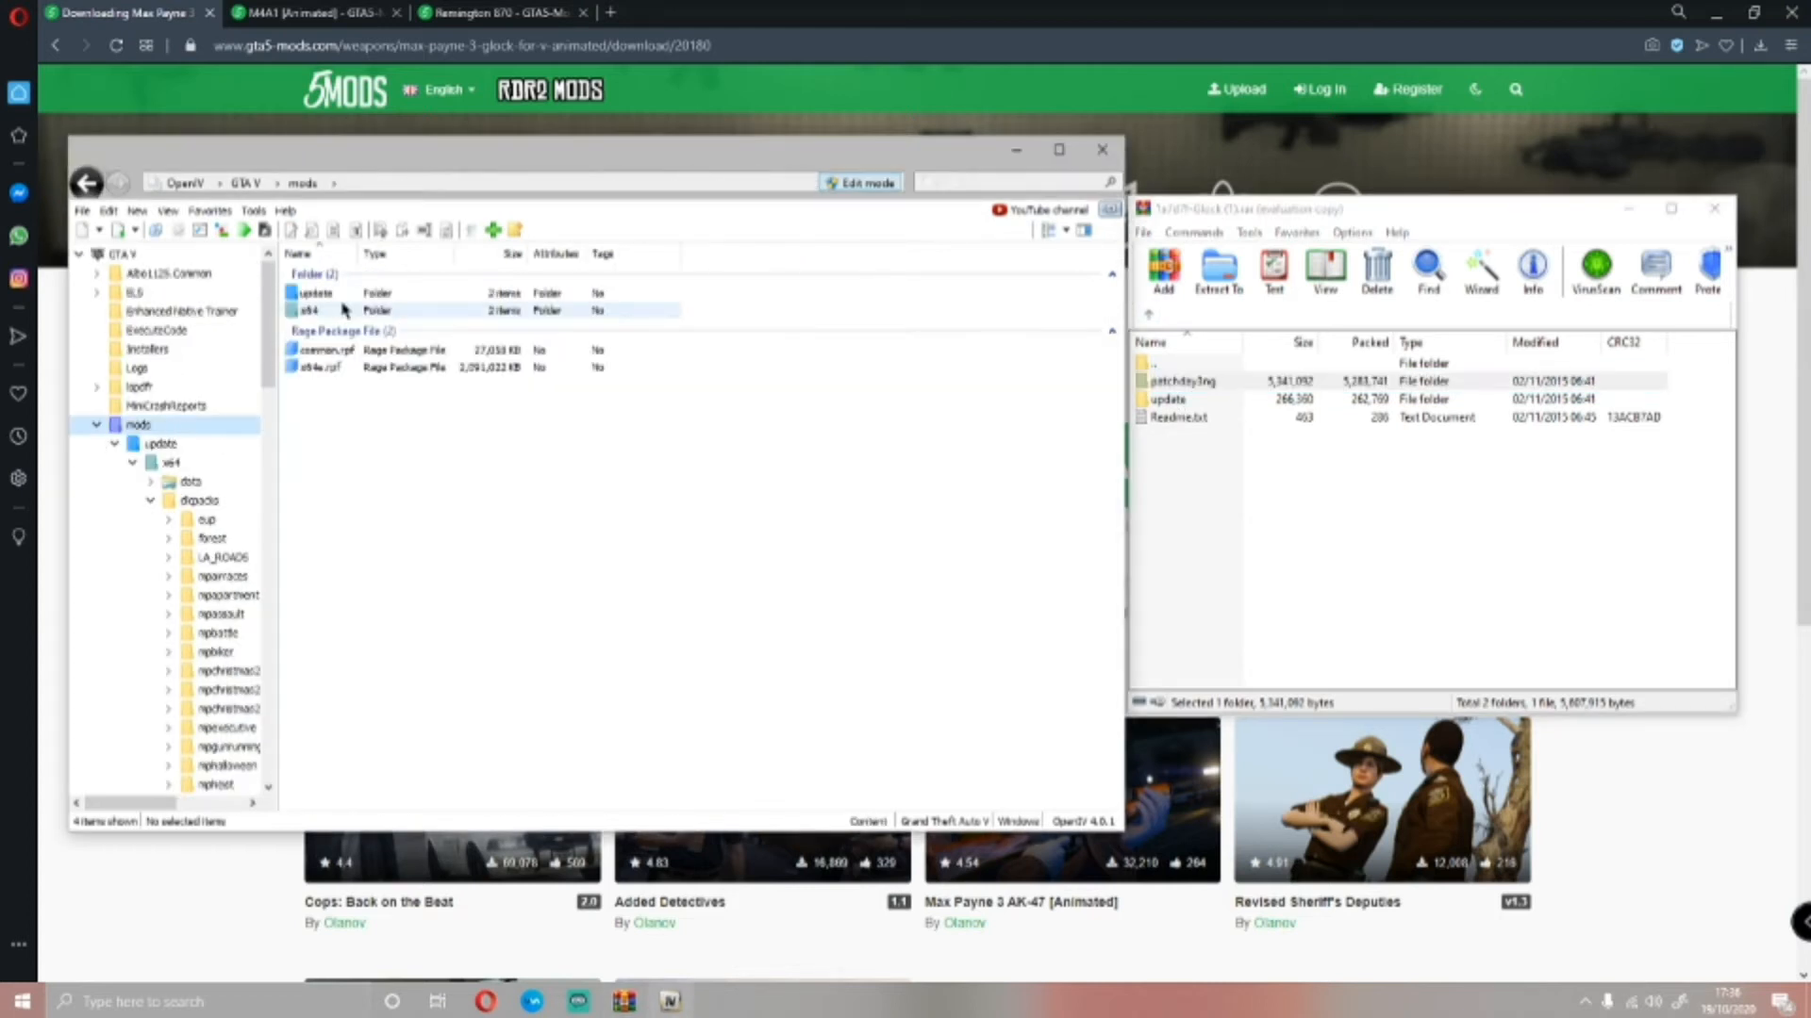
double_click(346, 302)
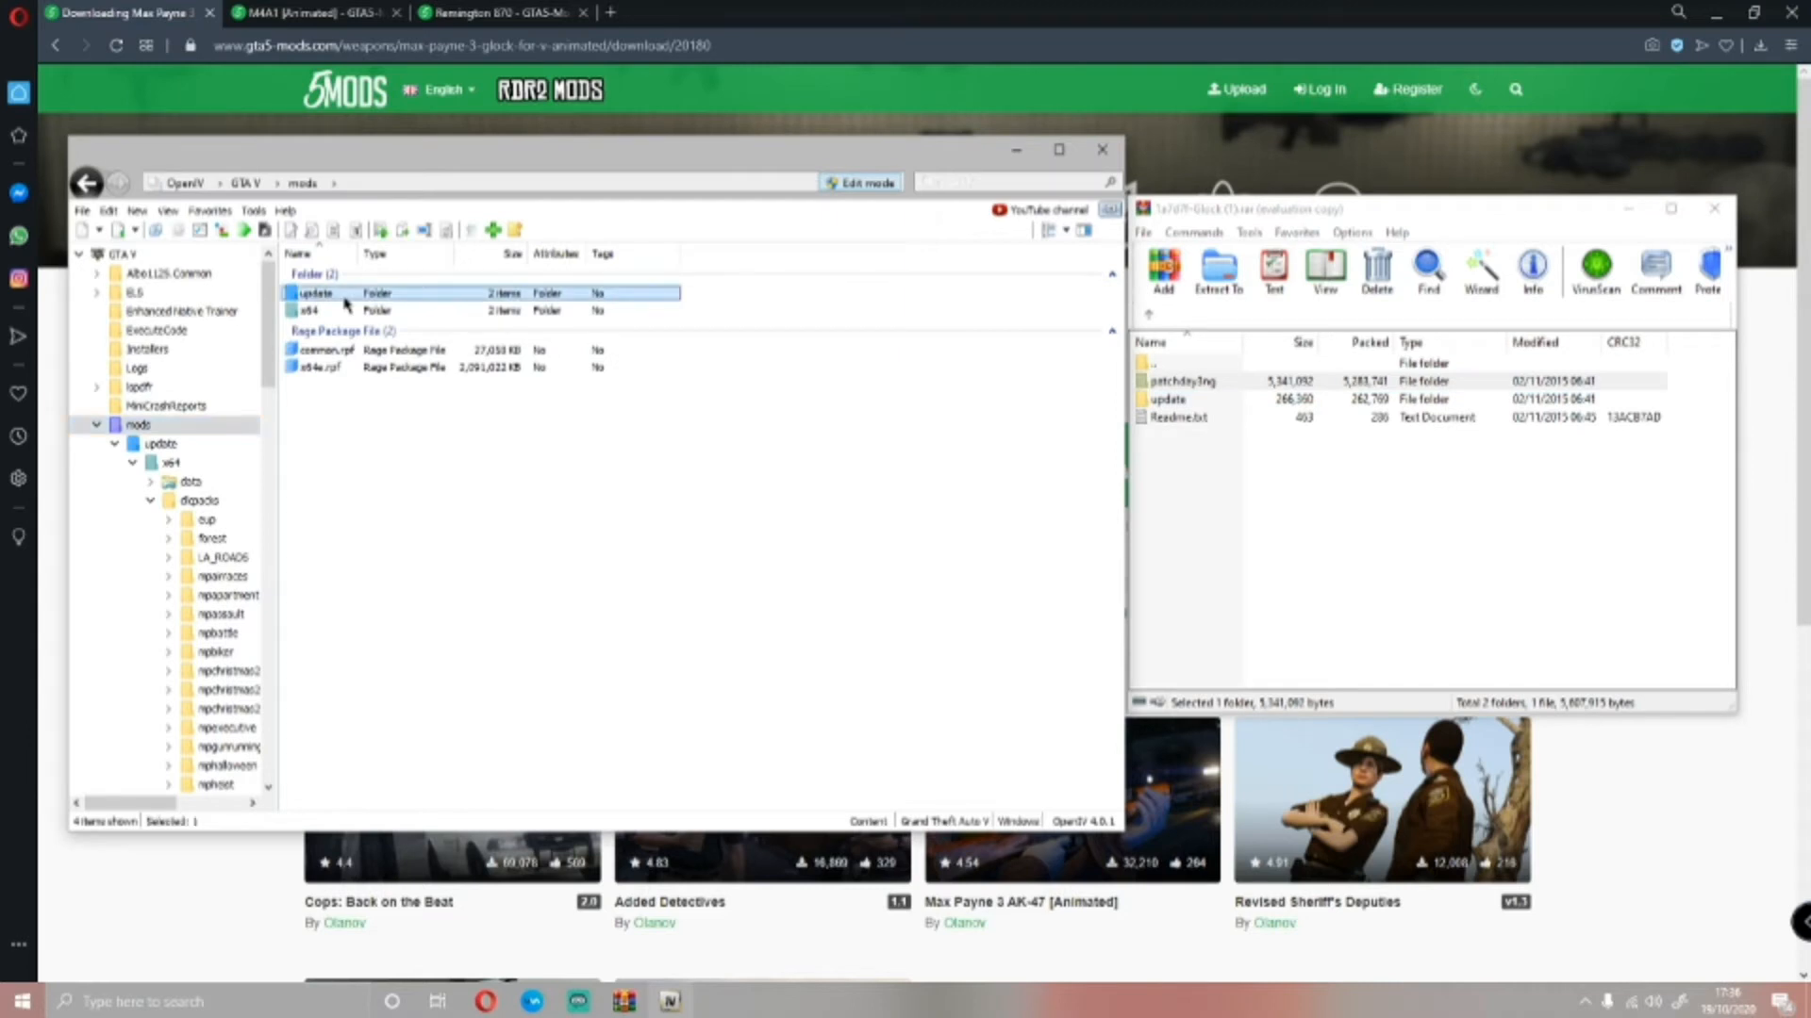
click(337, 332)
double_click(336, 332)
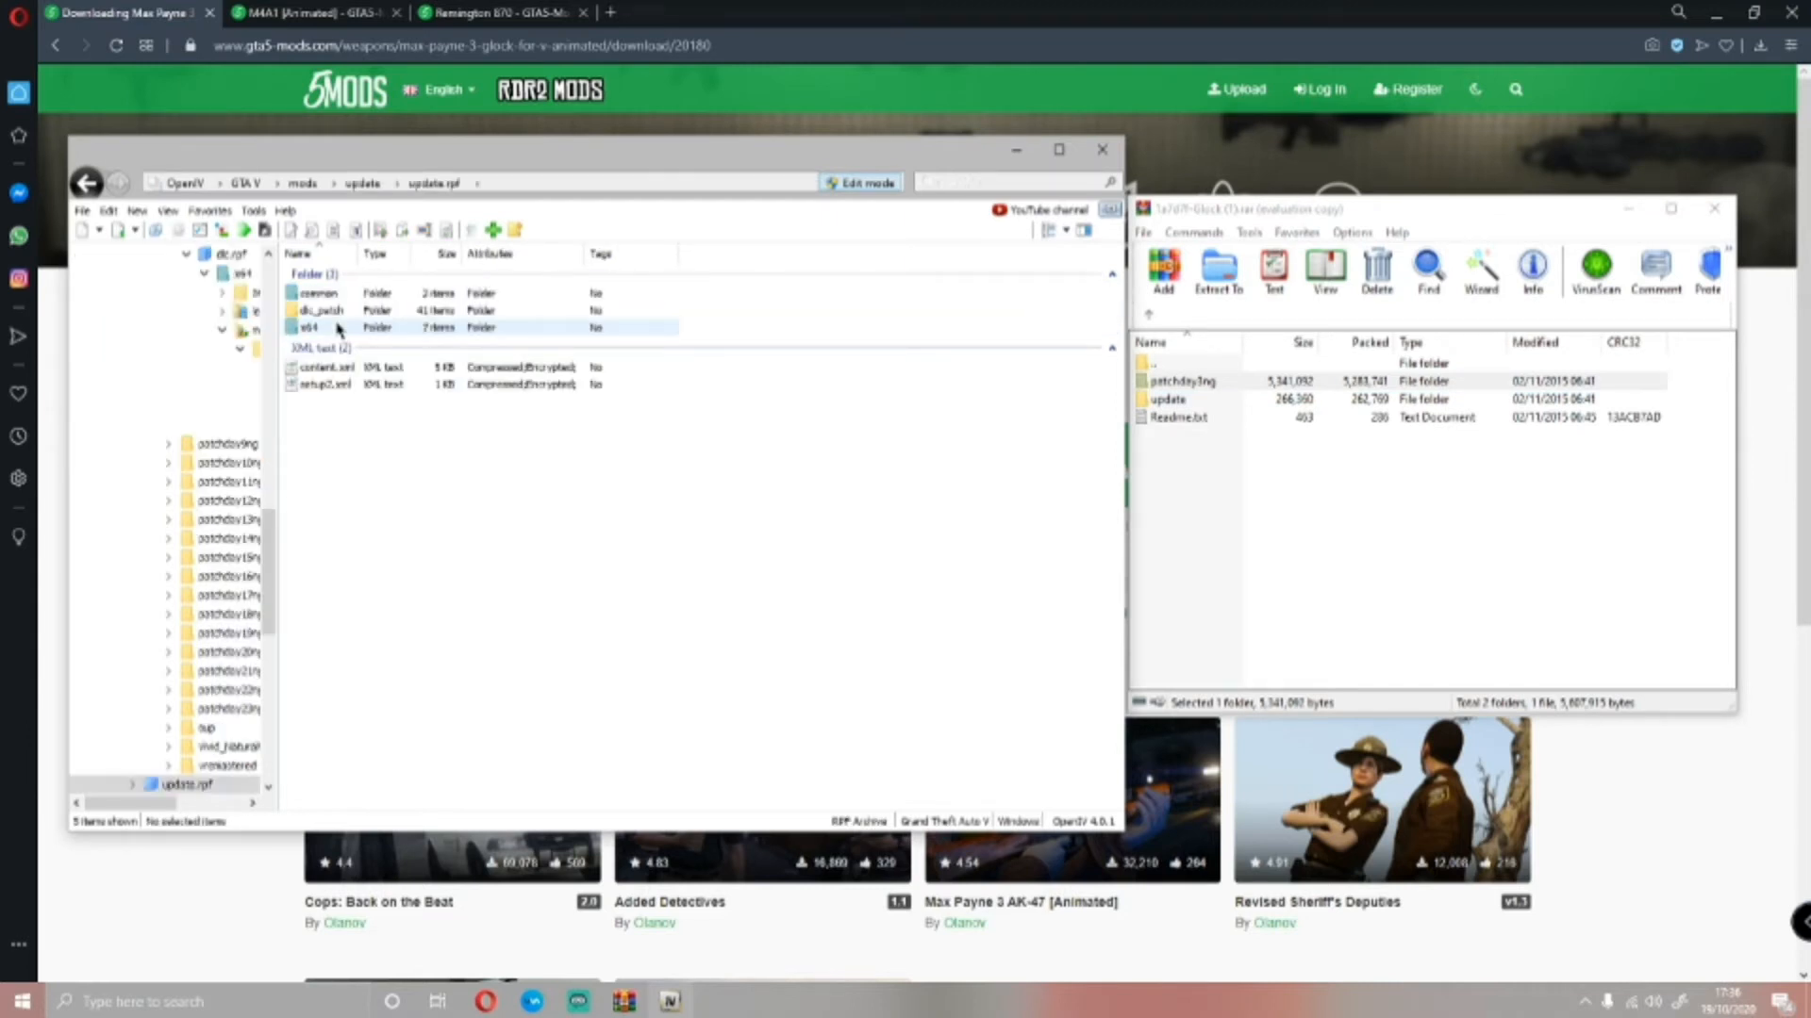
Open scaleform_generic.rpf within update.rpf by going through x64, patch, data and cdimages
double_click(336, 327)
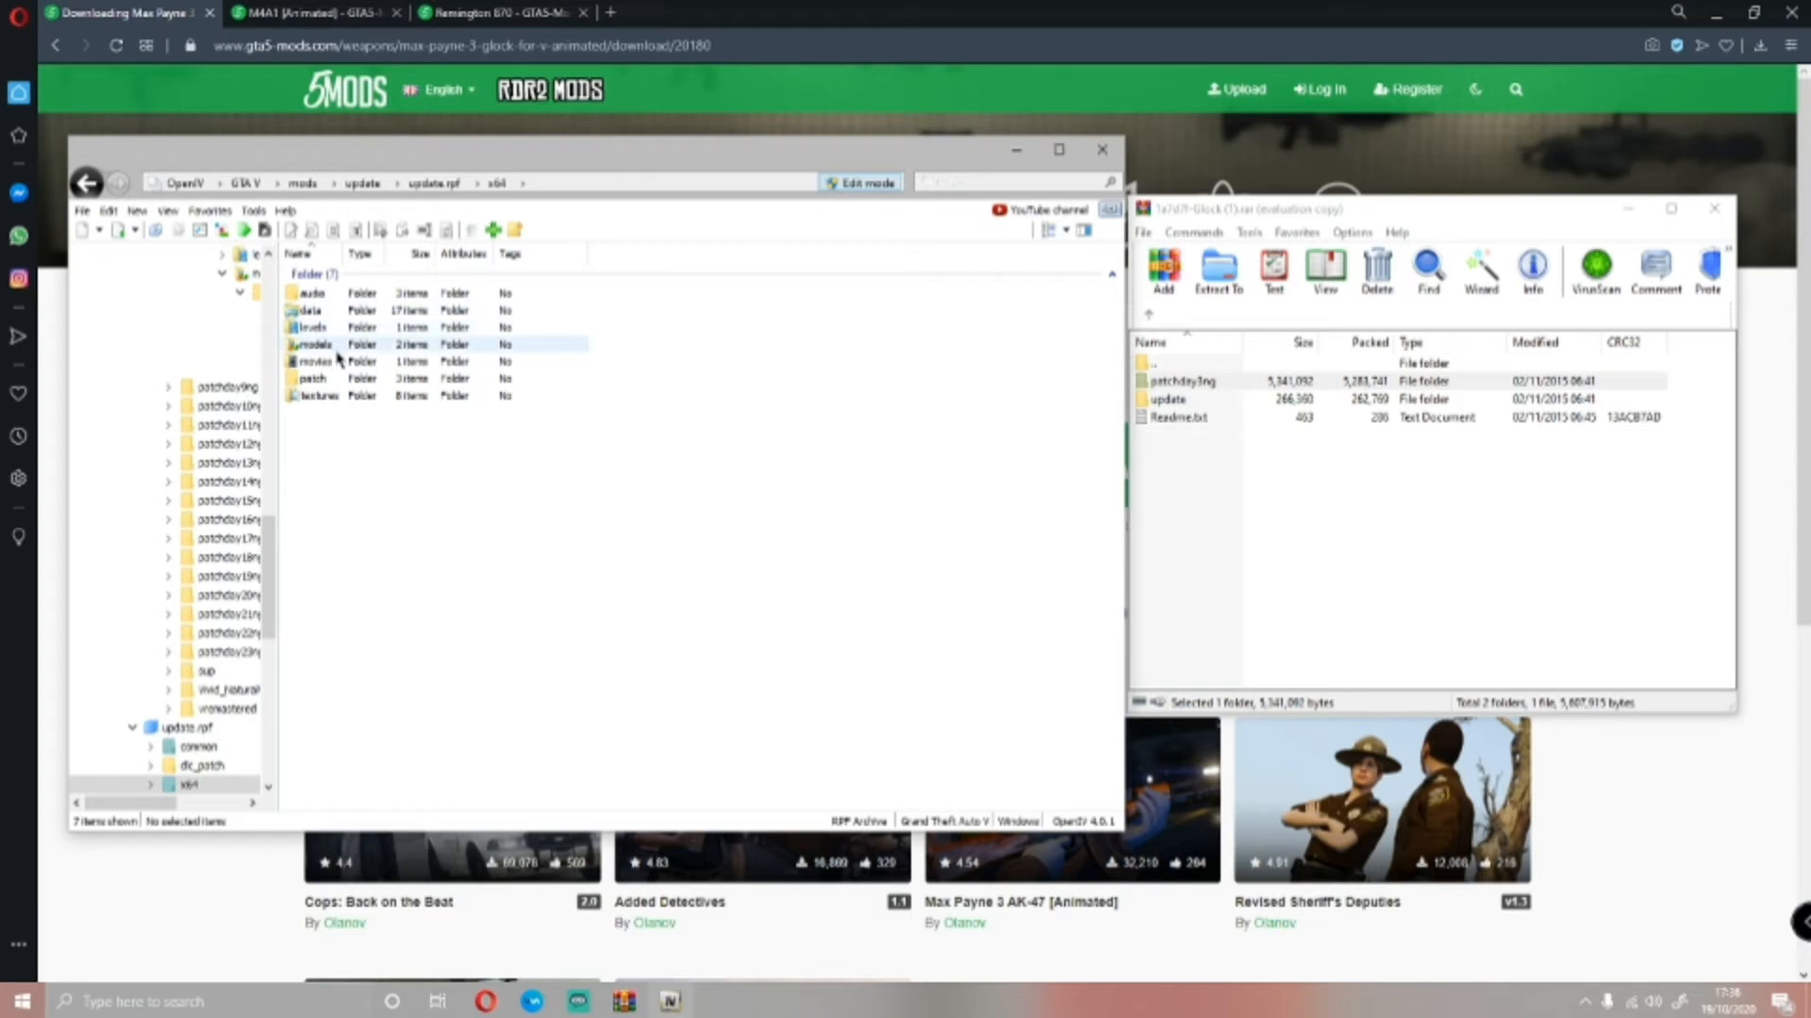
double_click(333, 379)
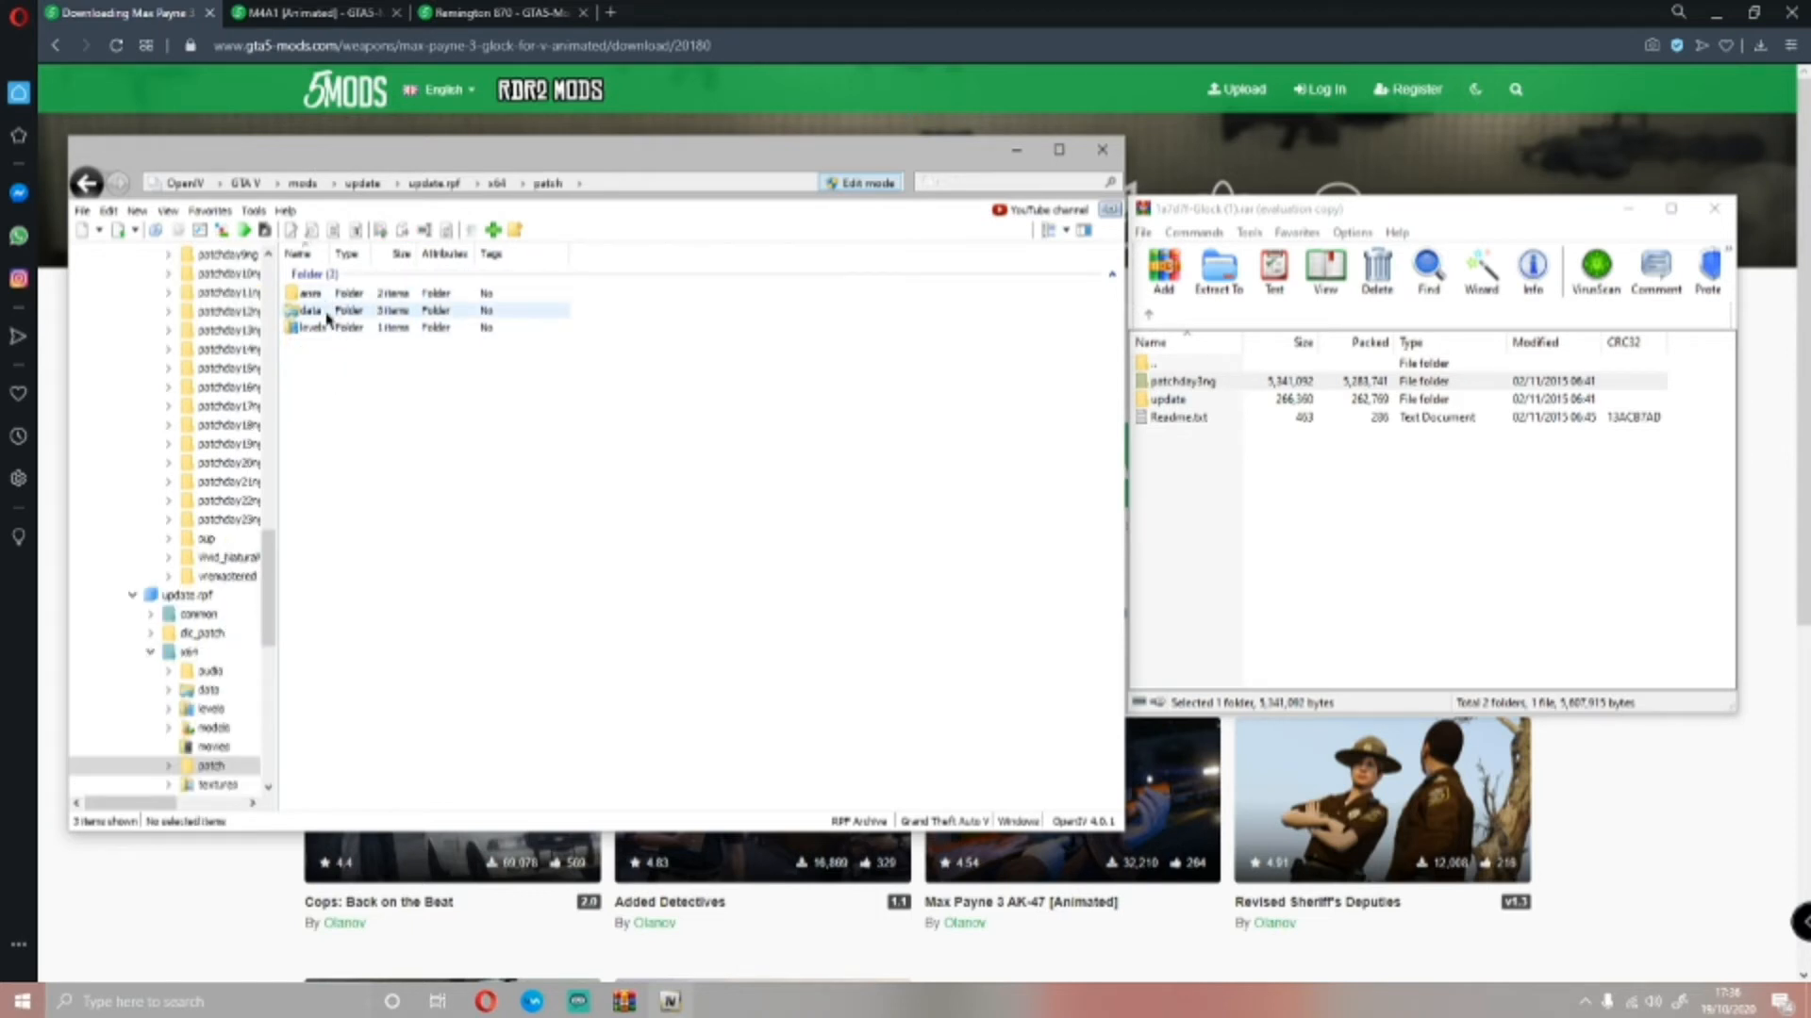
click(329, 317)
double_click(329, 317)
double_click(310, 295)
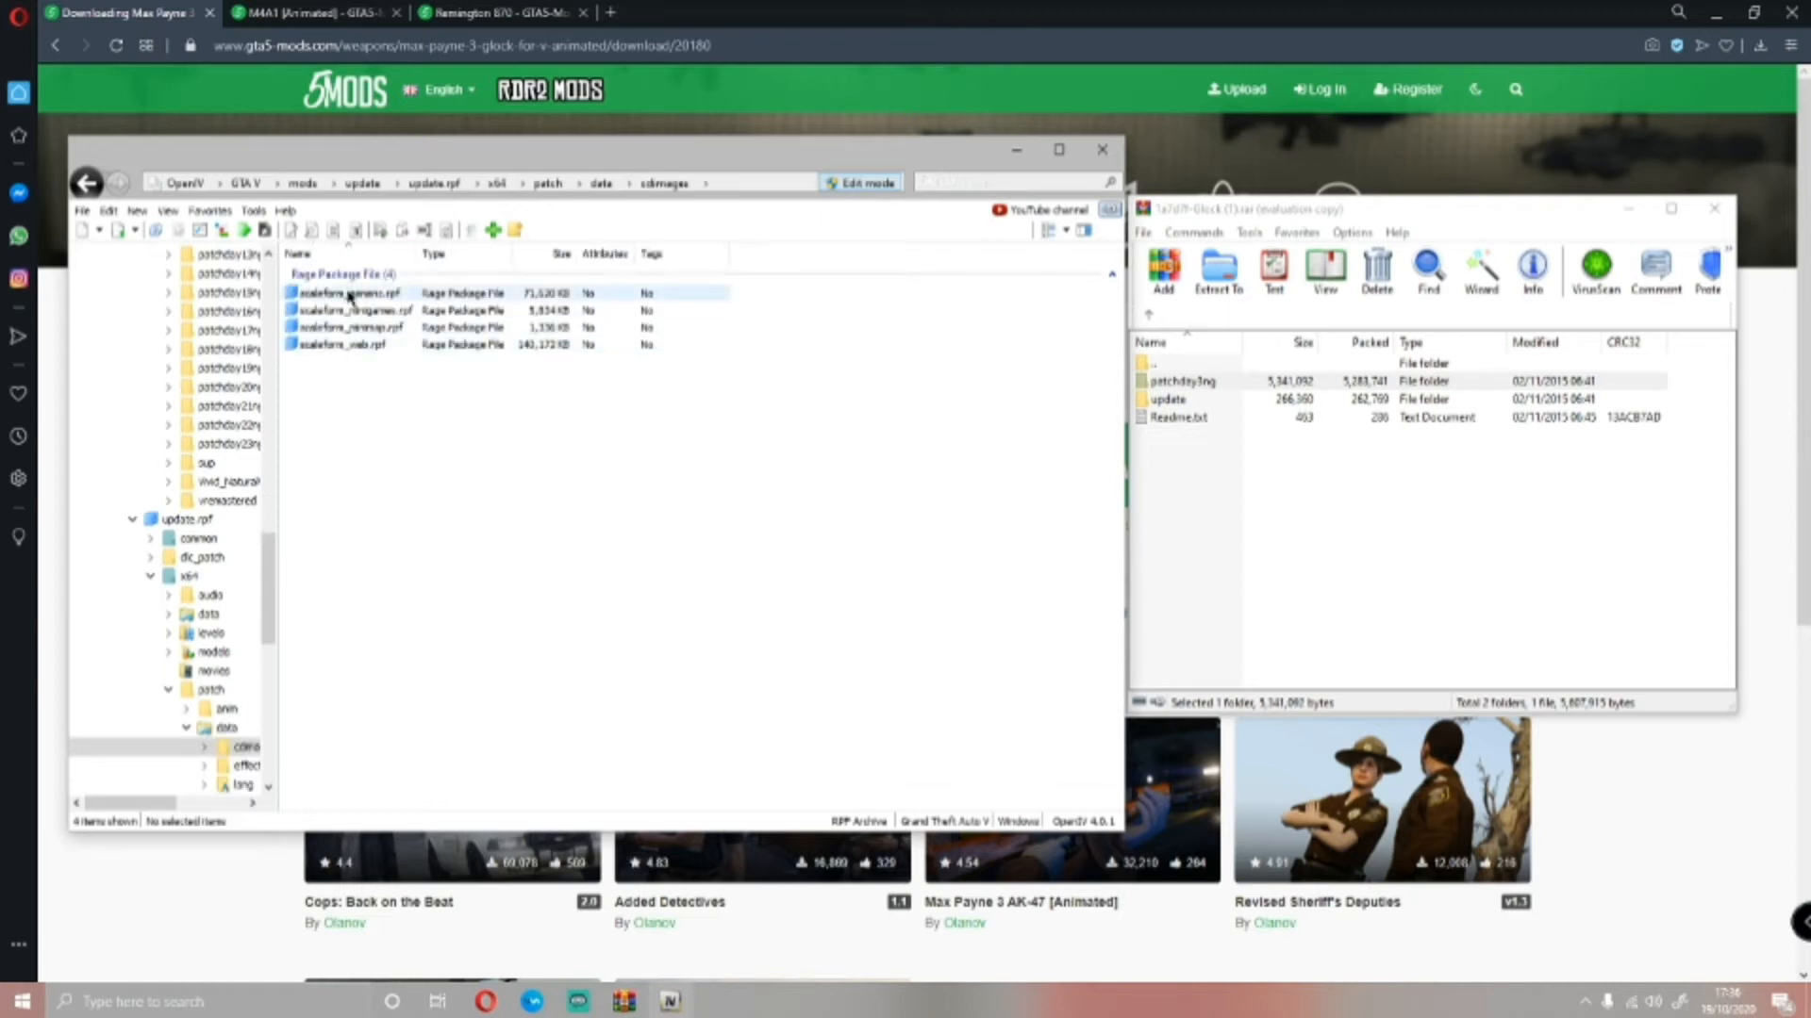
double_click(349, 294)
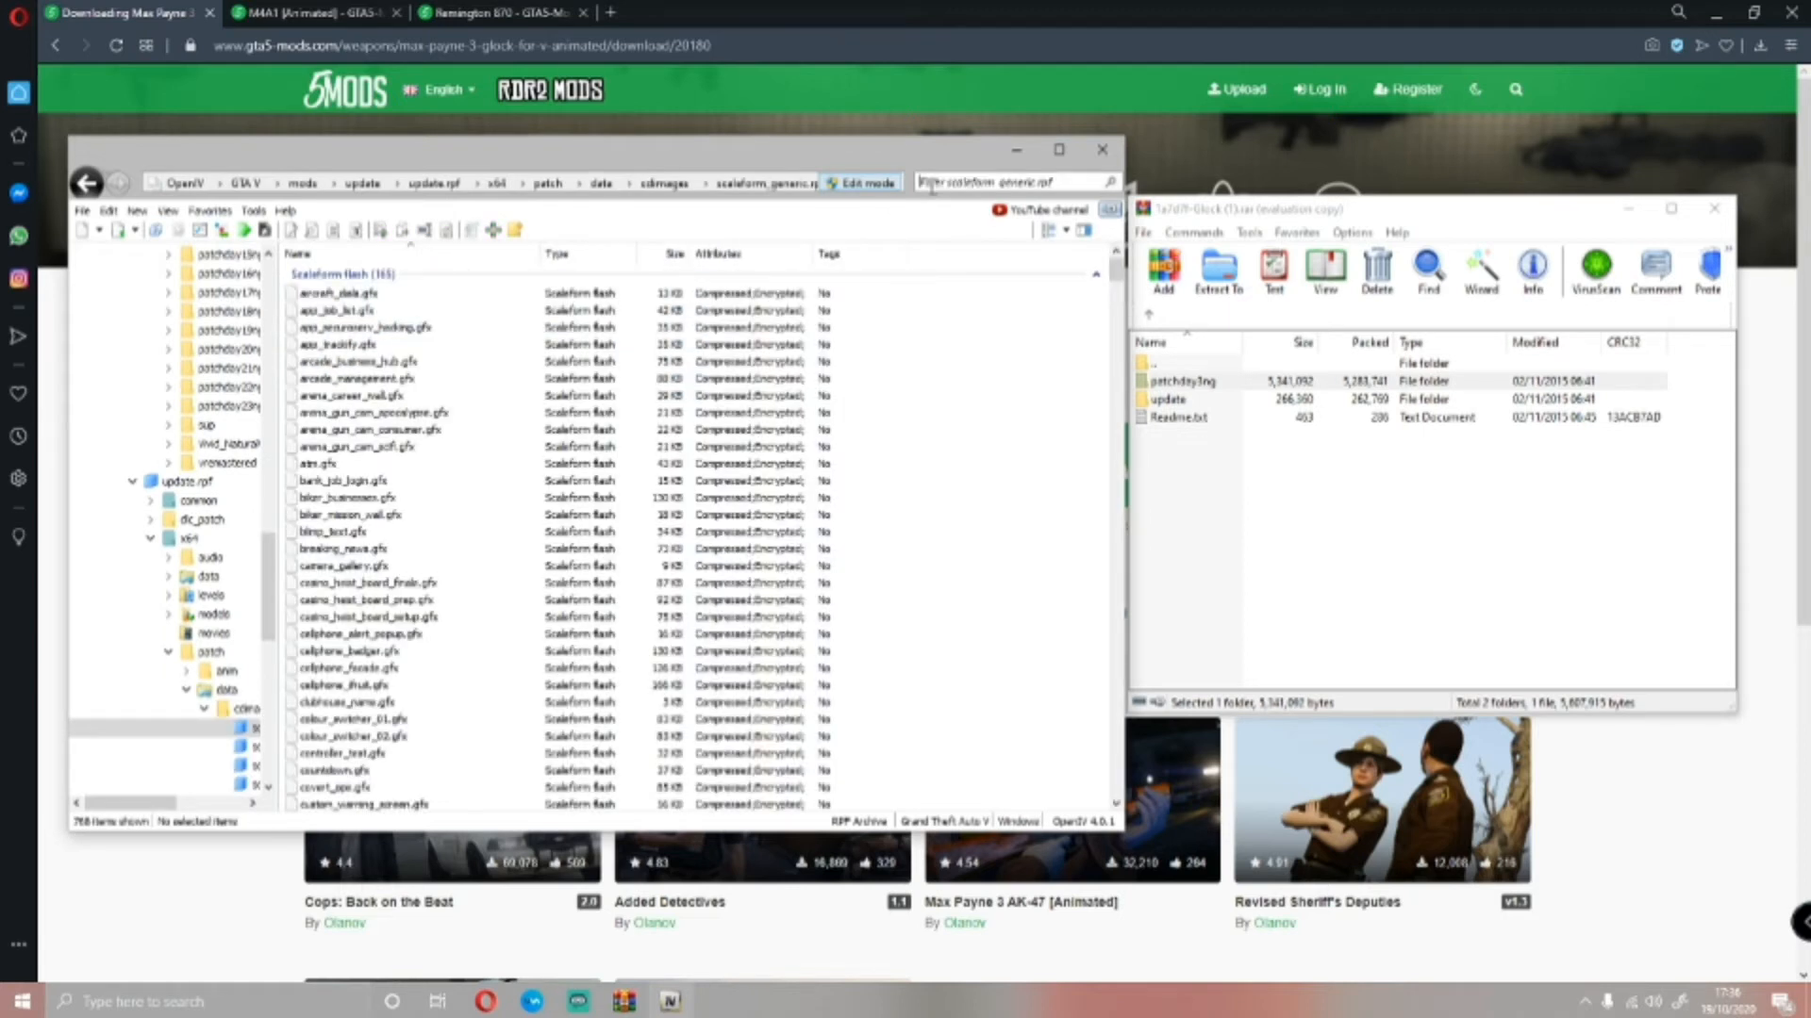
Filter scaleform_generic.rpf for "hud" and select hud.ytd in the Glock archive's update folder
text(hud)
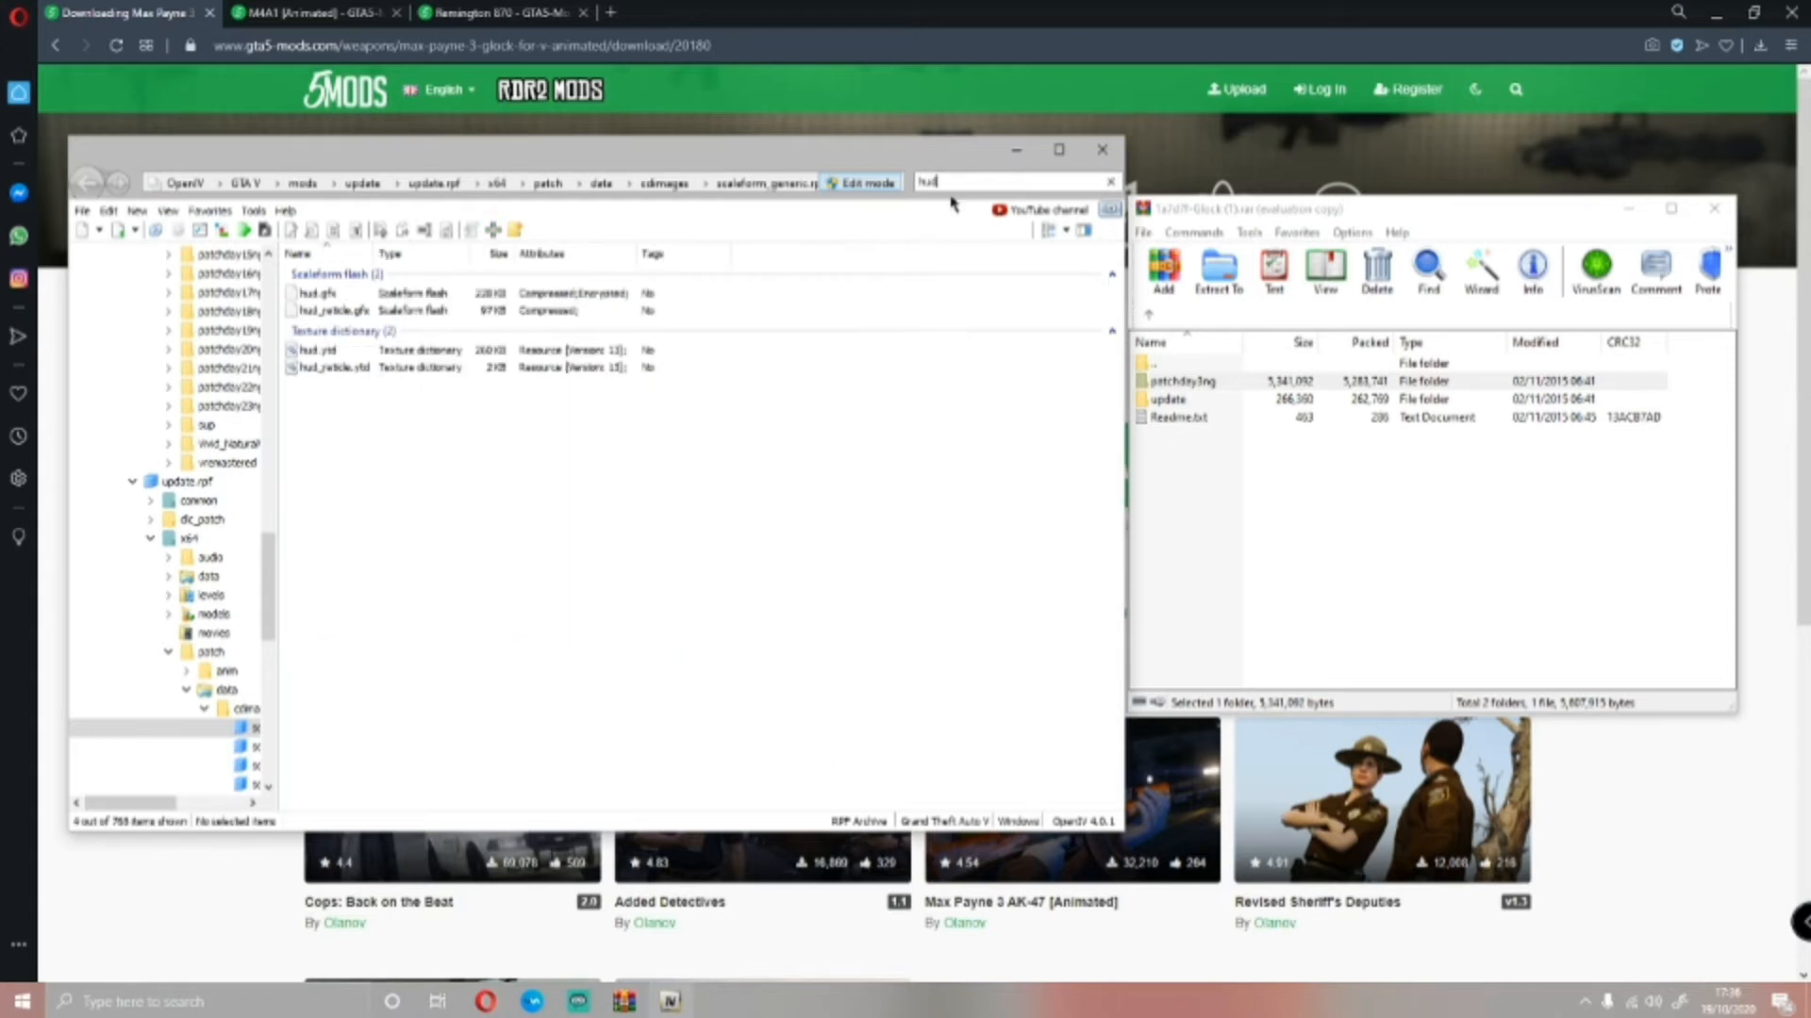
click(1369, 547)
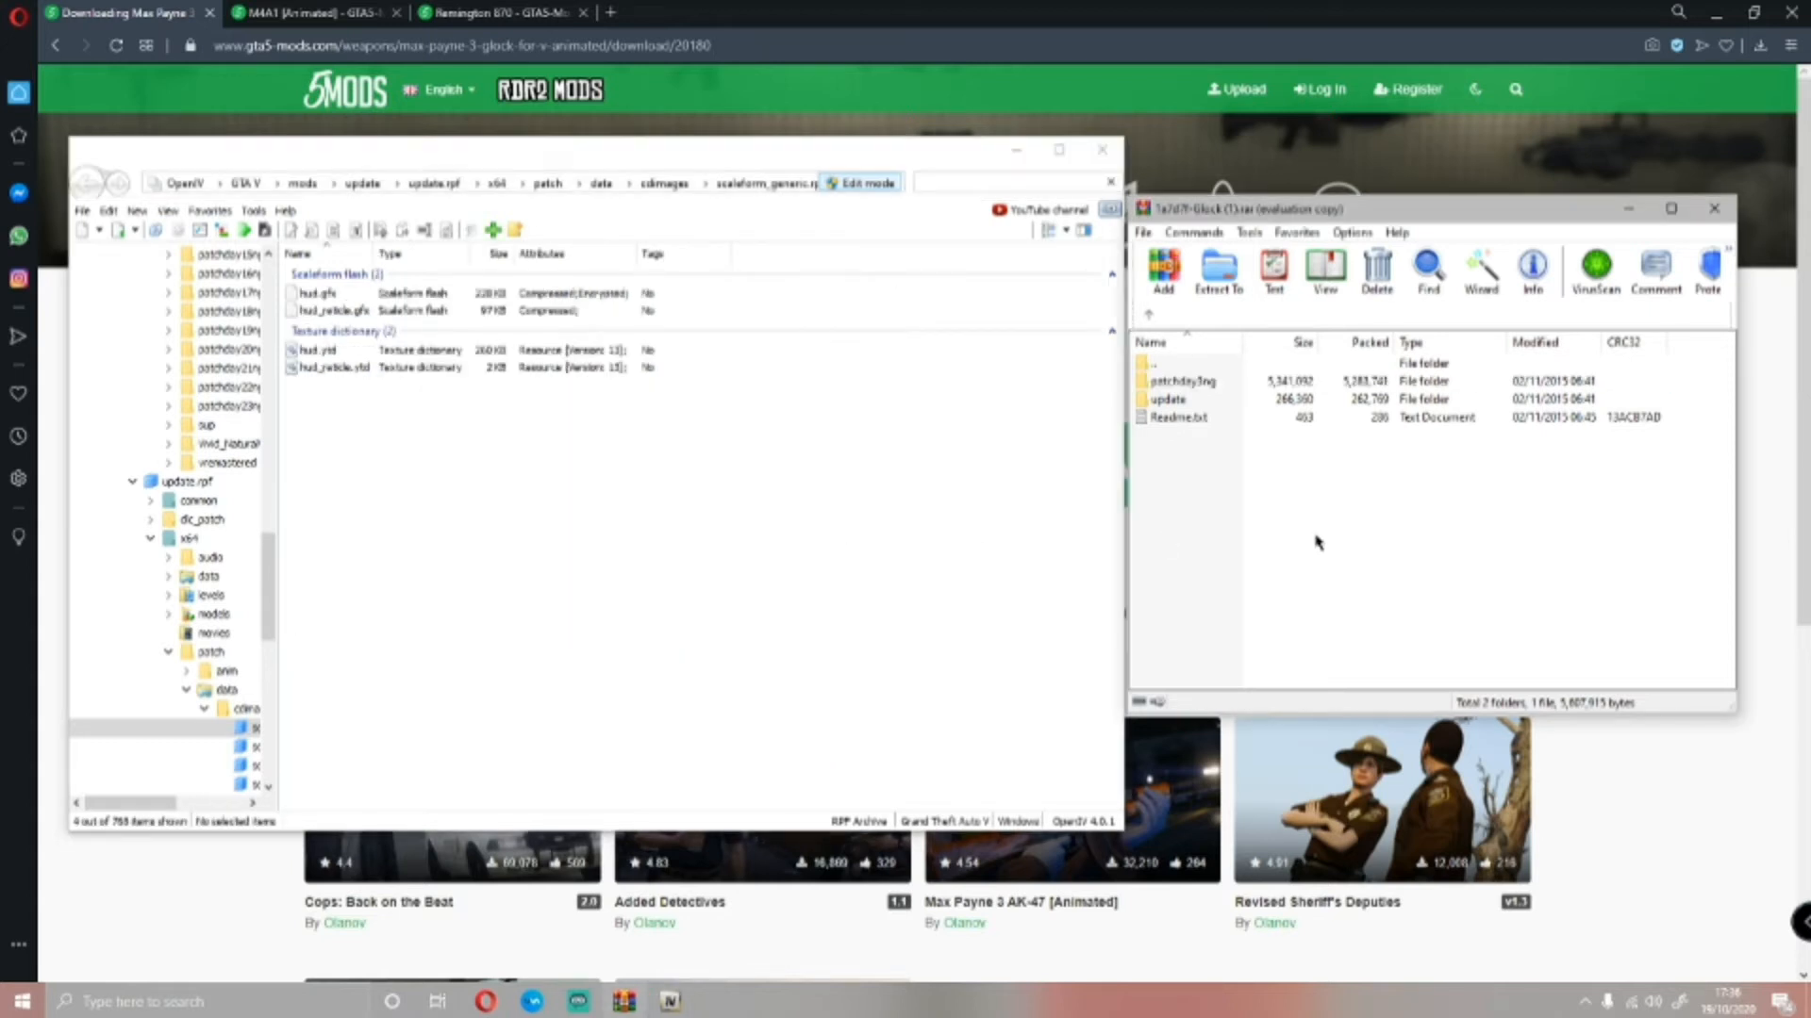
double_click(1200, 400)
click(1202, 406)
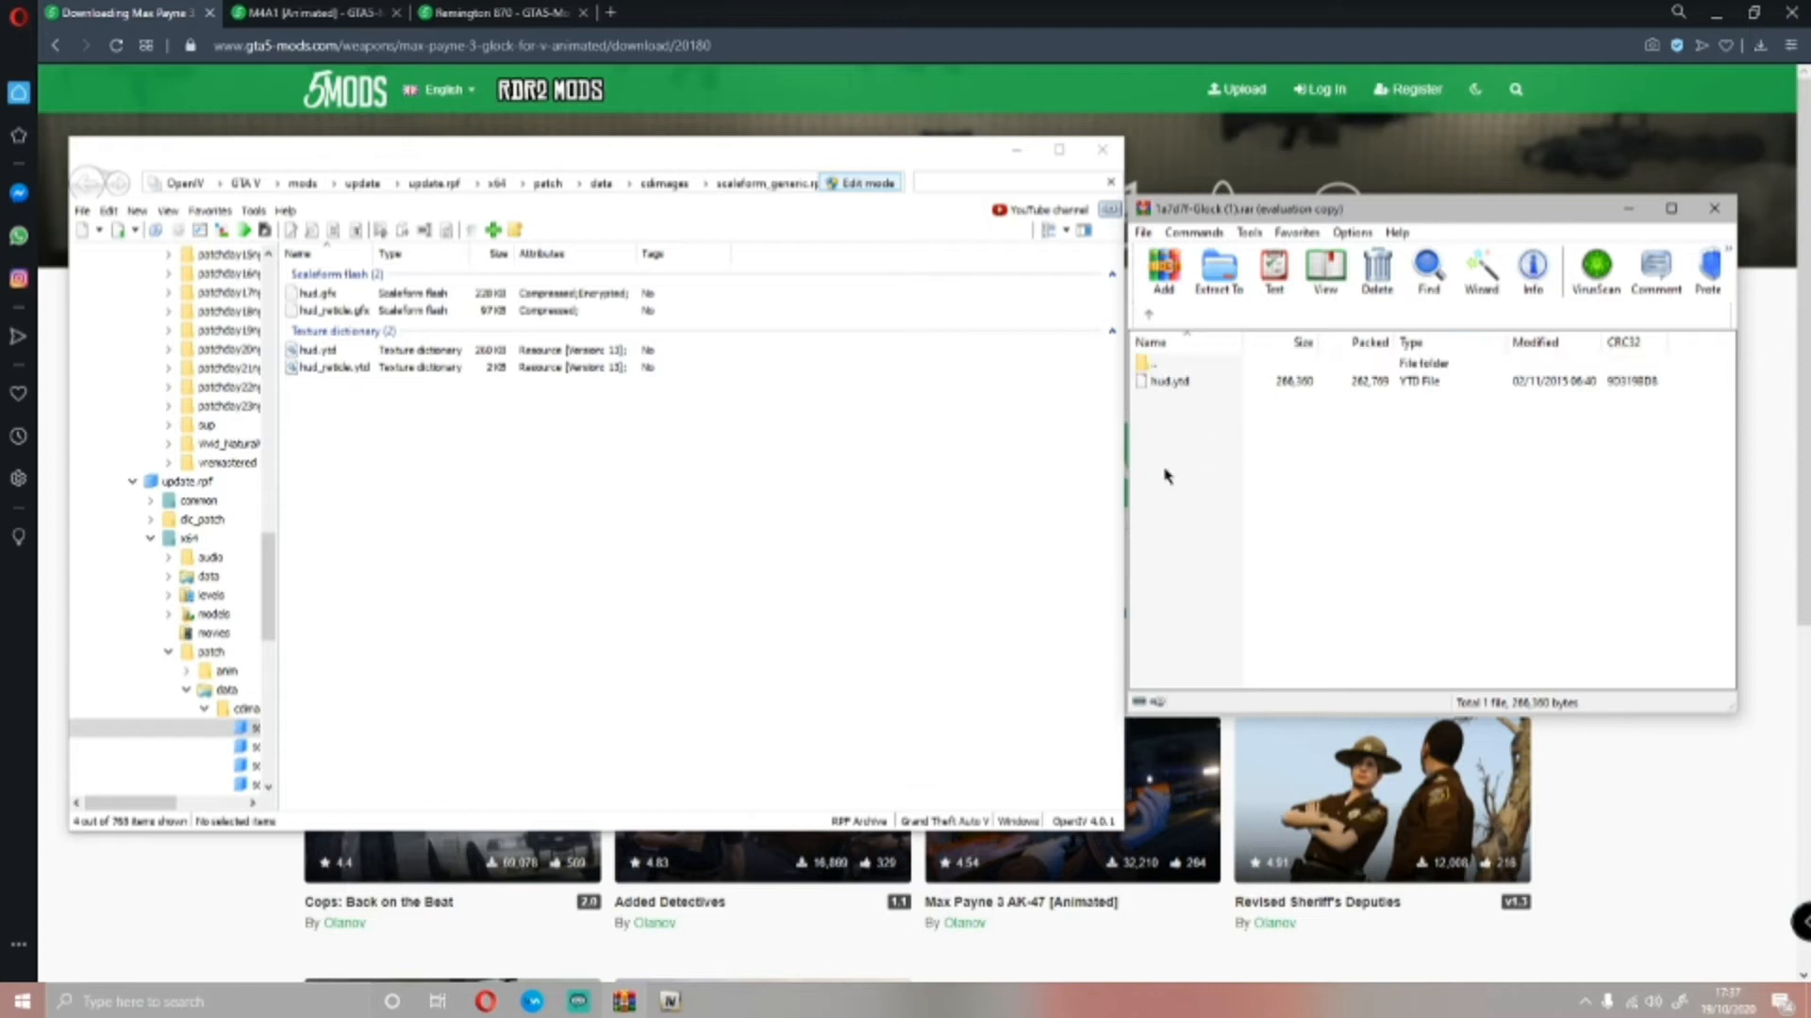
click(1618, 383)
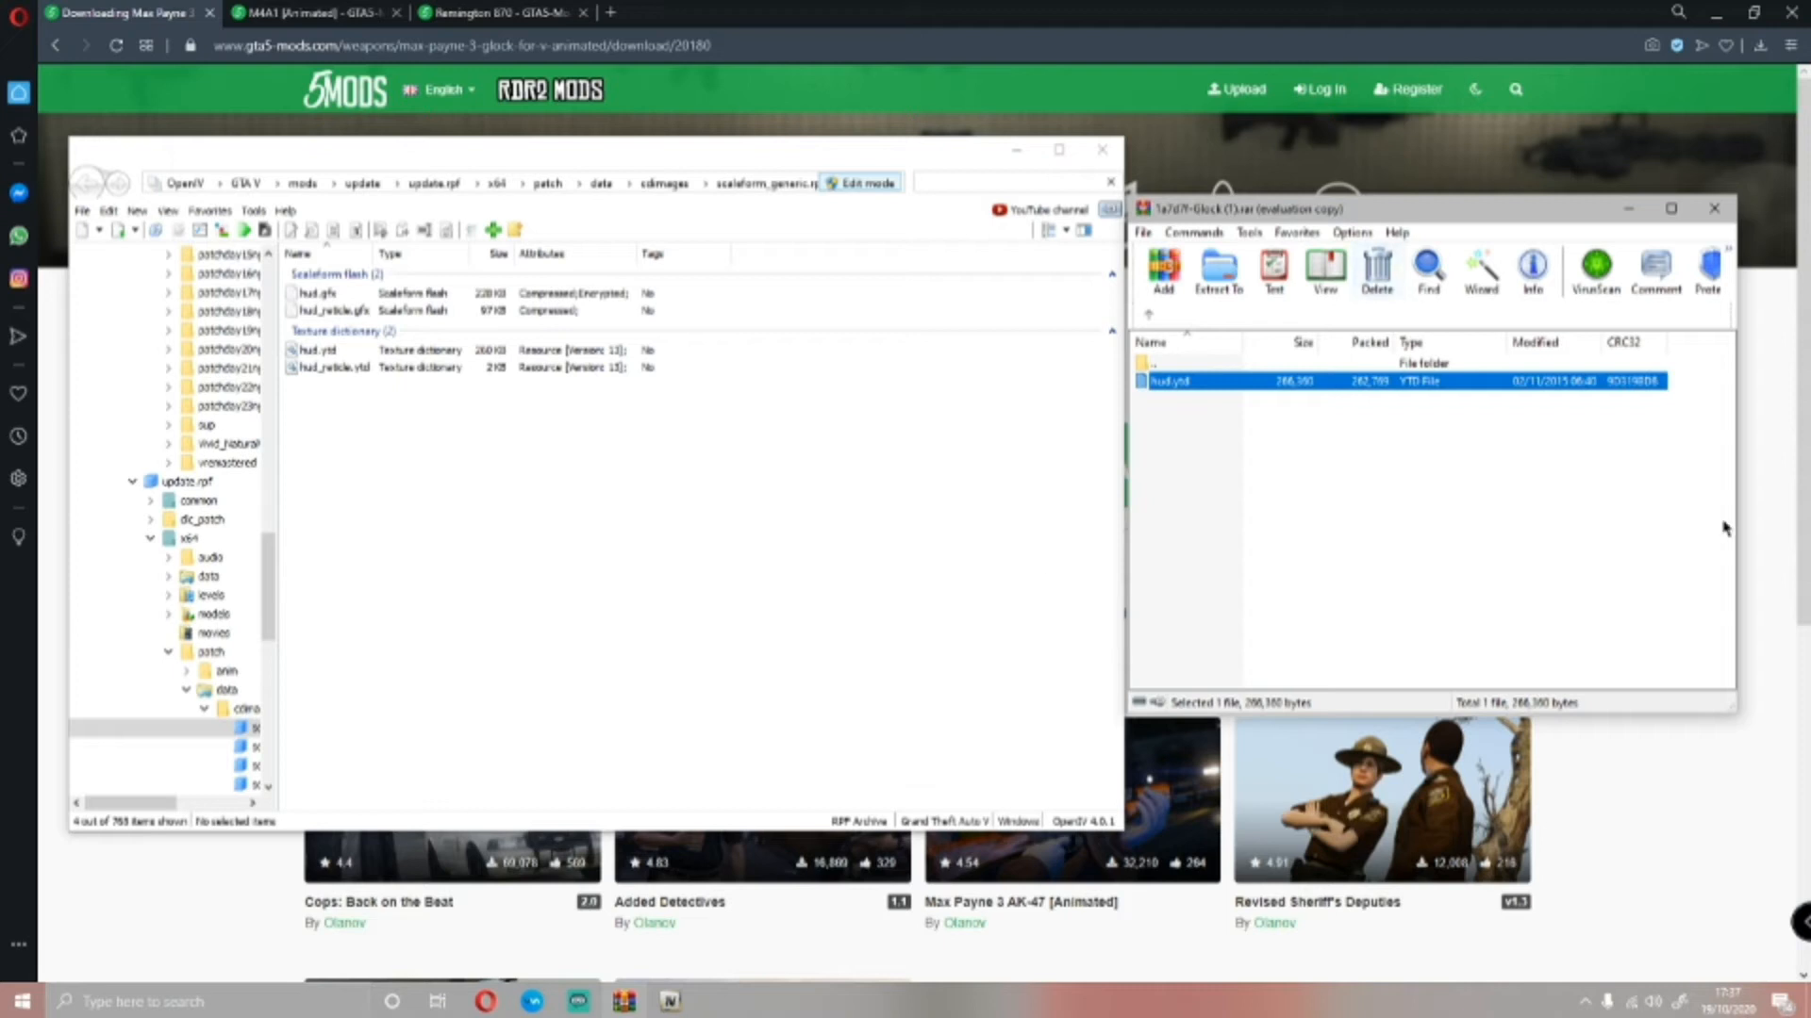
Close the Glock archive and return OpenIV to the GTA V root folder
click(1688, 482)
click(1716, 217)
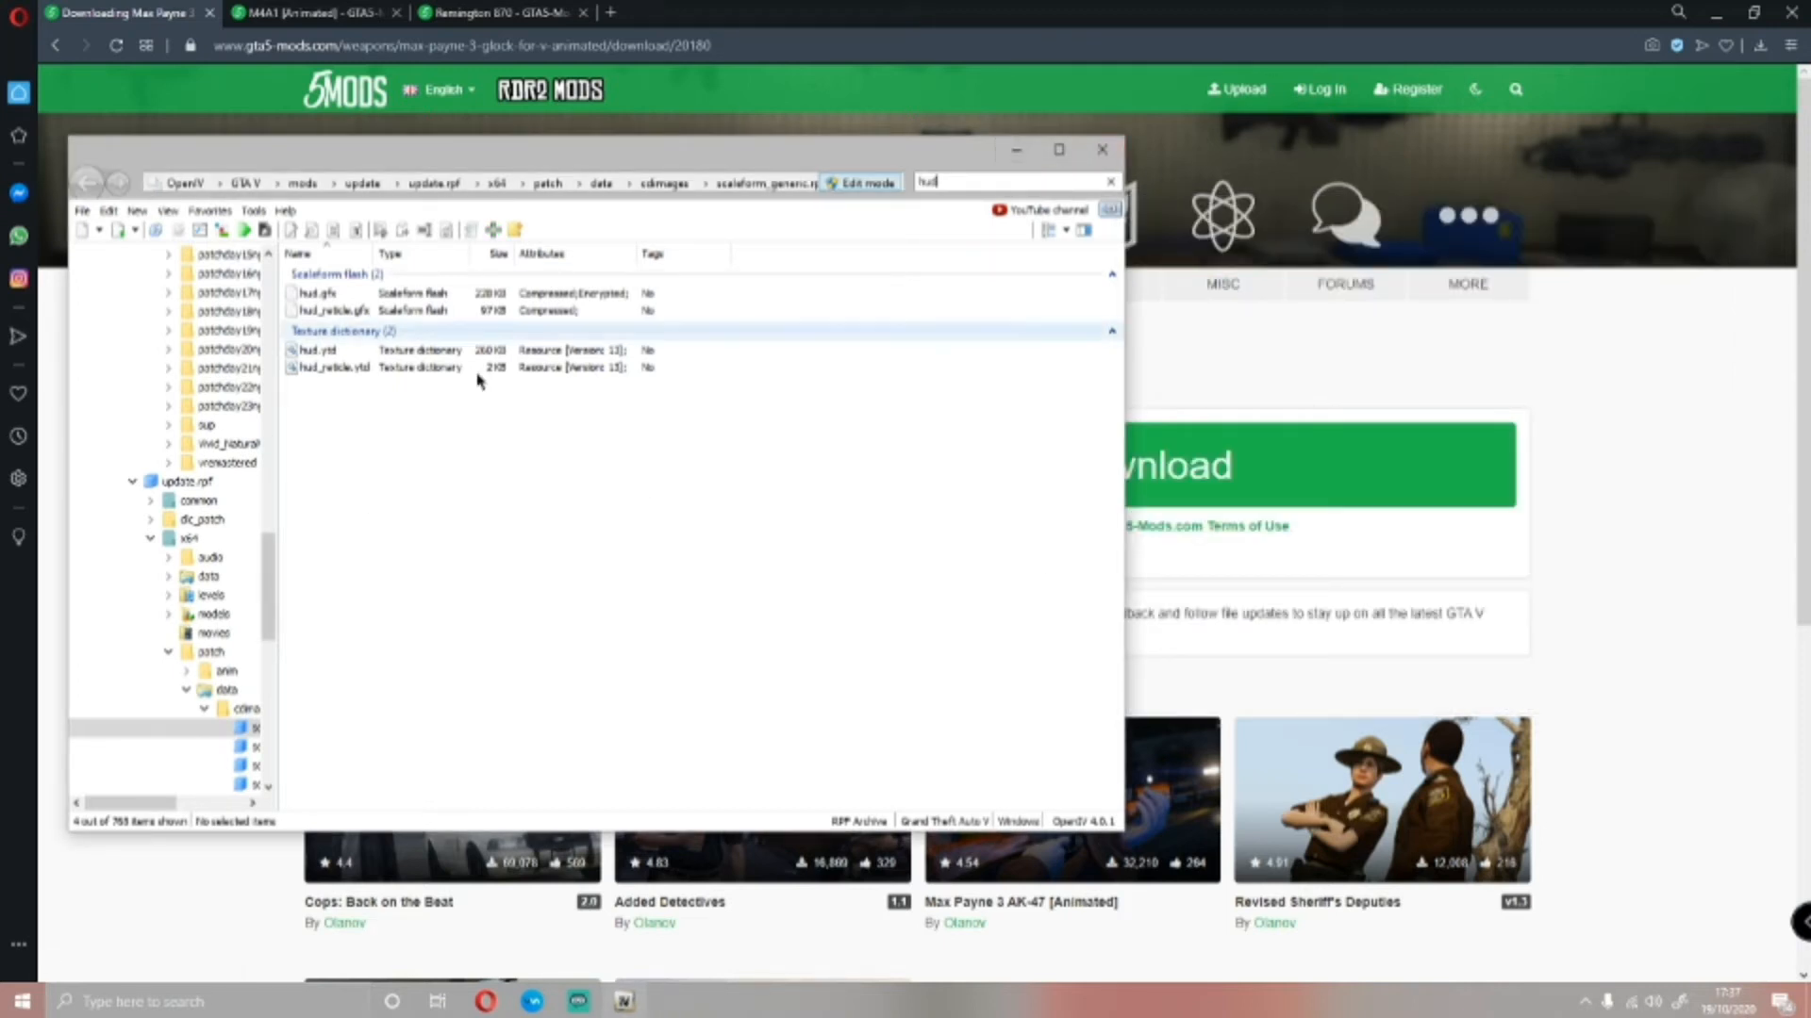
scroll(151, 501, up, 3)
scroll(151, 490, up, 10)
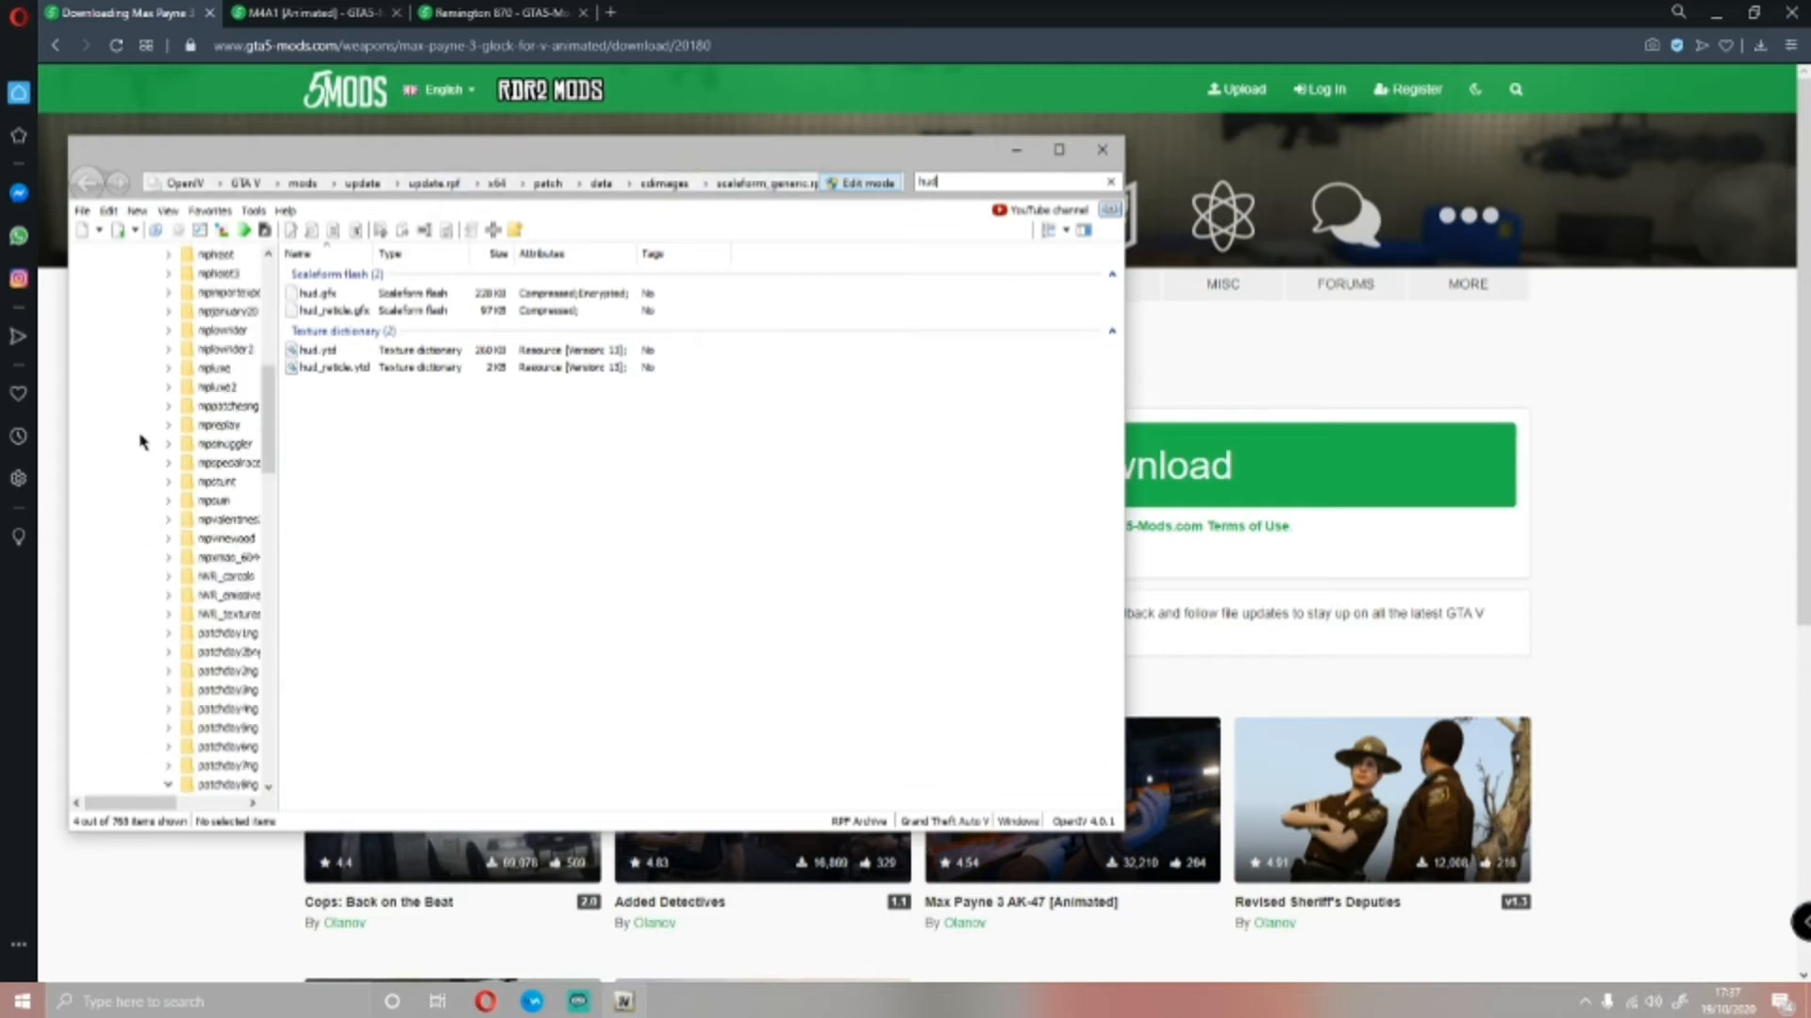
click(122, 252)
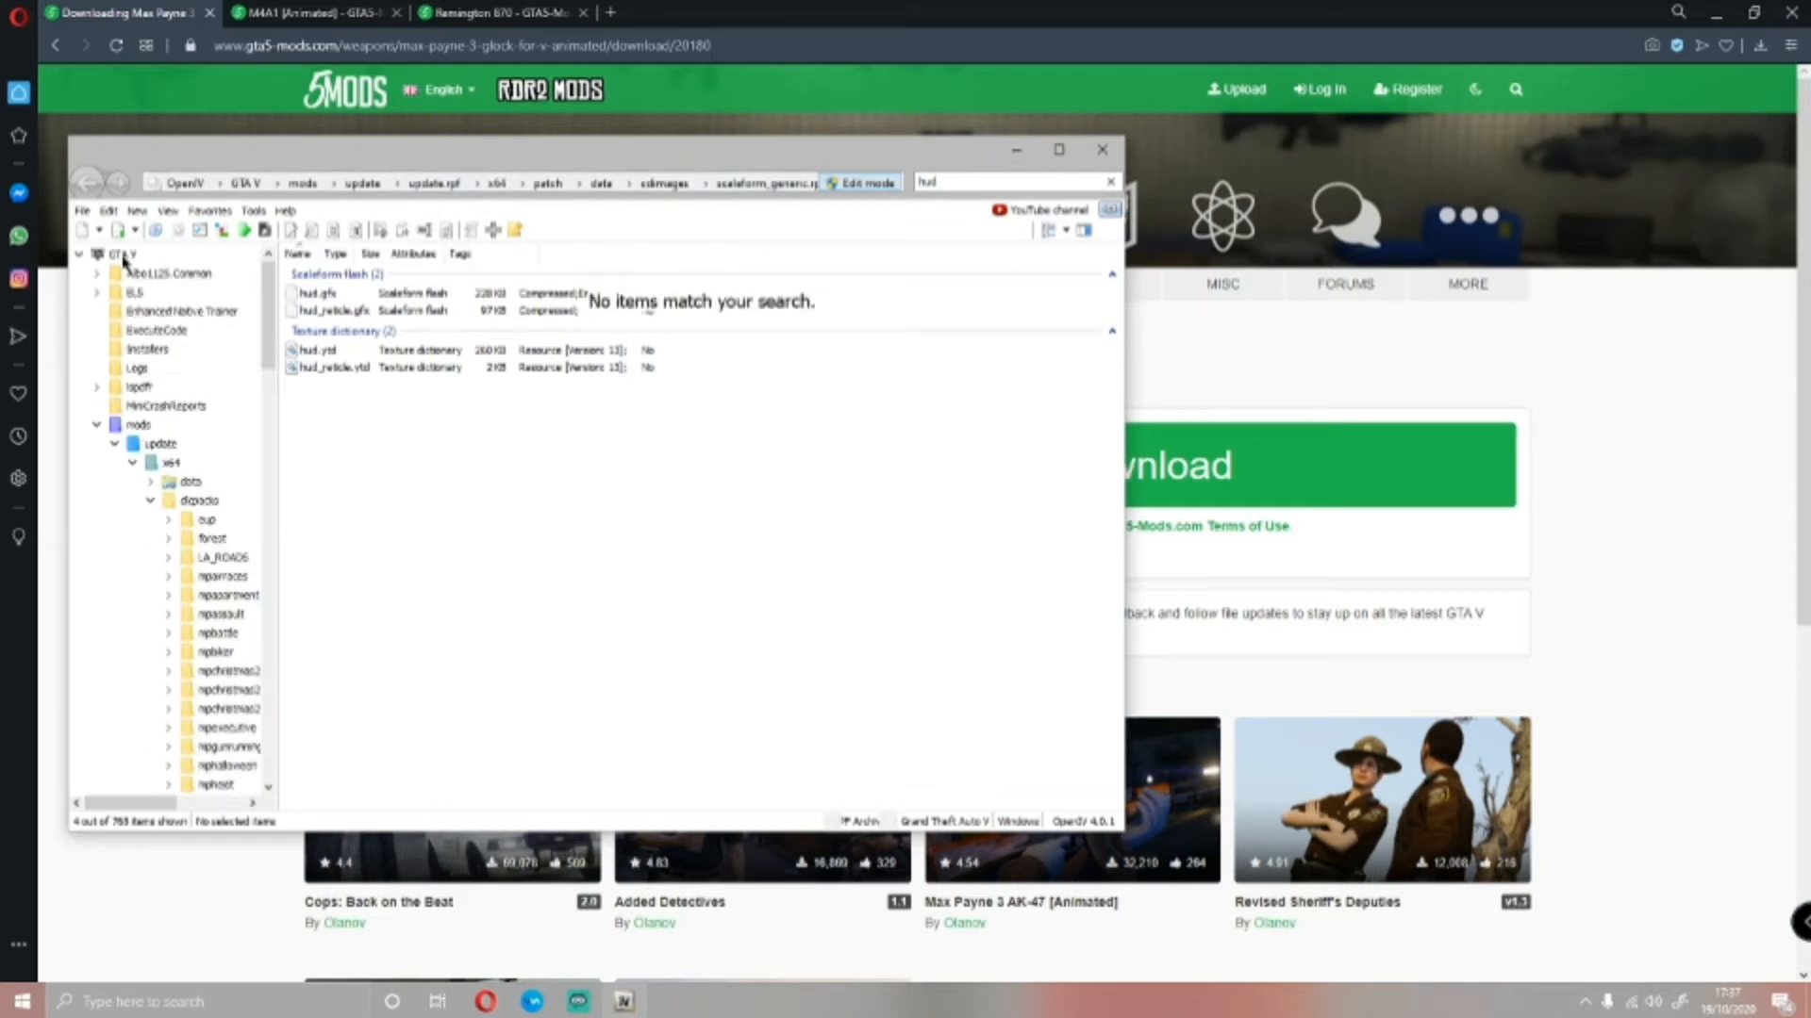
click(805, 327)
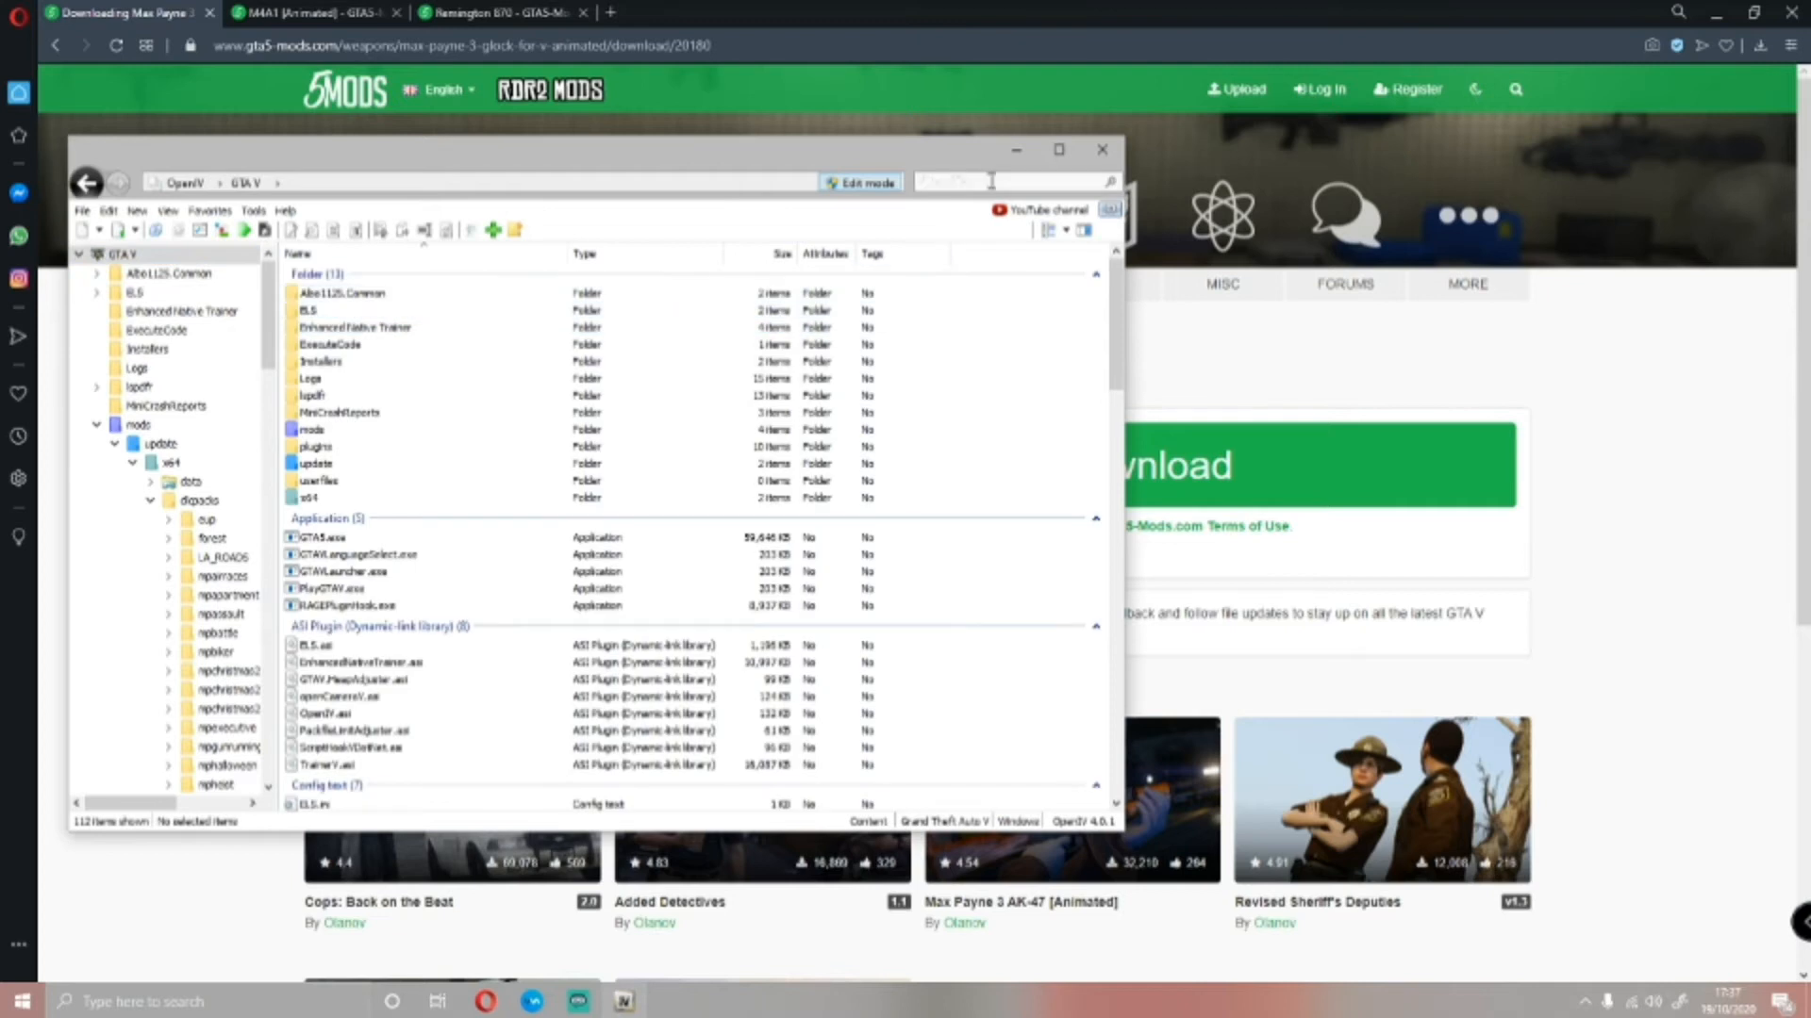
Minimise OpenIV and close the Glock download page to review the M4A1 [Animated] mod page
click(1016, 149)
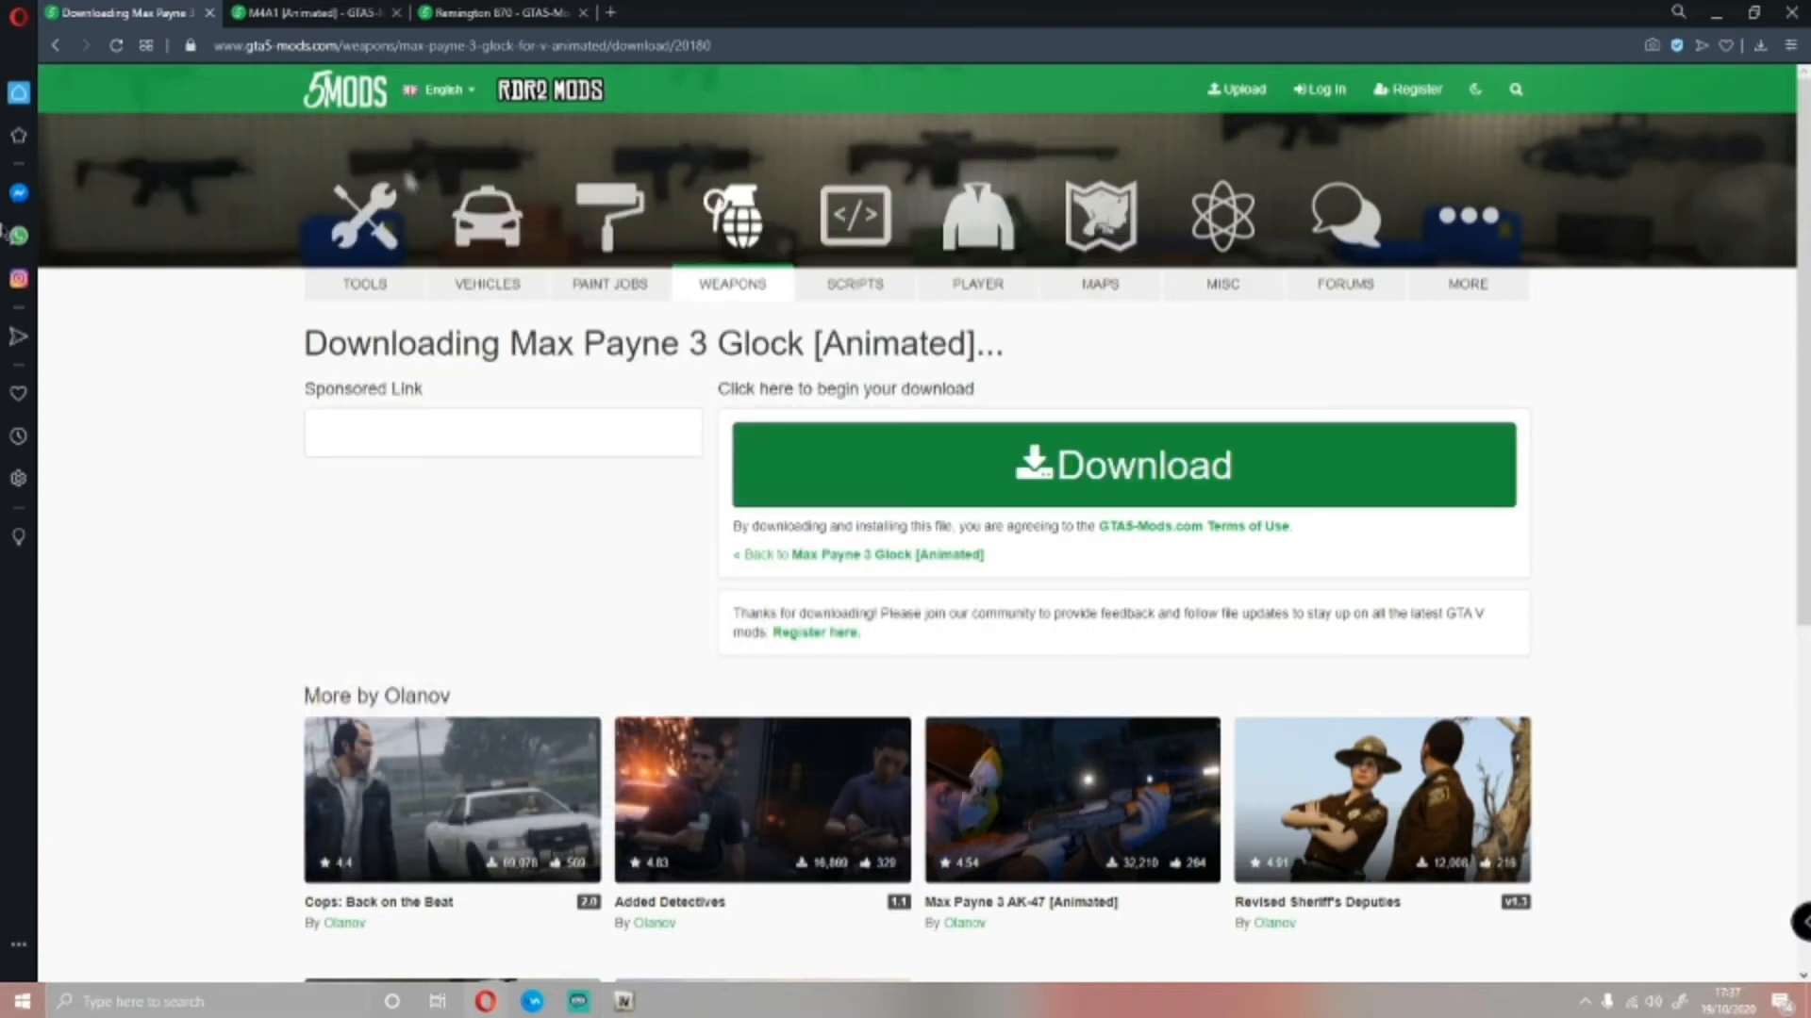
click(208, 13)
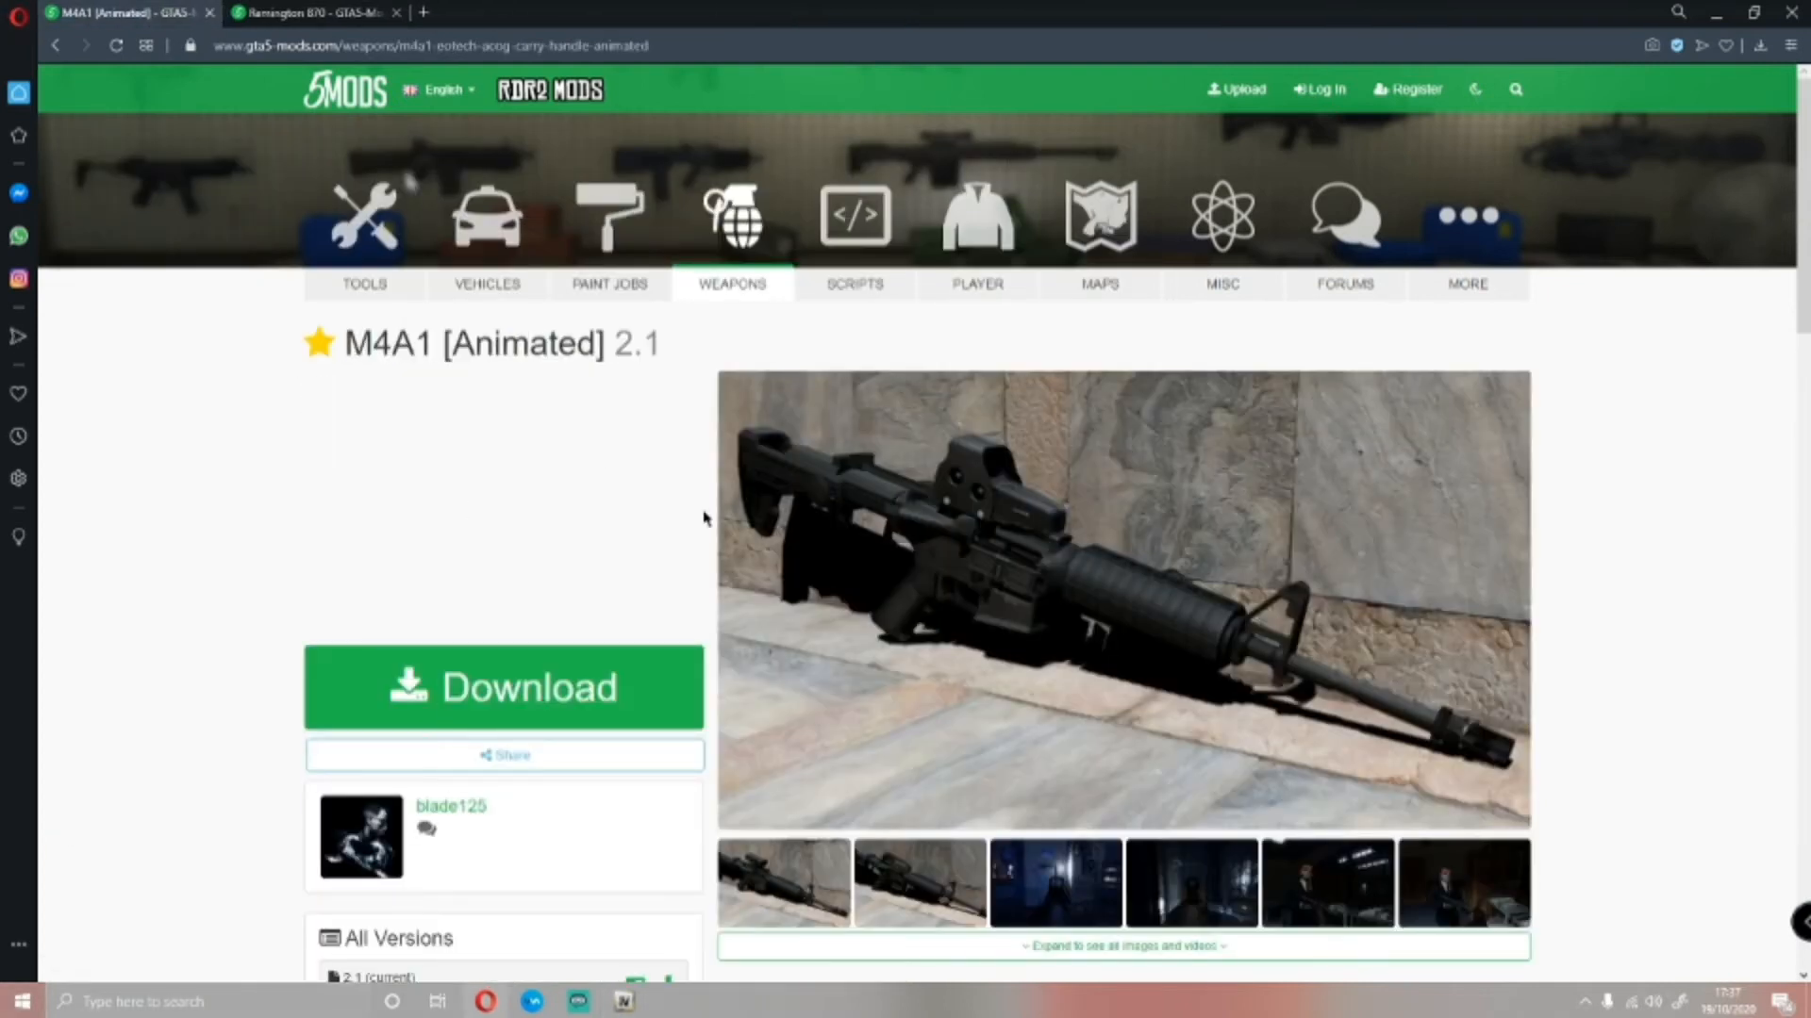
scroll(1087, 587, down, 2)
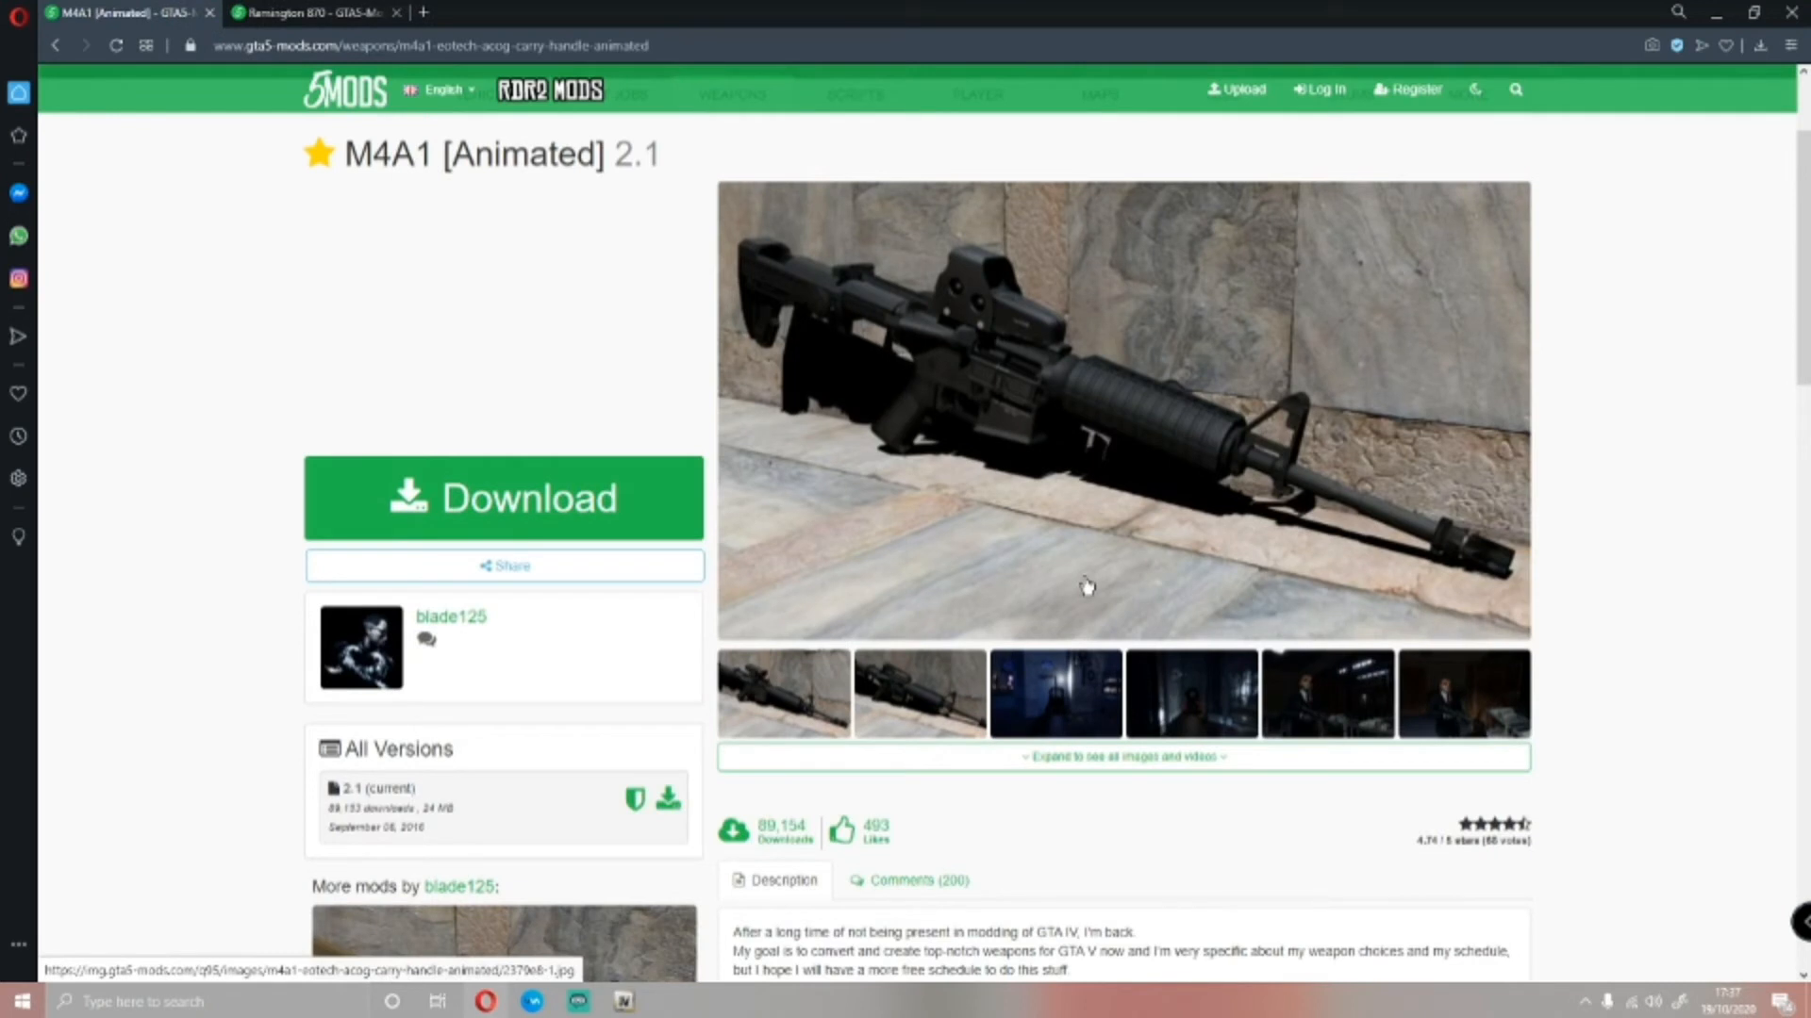
scroll(1087, 587, up, 2)
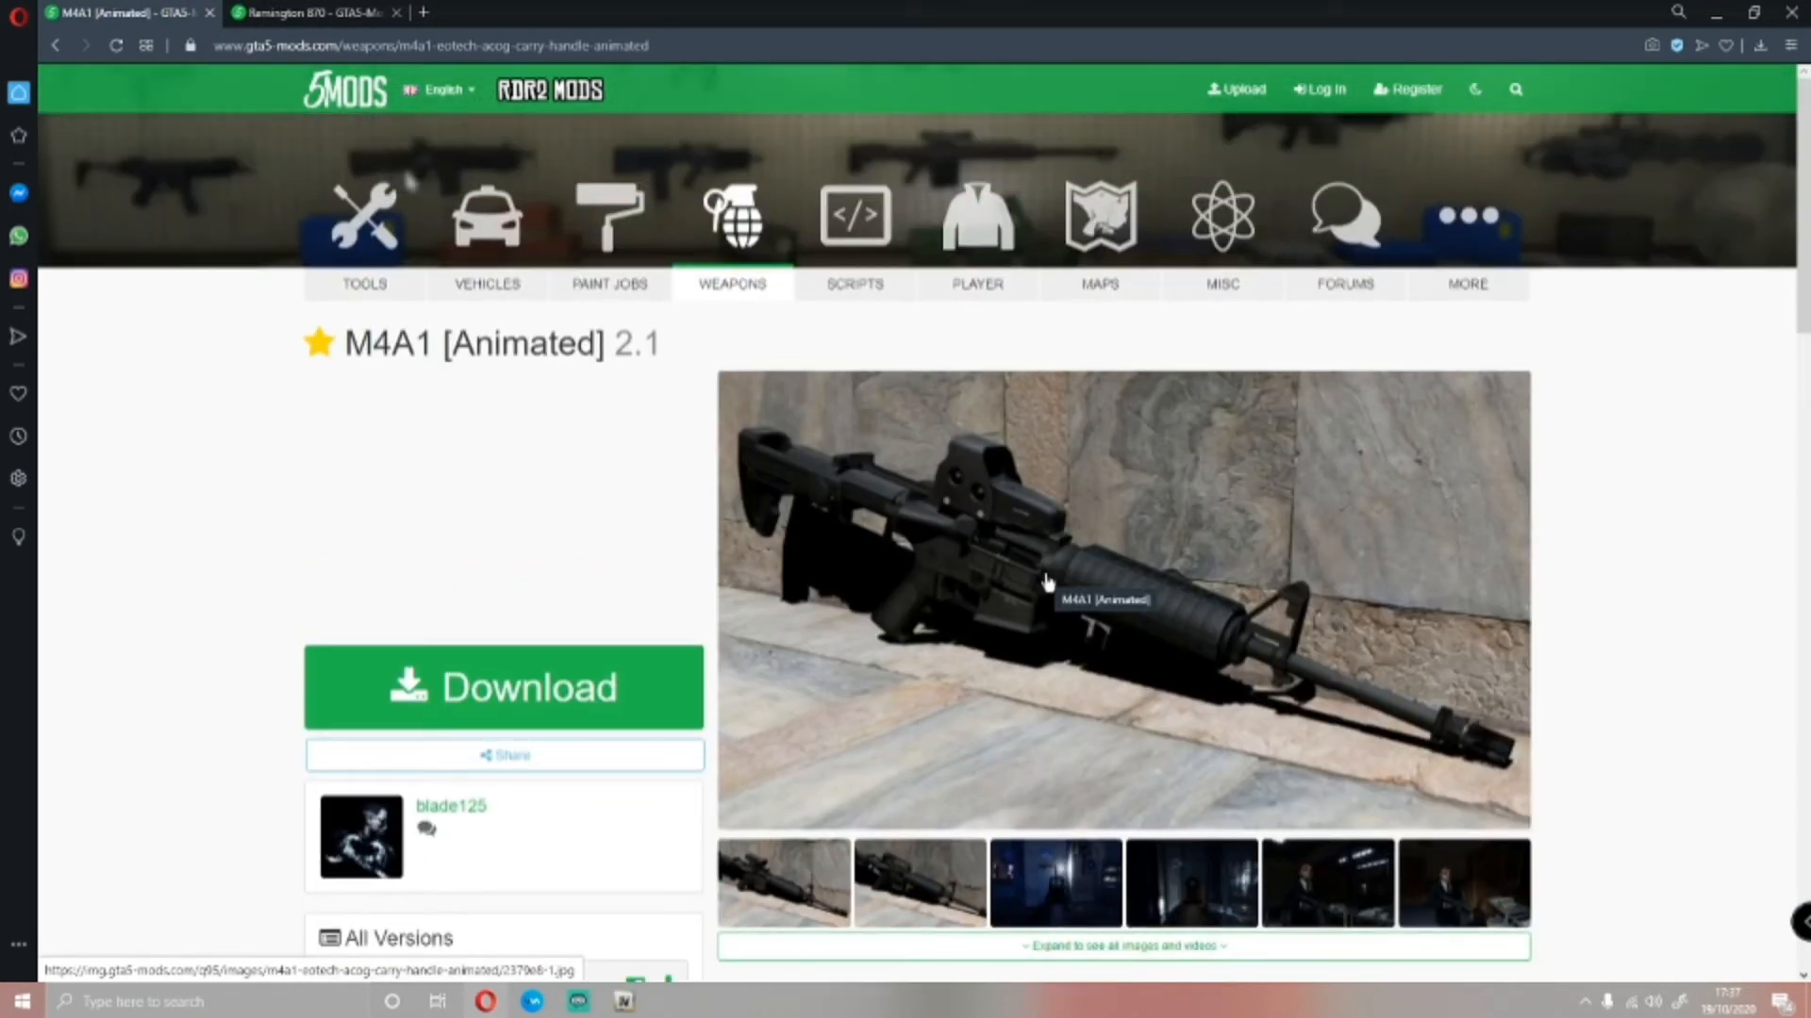
scroll(1047, 582, down, 2)
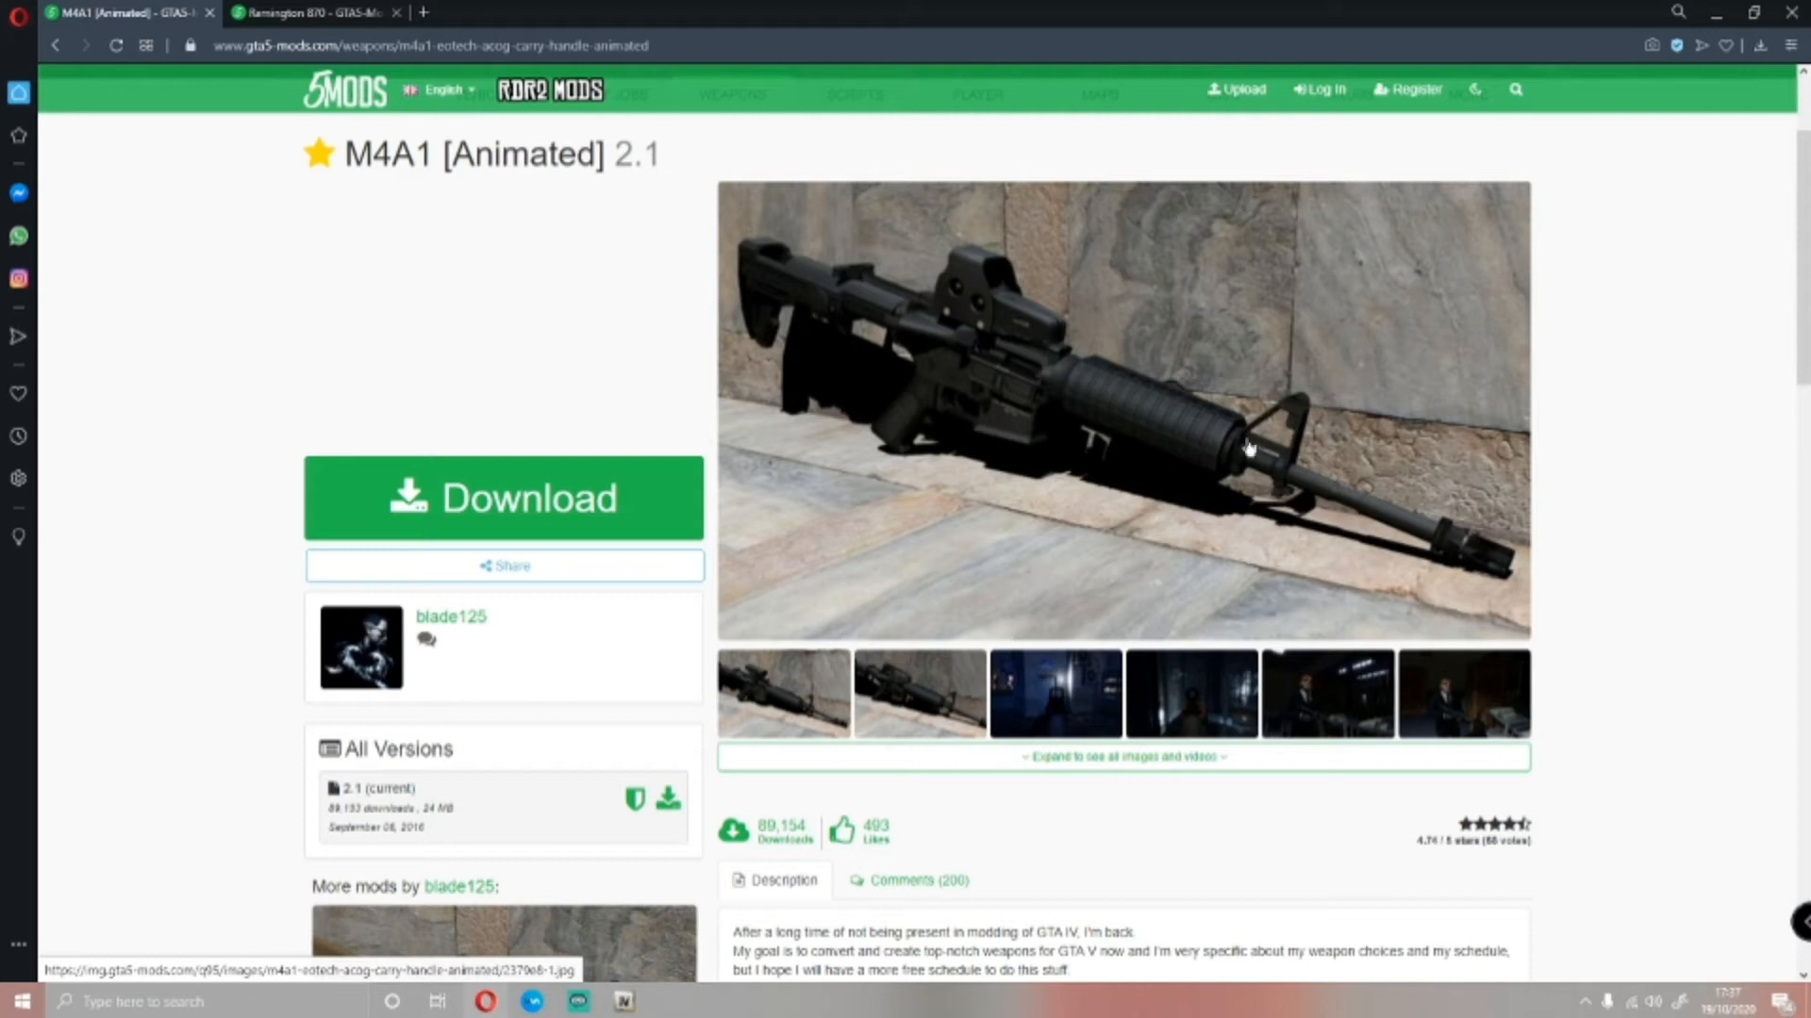
scroll(1091, 495, up, 1)
Download the M4A1 [Animated] mod and open its archive in WinRAR, dismissing the licence reminder
click(464, 605)
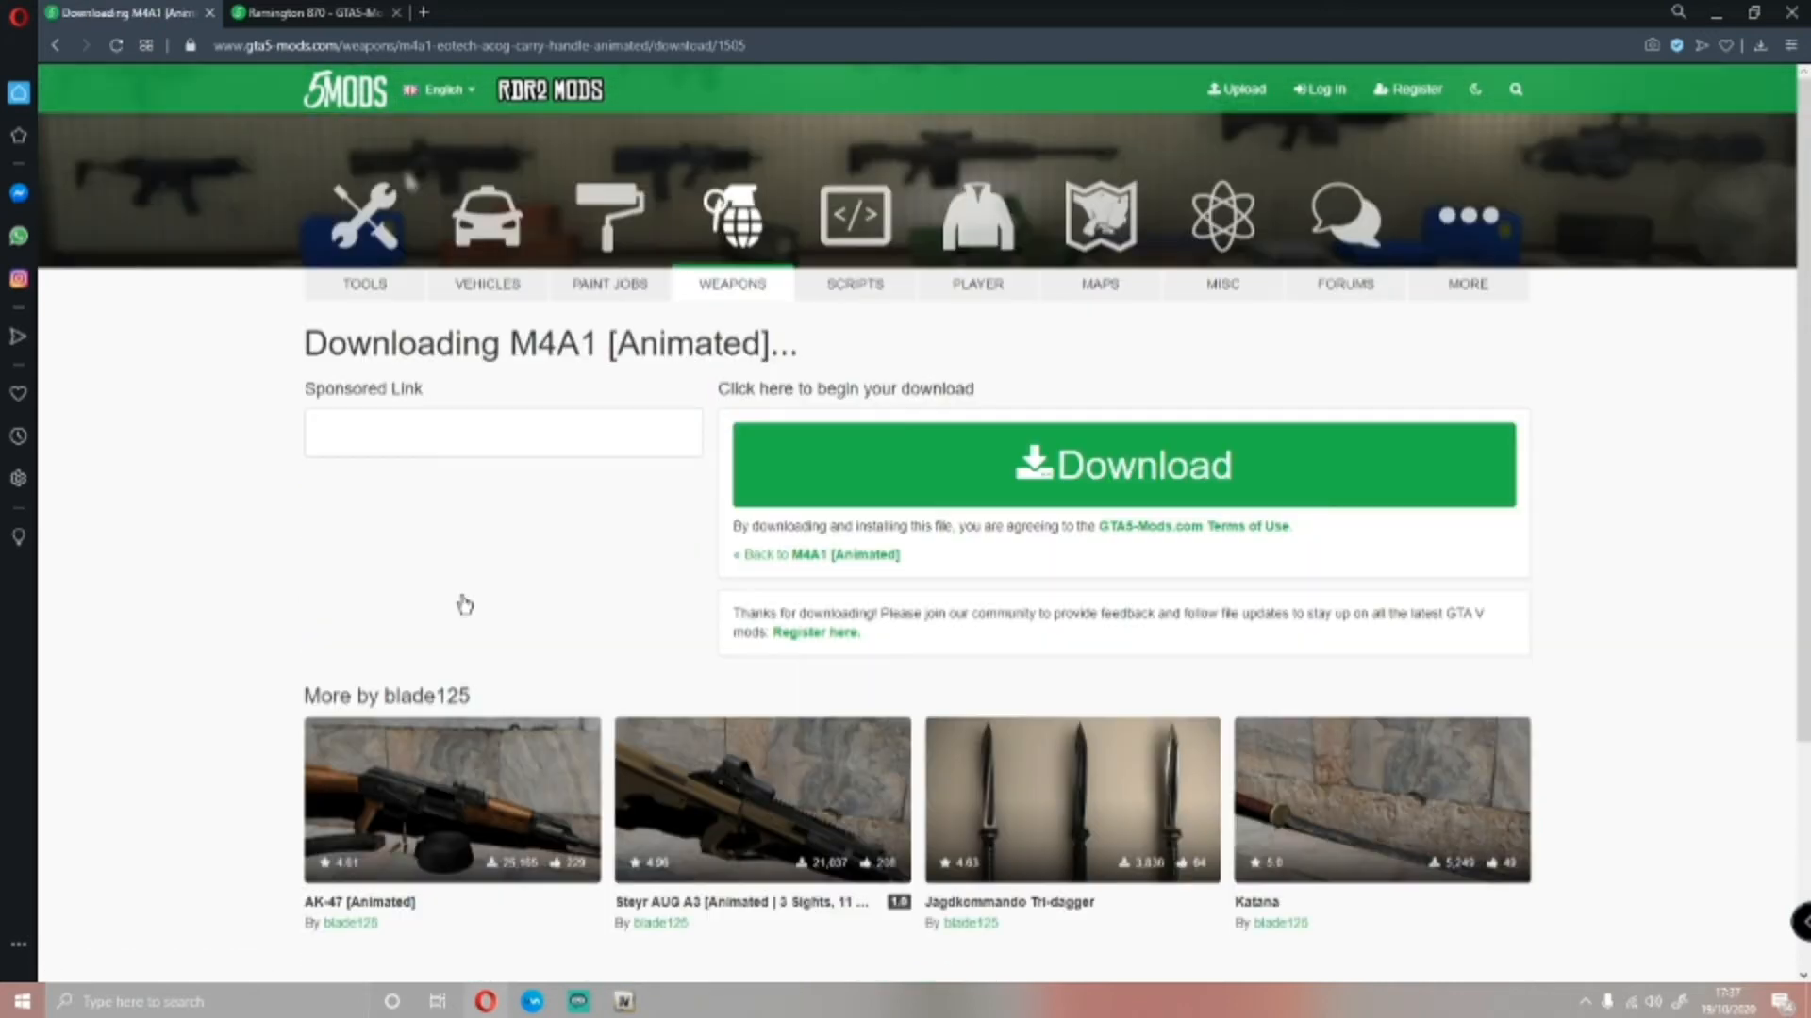
click(1002, 494)
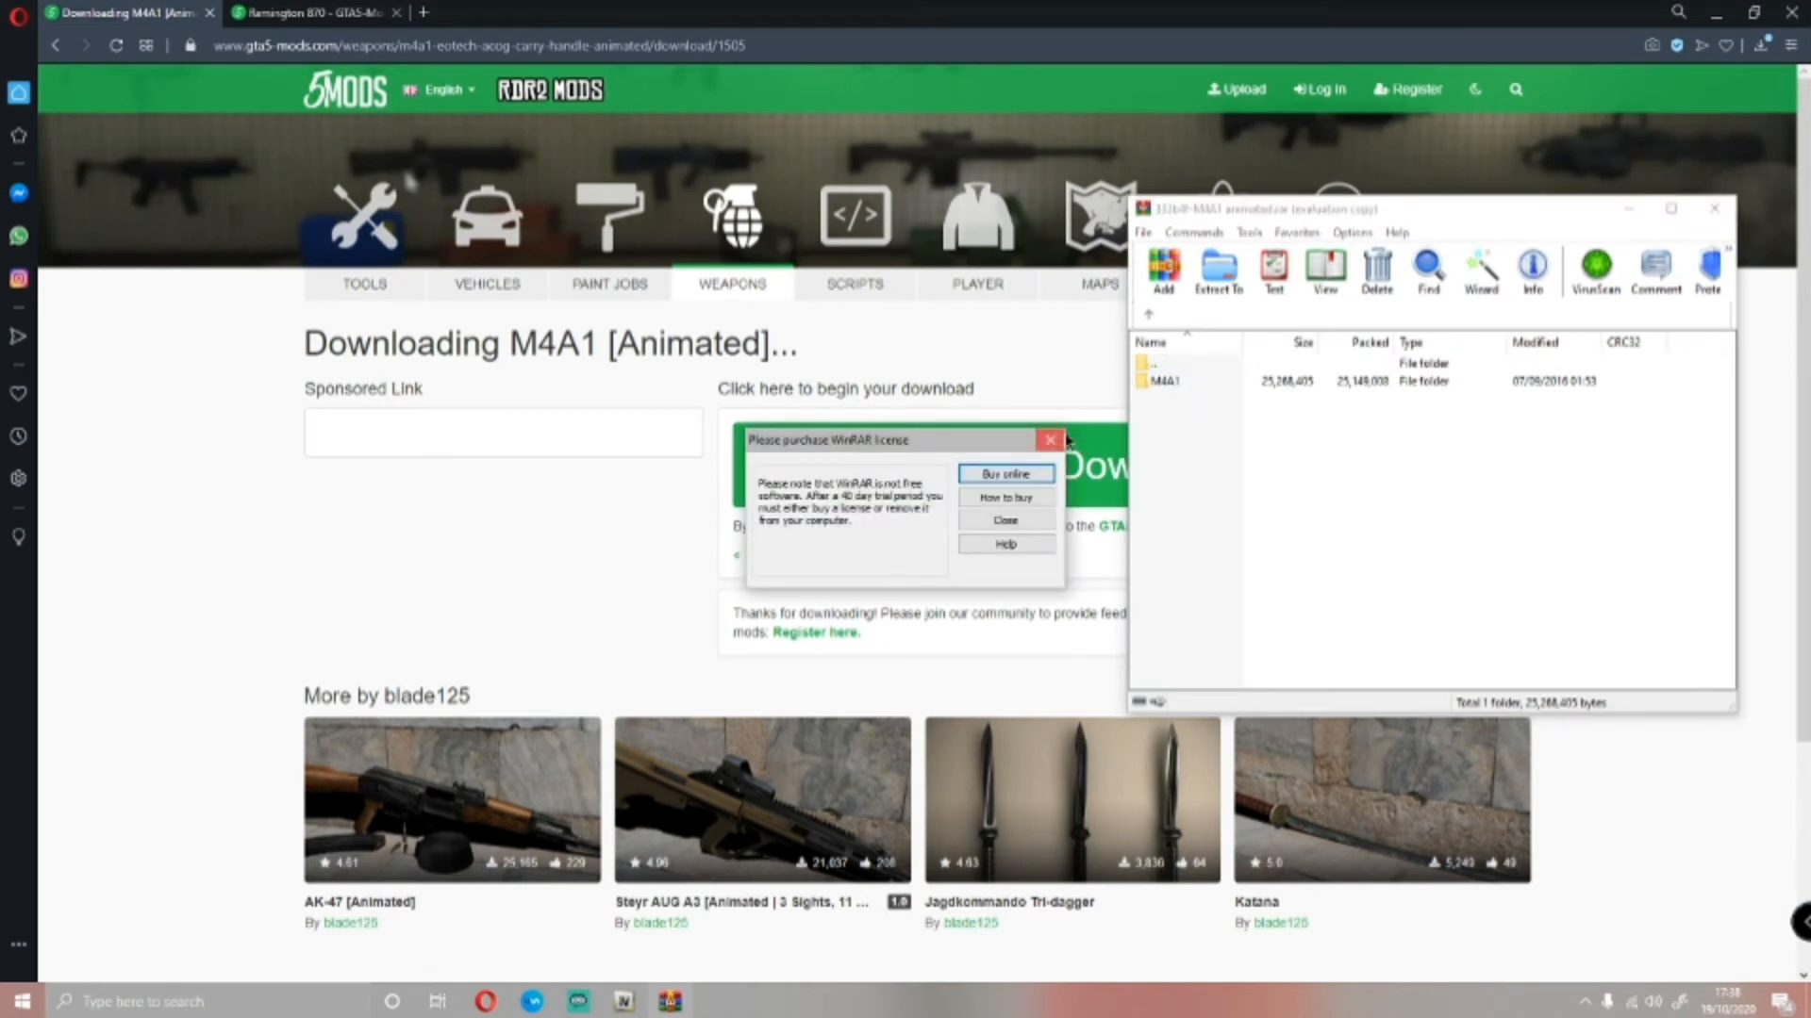
click(1054, 440)
Open the M4A1 folder in the archive and check its Magazines subfolder before returning to the M4A1 folder
double_click(1200, 382)
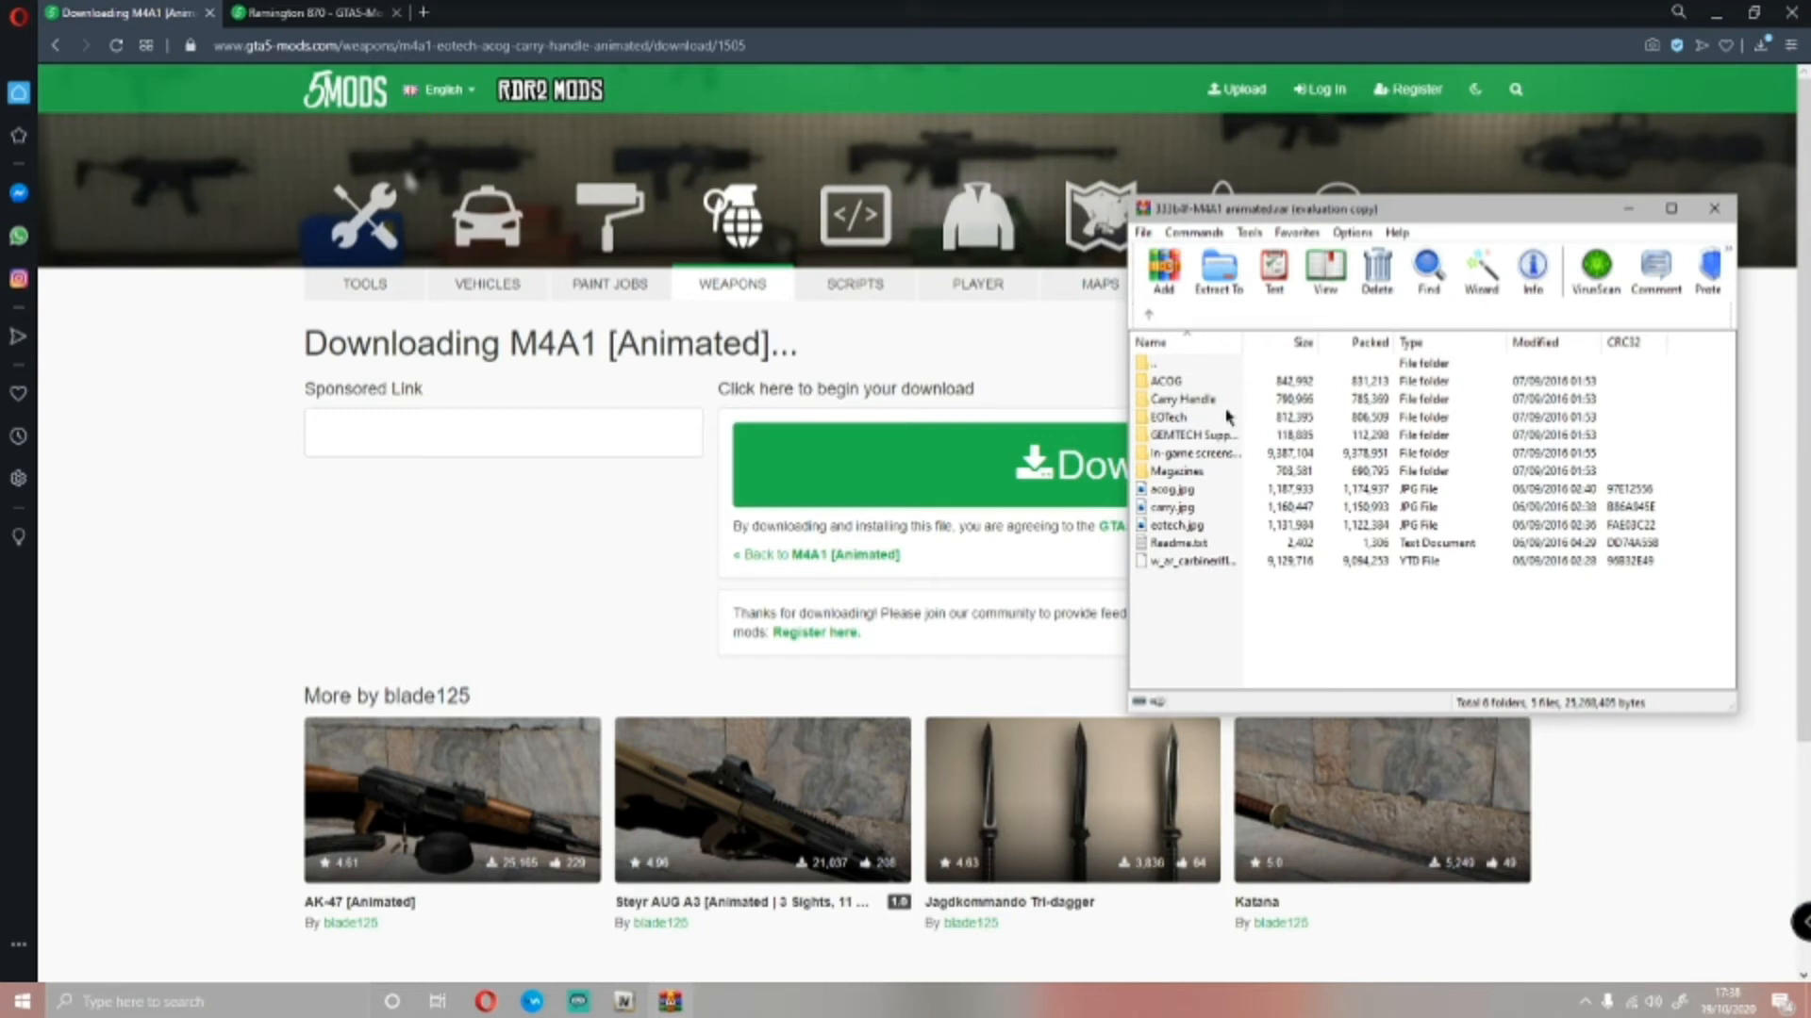
click(1174, 442)
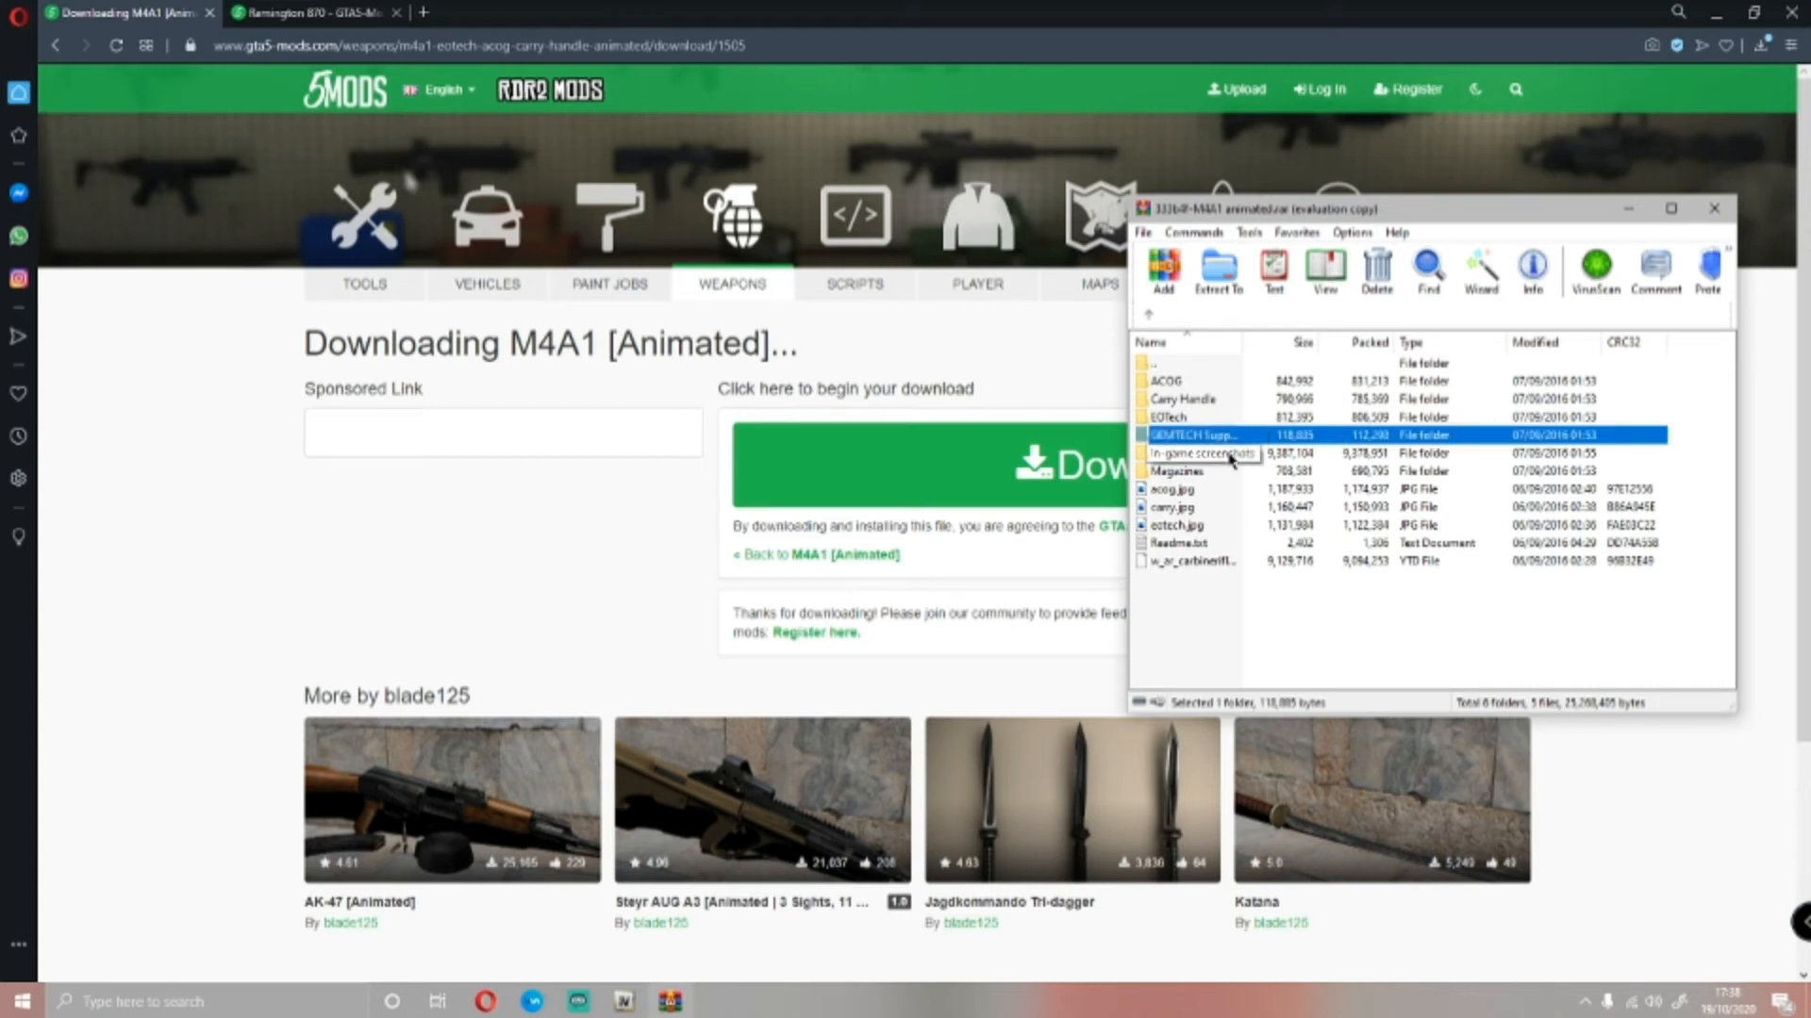
double_click(1169, 471)
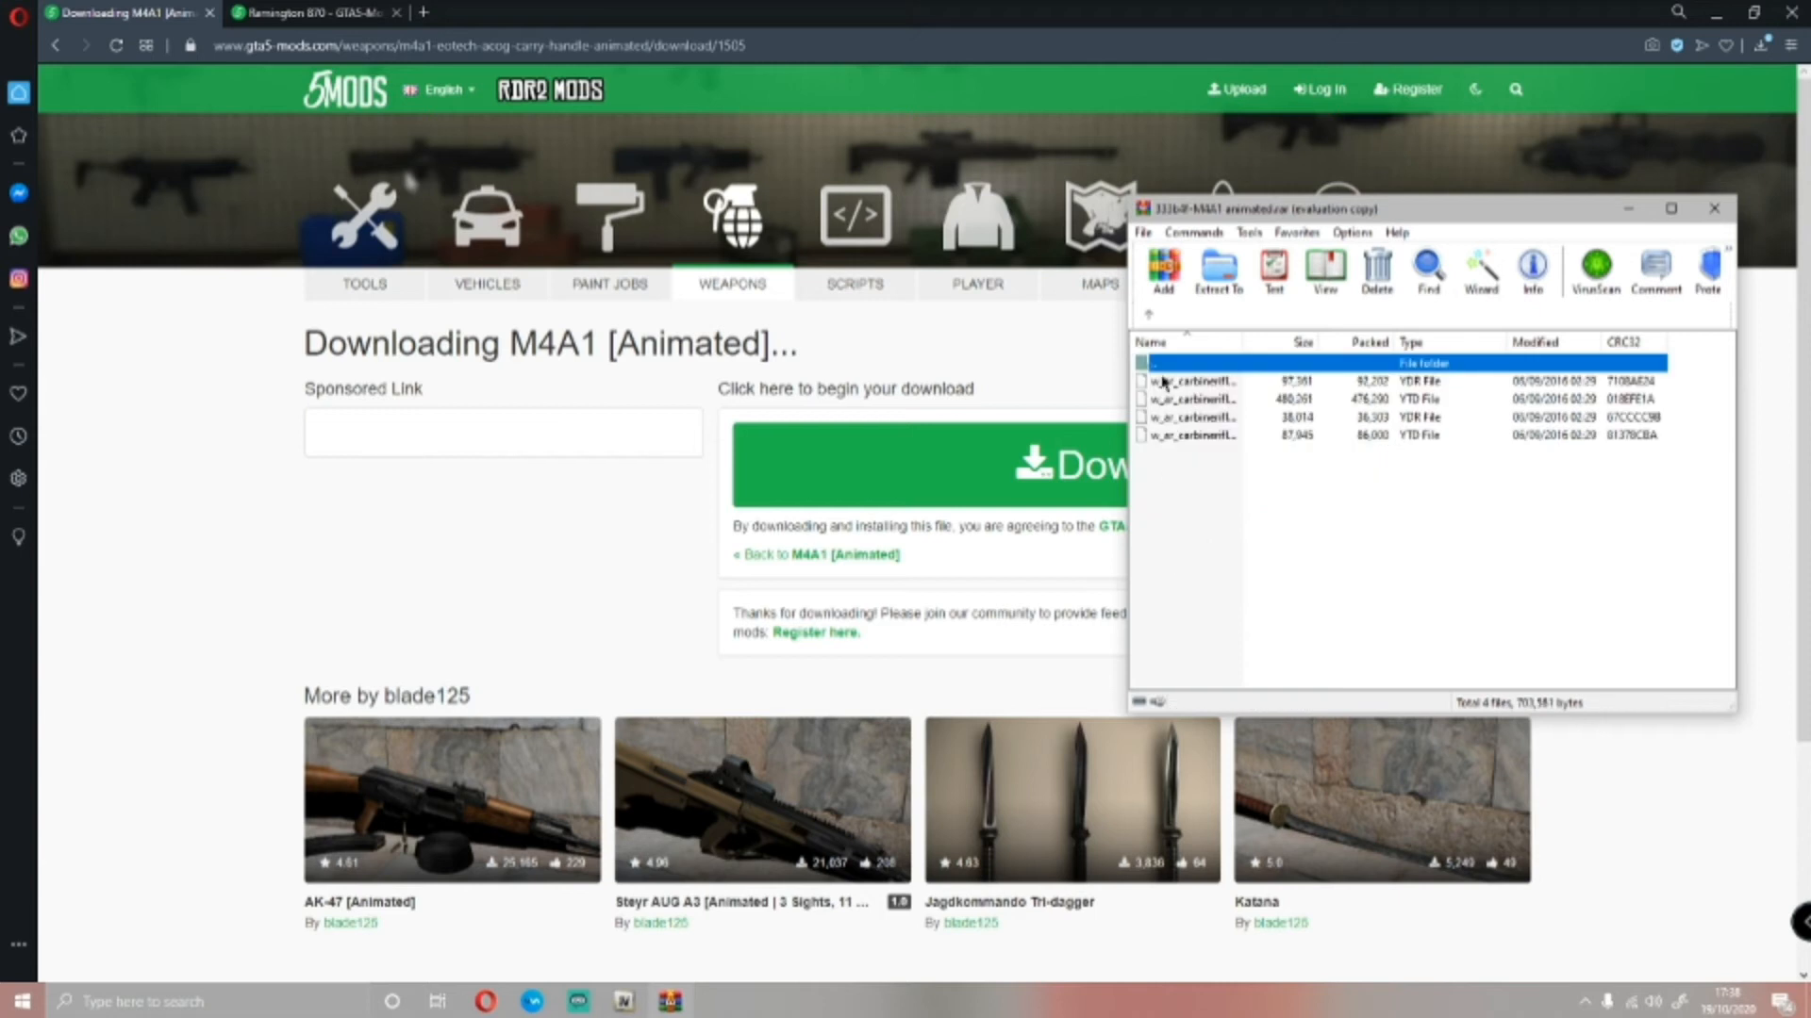
click(1148, 315)
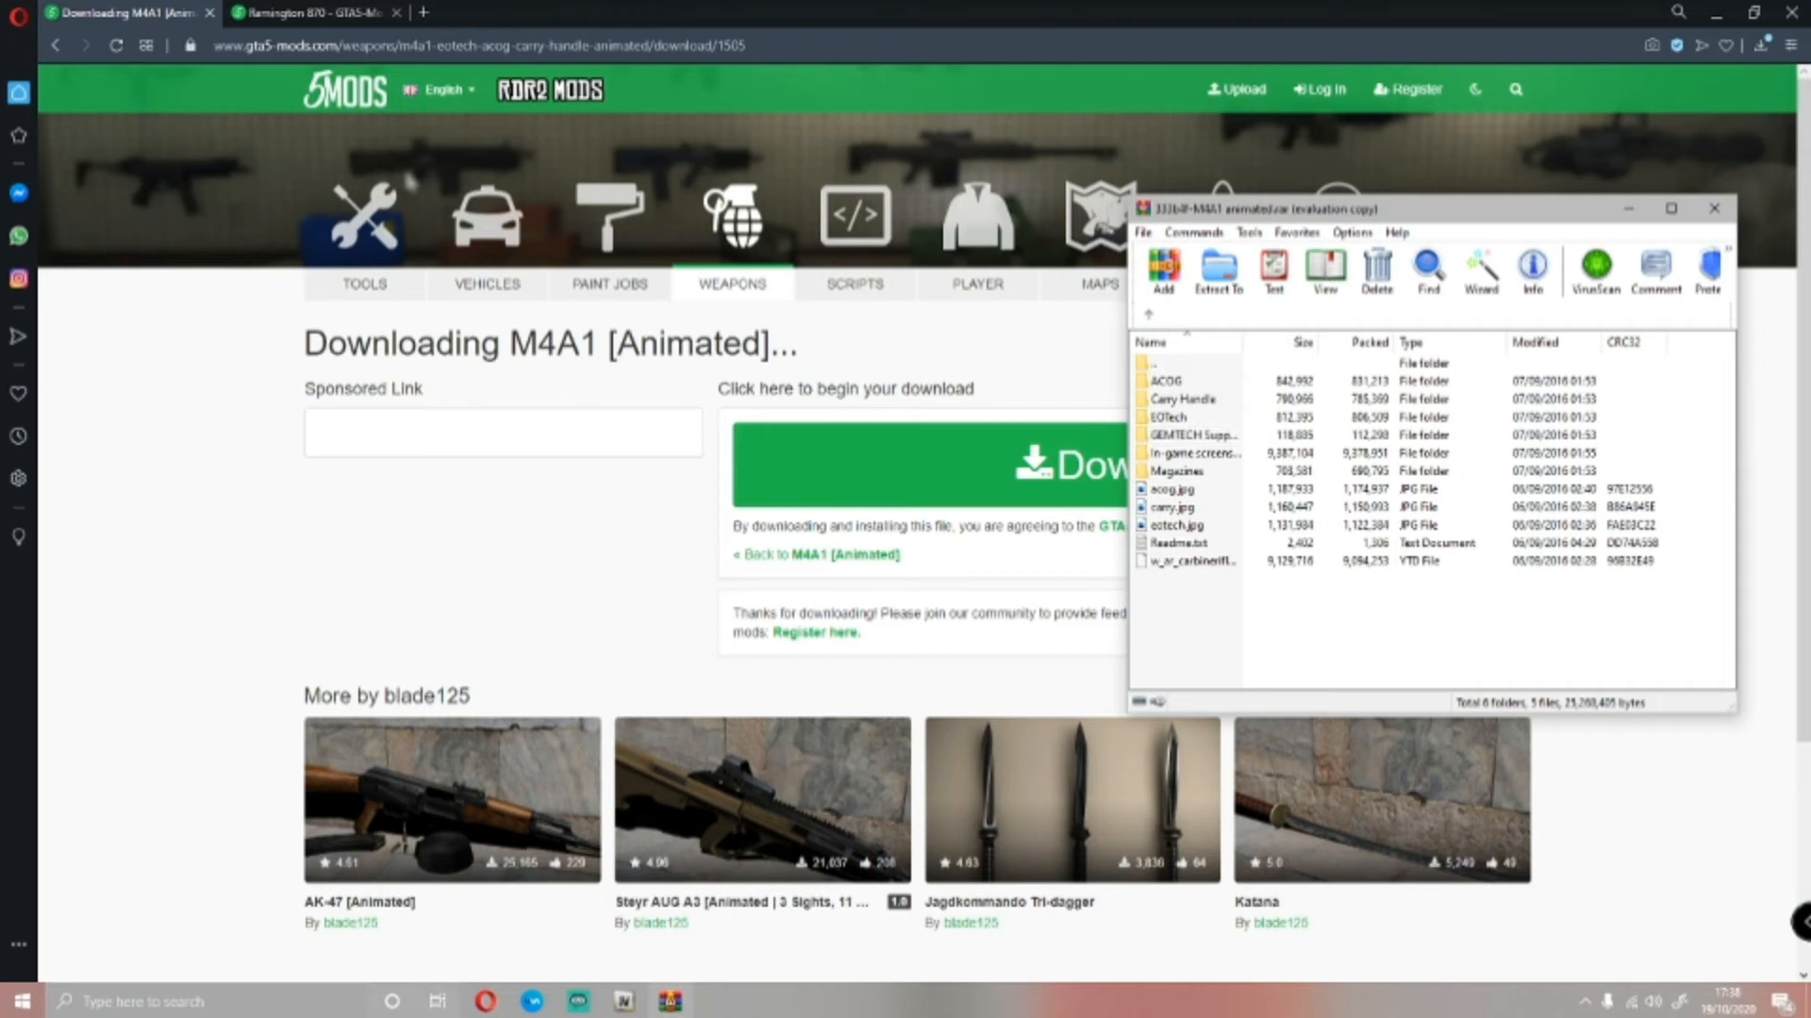
Bring OpenIV back beside the M4A1 archive and open mods/update/x64/dlcpacks to find the patchday8ng folder
click(648, 1005)
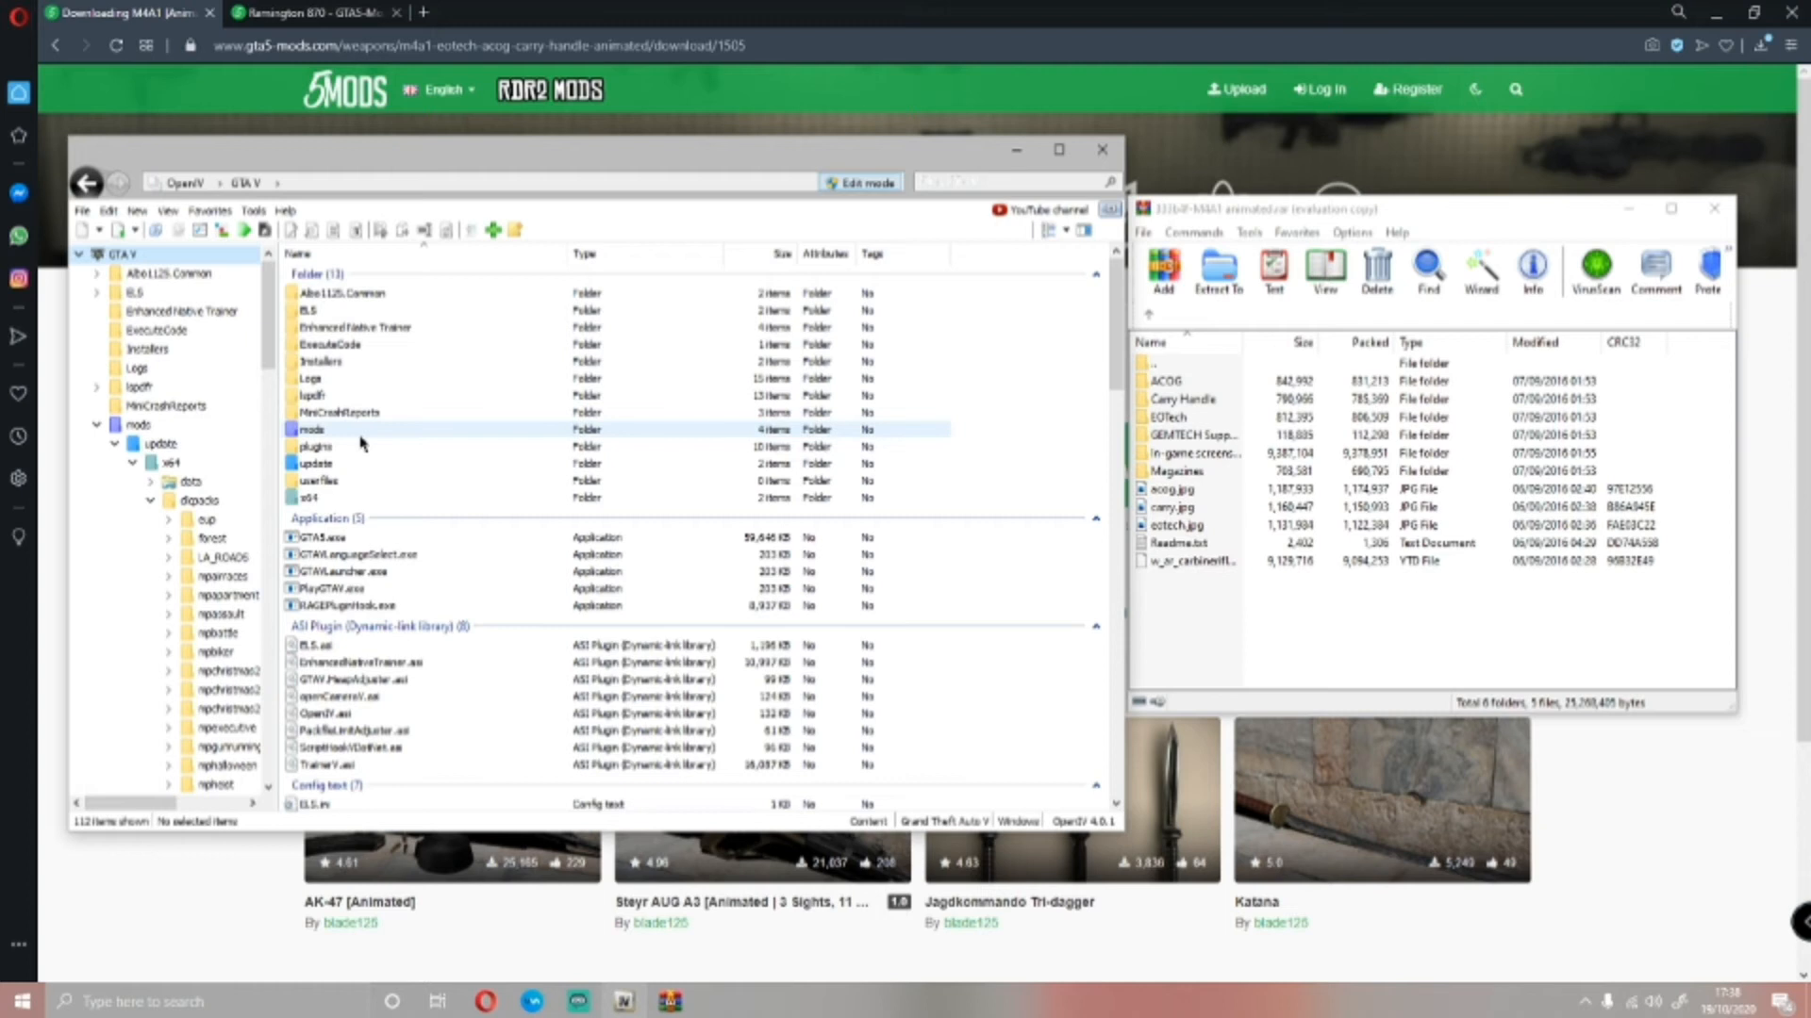
double_click(359, 431)
double_click(344, 294)
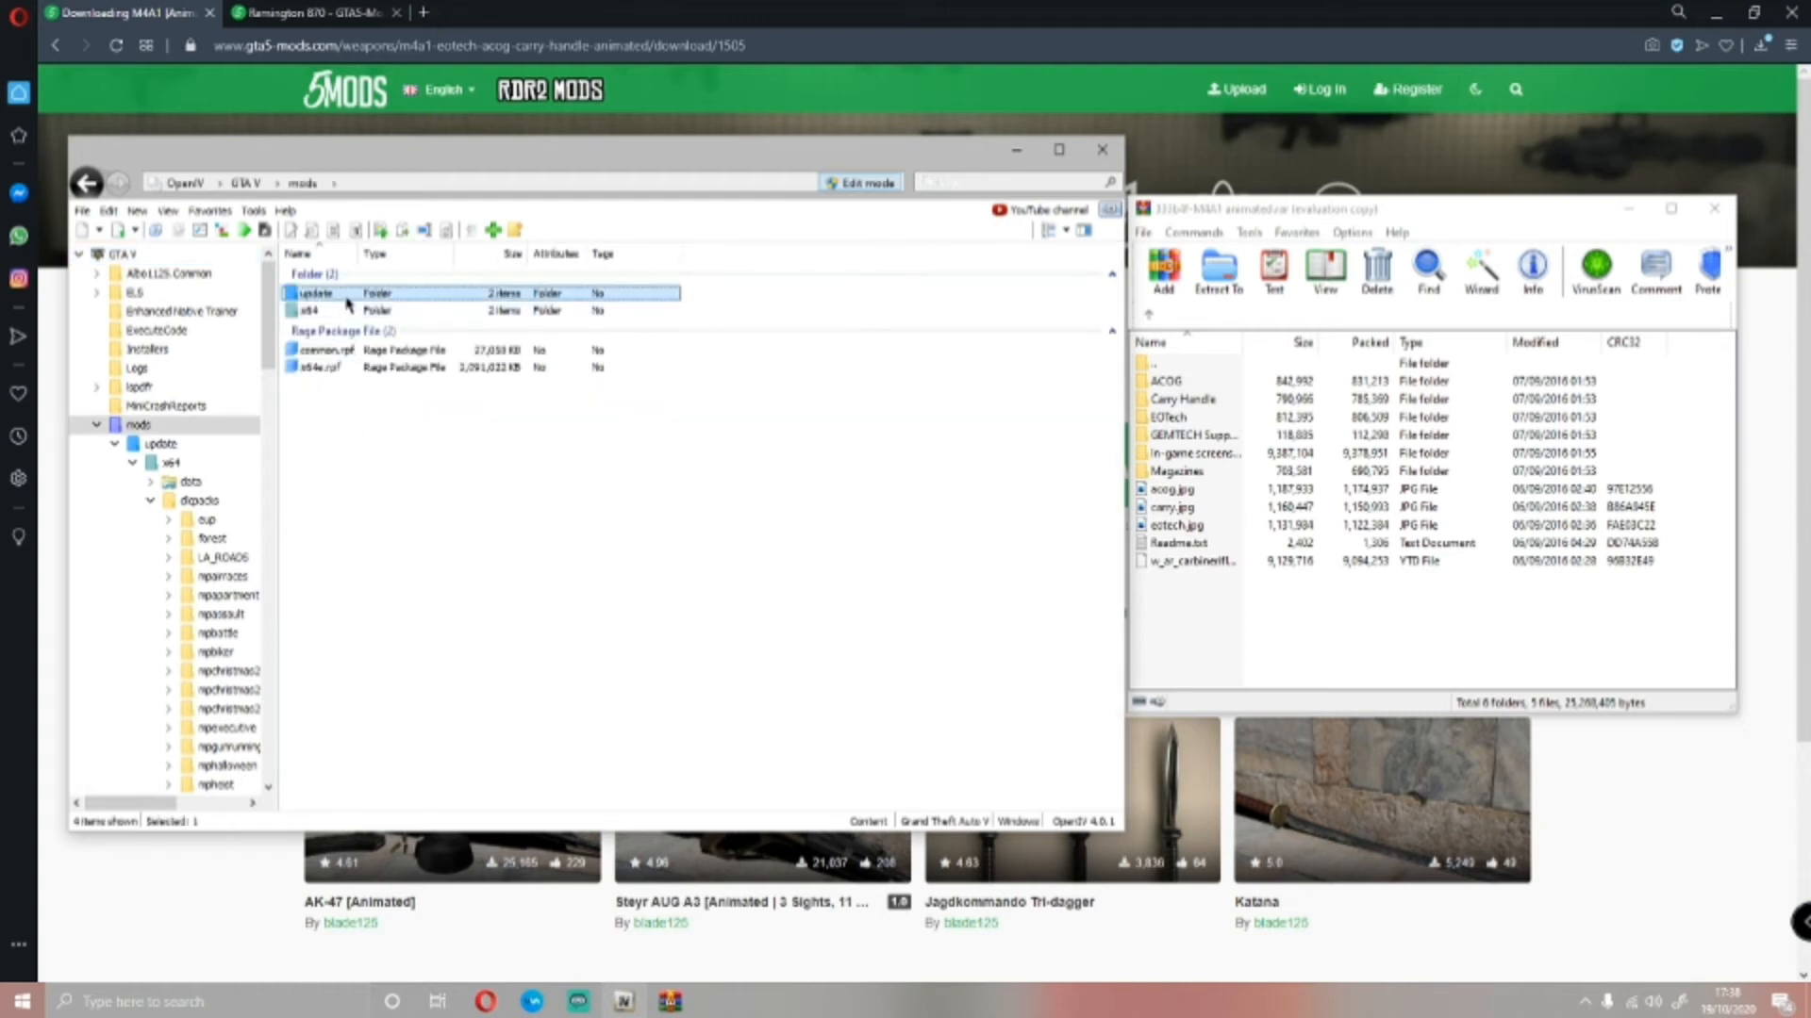
double_click(344, 293)
double_click(344, 310)
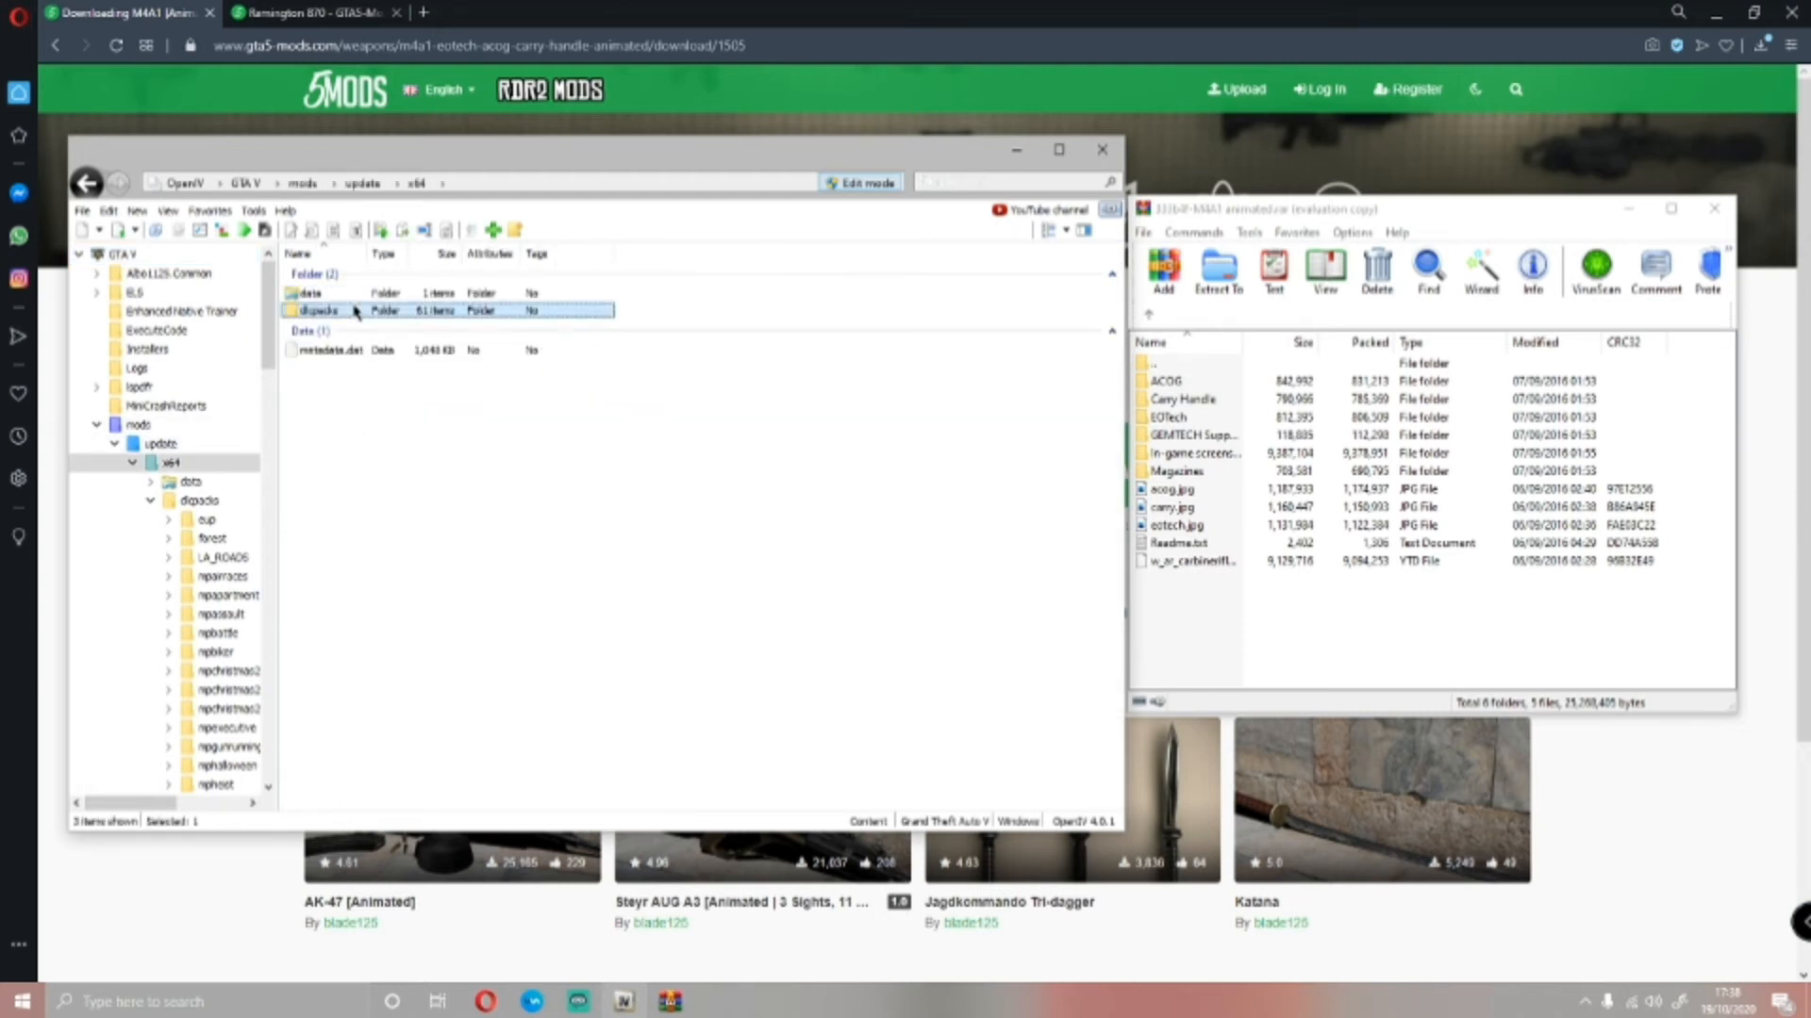
scroll(440, 345, down, 8)
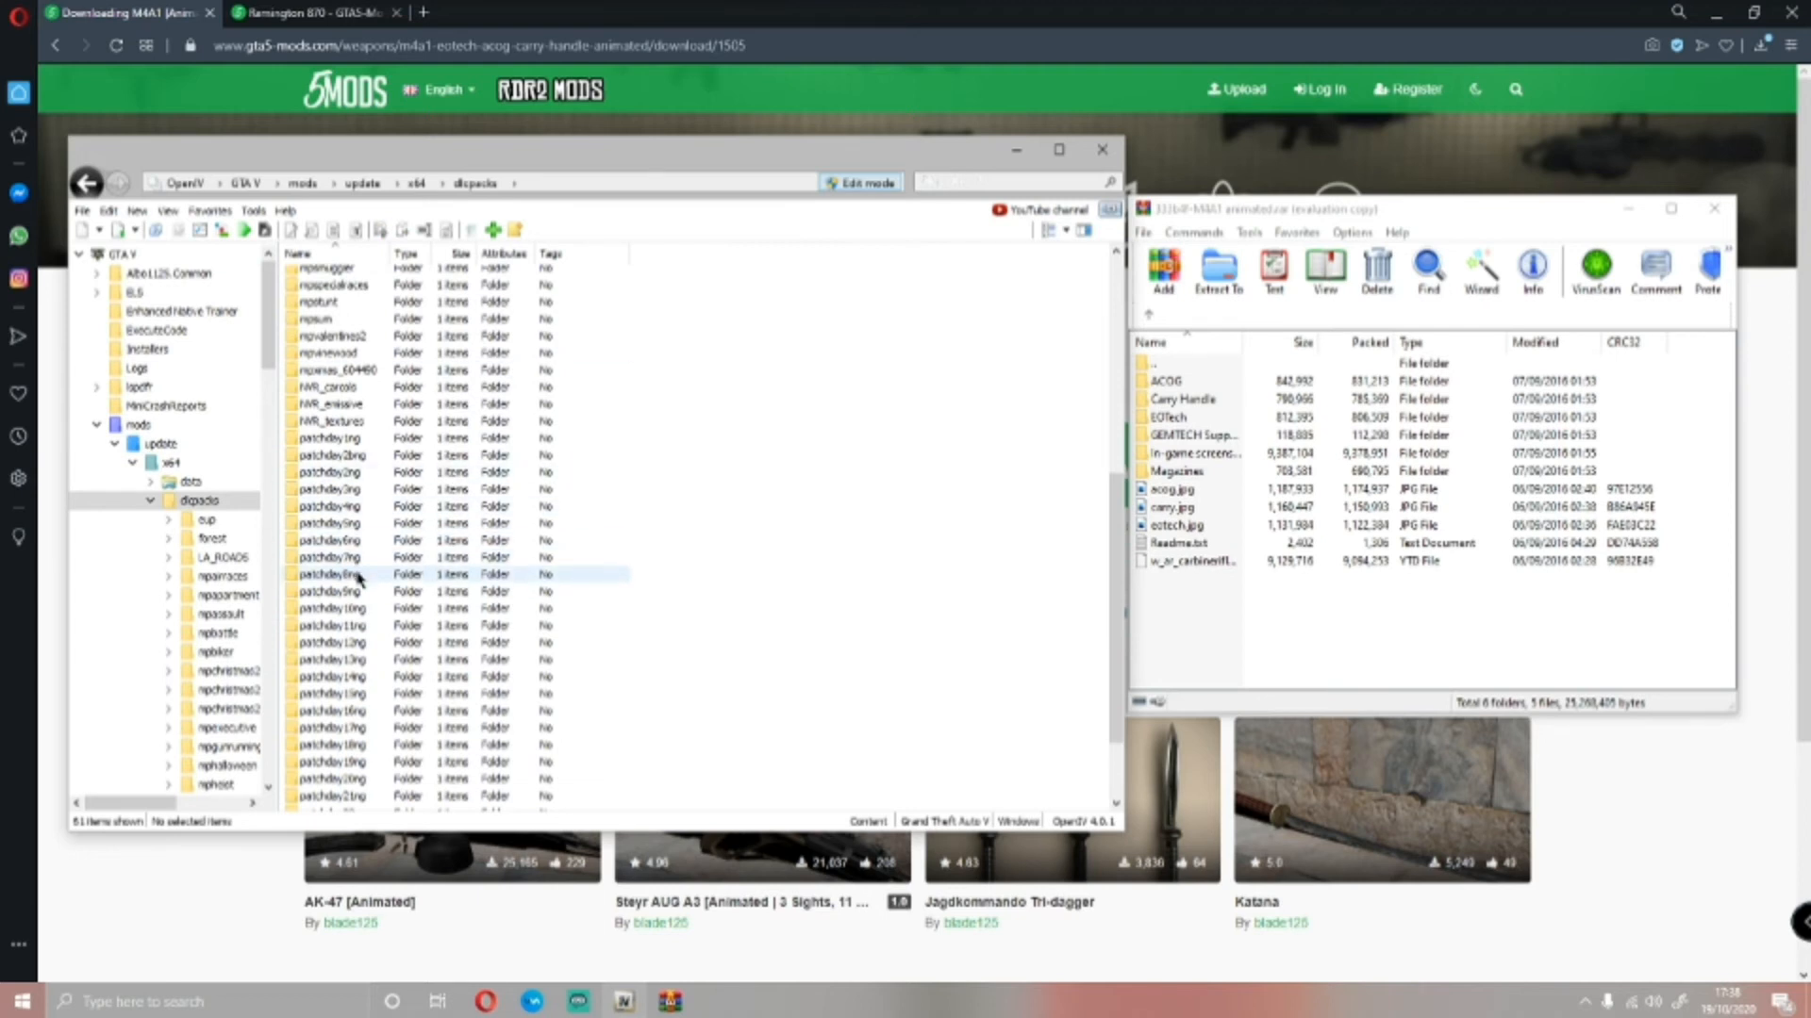
Open weapons.rpf inside patchday8ng by following dlc.rpf/x64/models/cdimages
double_click(360, 576)
double_click(314, 293)
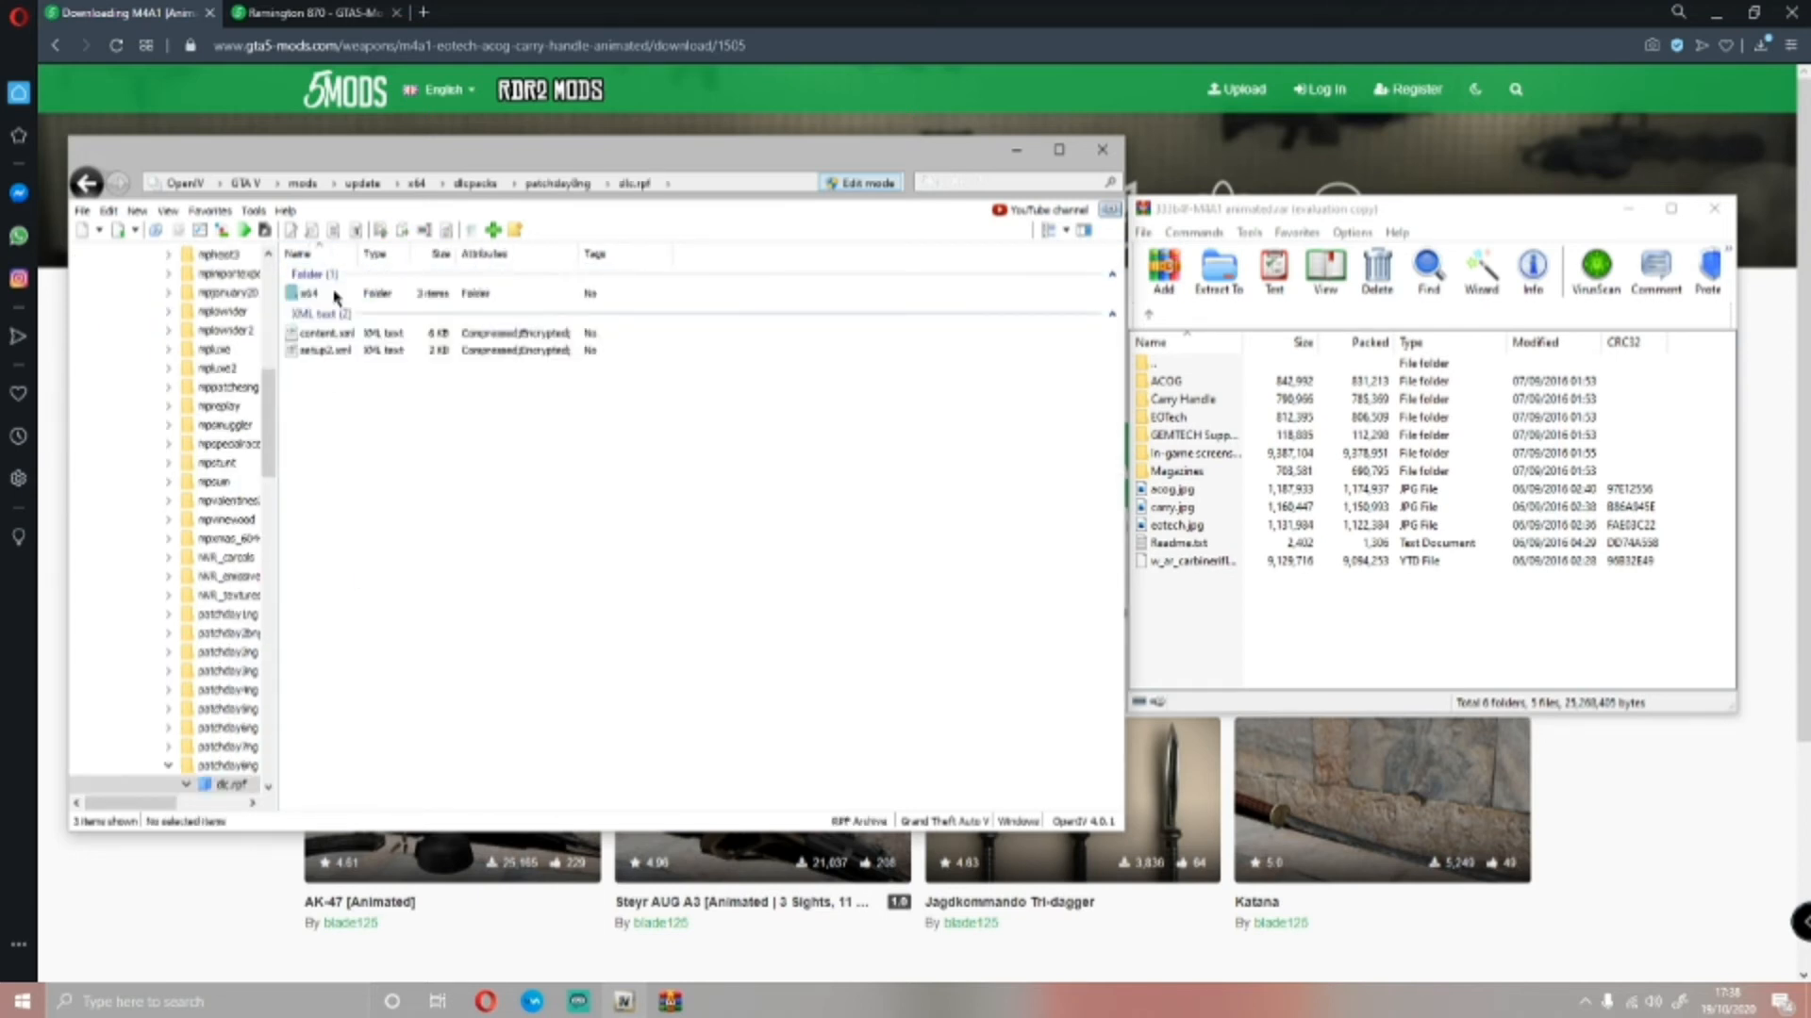
double_click(335, 296)
double_click(321, 331)
double_click(323, 298)
click(328, 346)
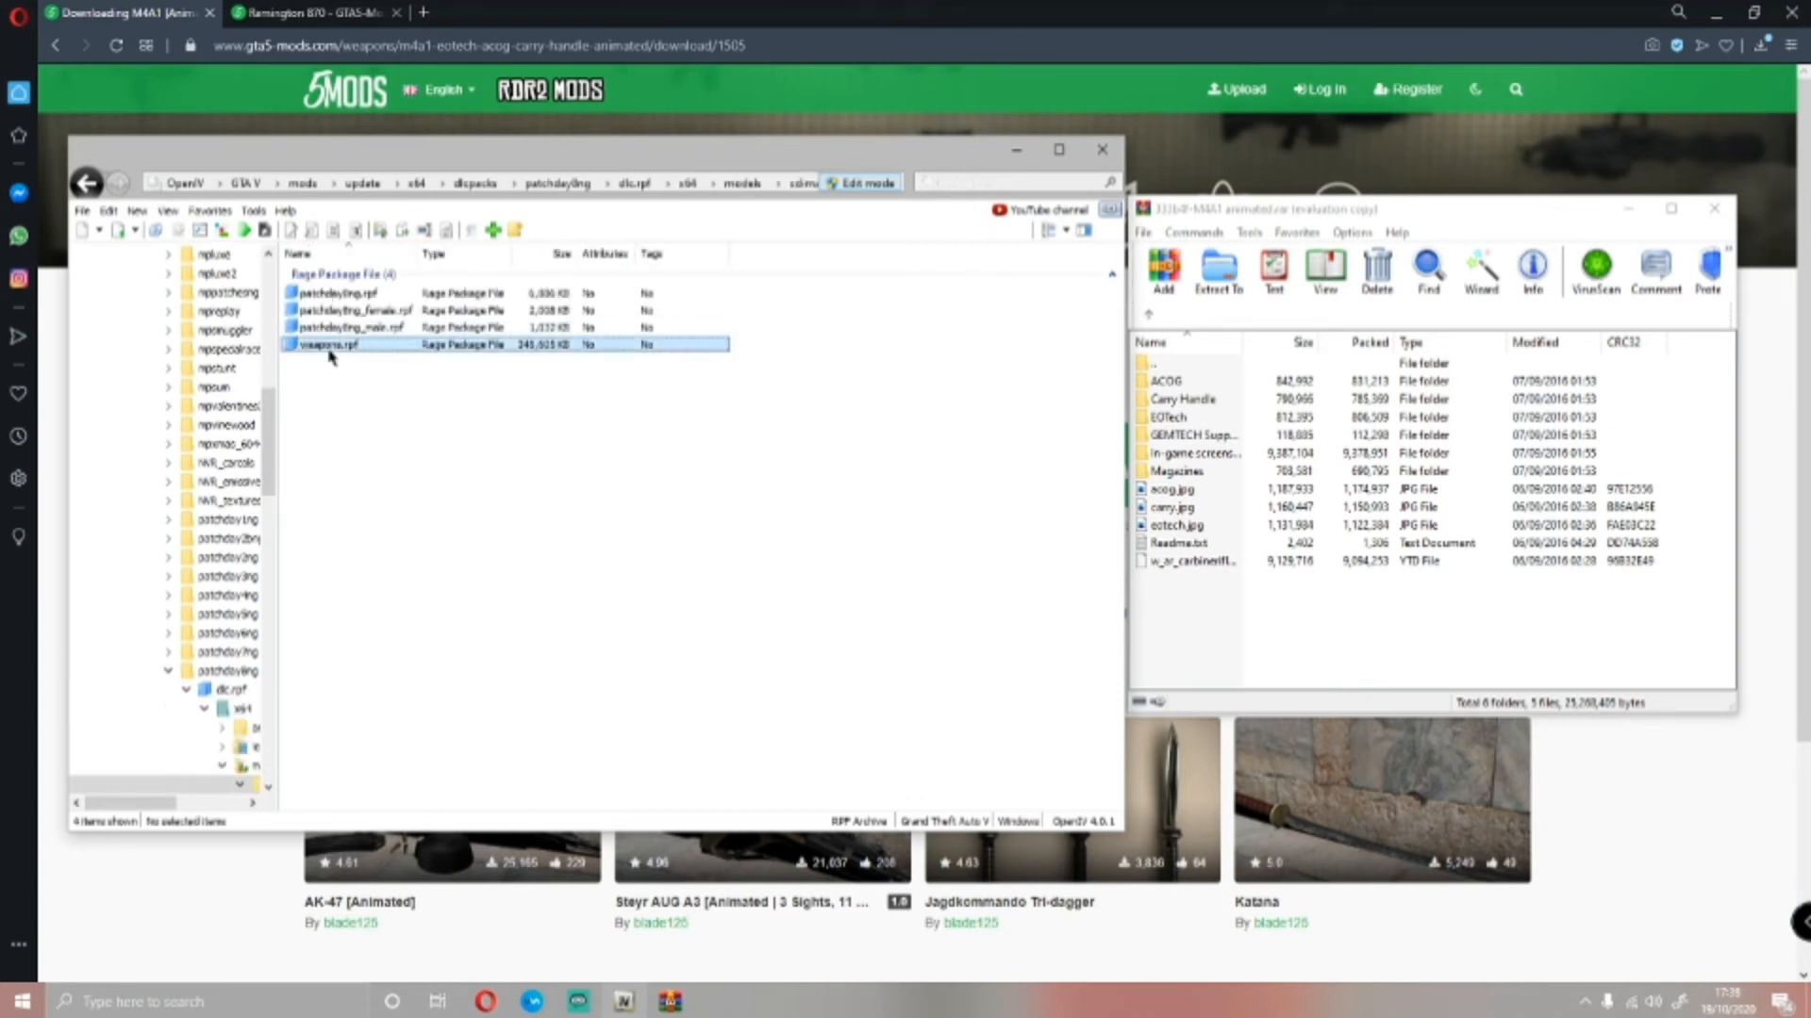
double_click(328, 346)
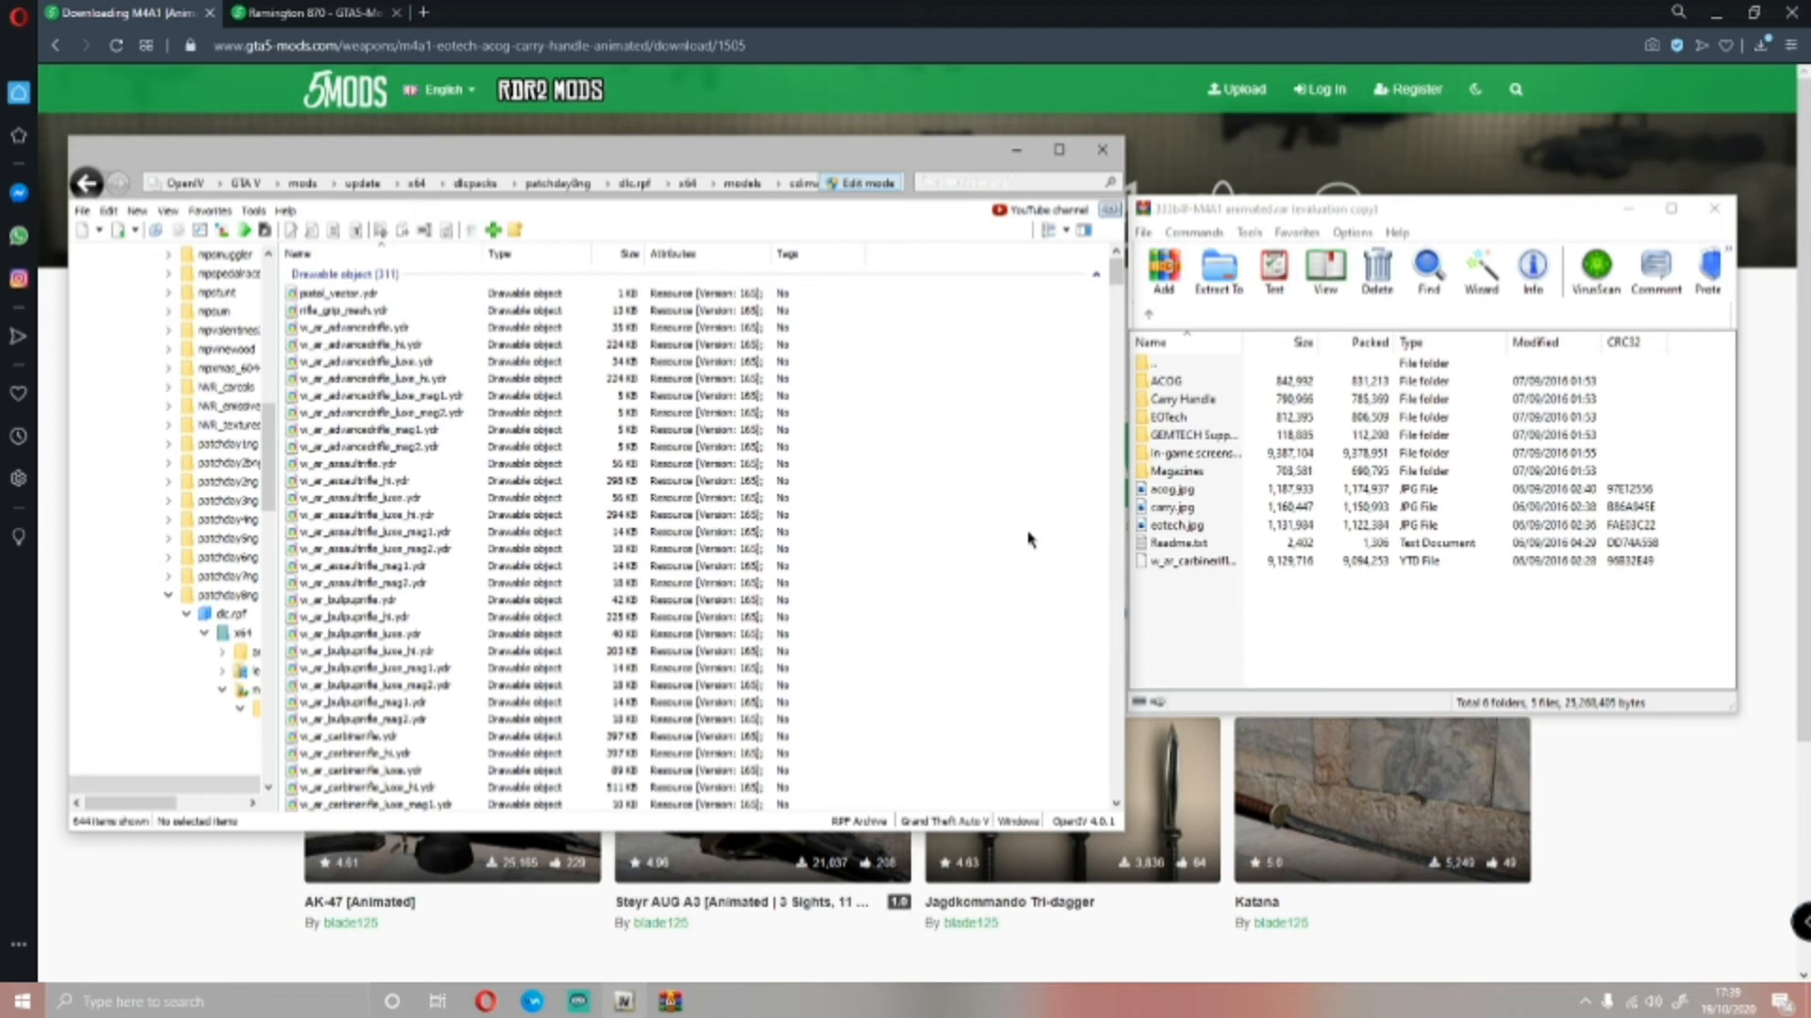
Copy the w_ar_carbinerifle.ytd texture file from the M4A1 archive into weapons.rpf
click(1202, 623)
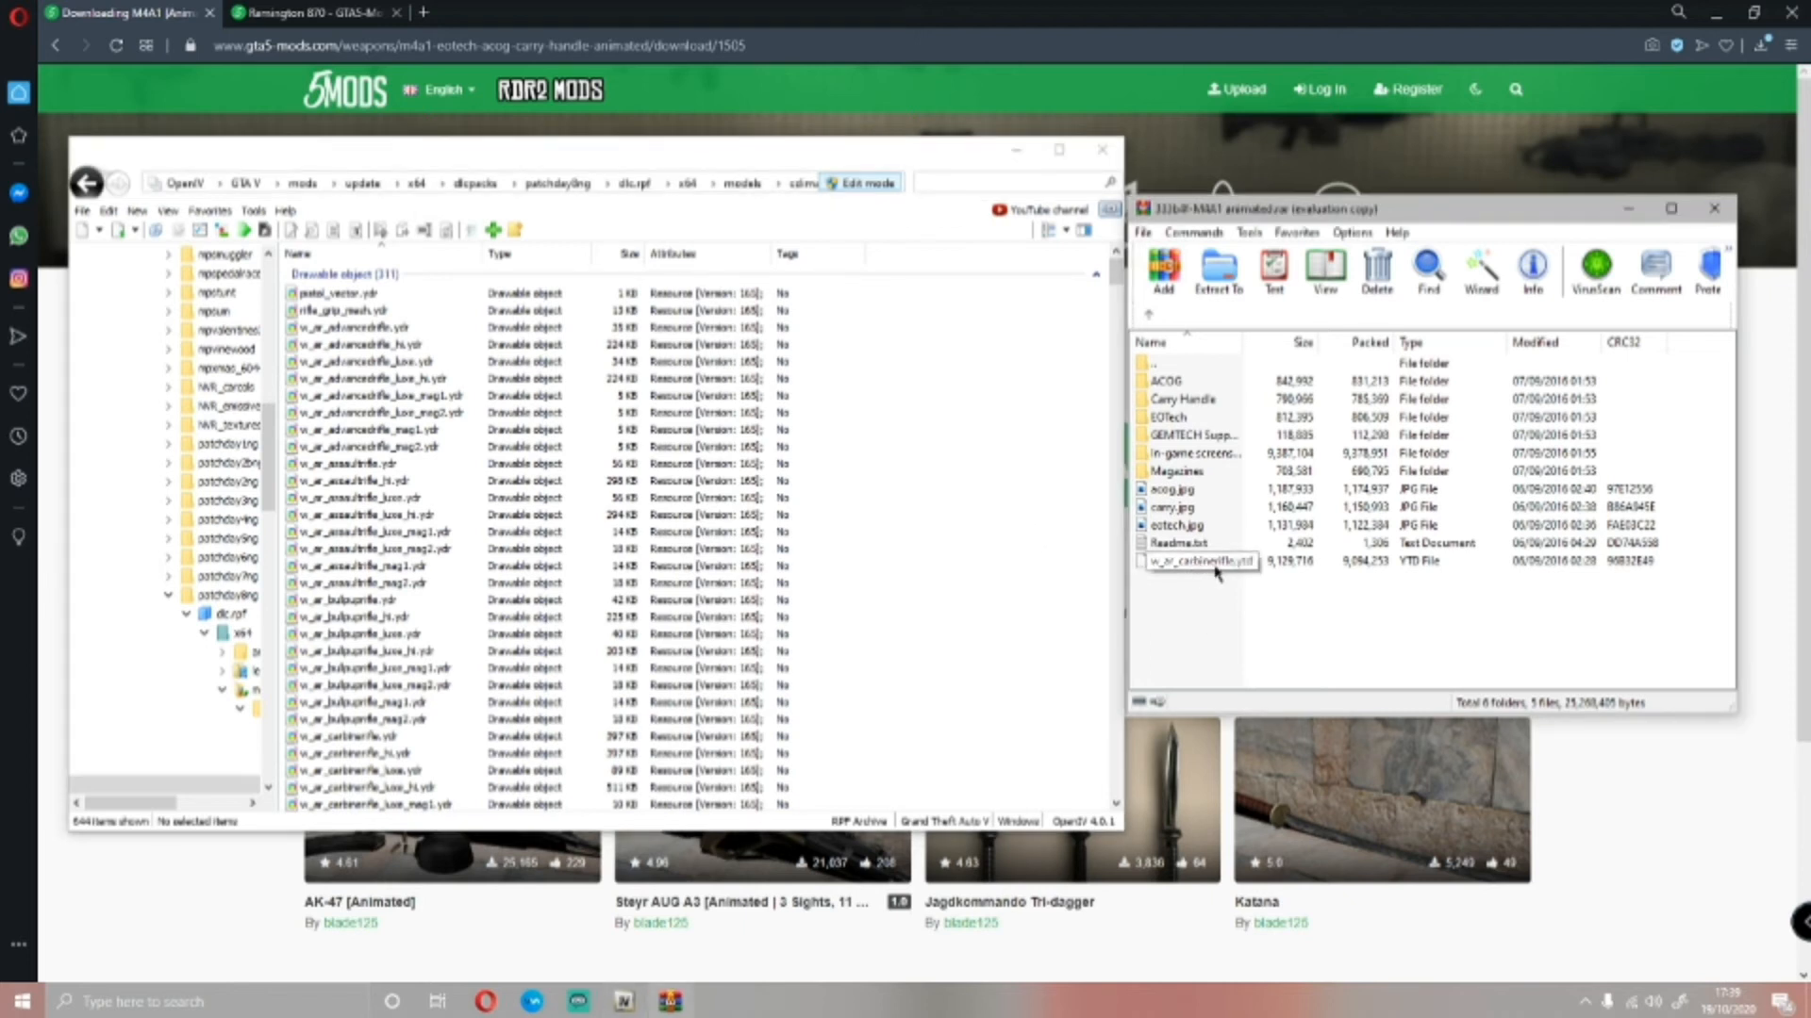
drag(1226, 560, 923, 536)
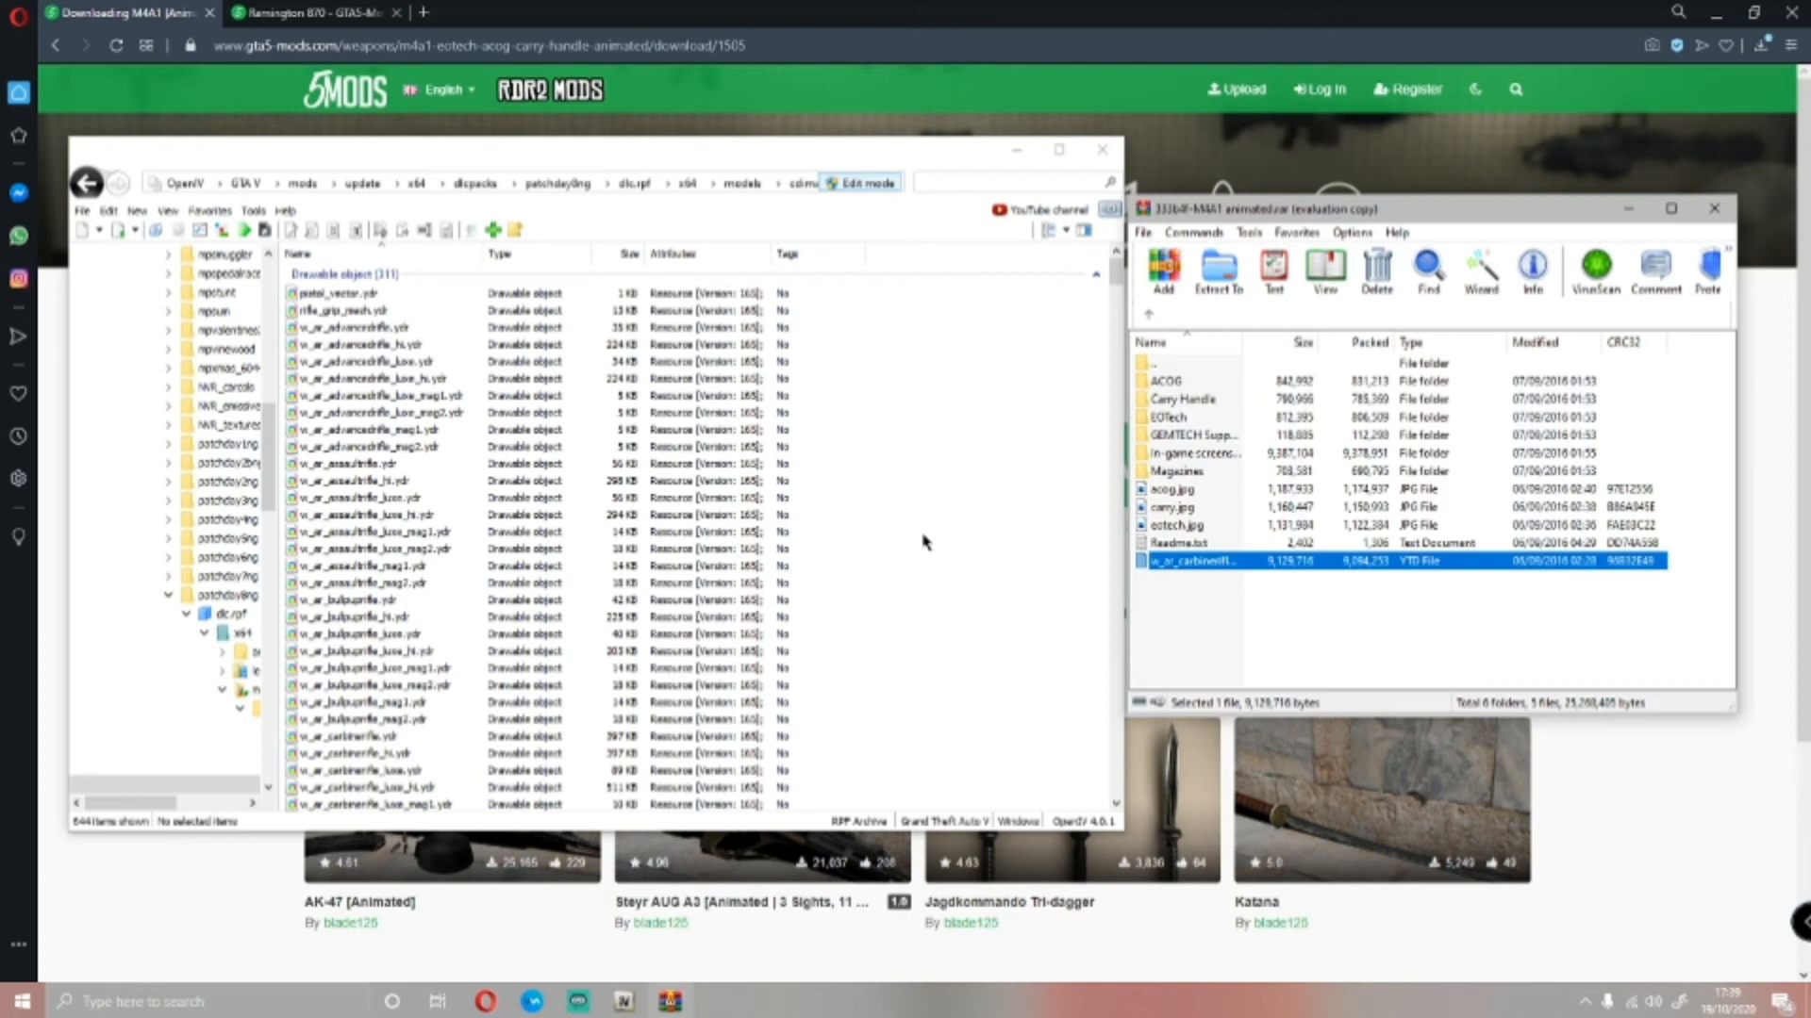
click(1317, 639)
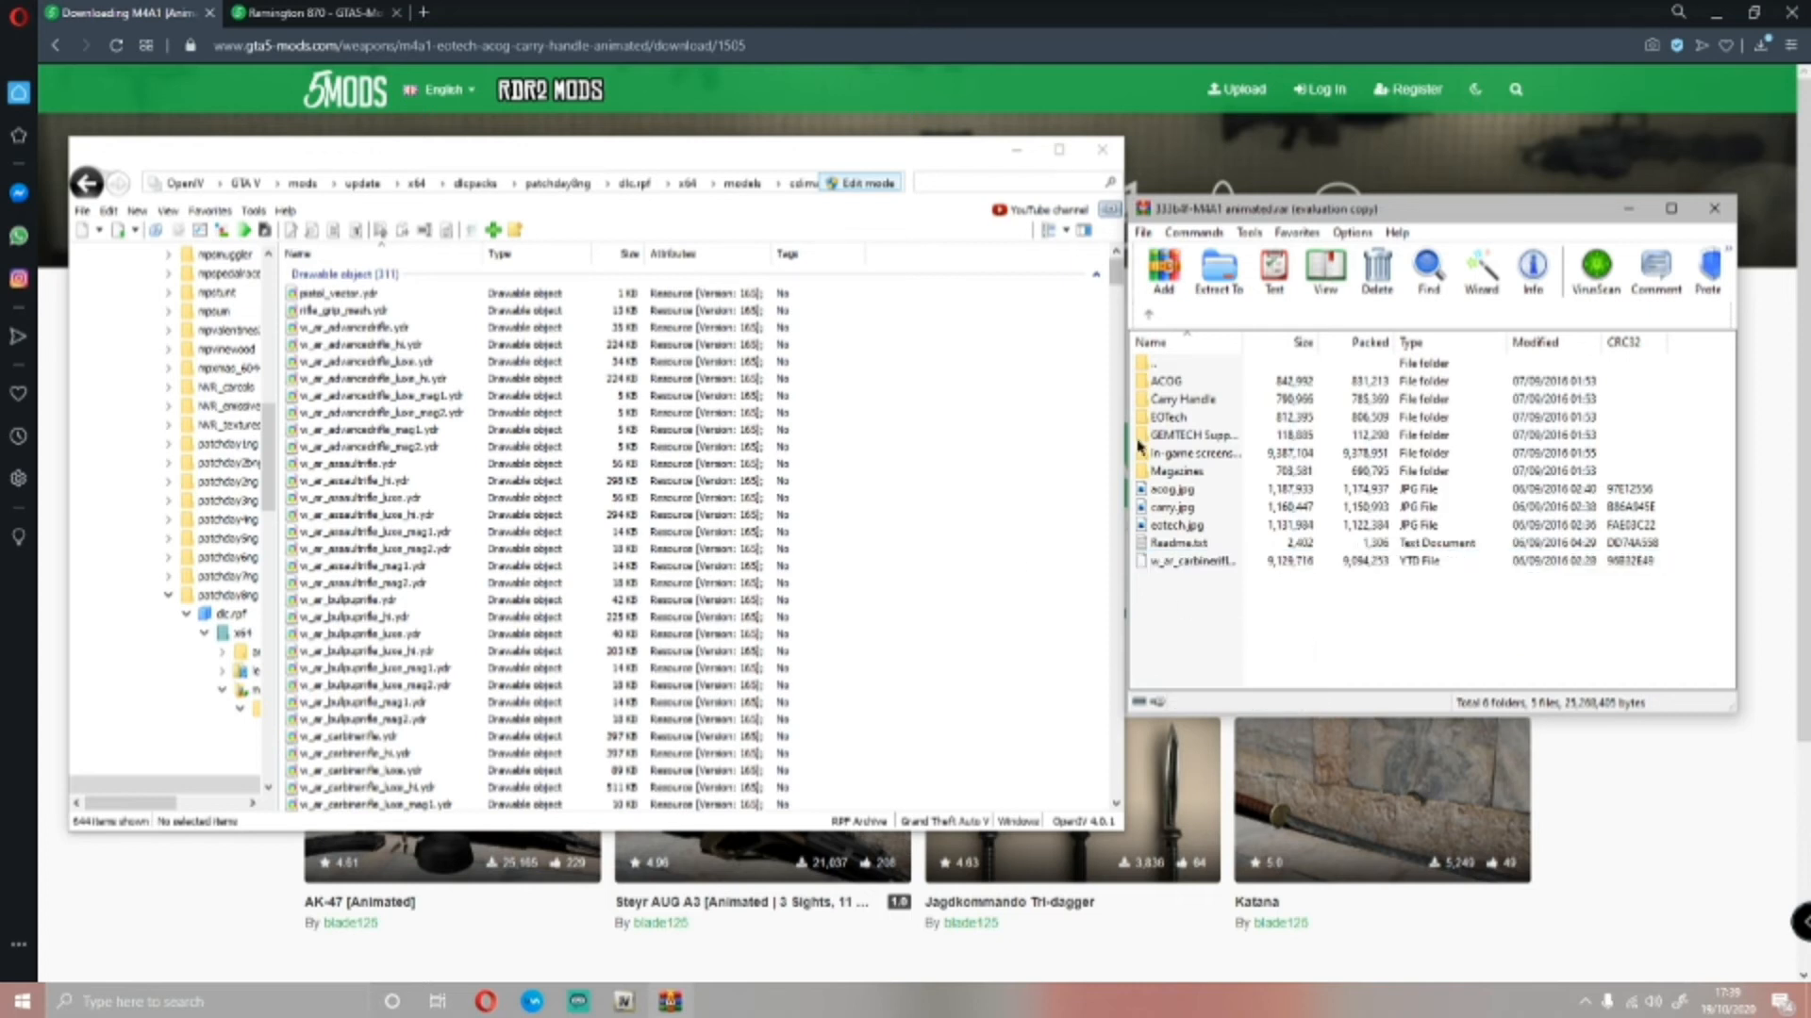
Open the archive's ACOG folder and copy its two carbine rifle YDR files into weapons.rpf
double_click(1195, 384)
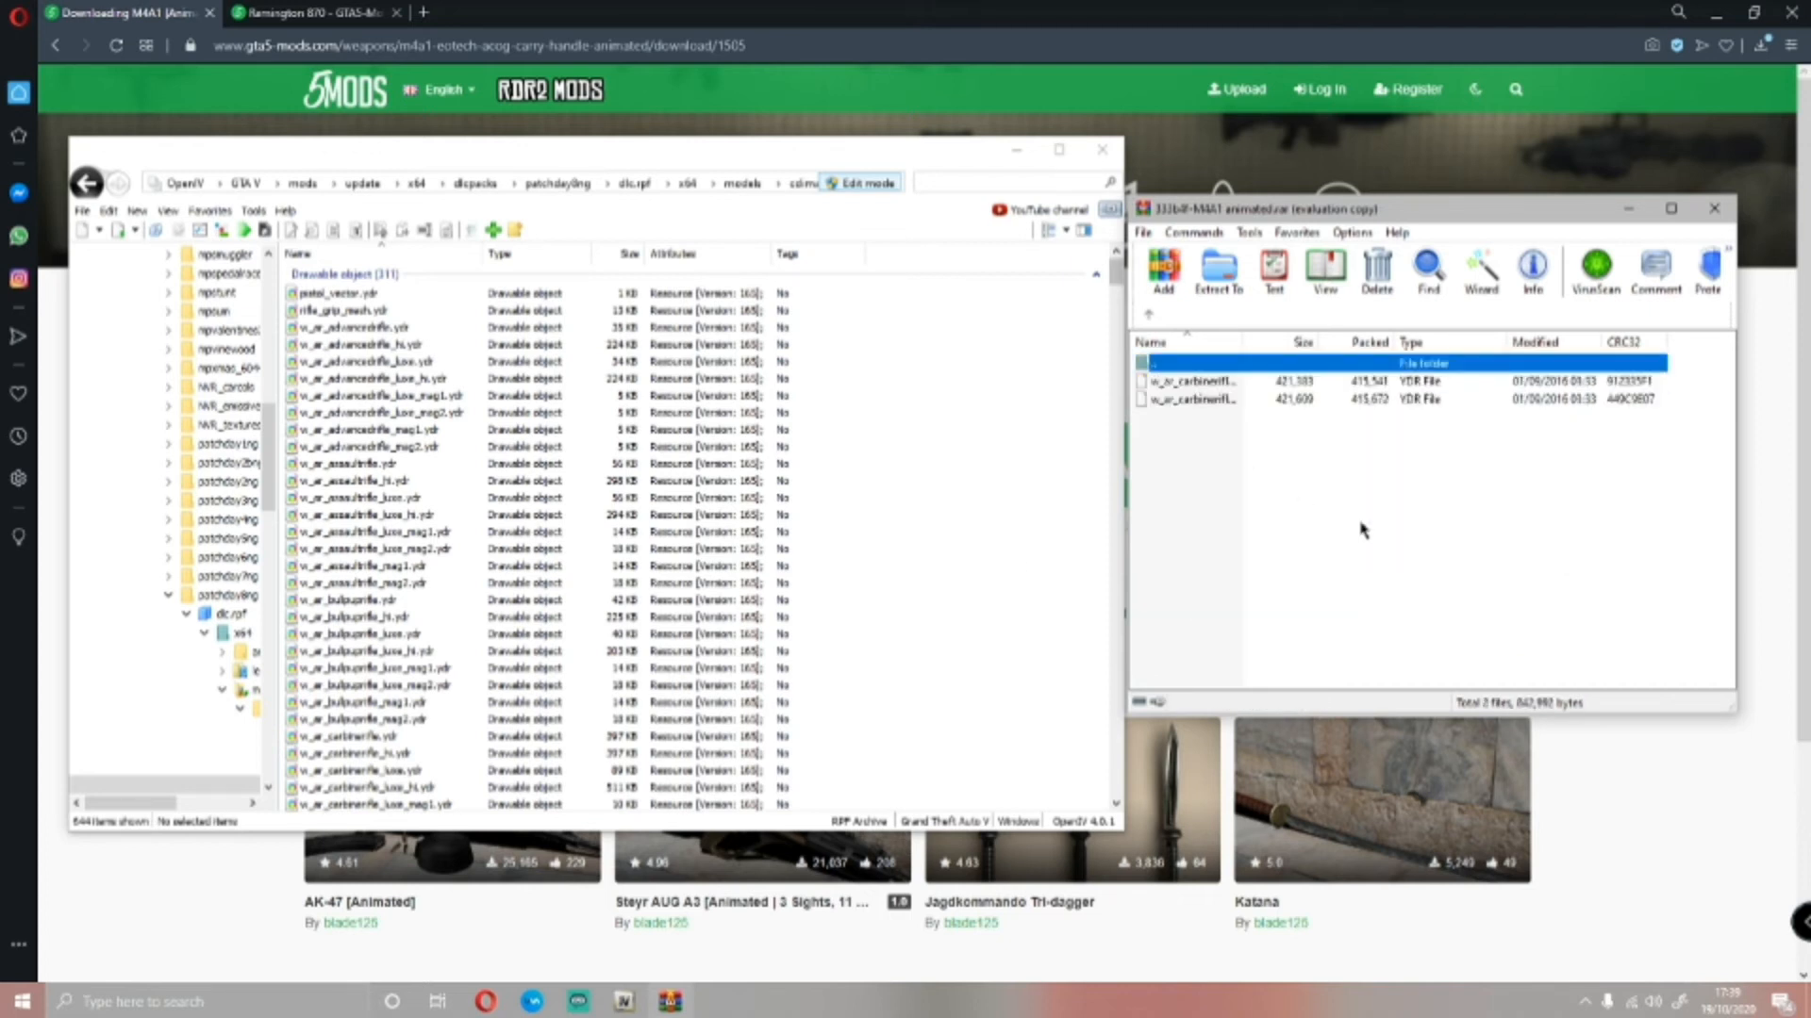
drag(1540, 535, 1141, 386)
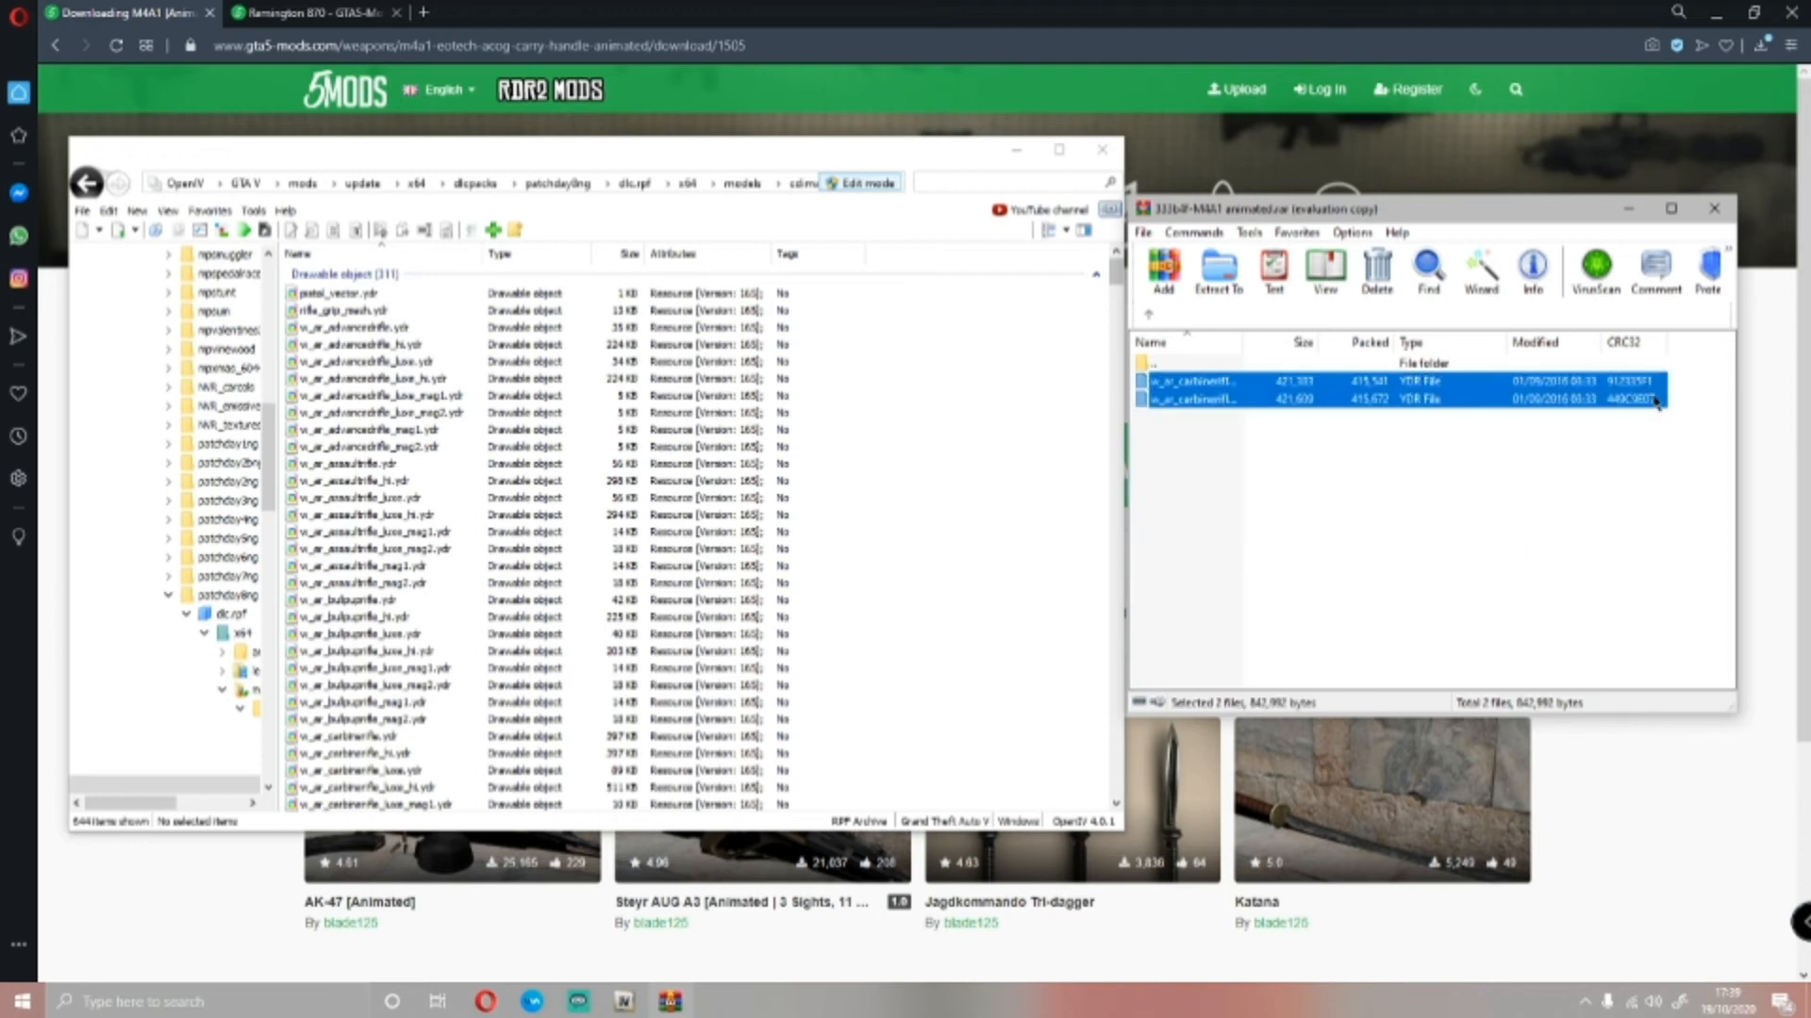
click(1253, 526)
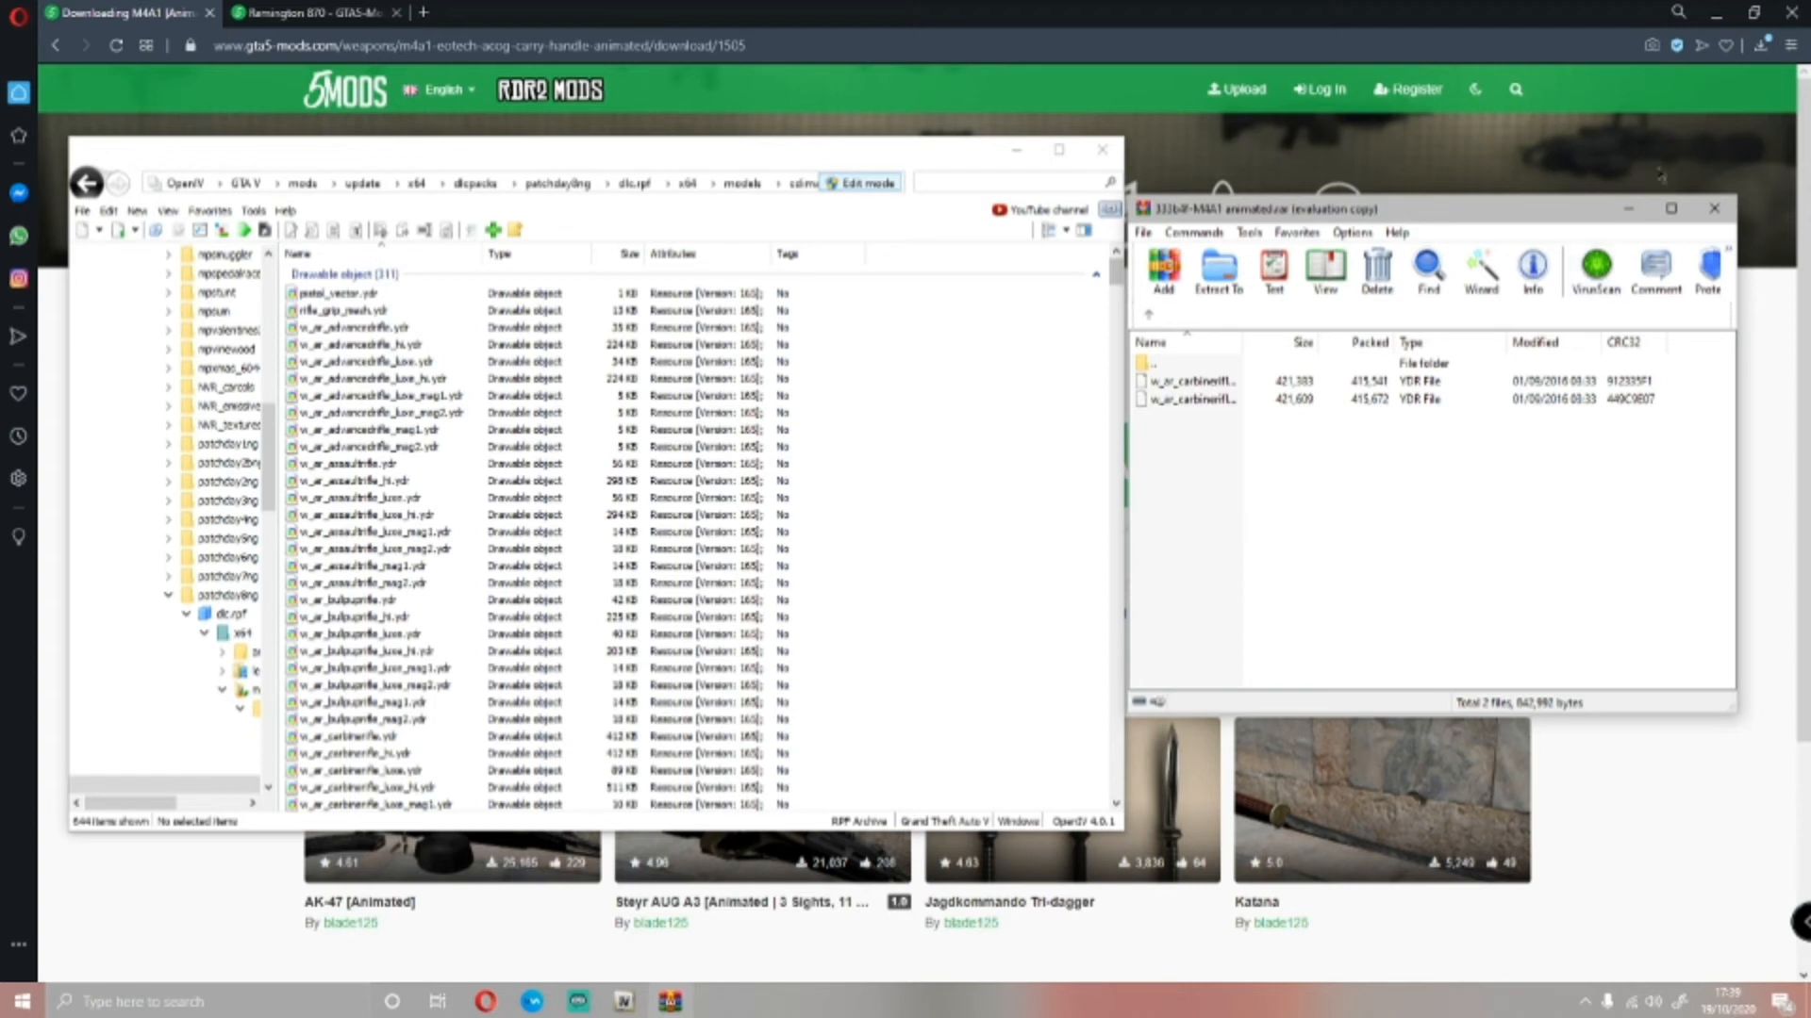
Minimise WinRAR and OpenIV, return to the M4A1 [Animated] mod page and view its sight variant images
click(1628, 209)
click(1012, 153)
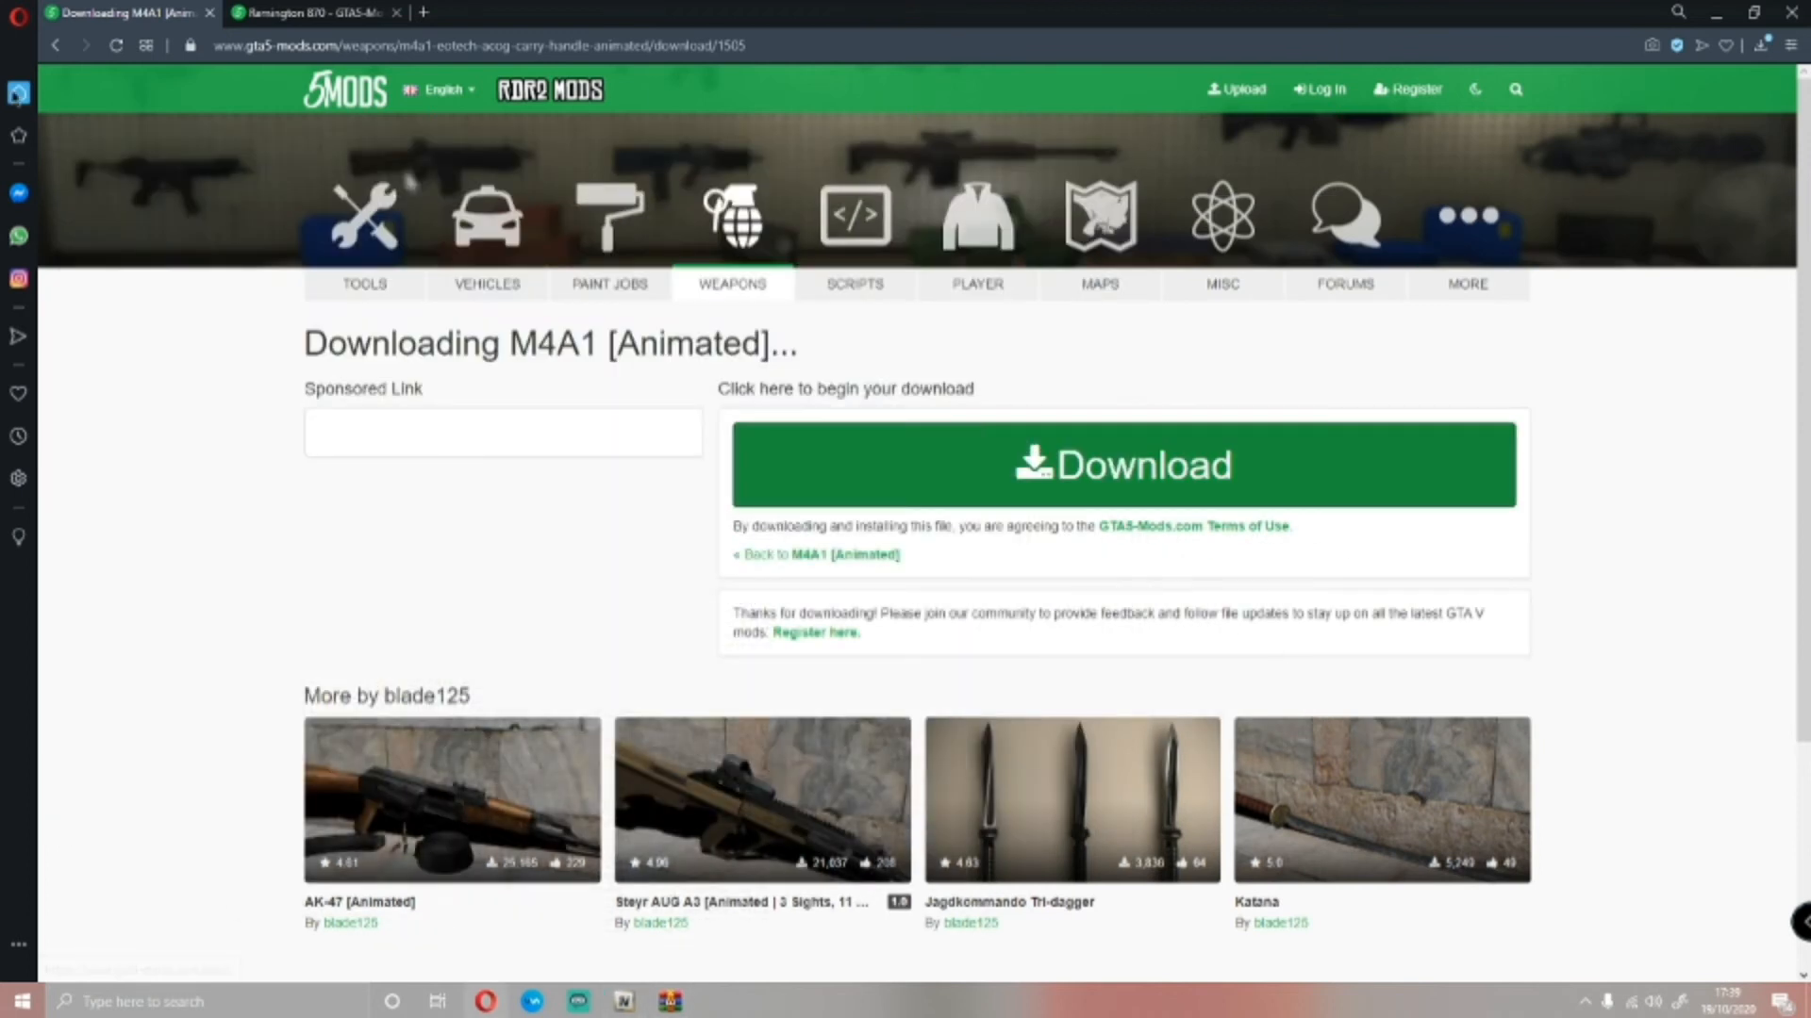
click(56, 46)
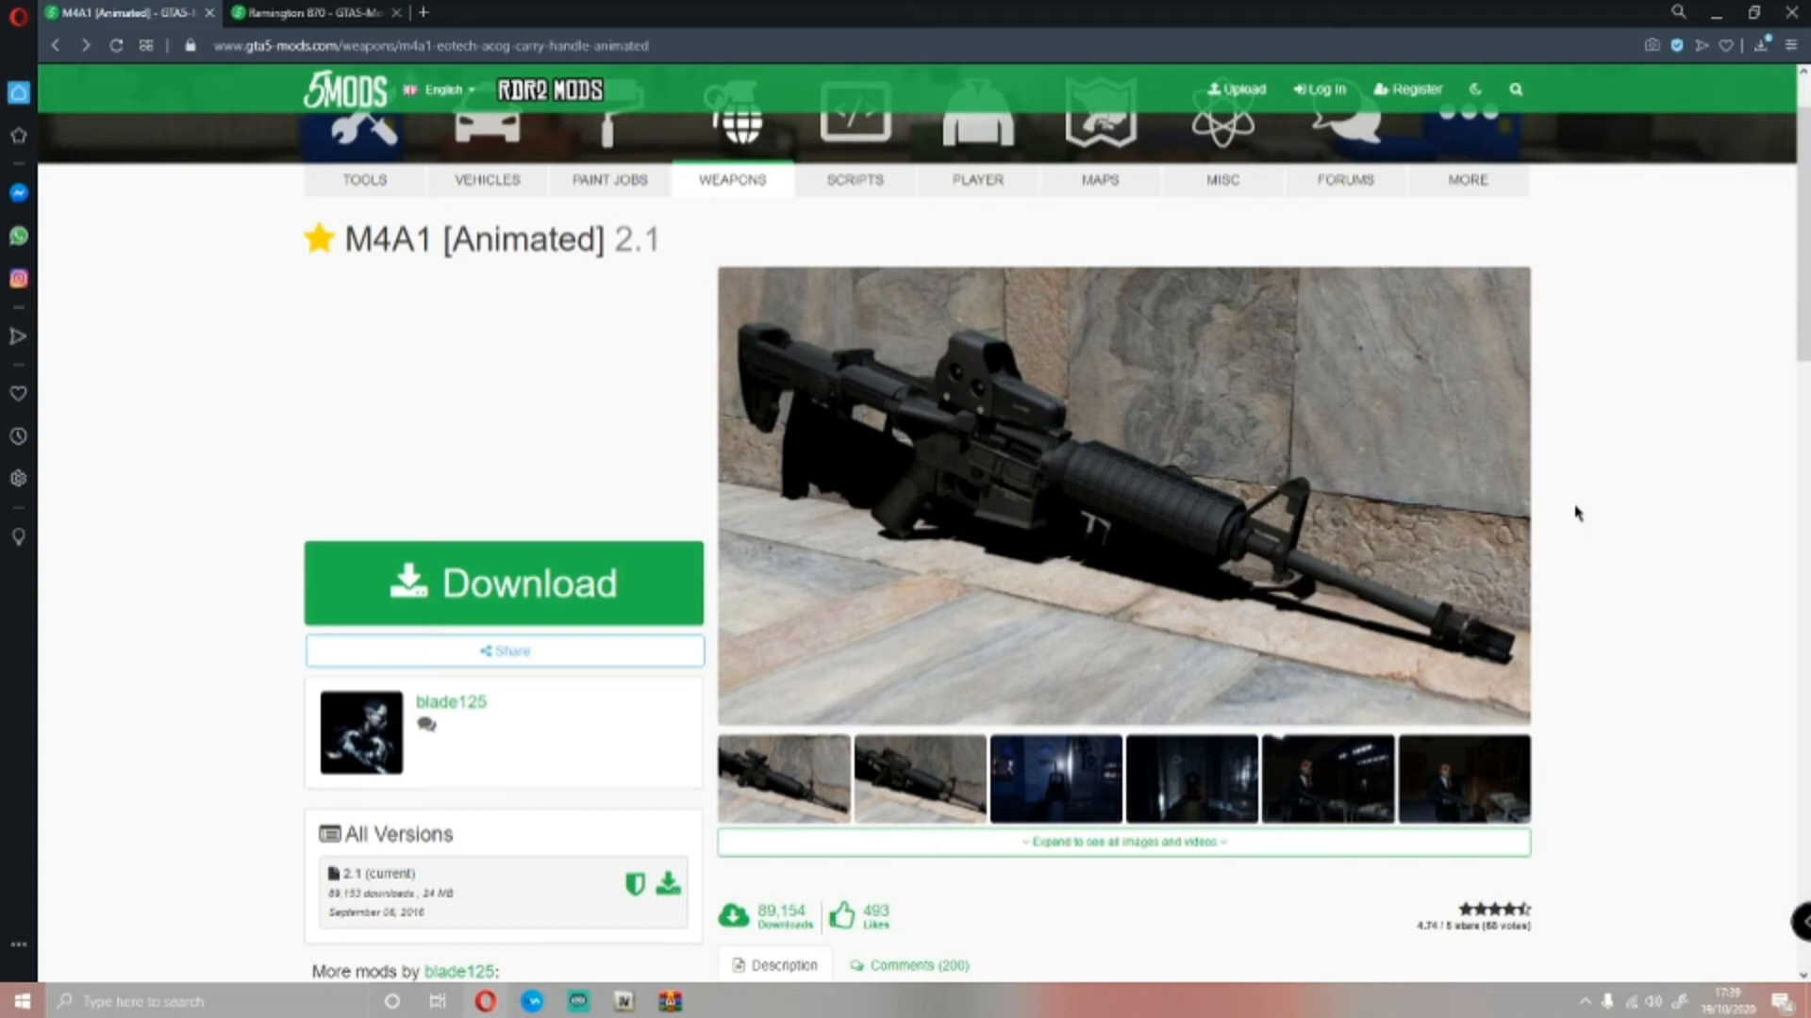
click(924, 784)
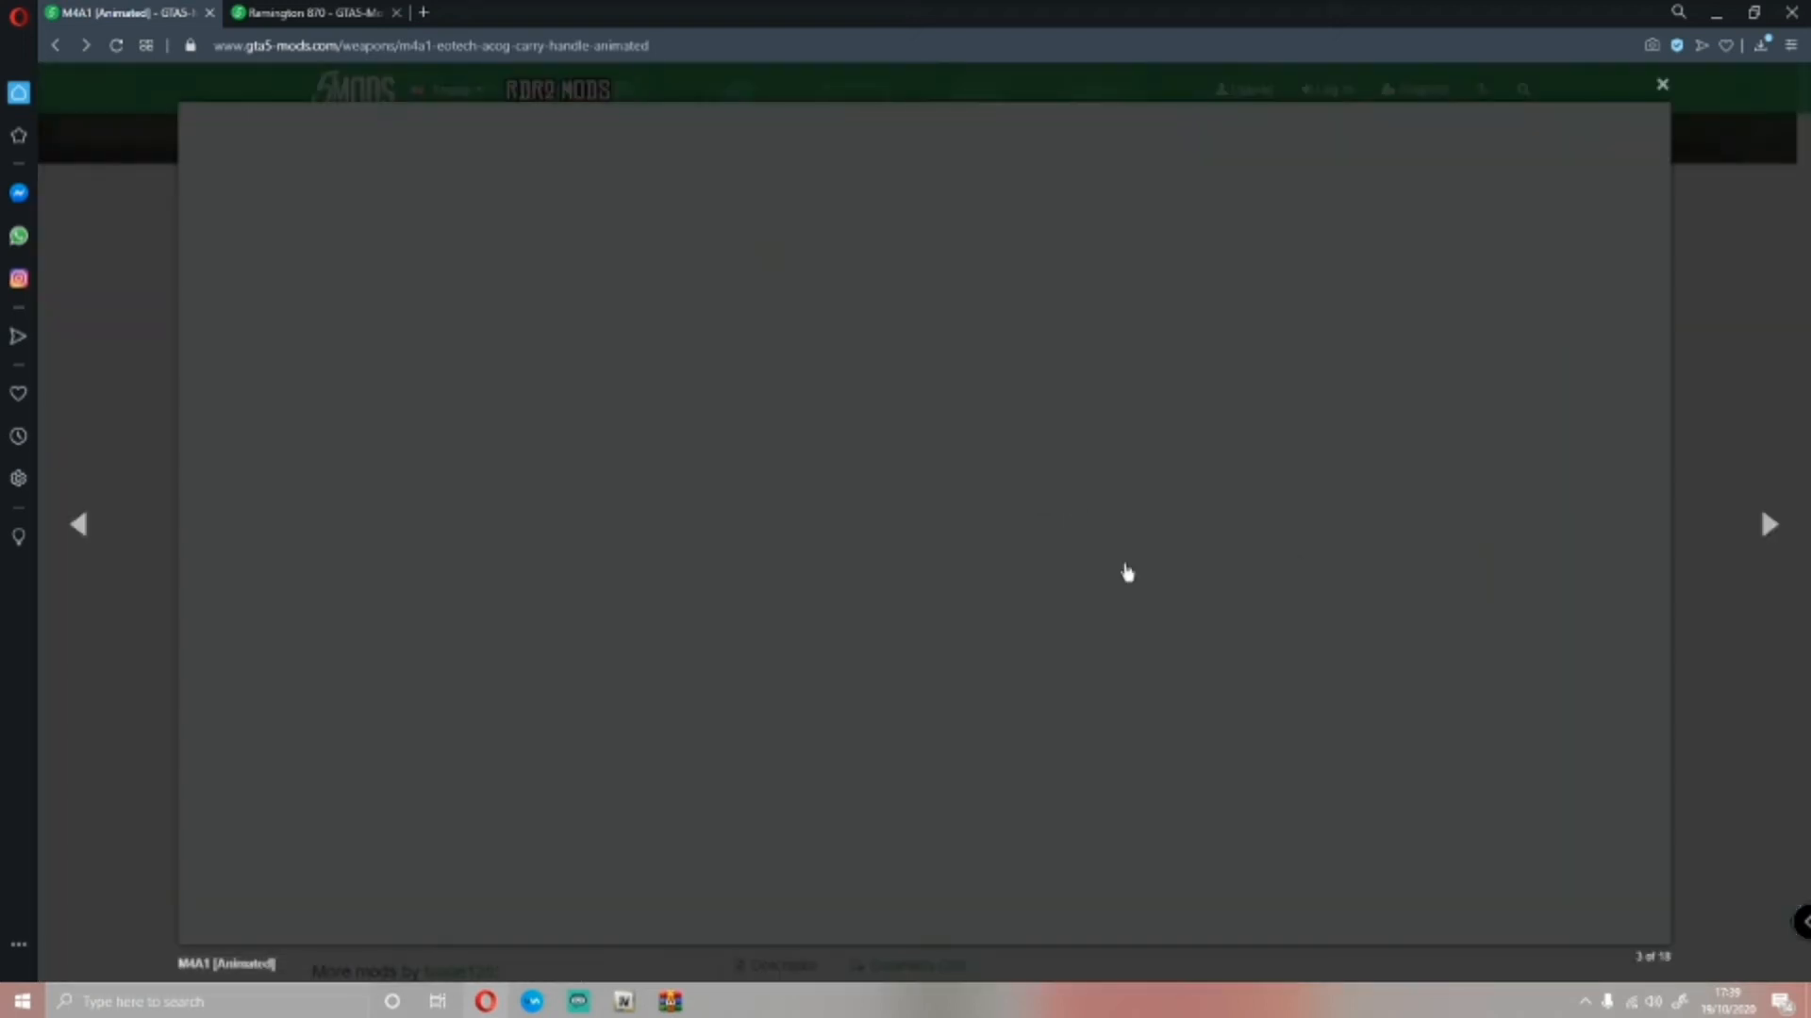
click(1664, 88)
click(775, 809)
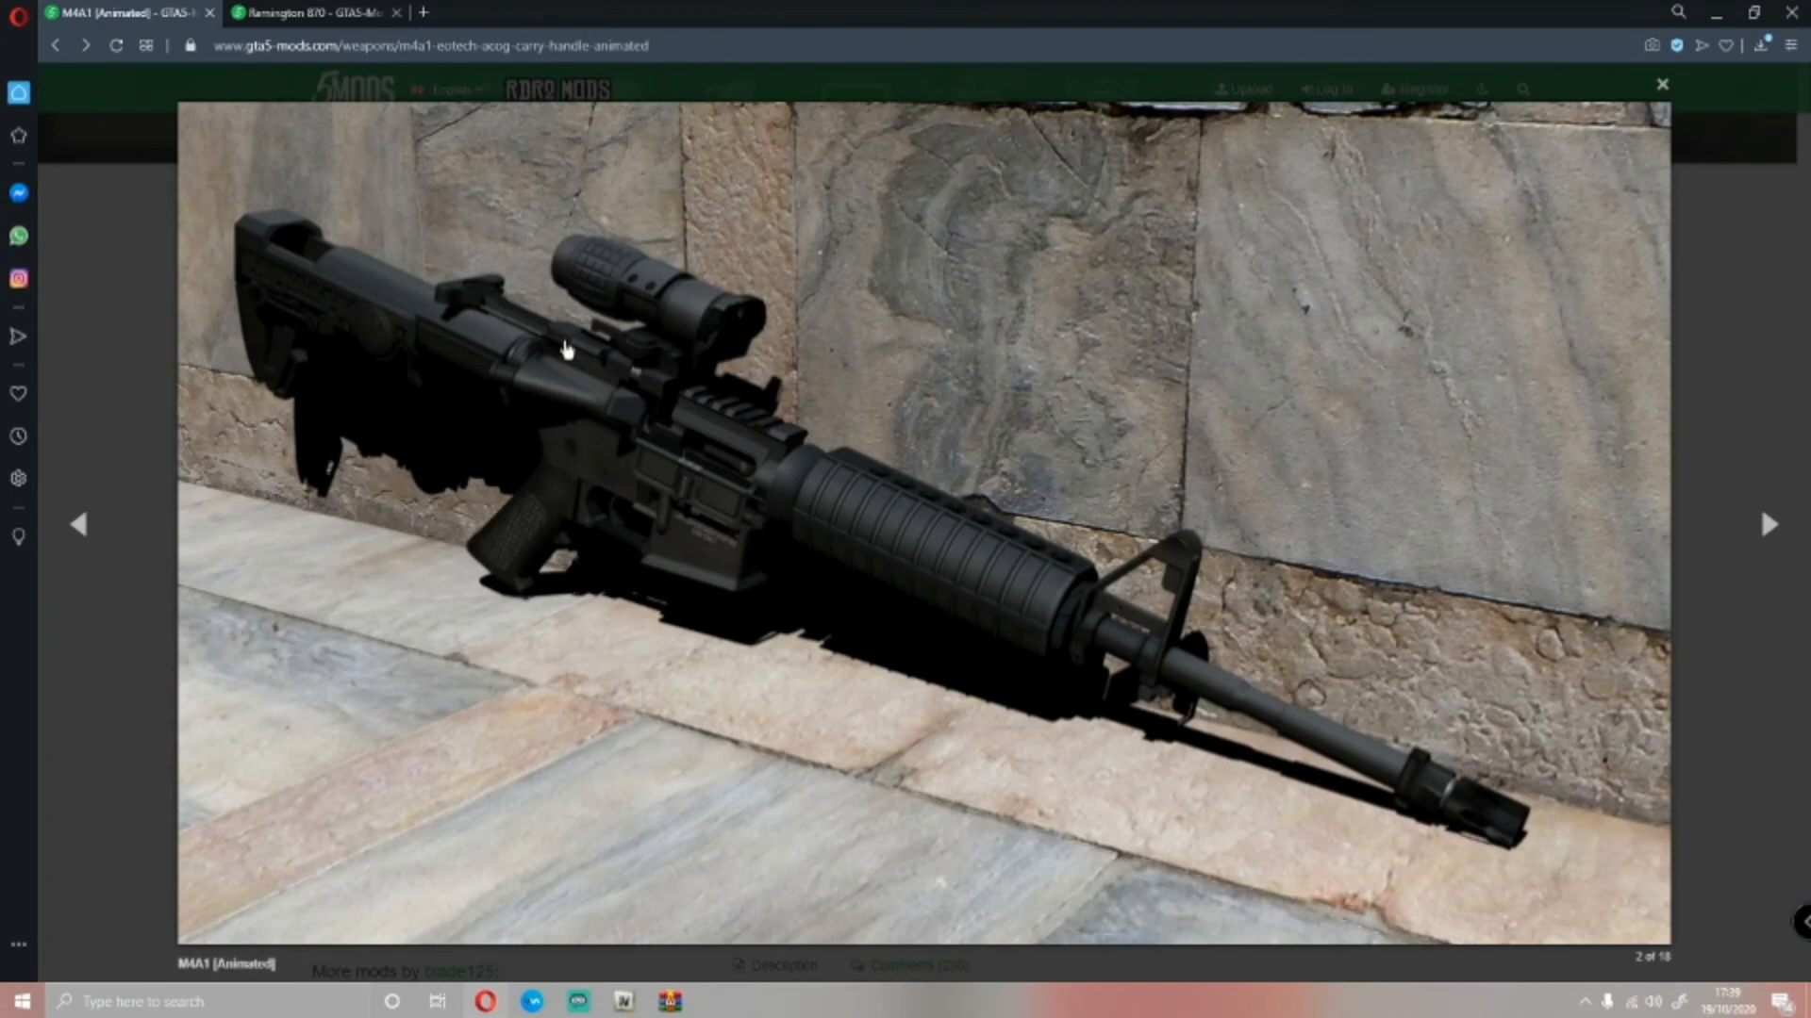
click(1661, 84)
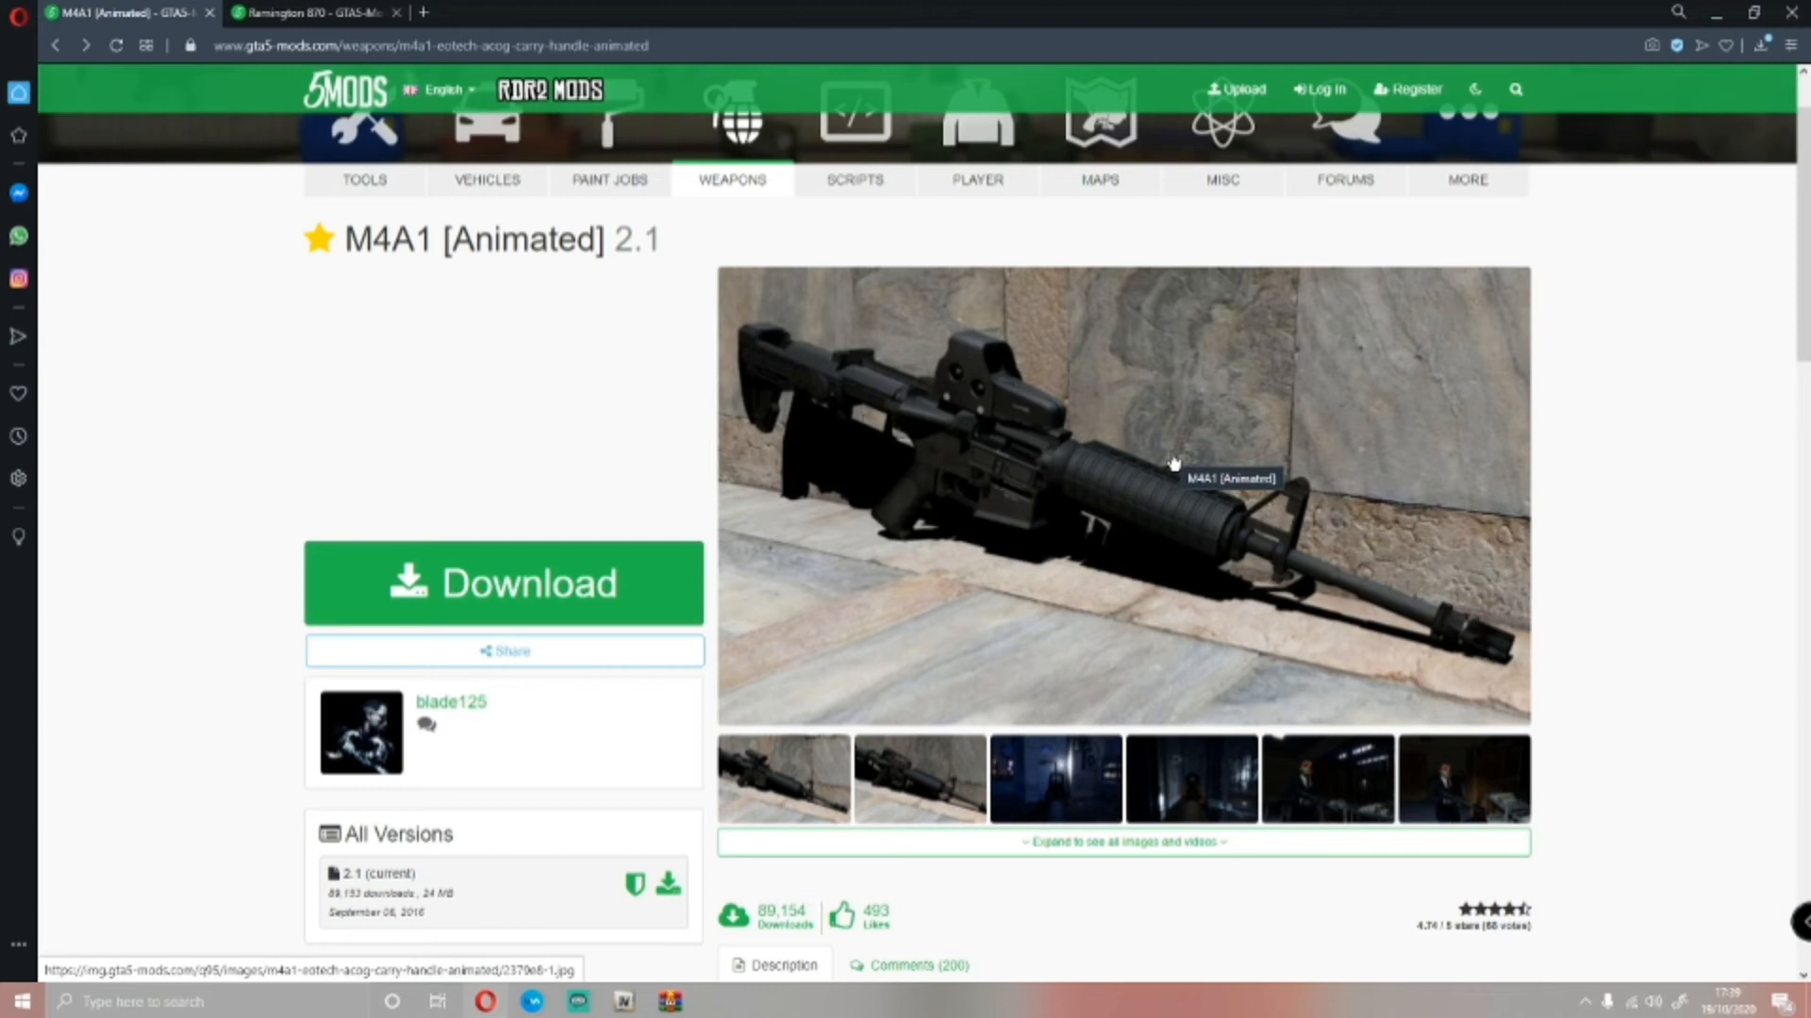
Switch to the Remington 870 page, close the M4A1 page and browse the shotgun's screenshots
click(298, 7)
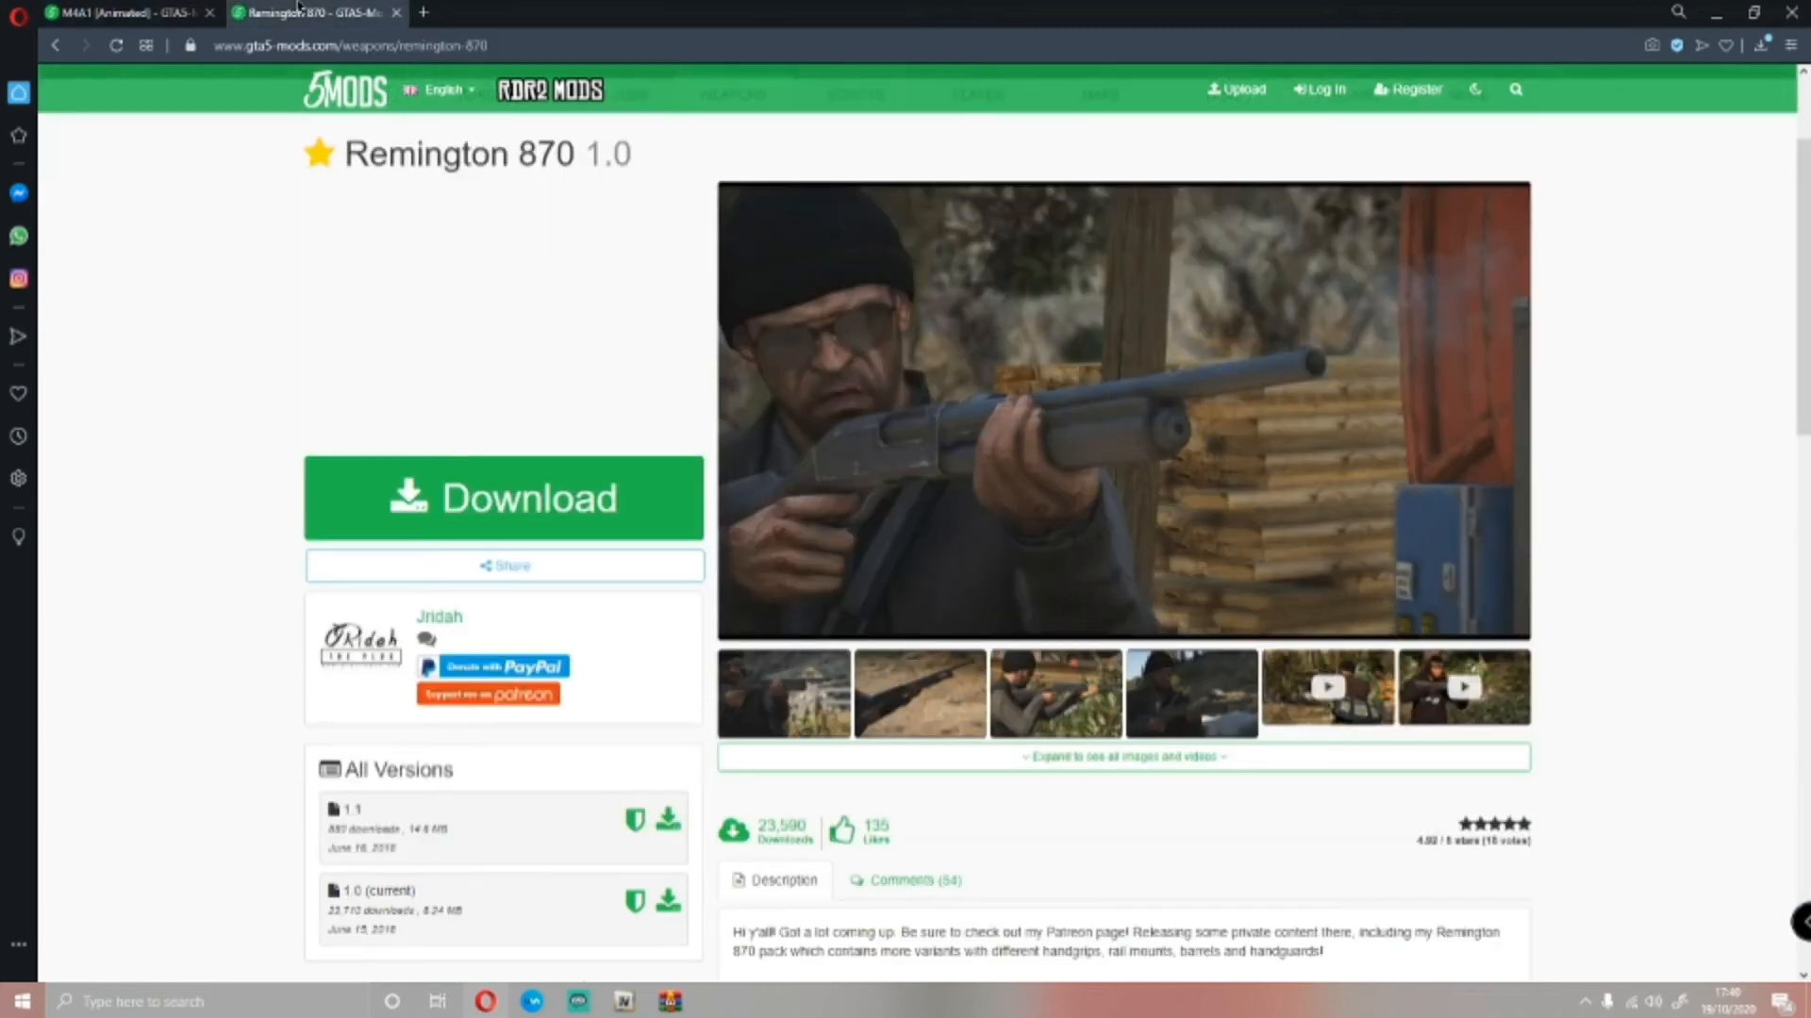
click(209, 13)
scroll(990, 486, up, 1)
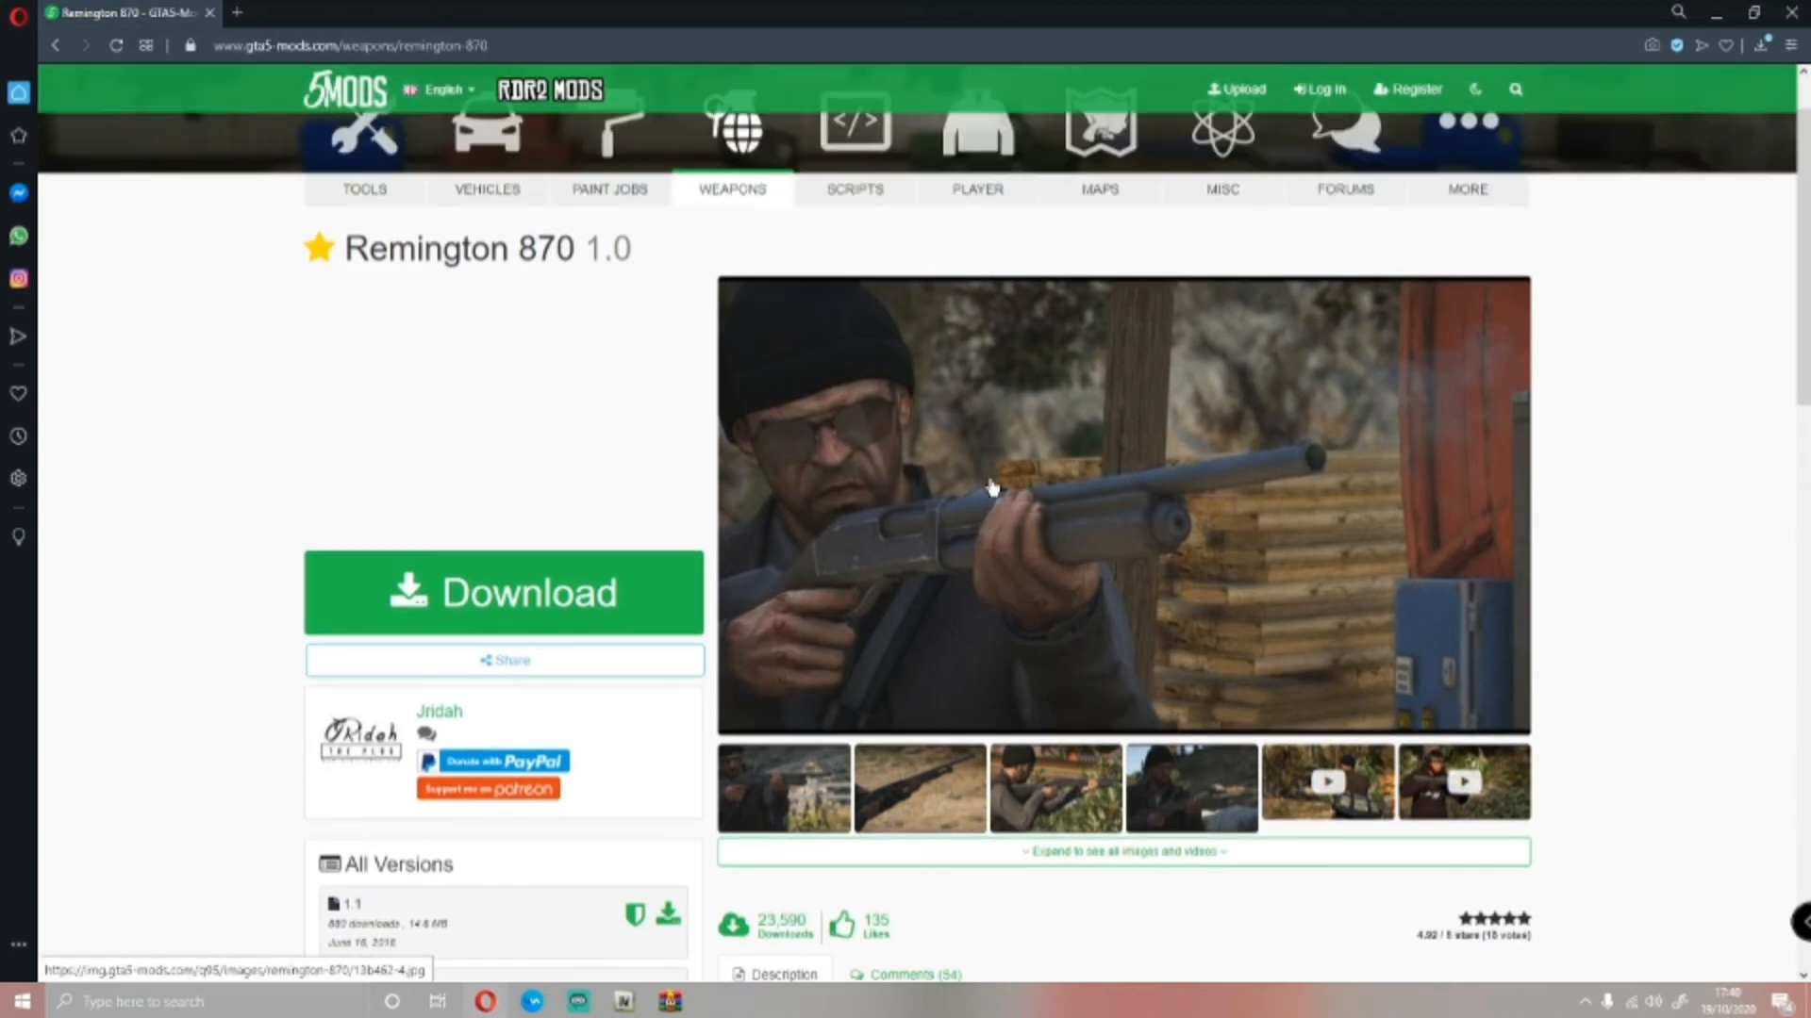
scroll(992, 488, down, 1)
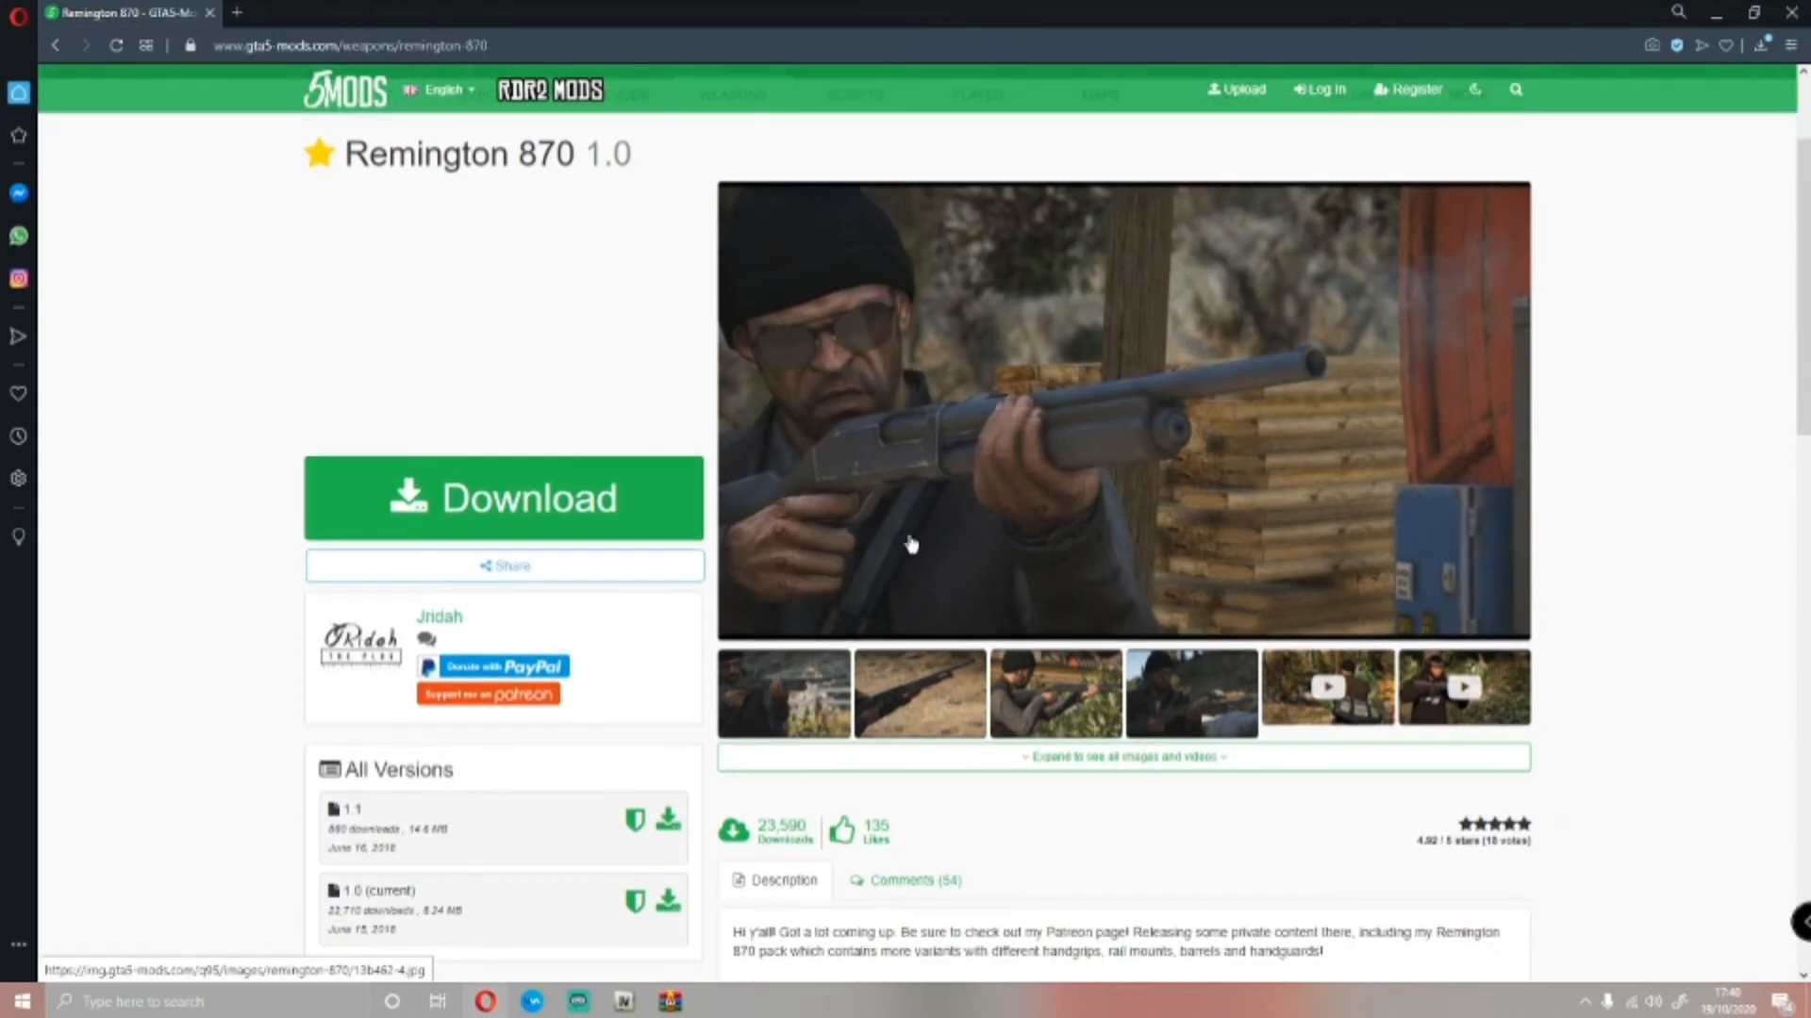
click(815, 696)
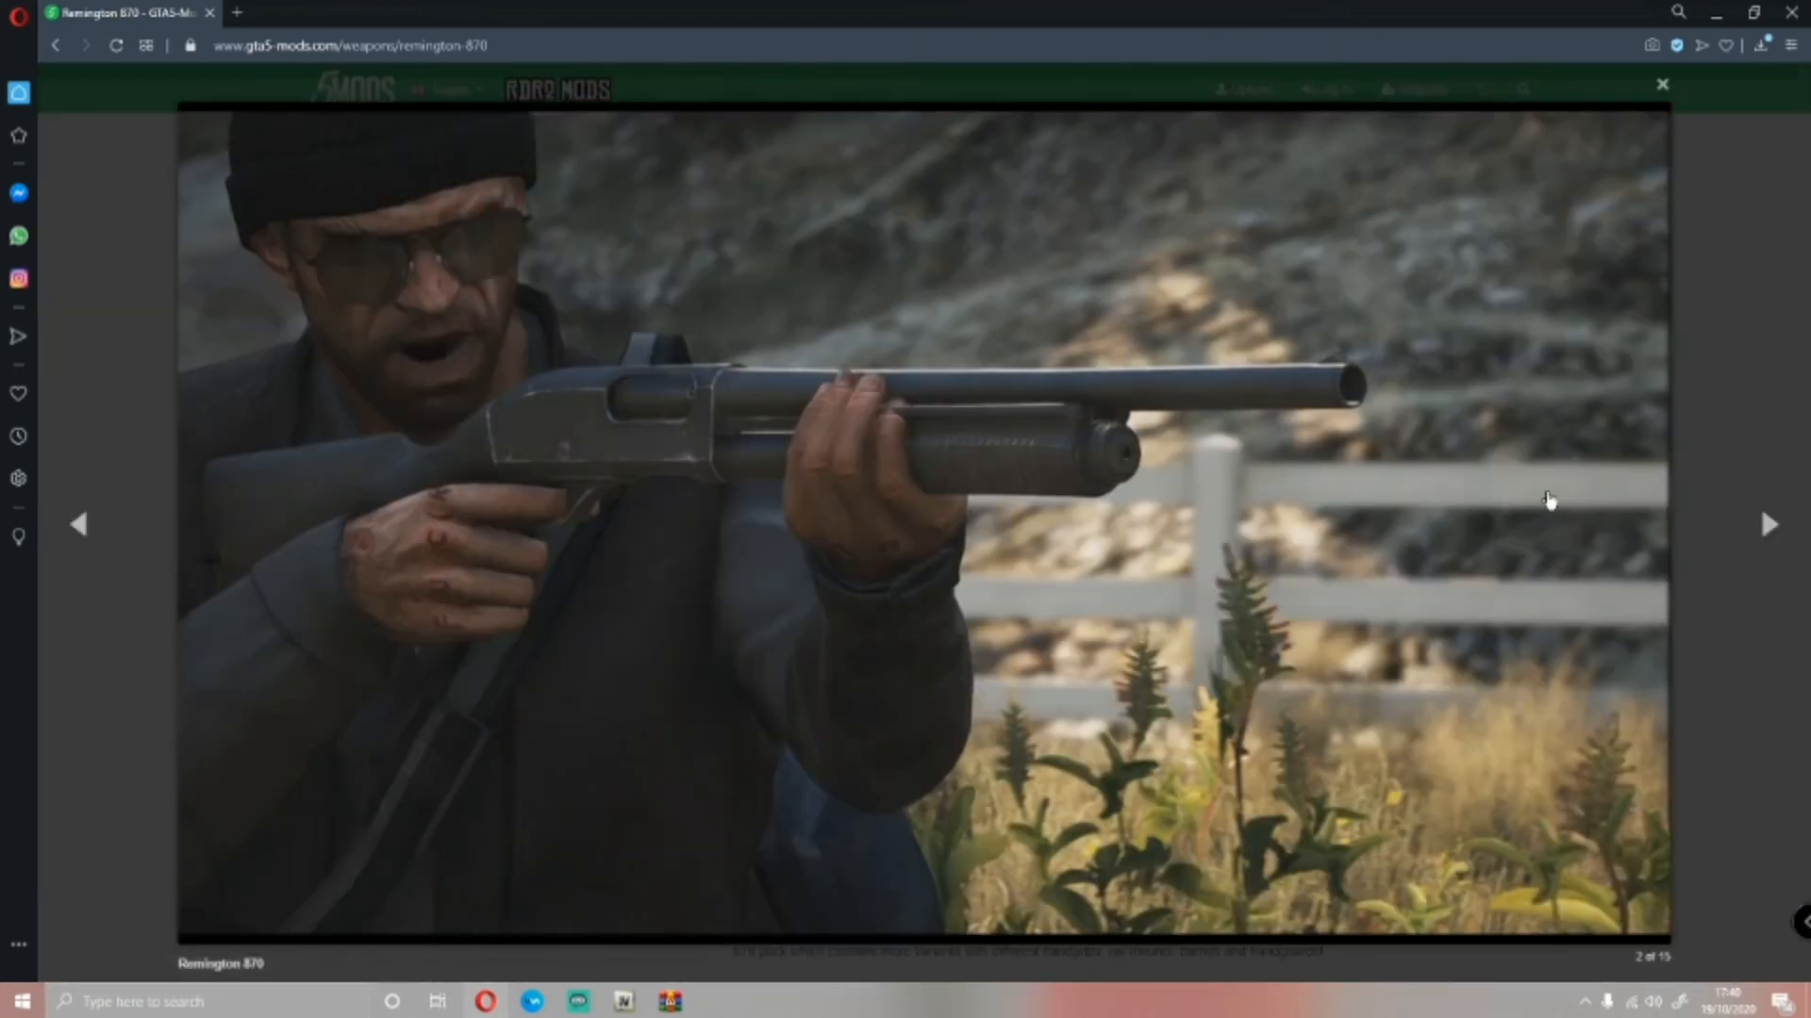
click(1768, 526)
click(1768, 526)
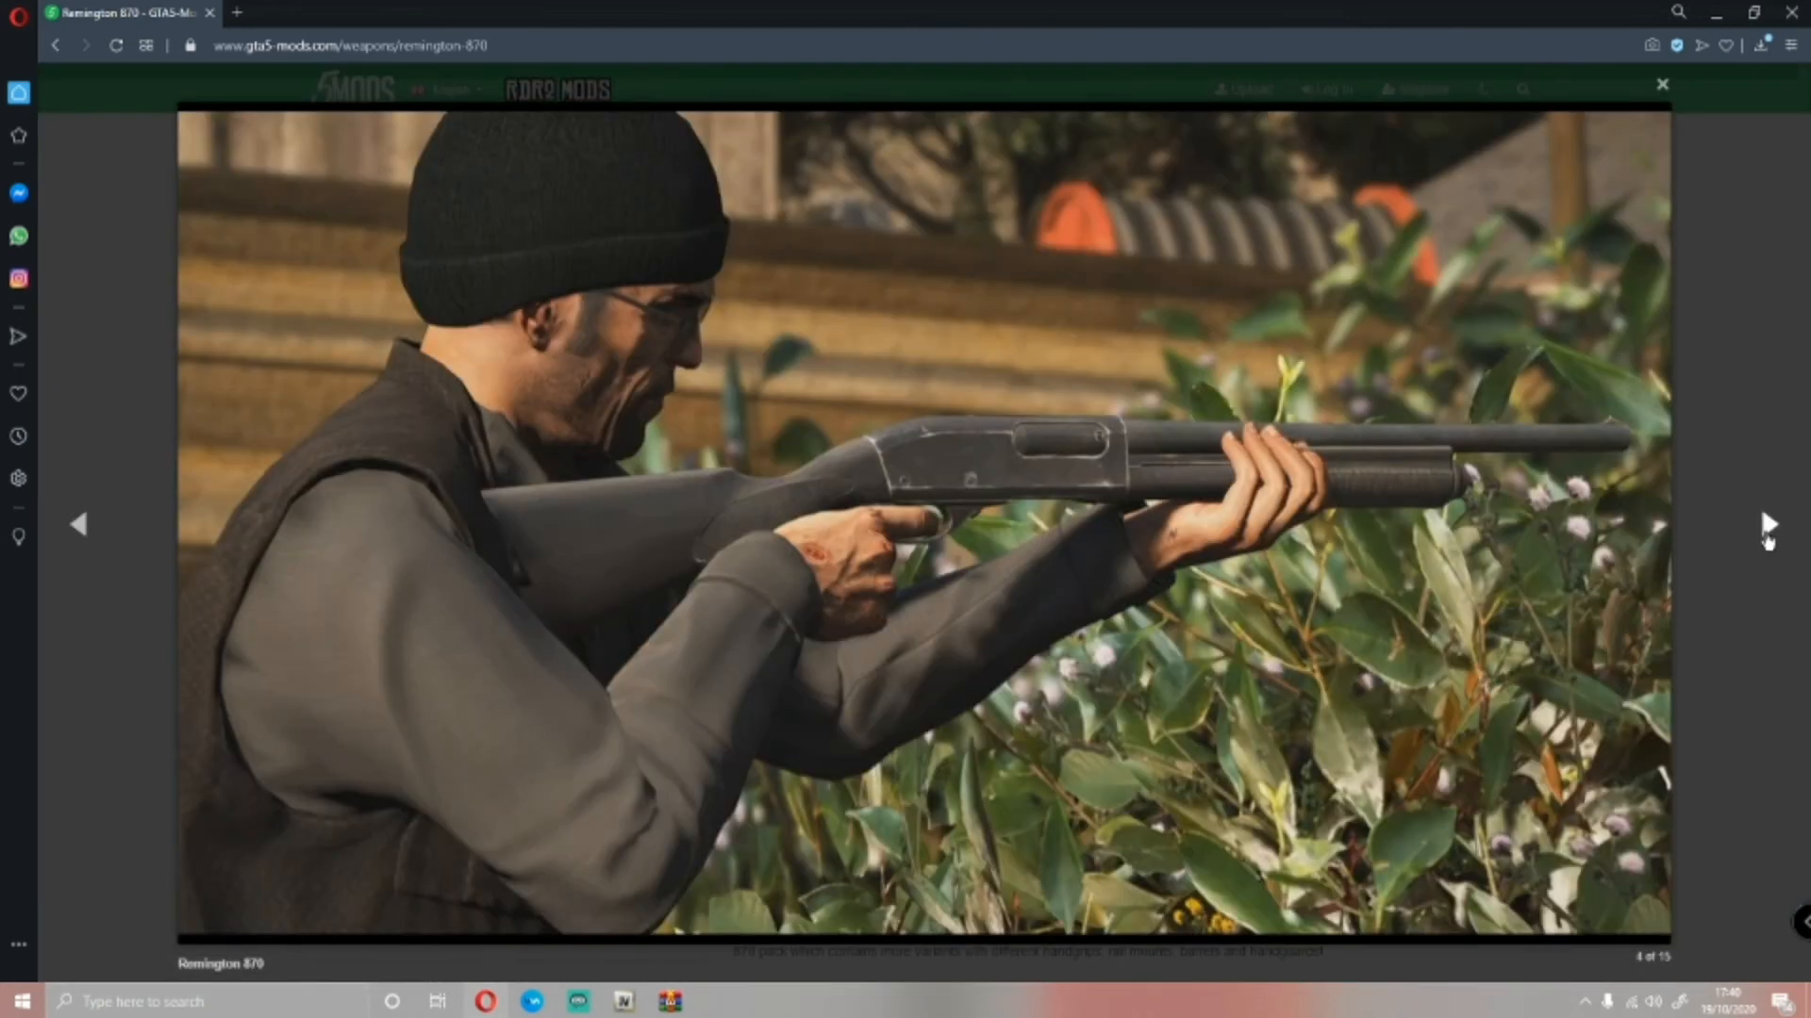
click(1768, 528)
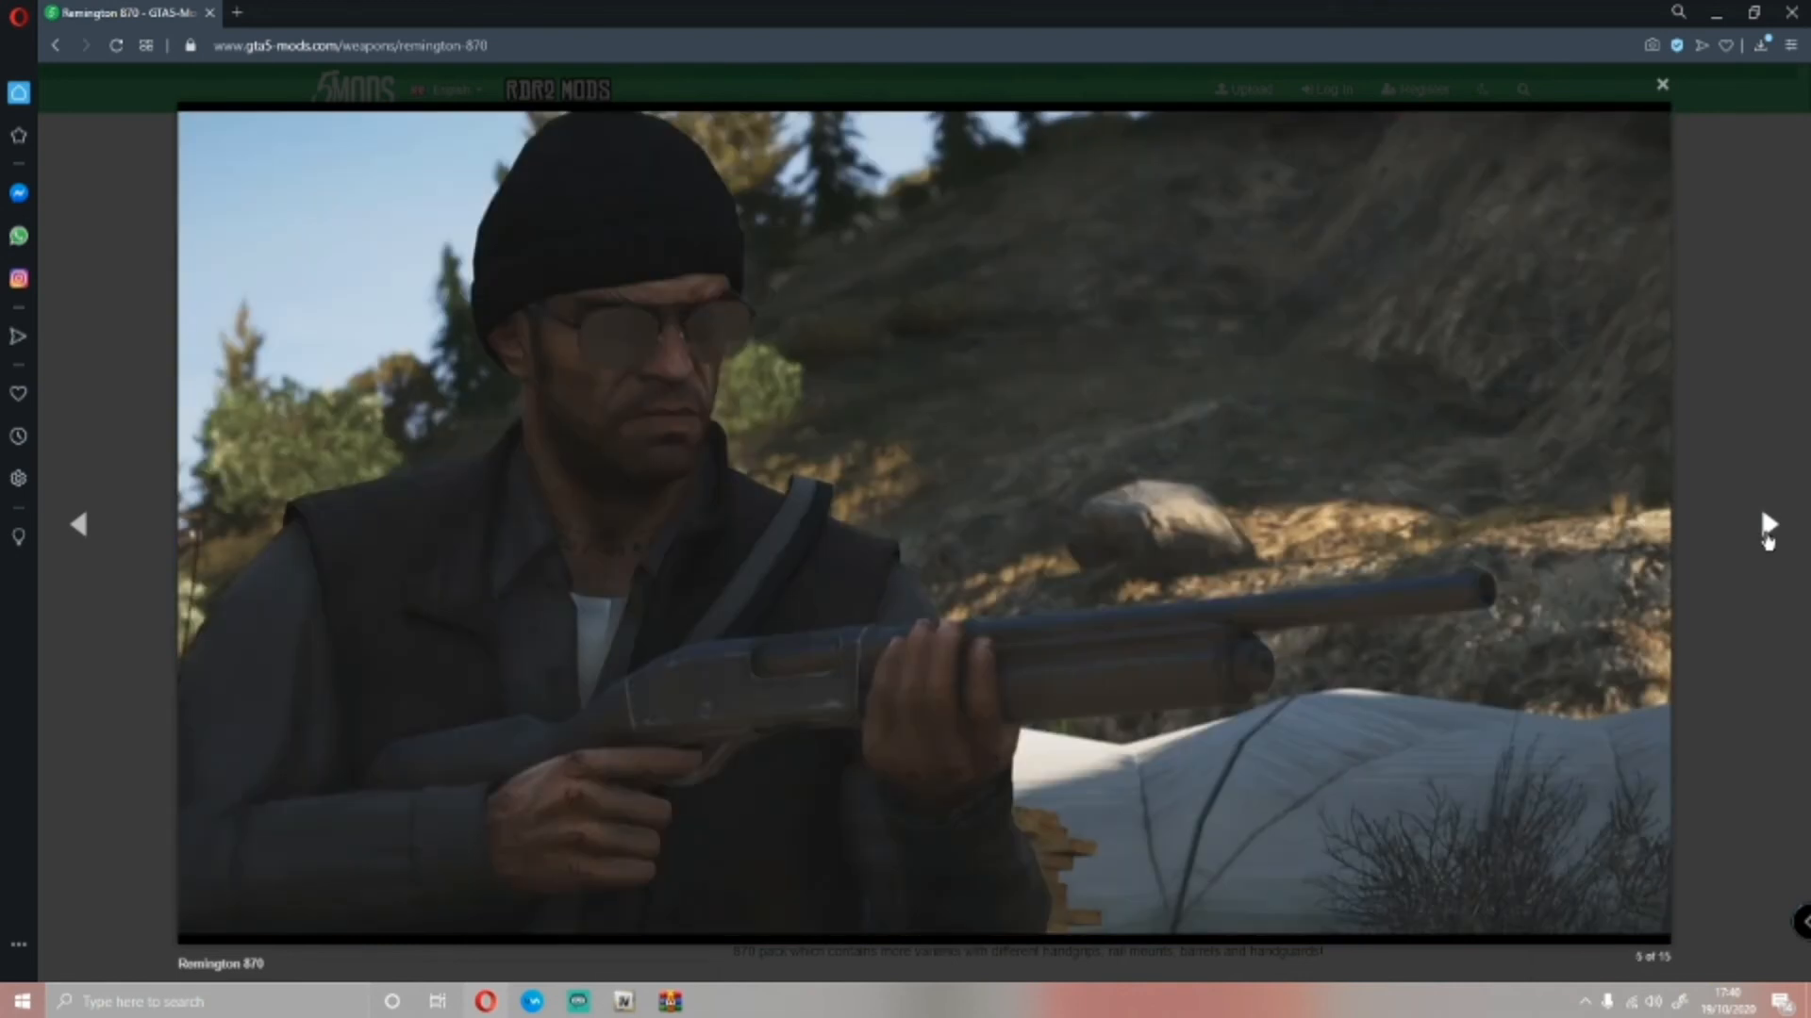
click(1768, 528)
click(1343, 269)
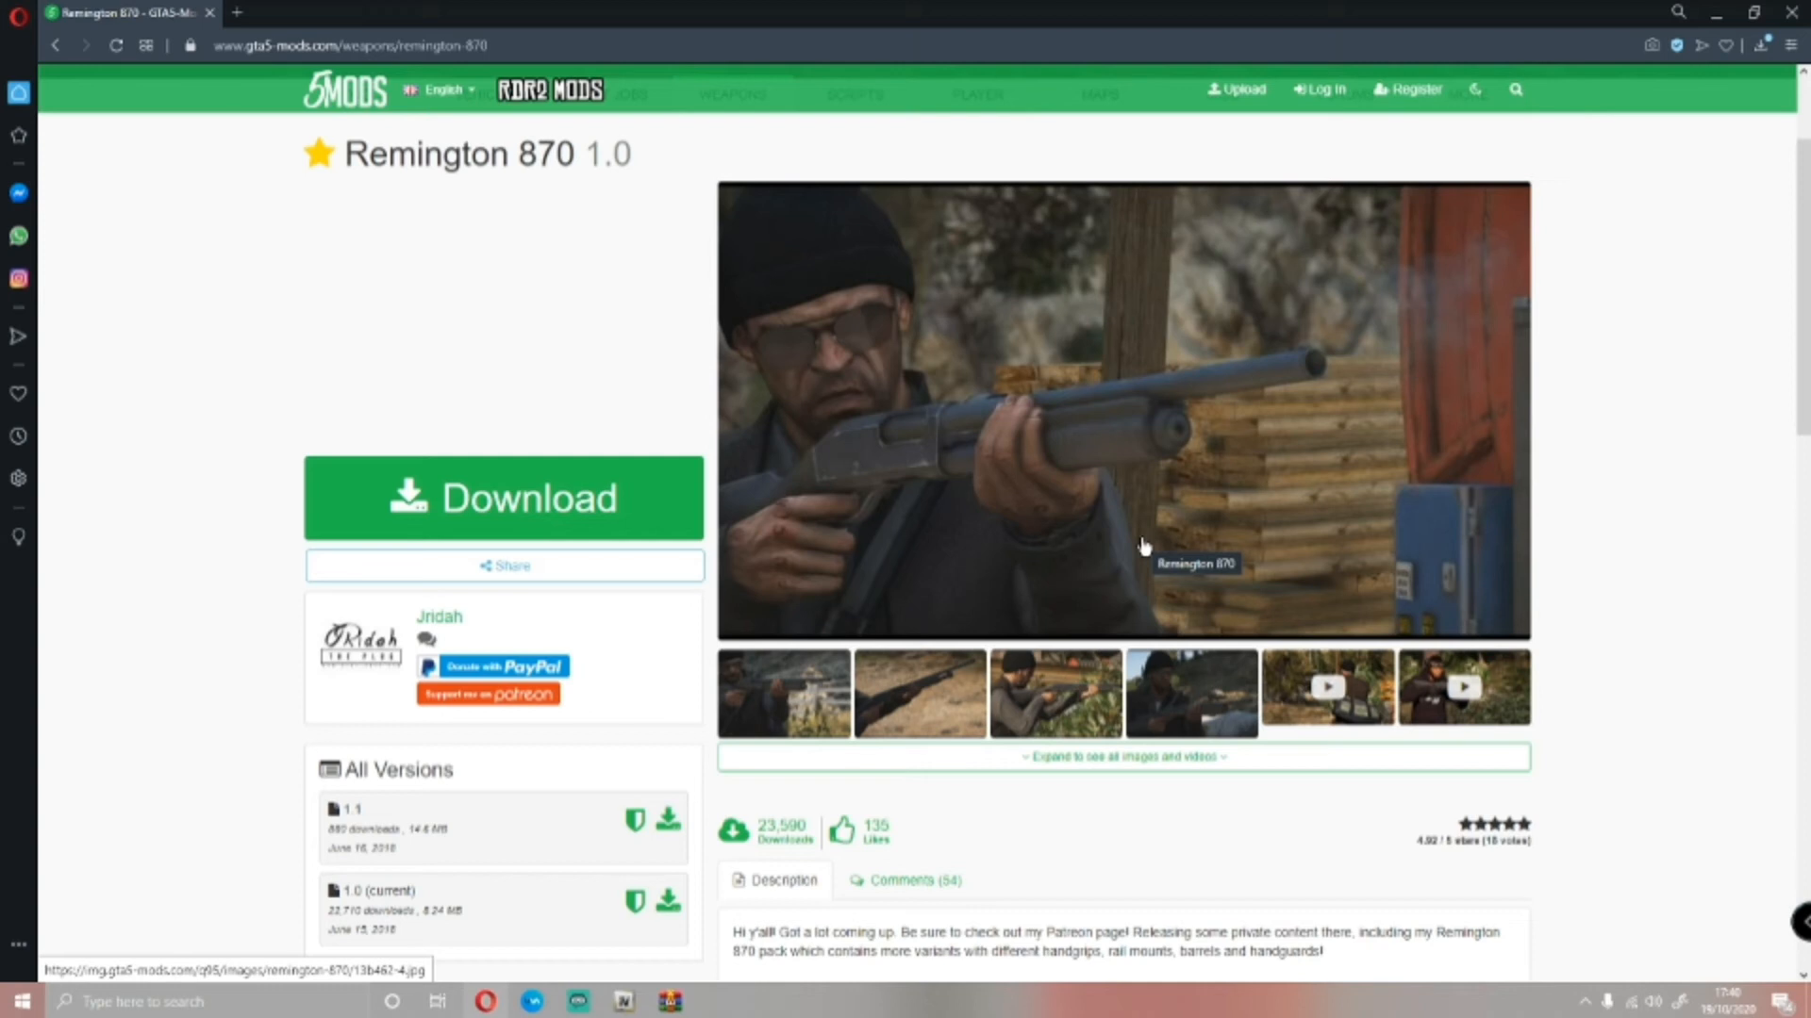
Download the Remington 870 mod, open its archive in WinRAR and enter the Speedfeed Handguard folder
click(434, 500)
click(910, 495)
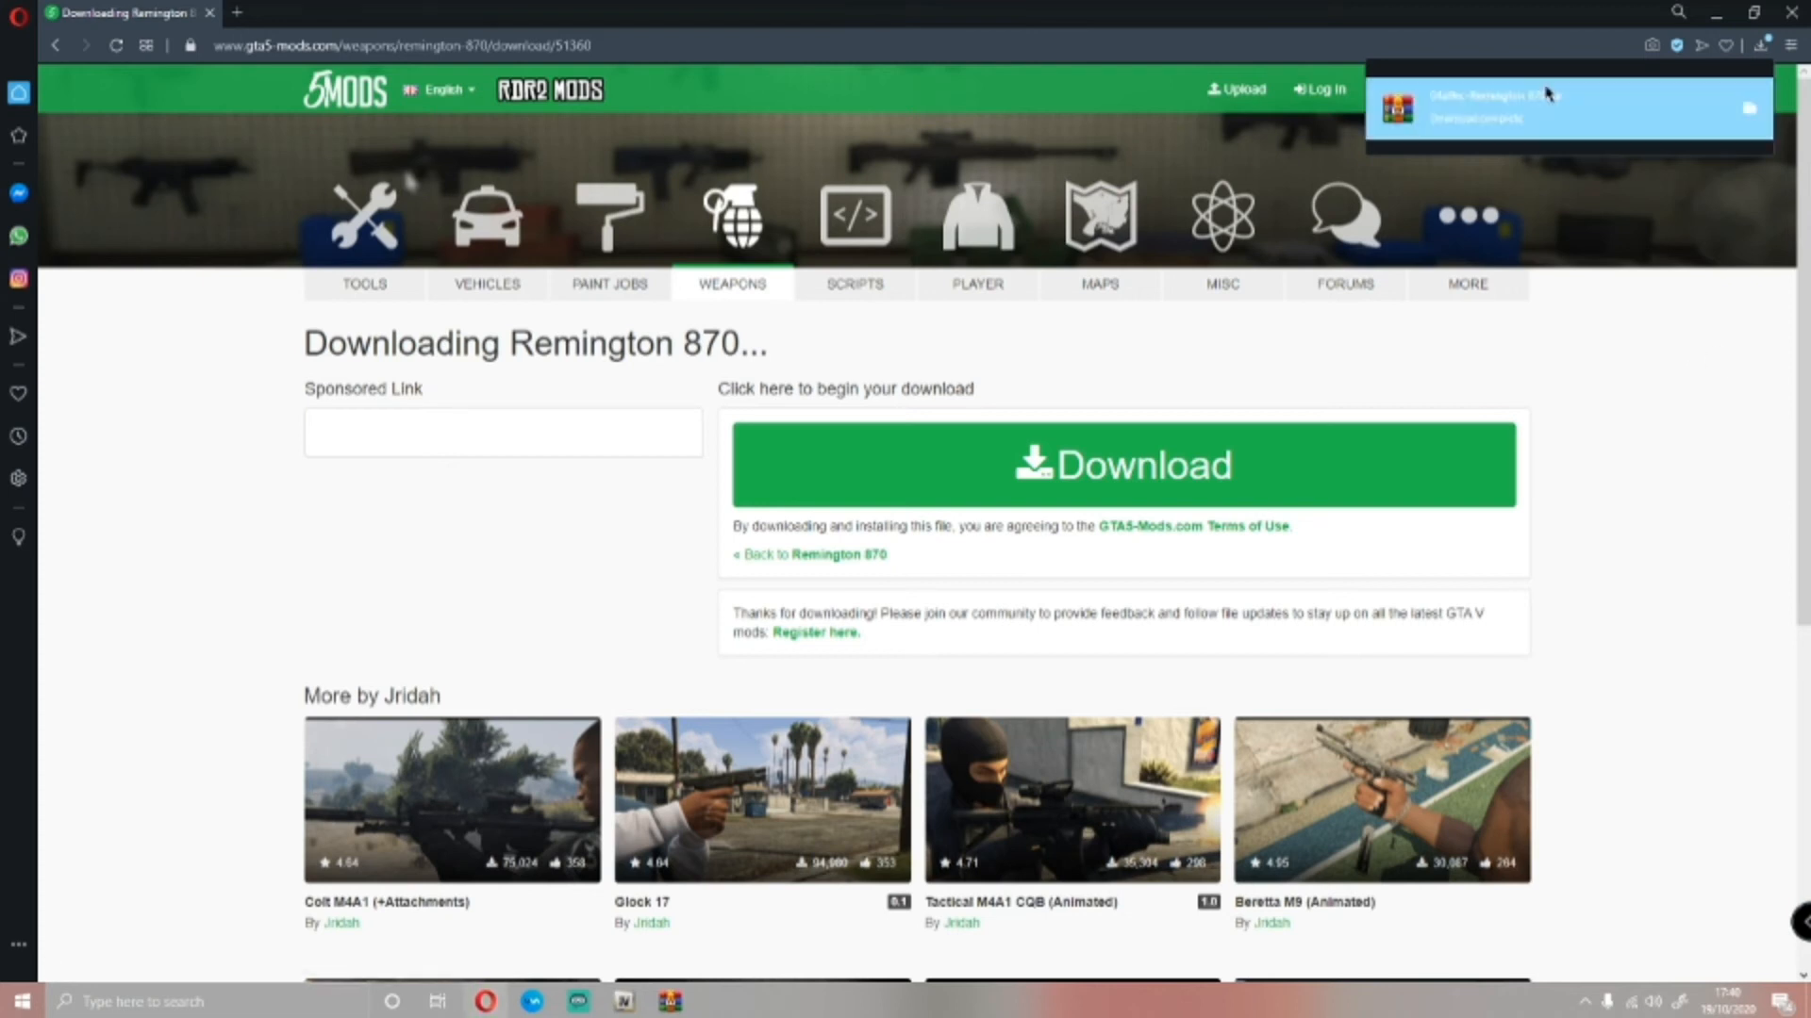
click(1299, 485)
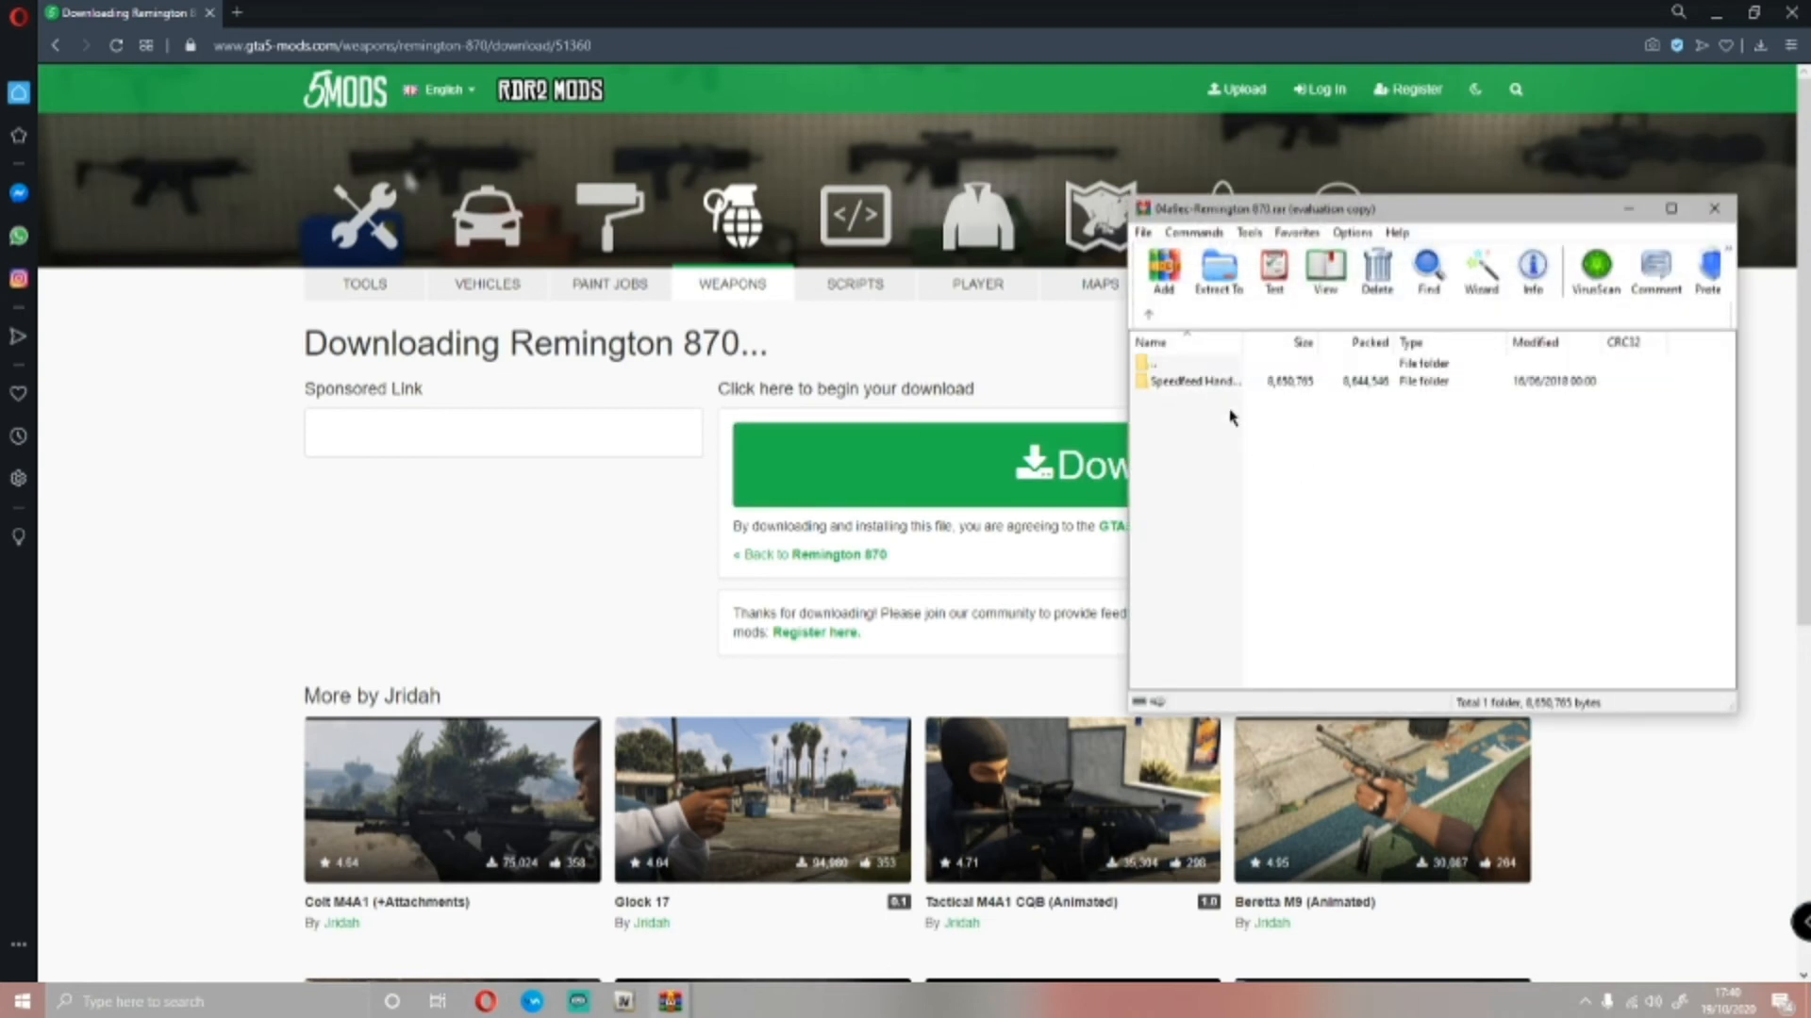
click(1051, 441)
click(1193, 385)
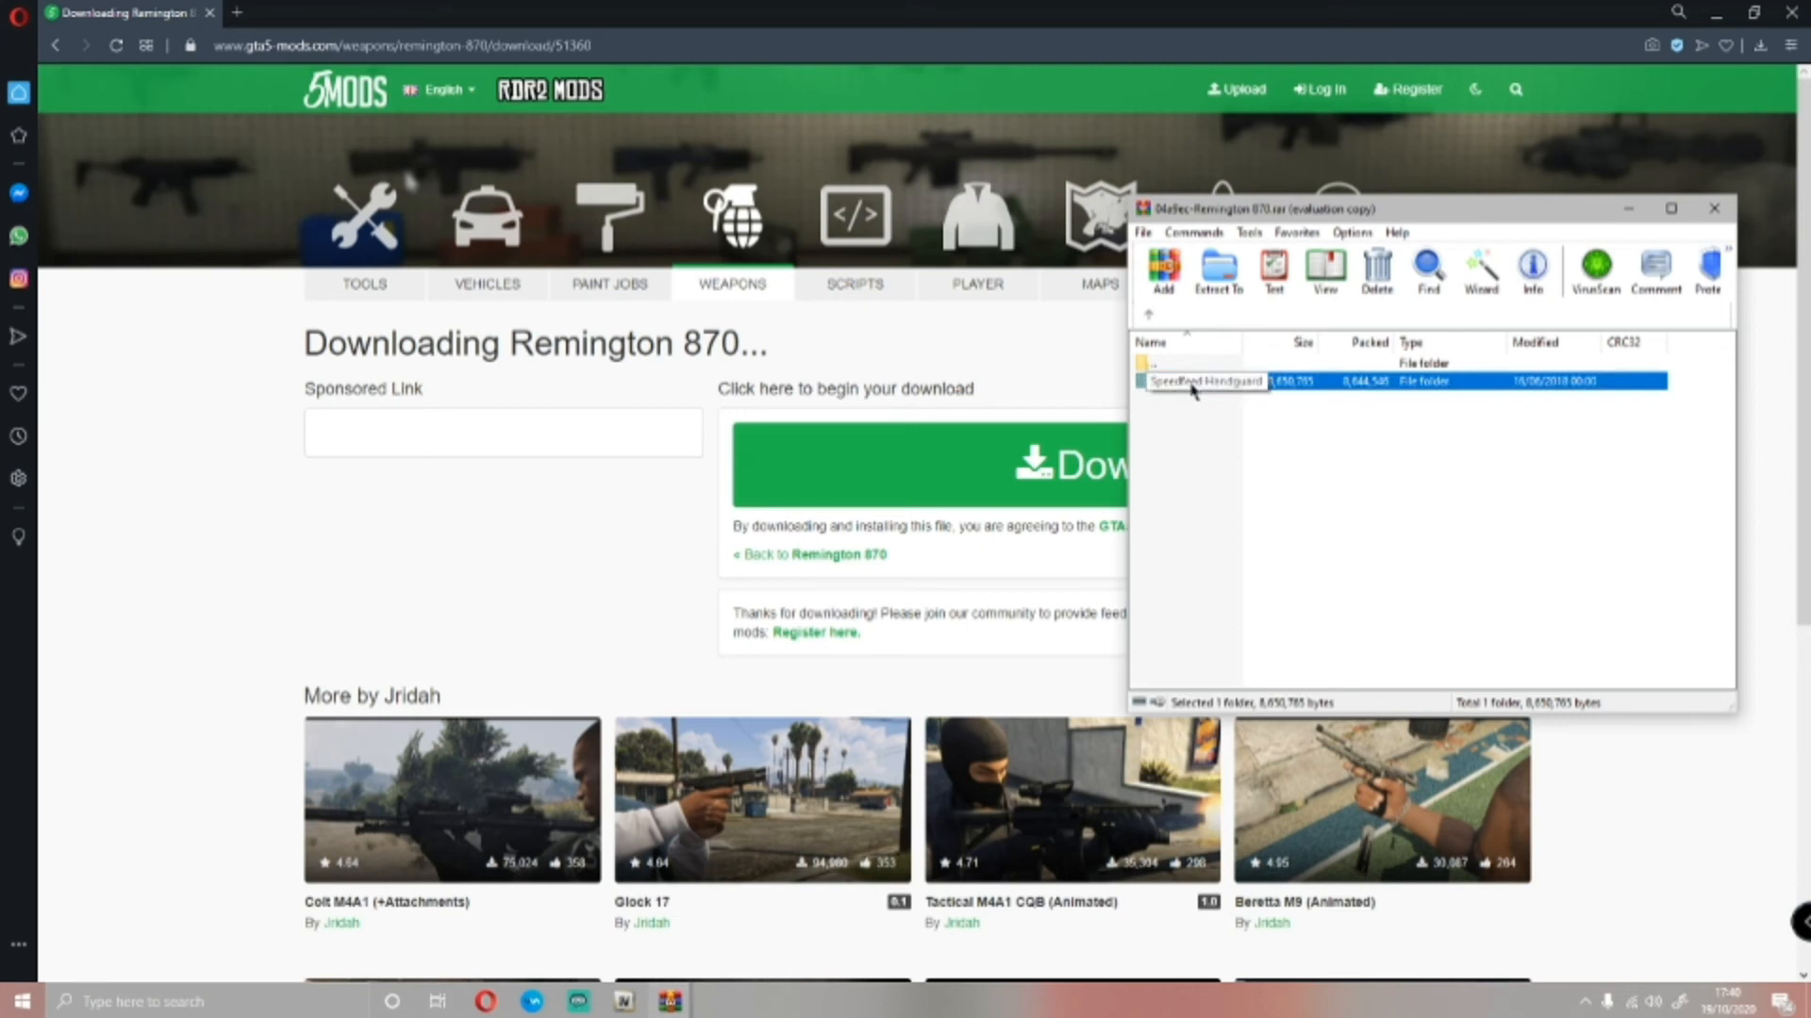
double_click(1193, 384)
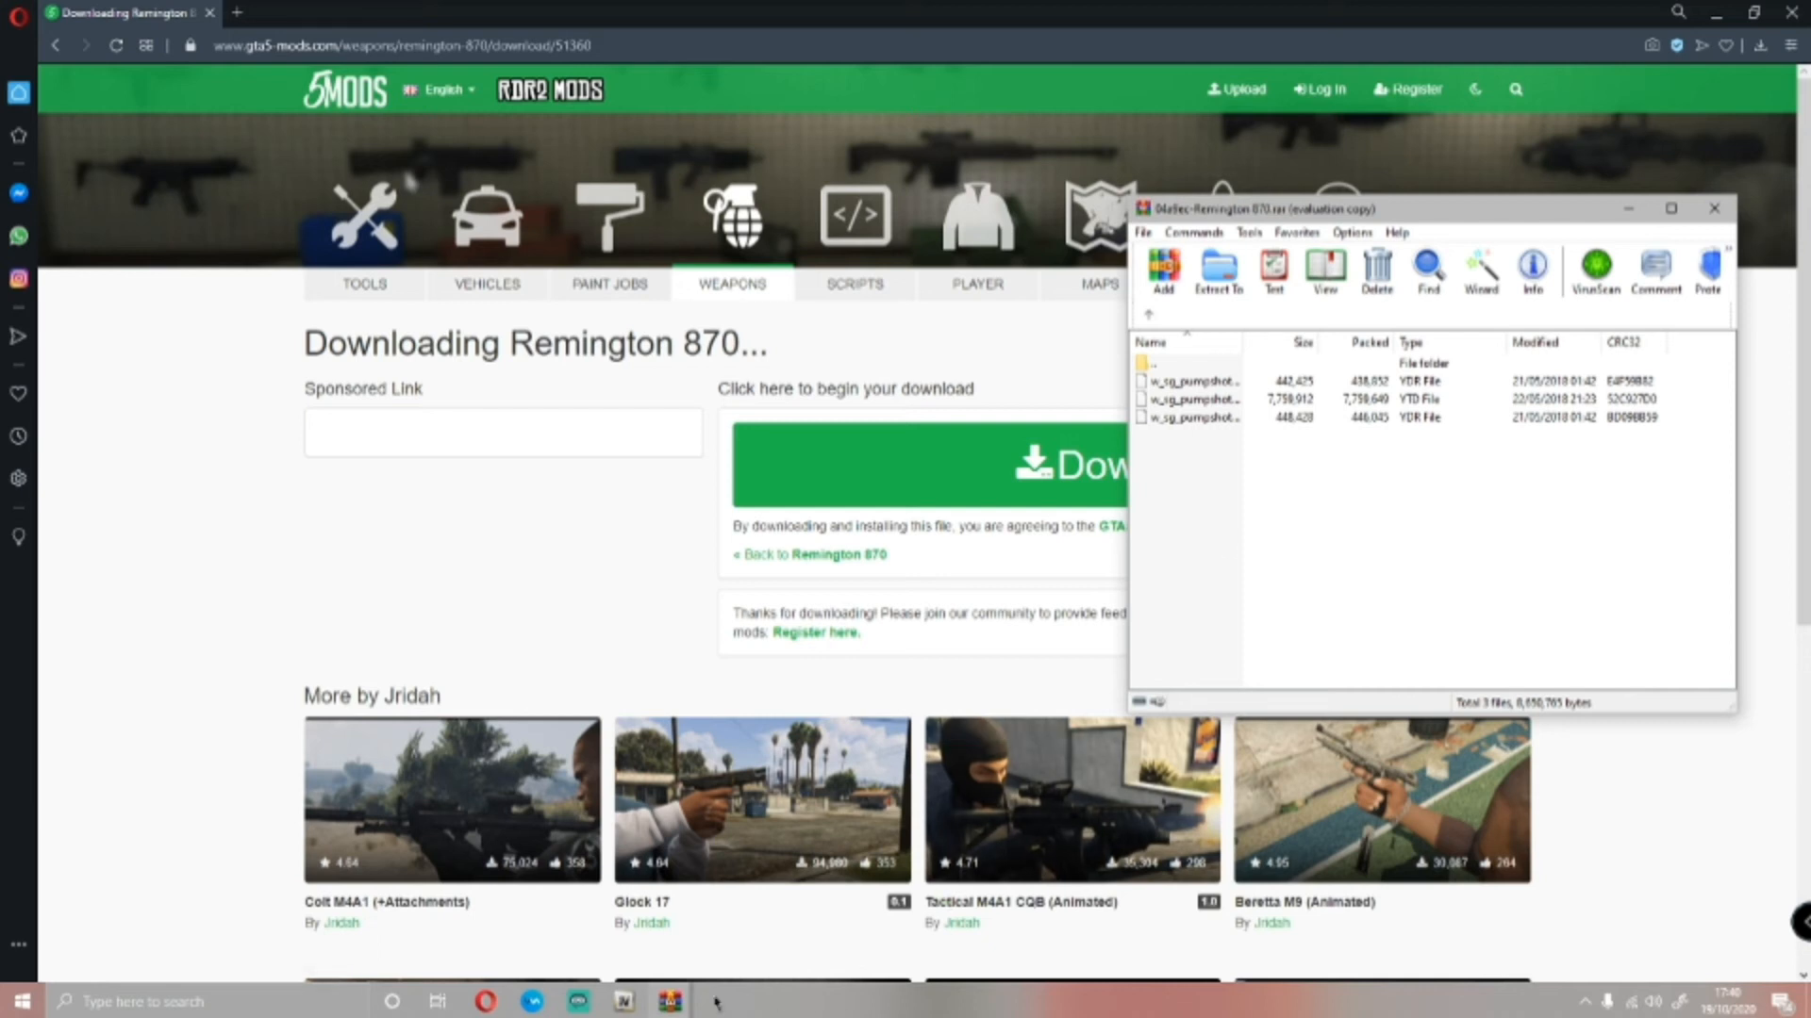
Bring OpenIV back beside the Remington archive and browse from the mods folder to update/x64/dlcpacks
click(615, 994)
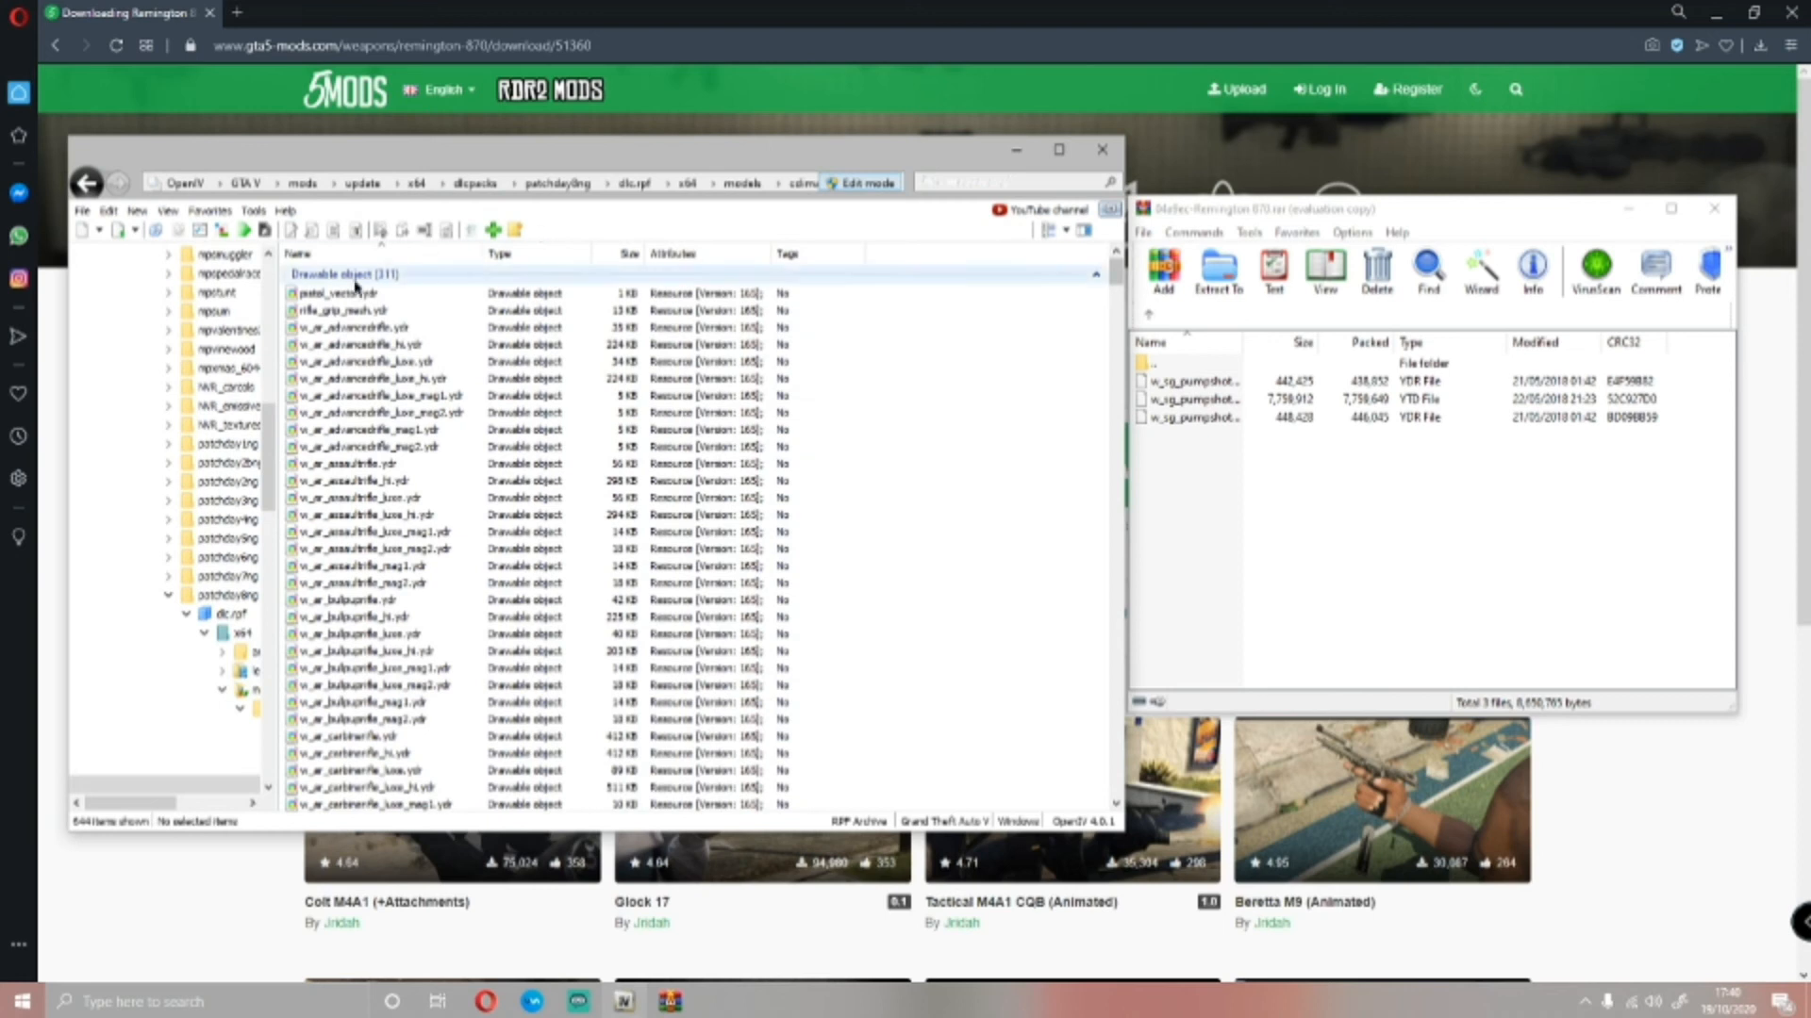
scroll(229, 411, up, 10)
scroll(230, 411, up, 2)
click(156, 421)
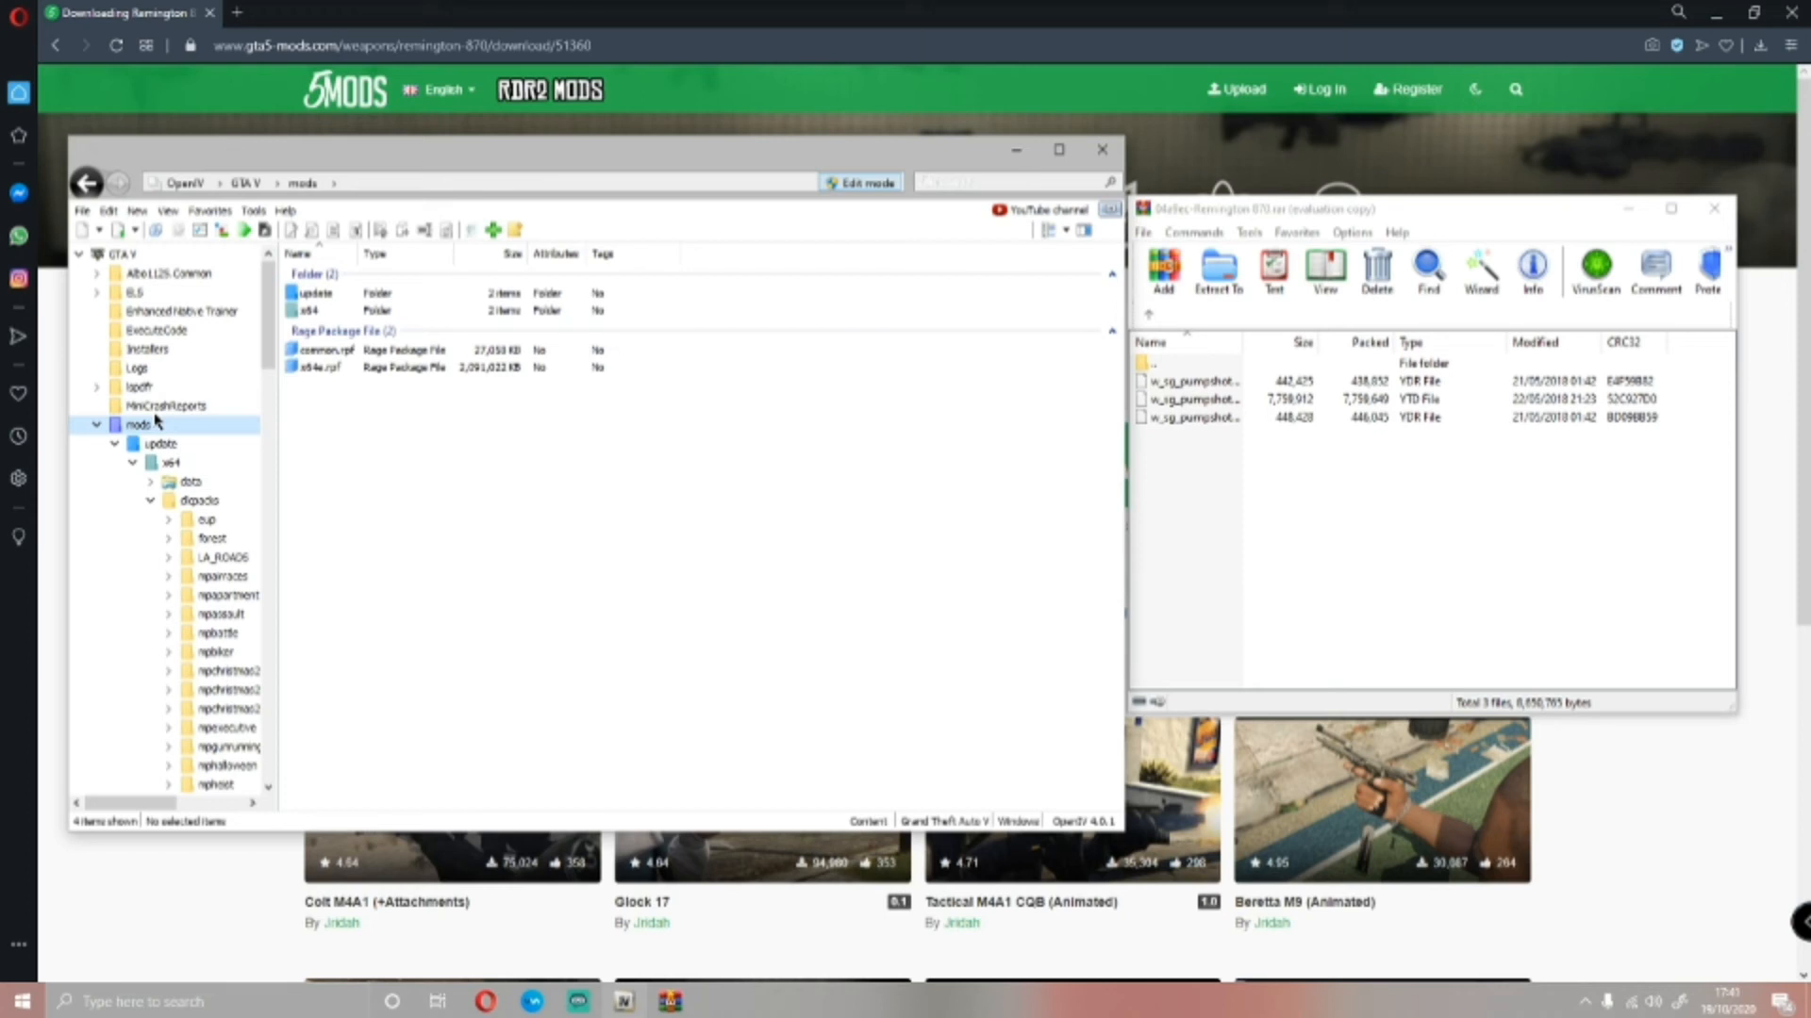
double_click(335, 293)
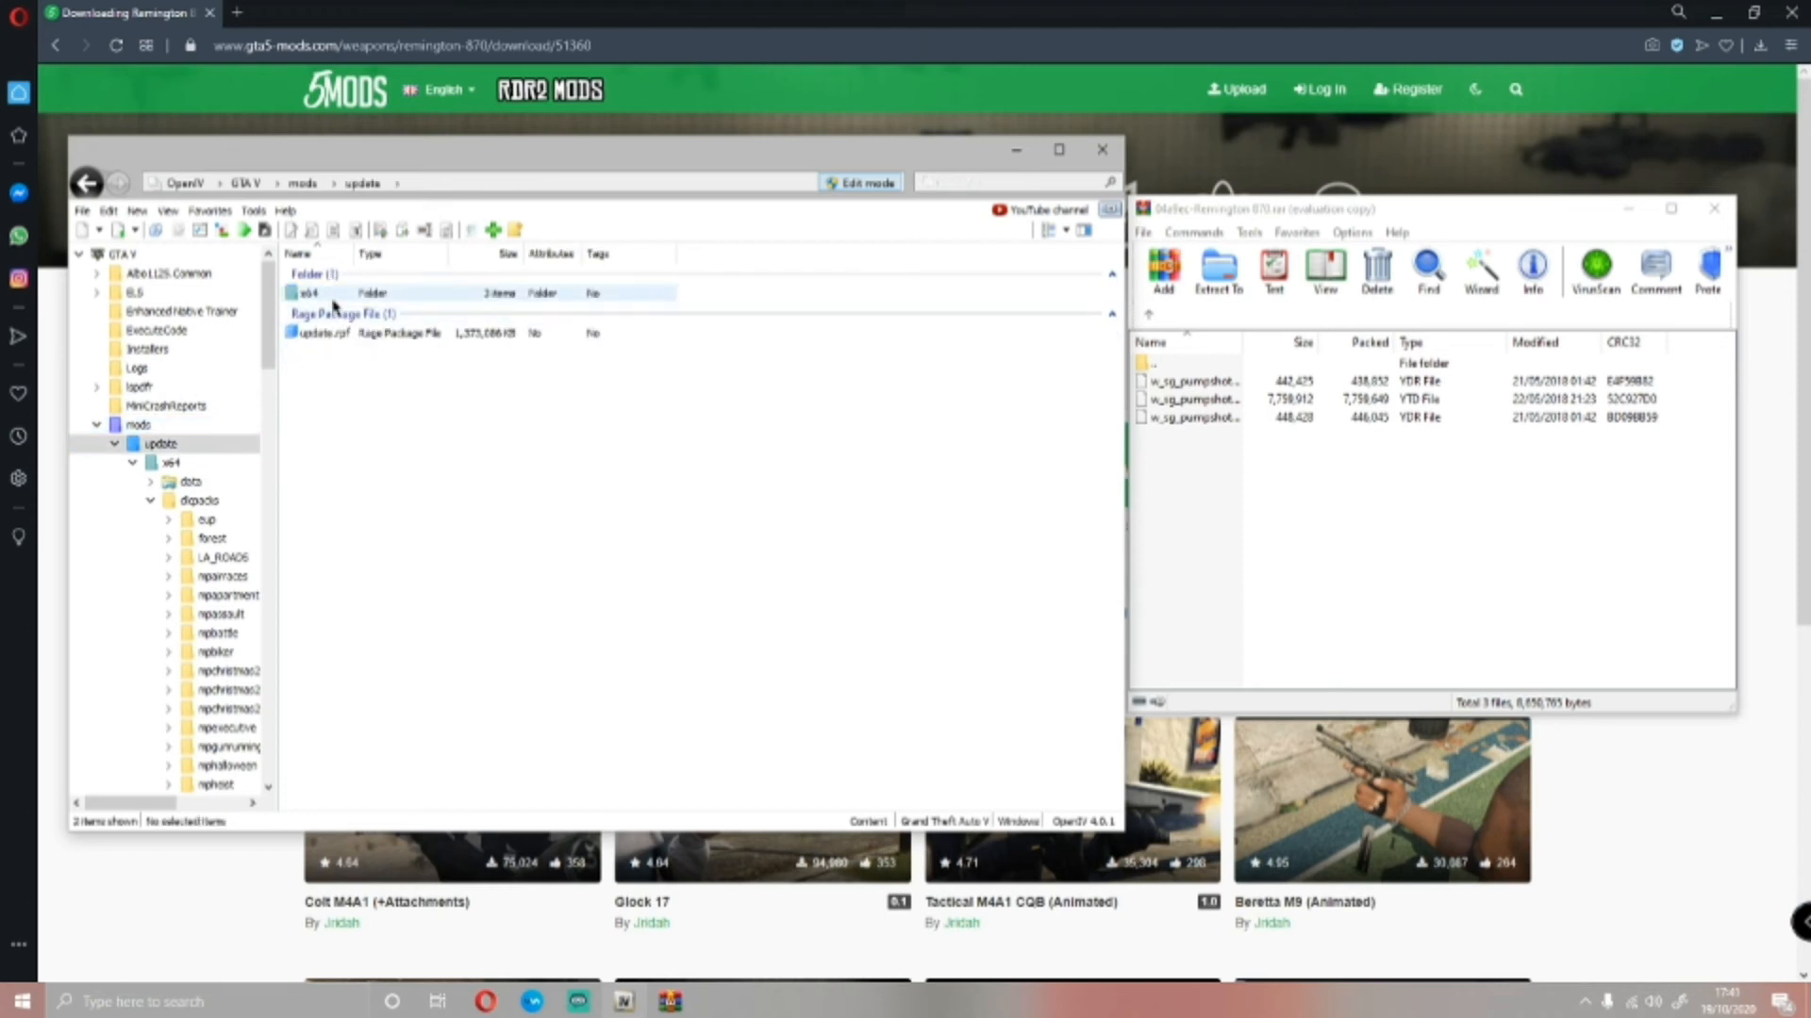
double_click(334, 296)
double_click(325, 313)
scroll(435, 356, down, 10)
scroll(435, 357, down, 2)
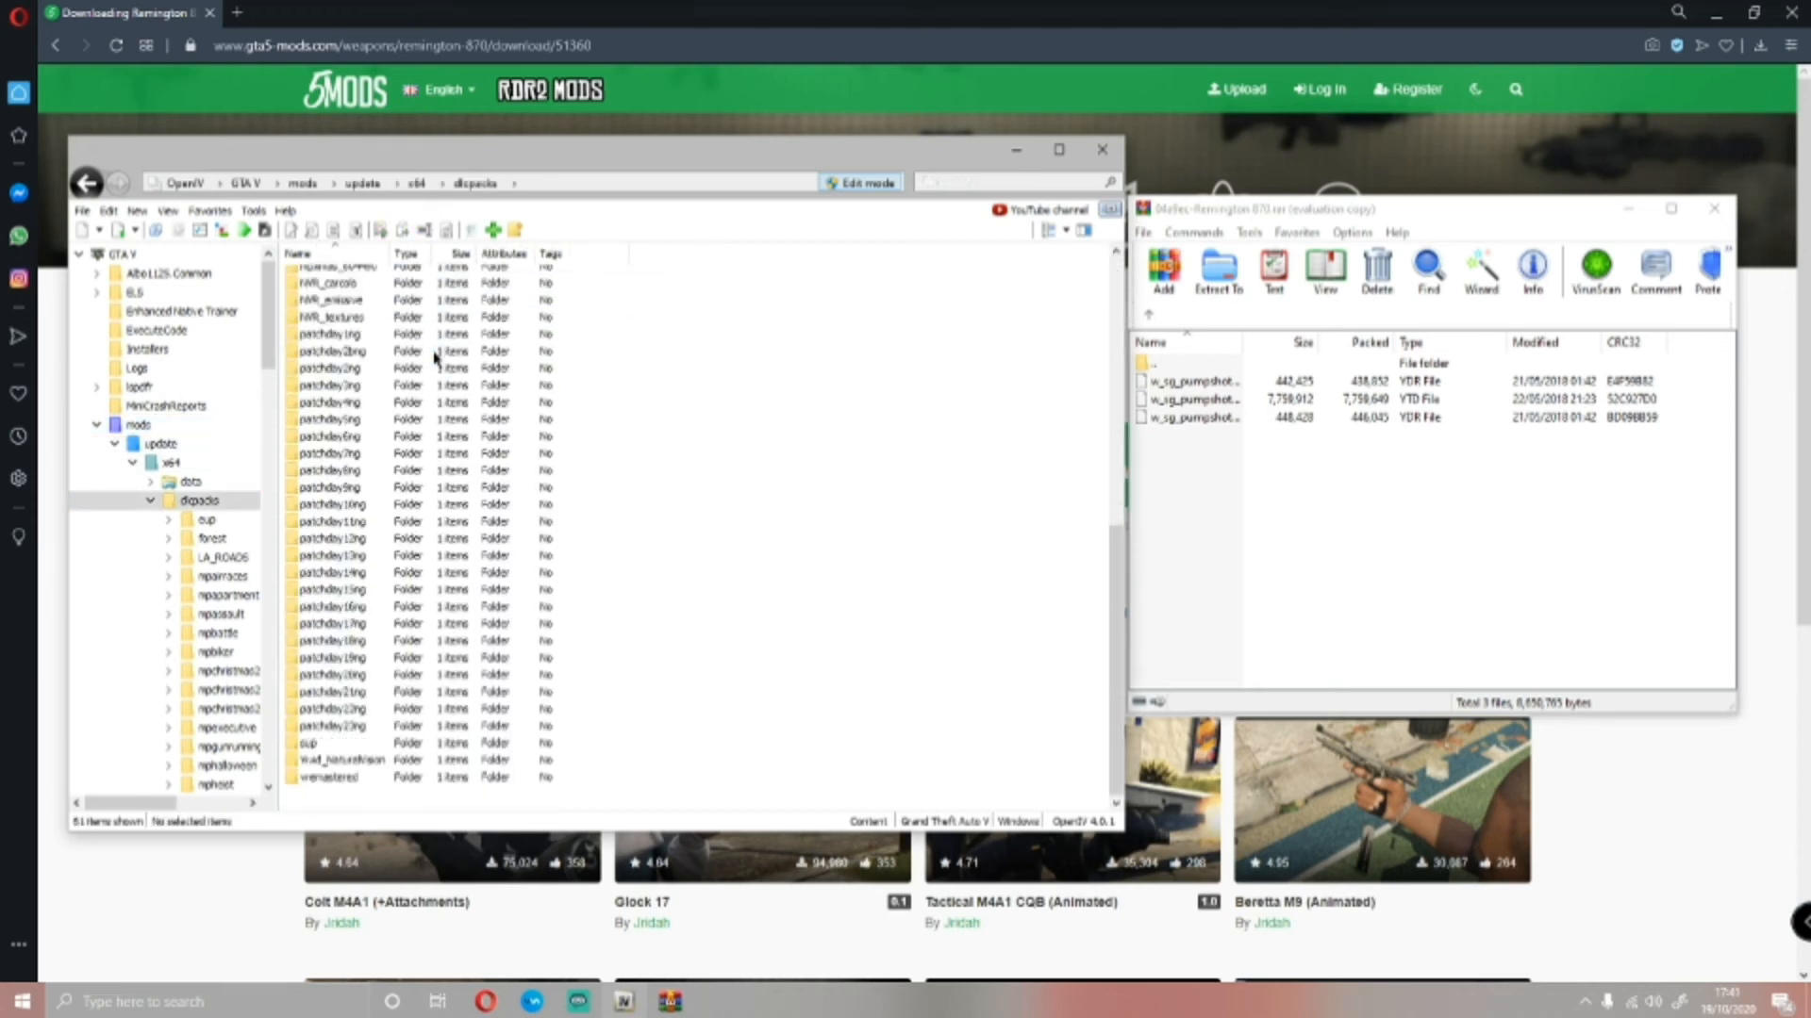
Open patchday8ng, its dlc.rpf, and x64/models/cdimages to reach weapons.rpf for the shotgun files
double_click(356, 475)
double_click(316, 294)
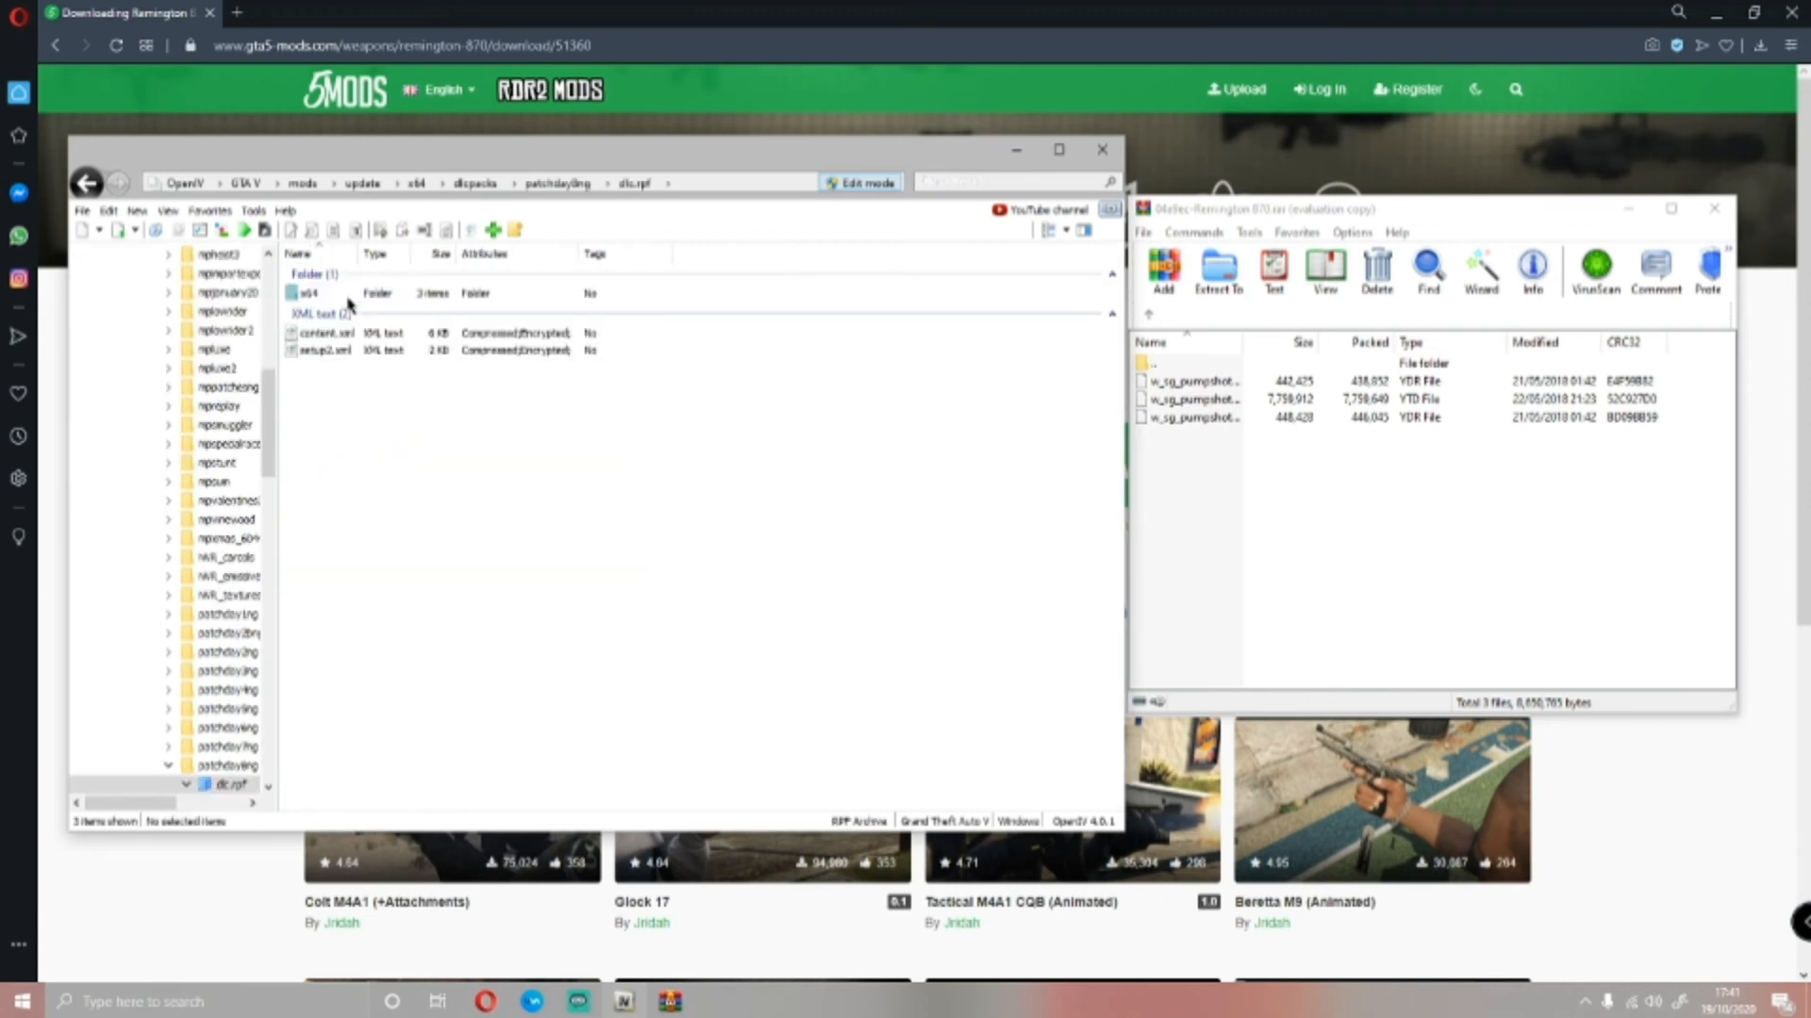
double_click(348, 298)
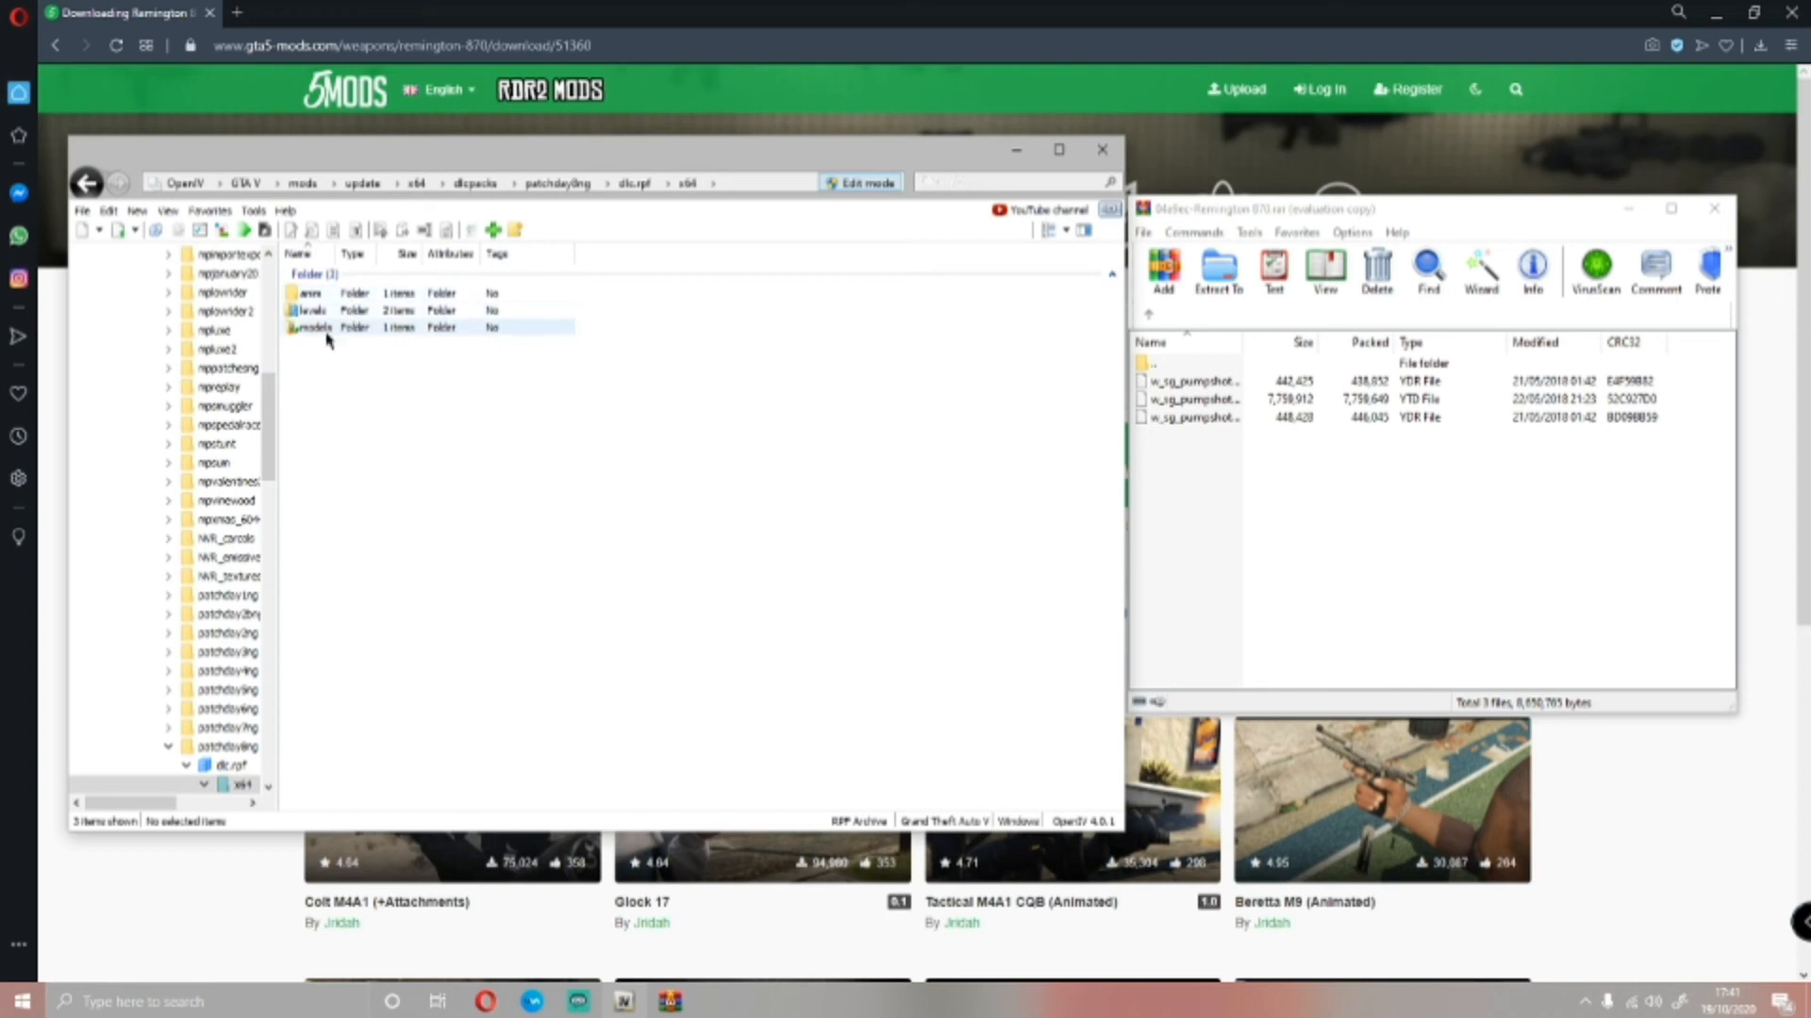
double_click(330, 327)
double_click(345, 294)
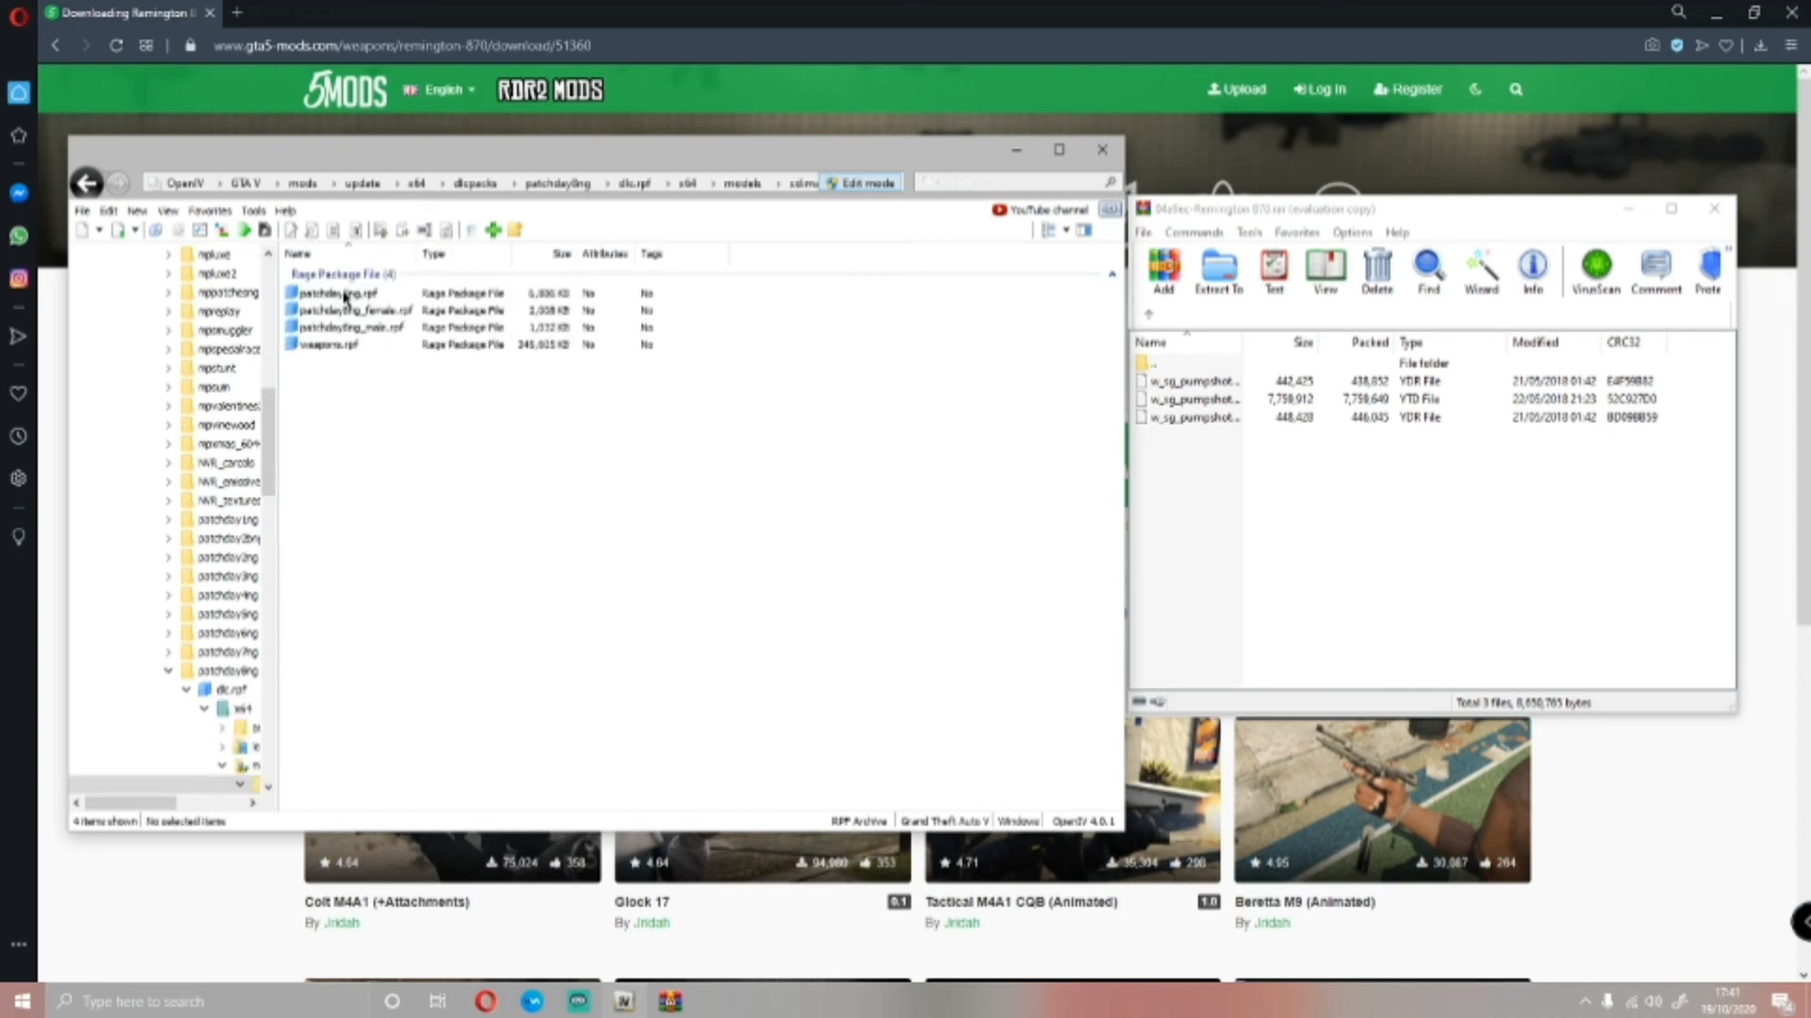
double_click(330, 345)
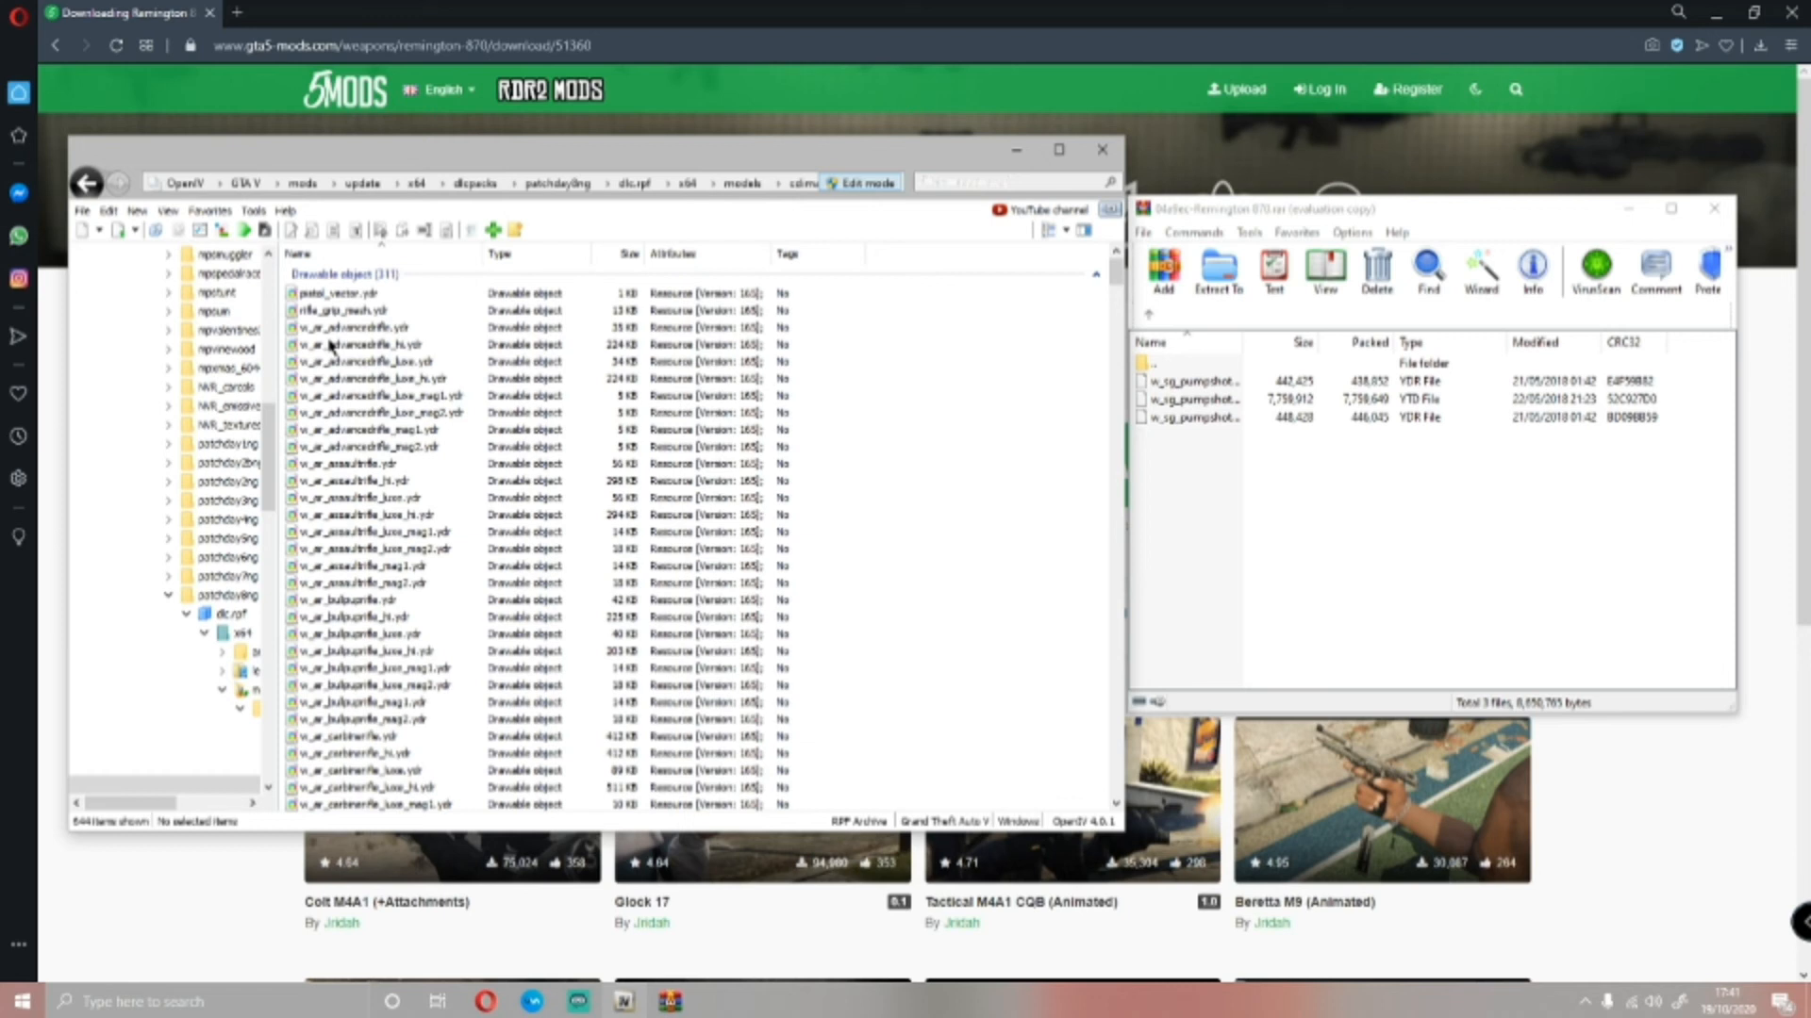
Add the current weapons.rpf location to the OpenIV favorites under the name weapons
click(211, 209)
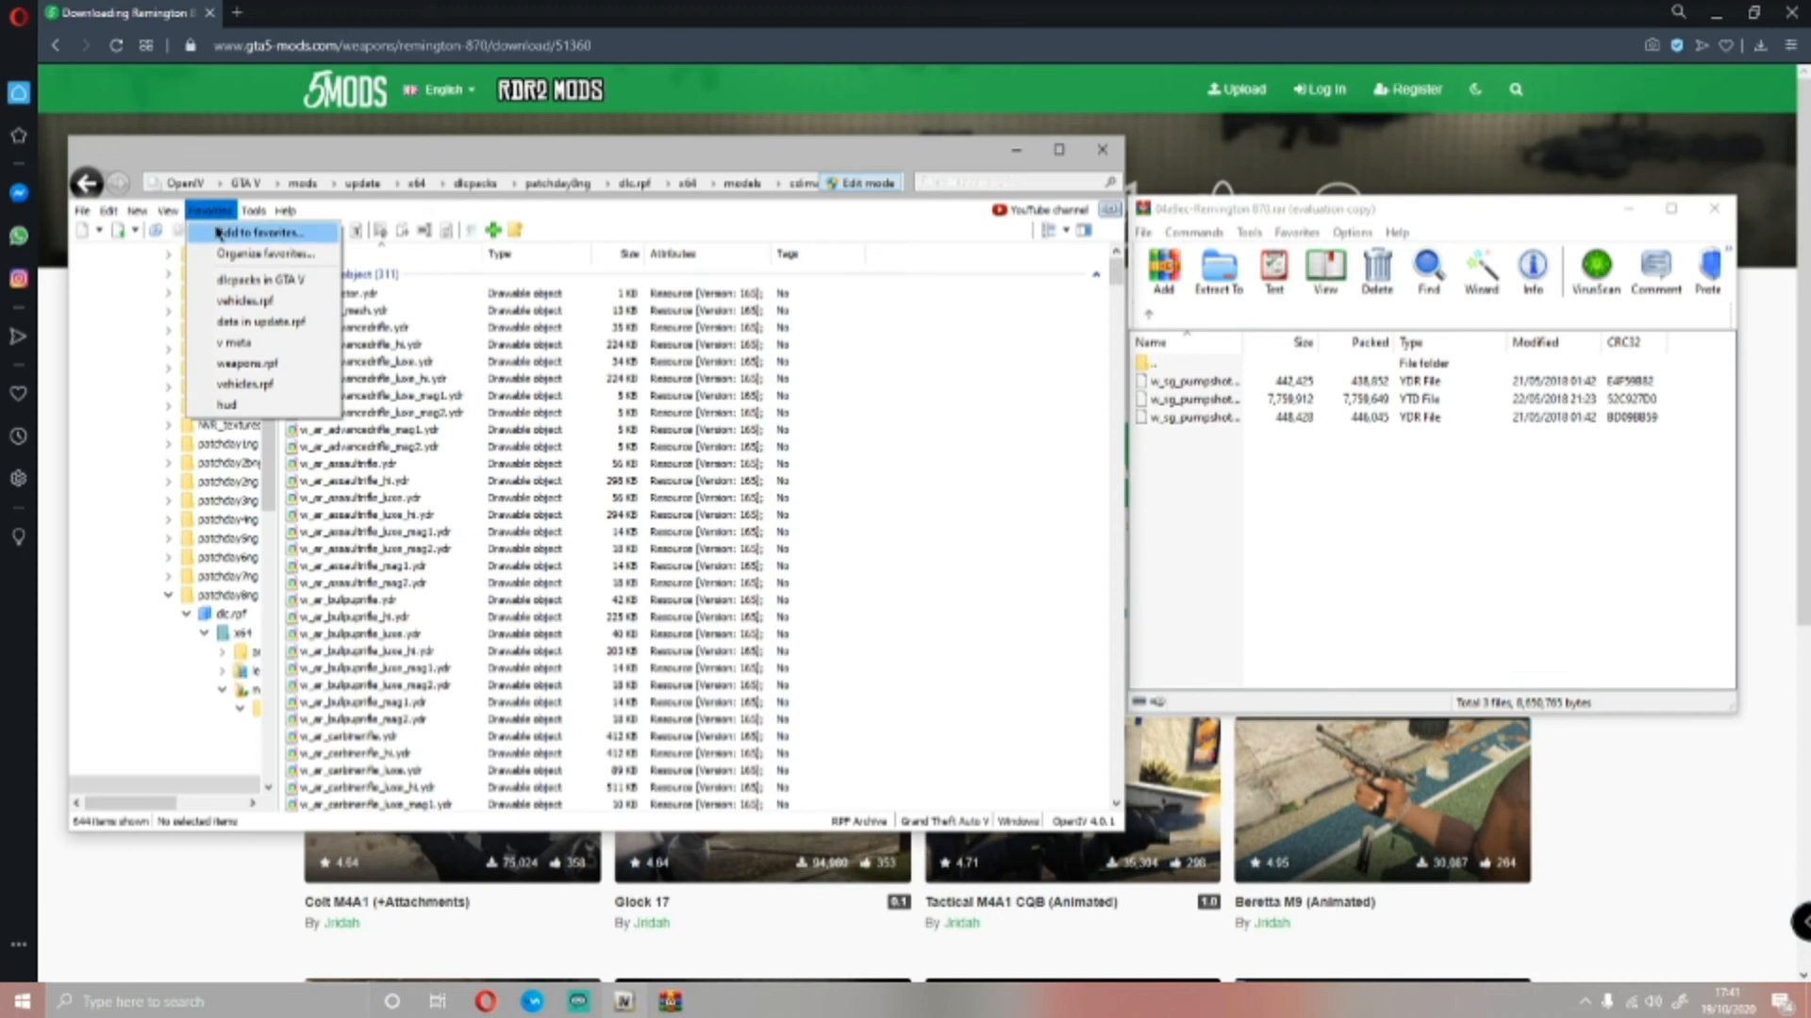
click(216, 232)
double_click(645, 325)
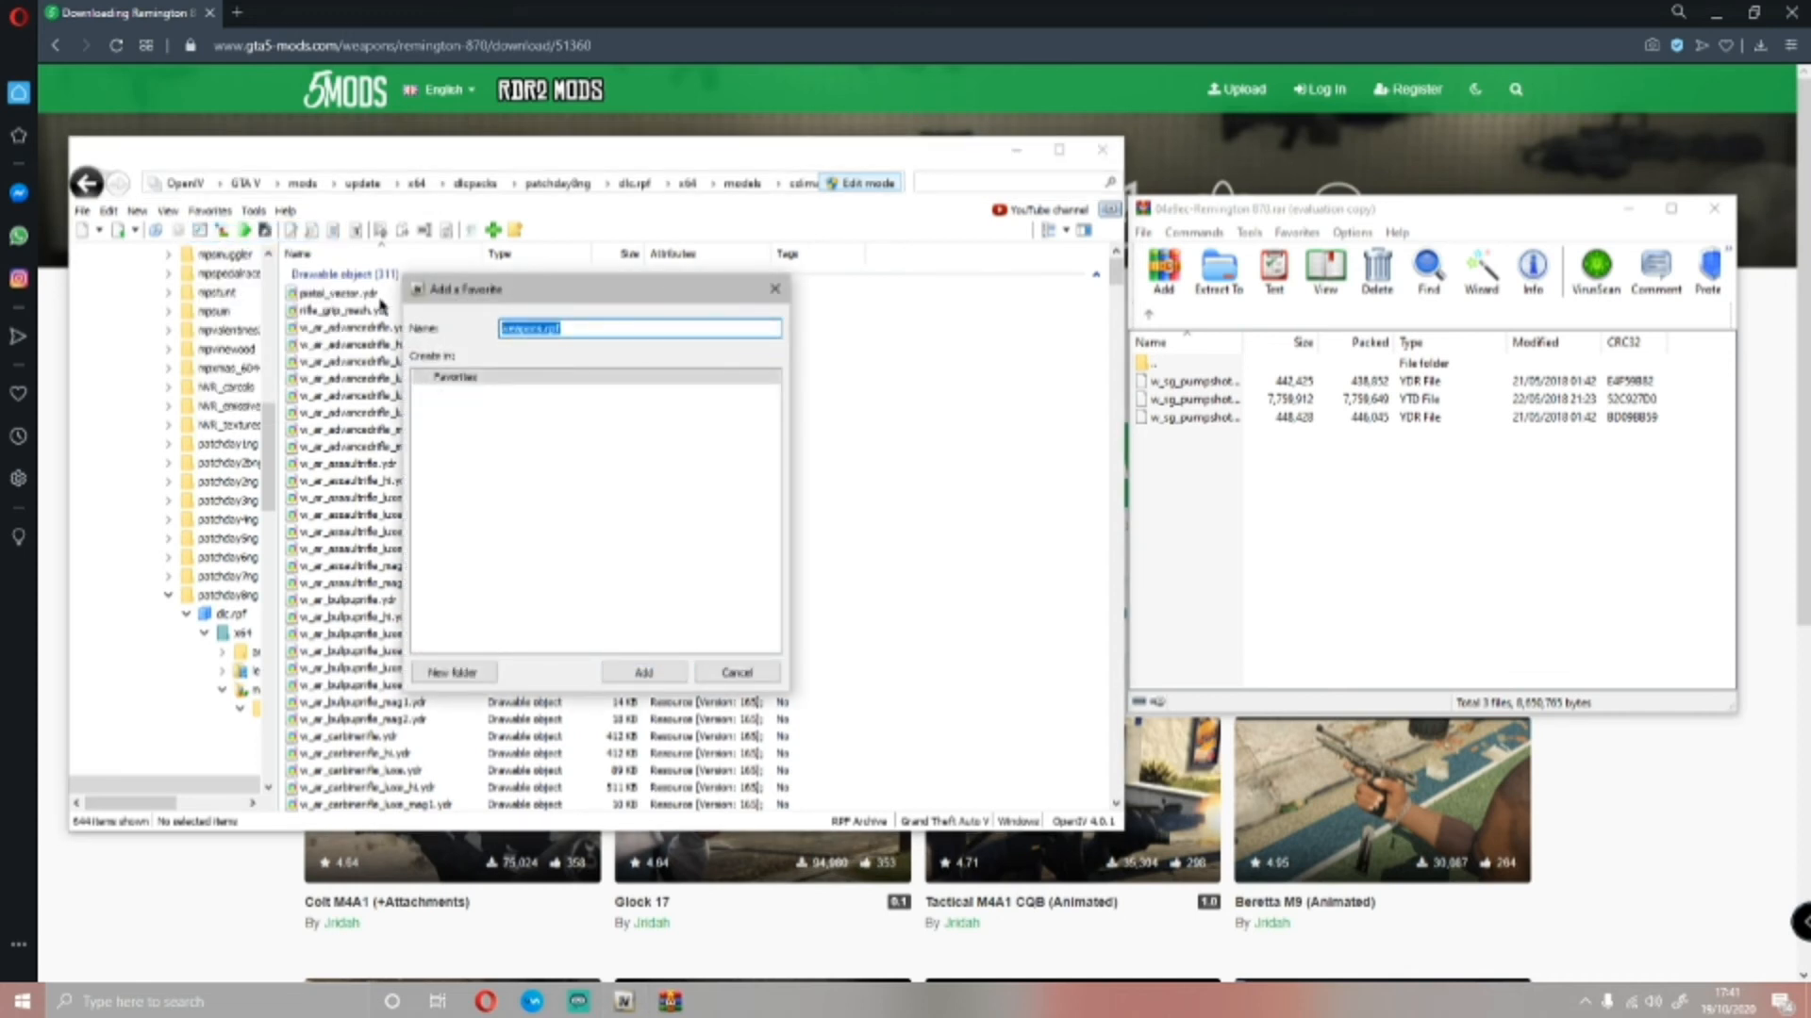
text(weapons)
key(BackSpace)
key(BackSpace)
key(BackSpace)
key(BackSpace)
text(pons)
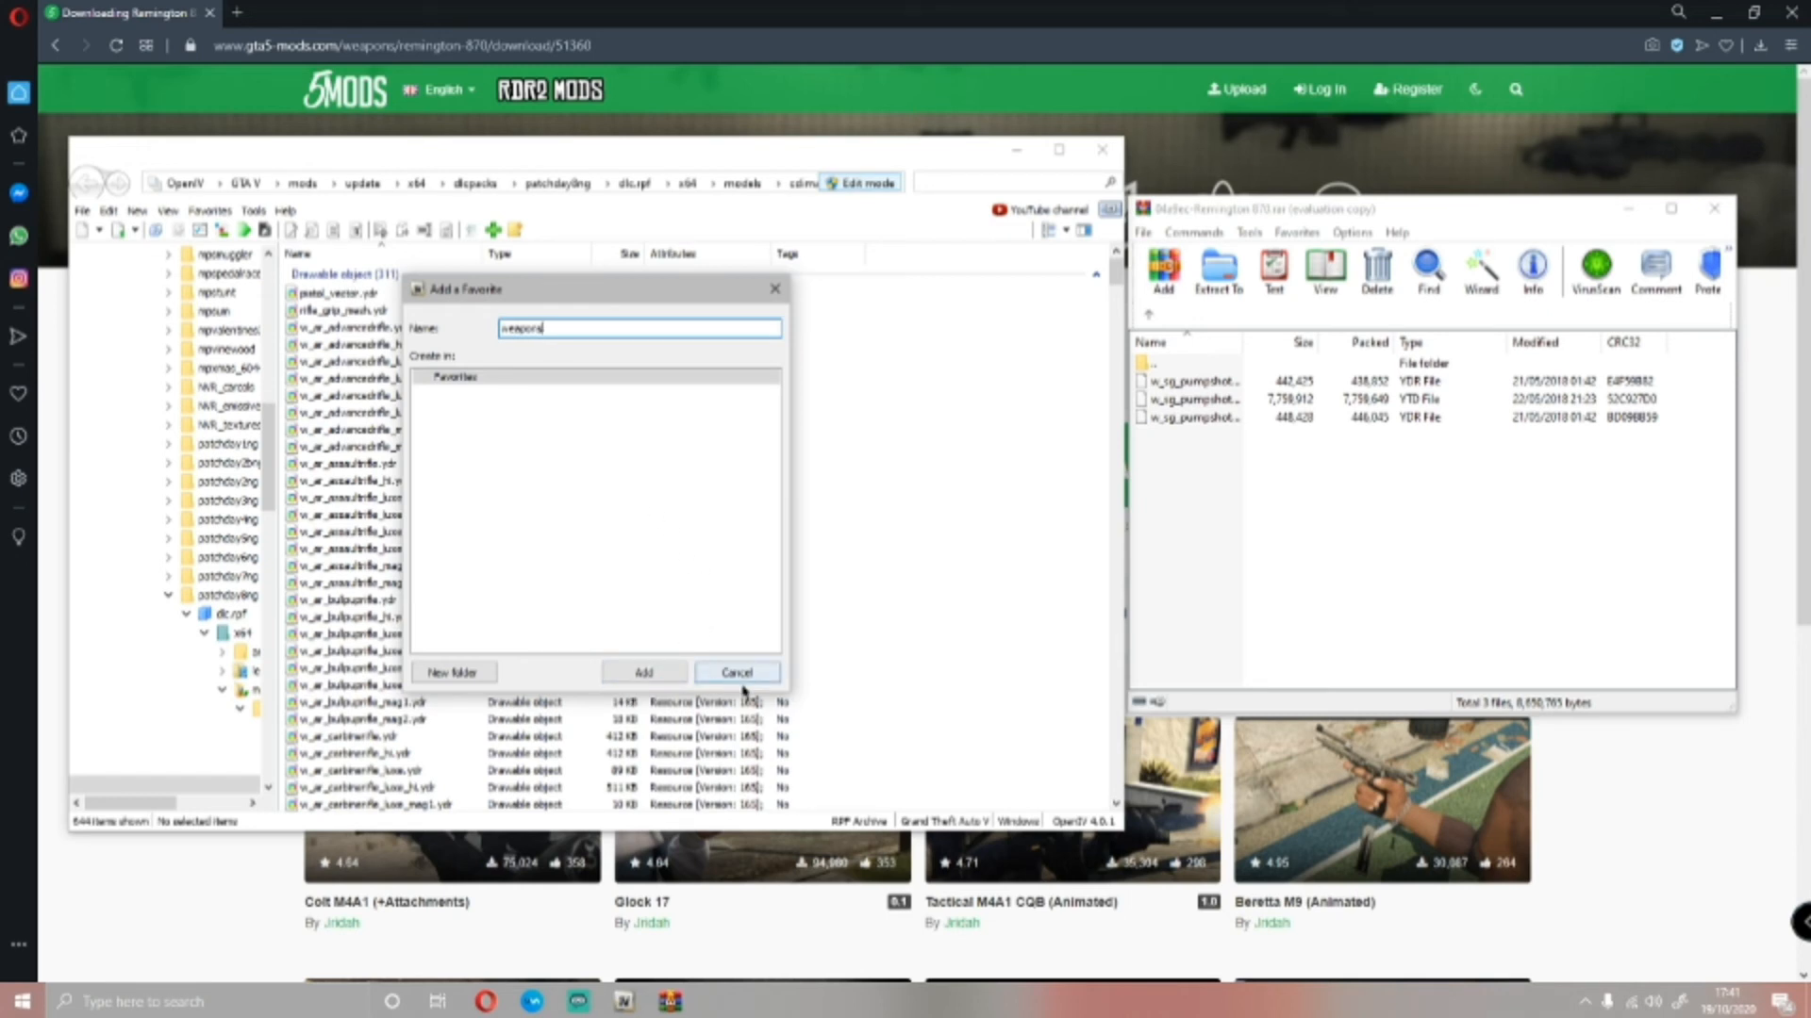
click(627, 673)
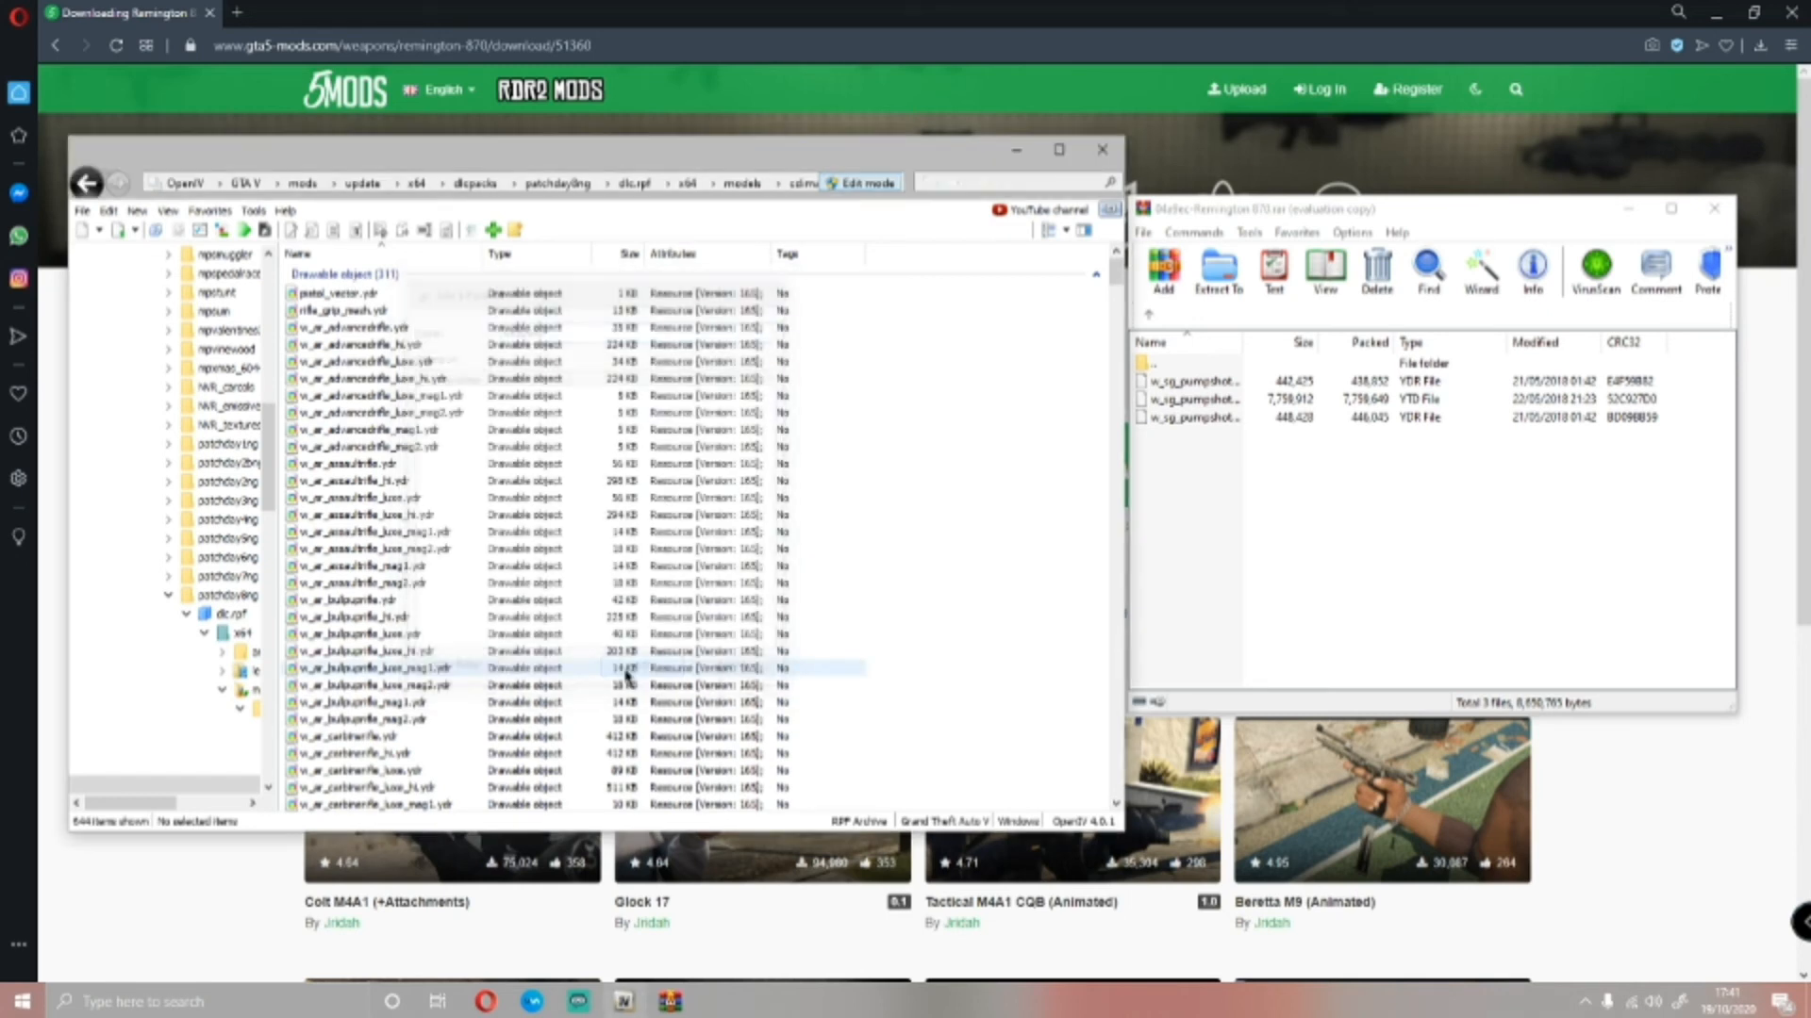
Test the new weapons favorite by leaving for the patchday2ng folder and returning to weapons.rpf through it
click(209, 210)
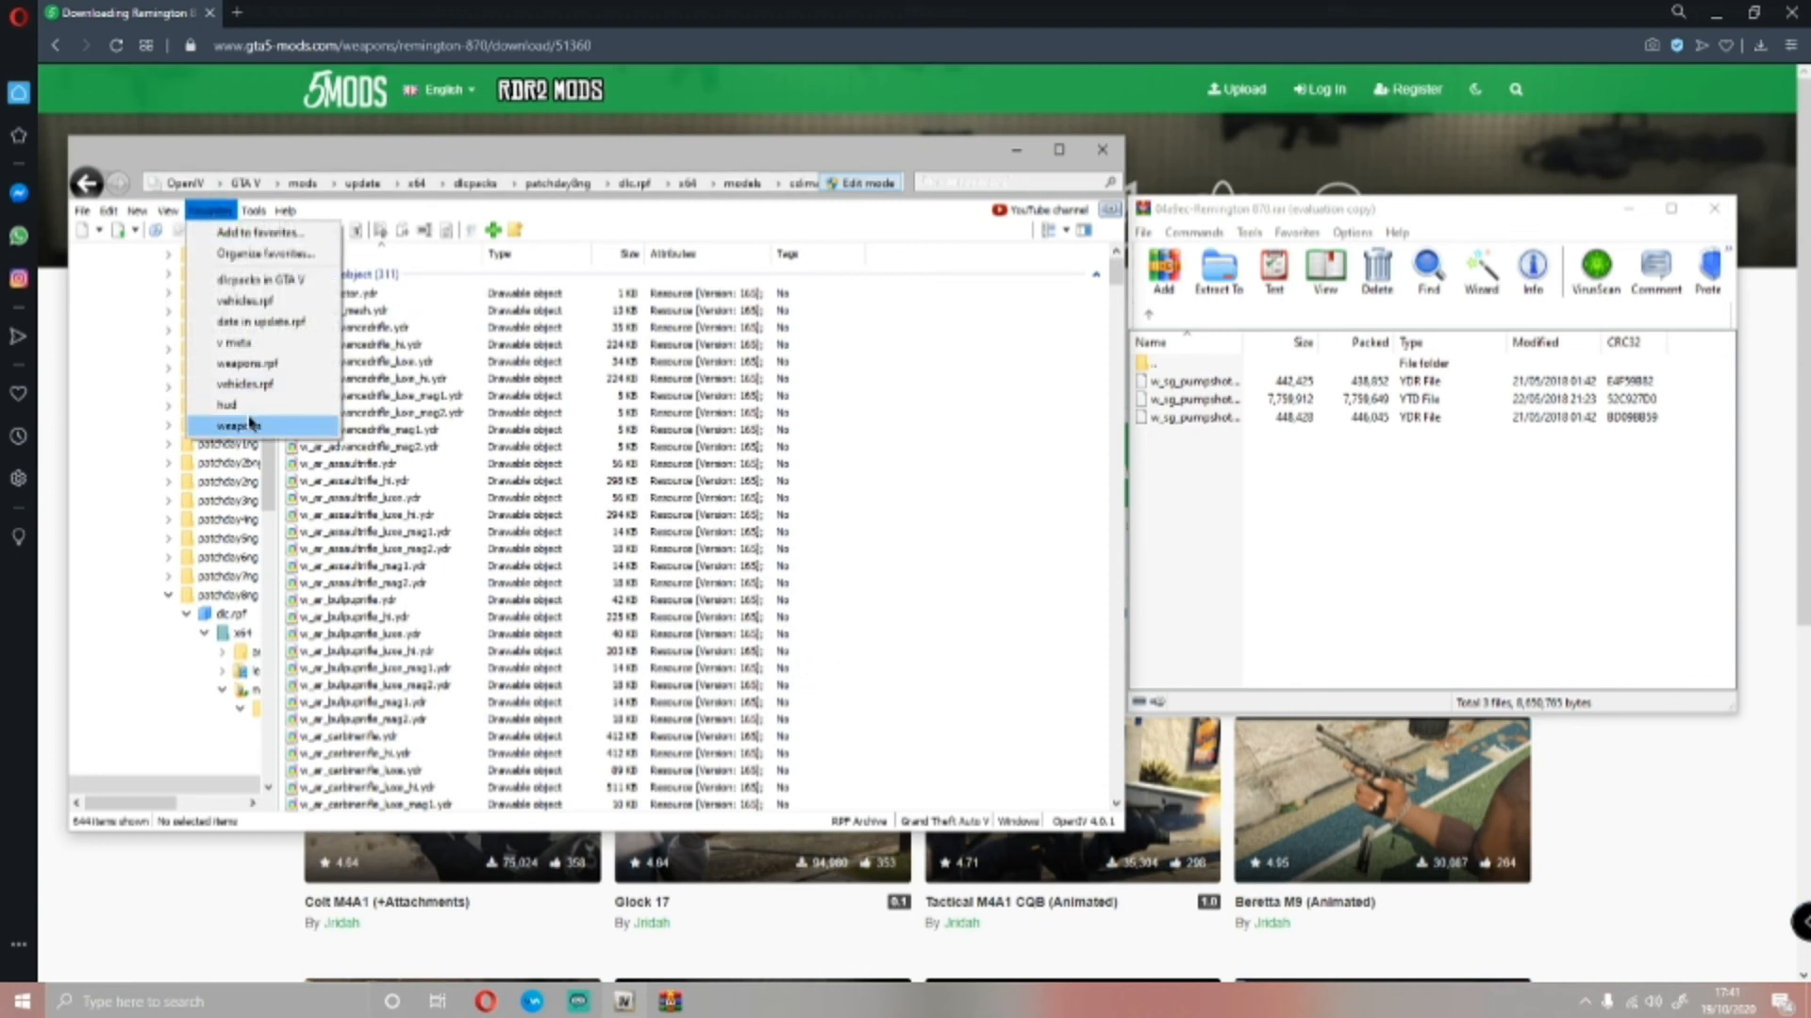
click(834, 442)
click(231, 482)
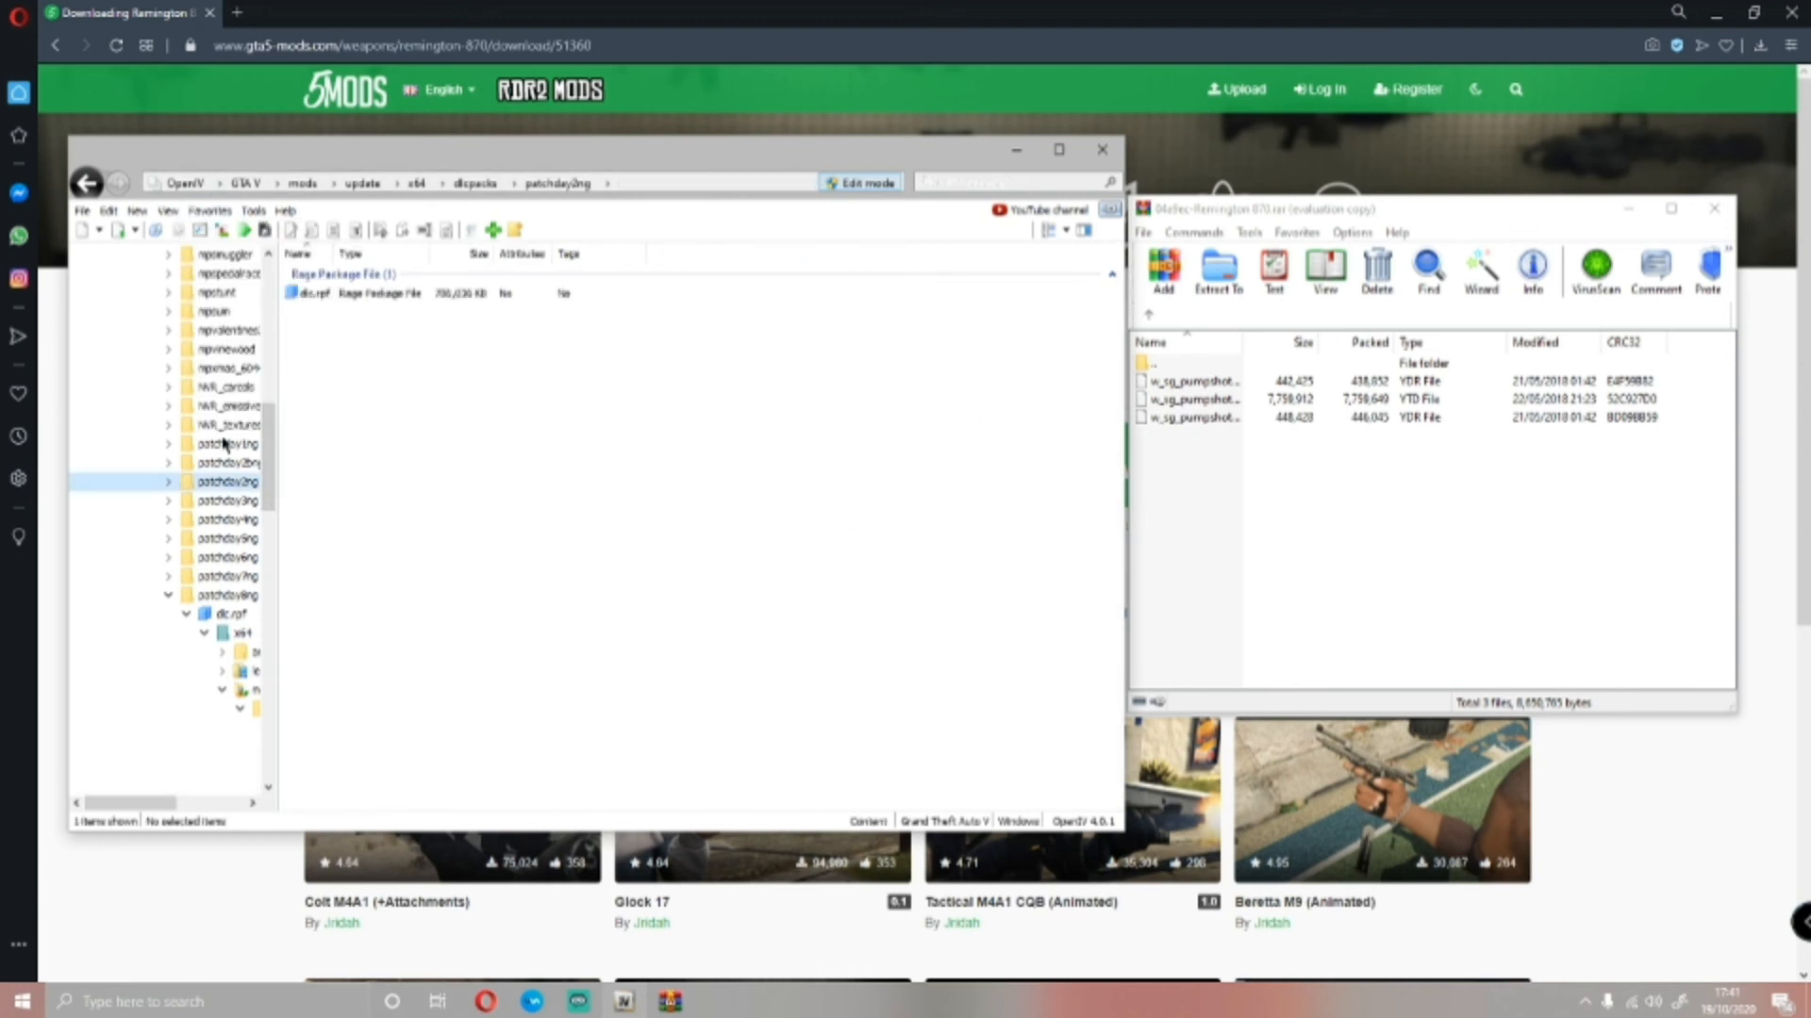
click(209, 211)
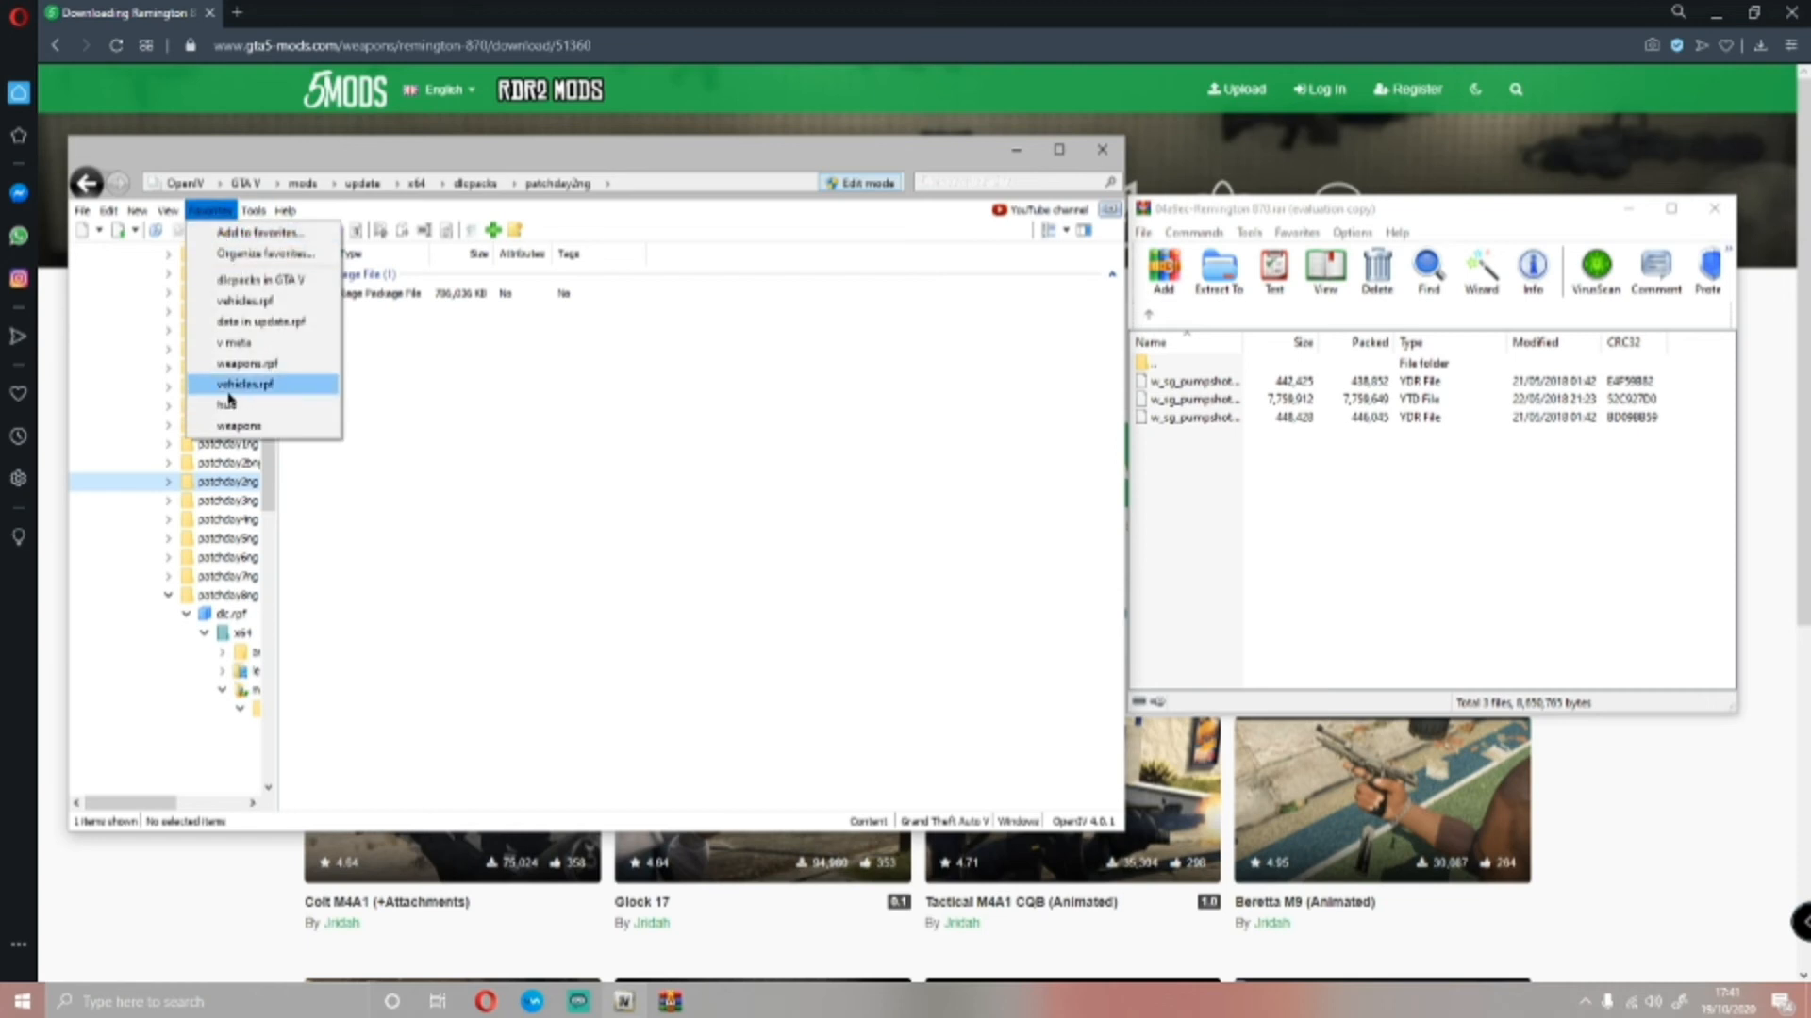
click(240, 426)
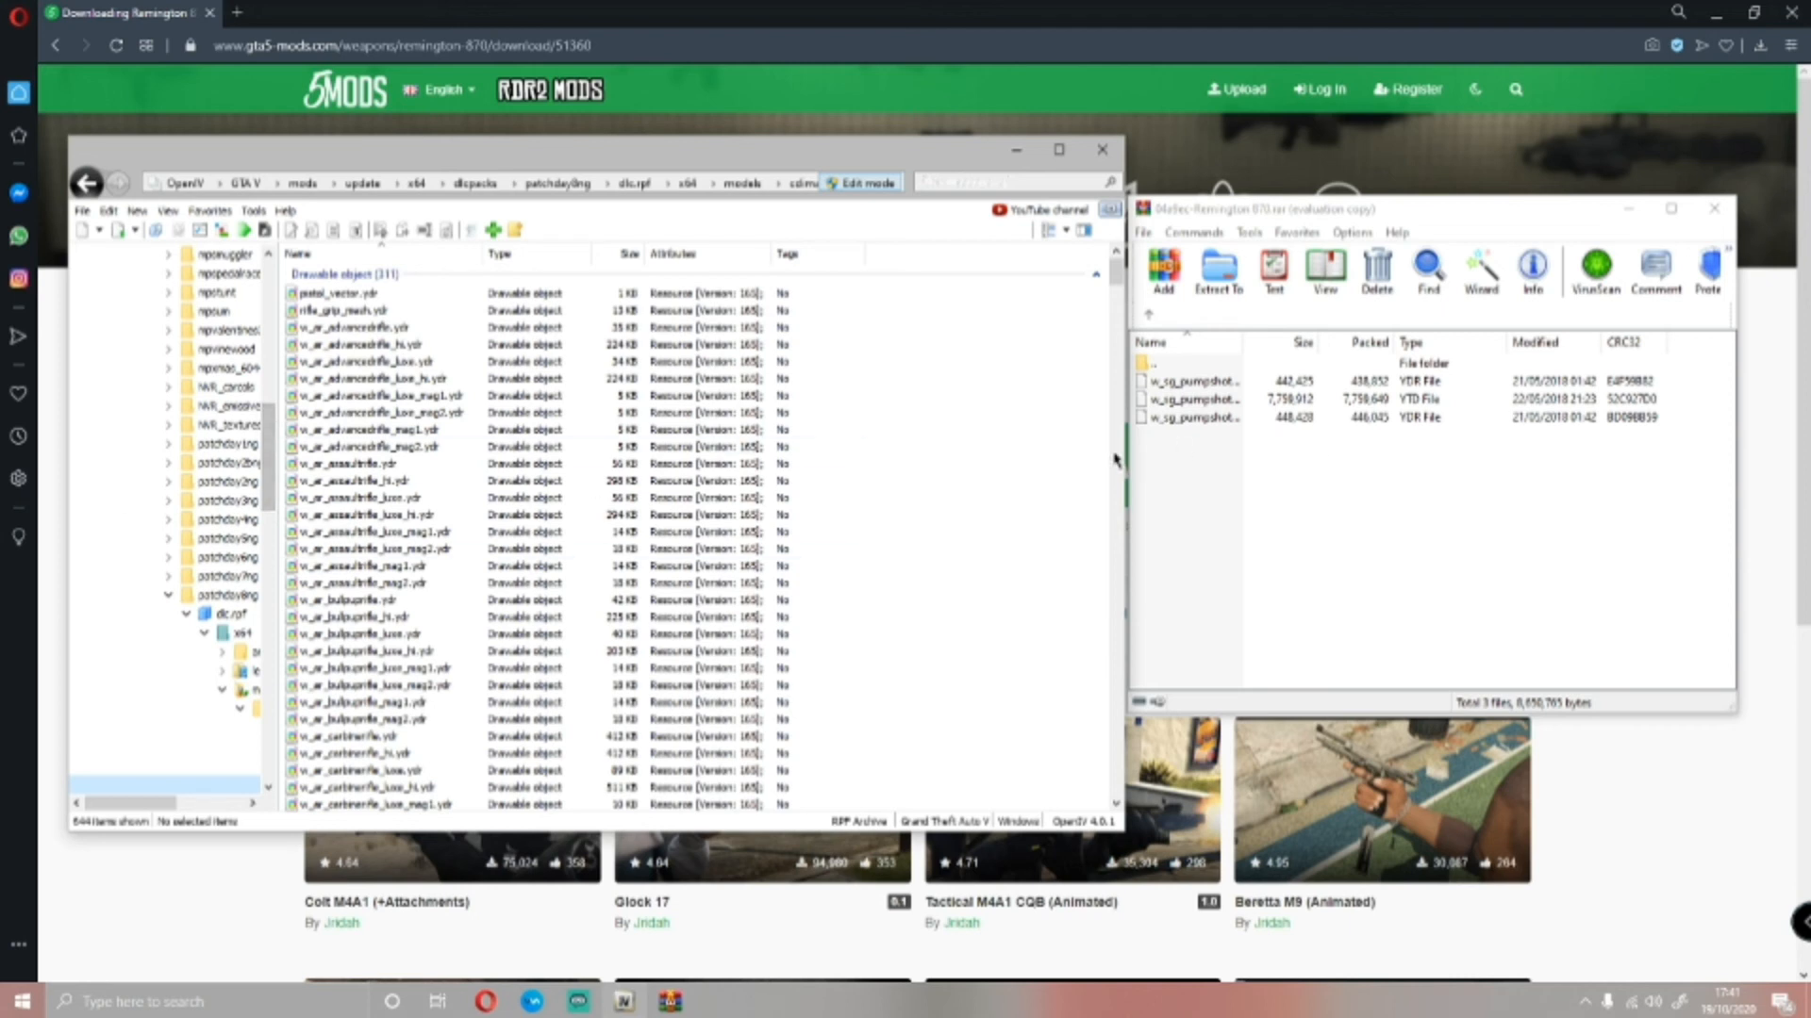
Copy all three pump shotgun files from the Remington 870 archive into weapons.rpf and minimize OpenIV
click(1471, 533)
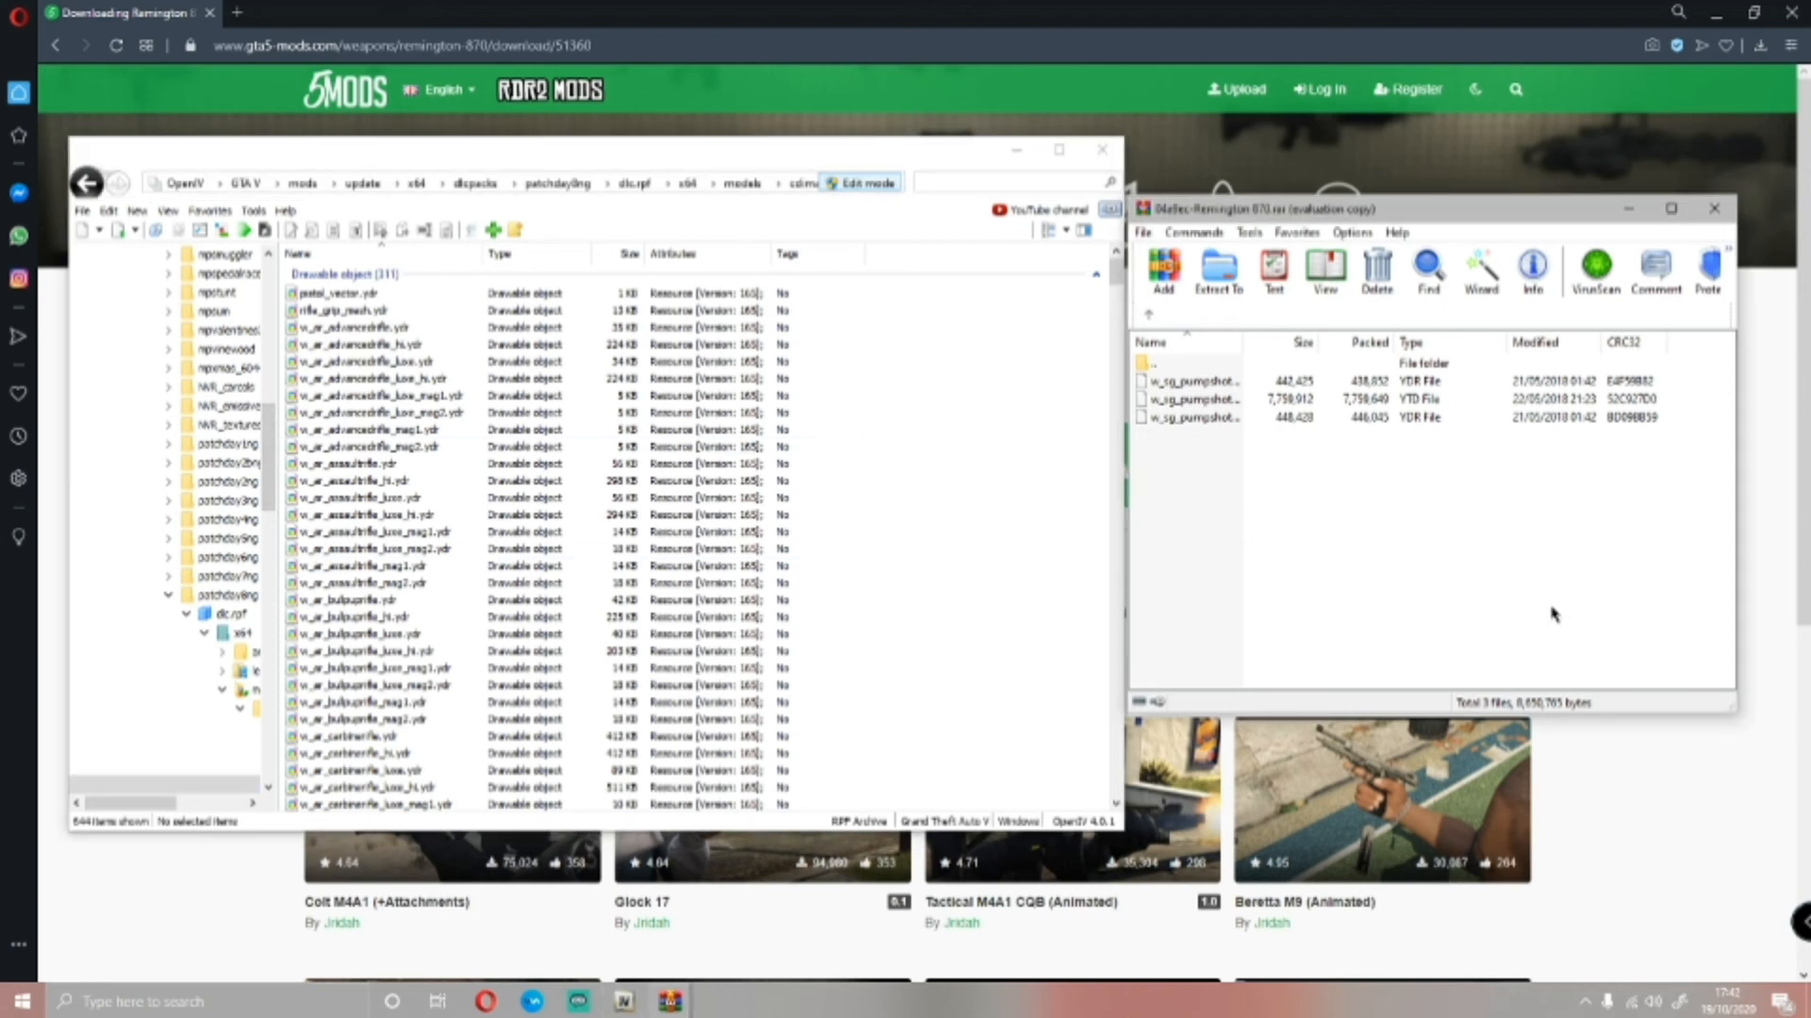
drag(1554, 614, 1140, 370)
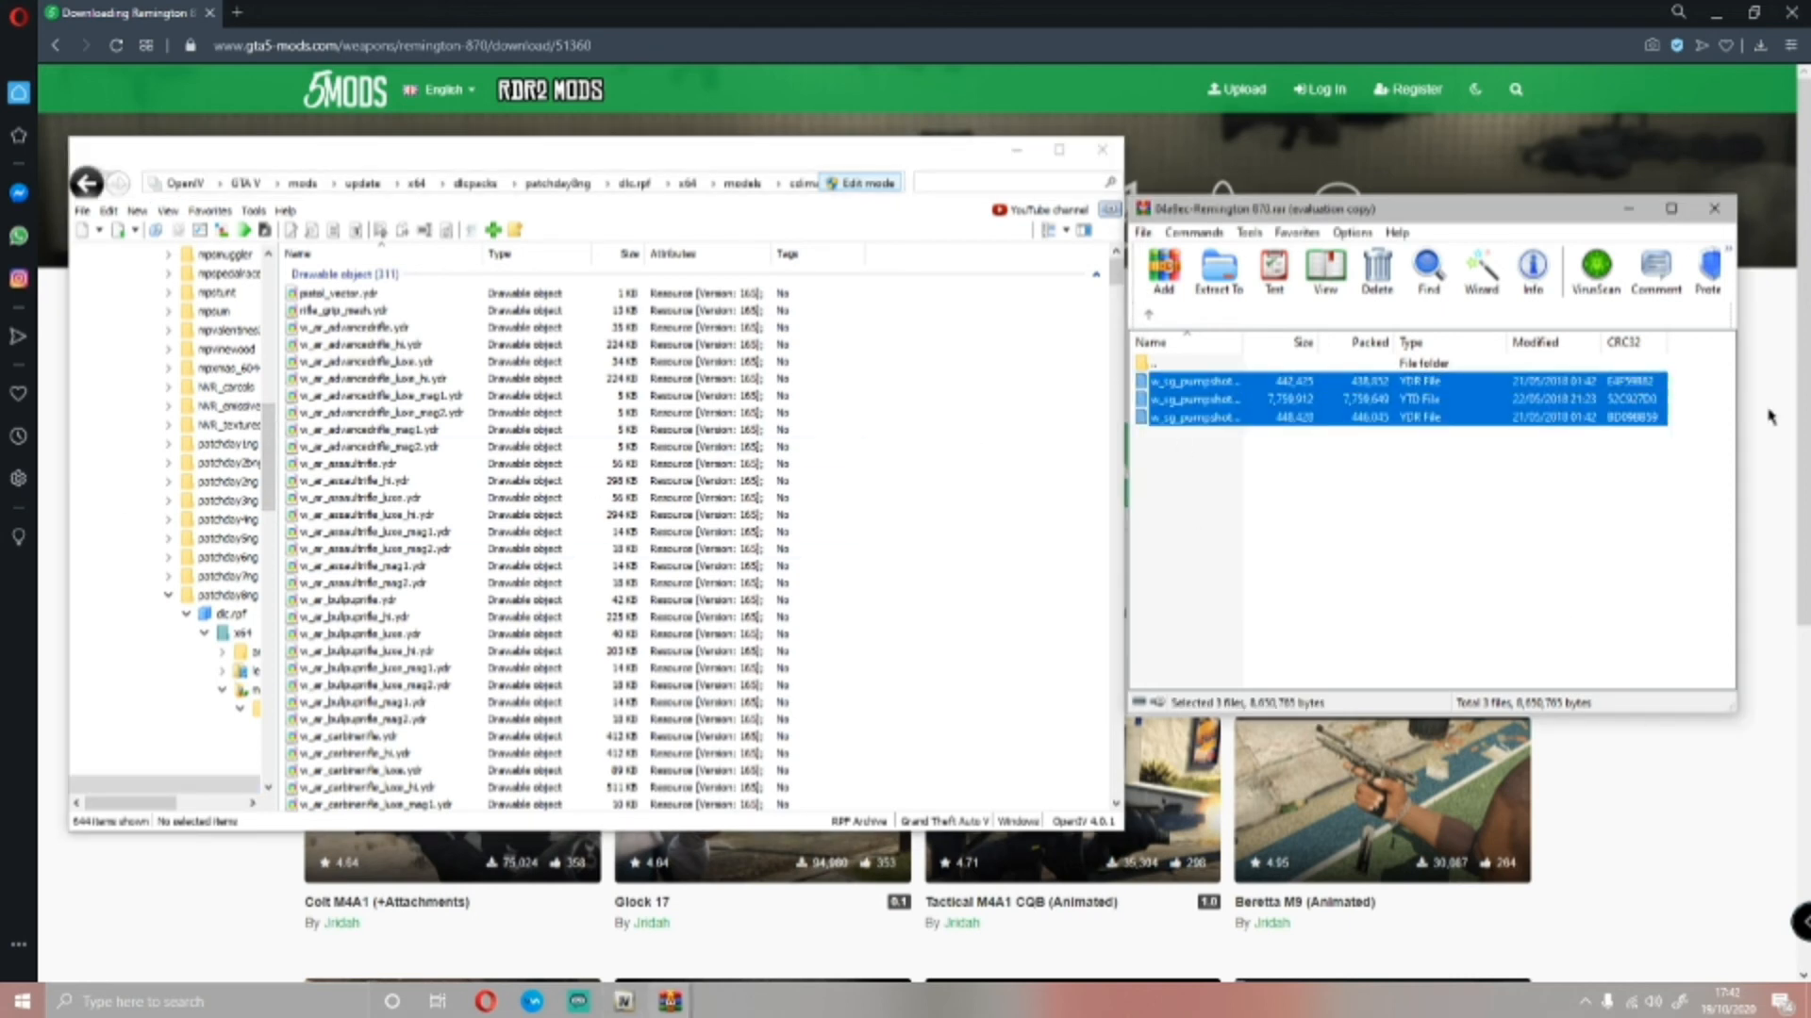
drag(1568, 388, 984, 526)
click(1016, 149)
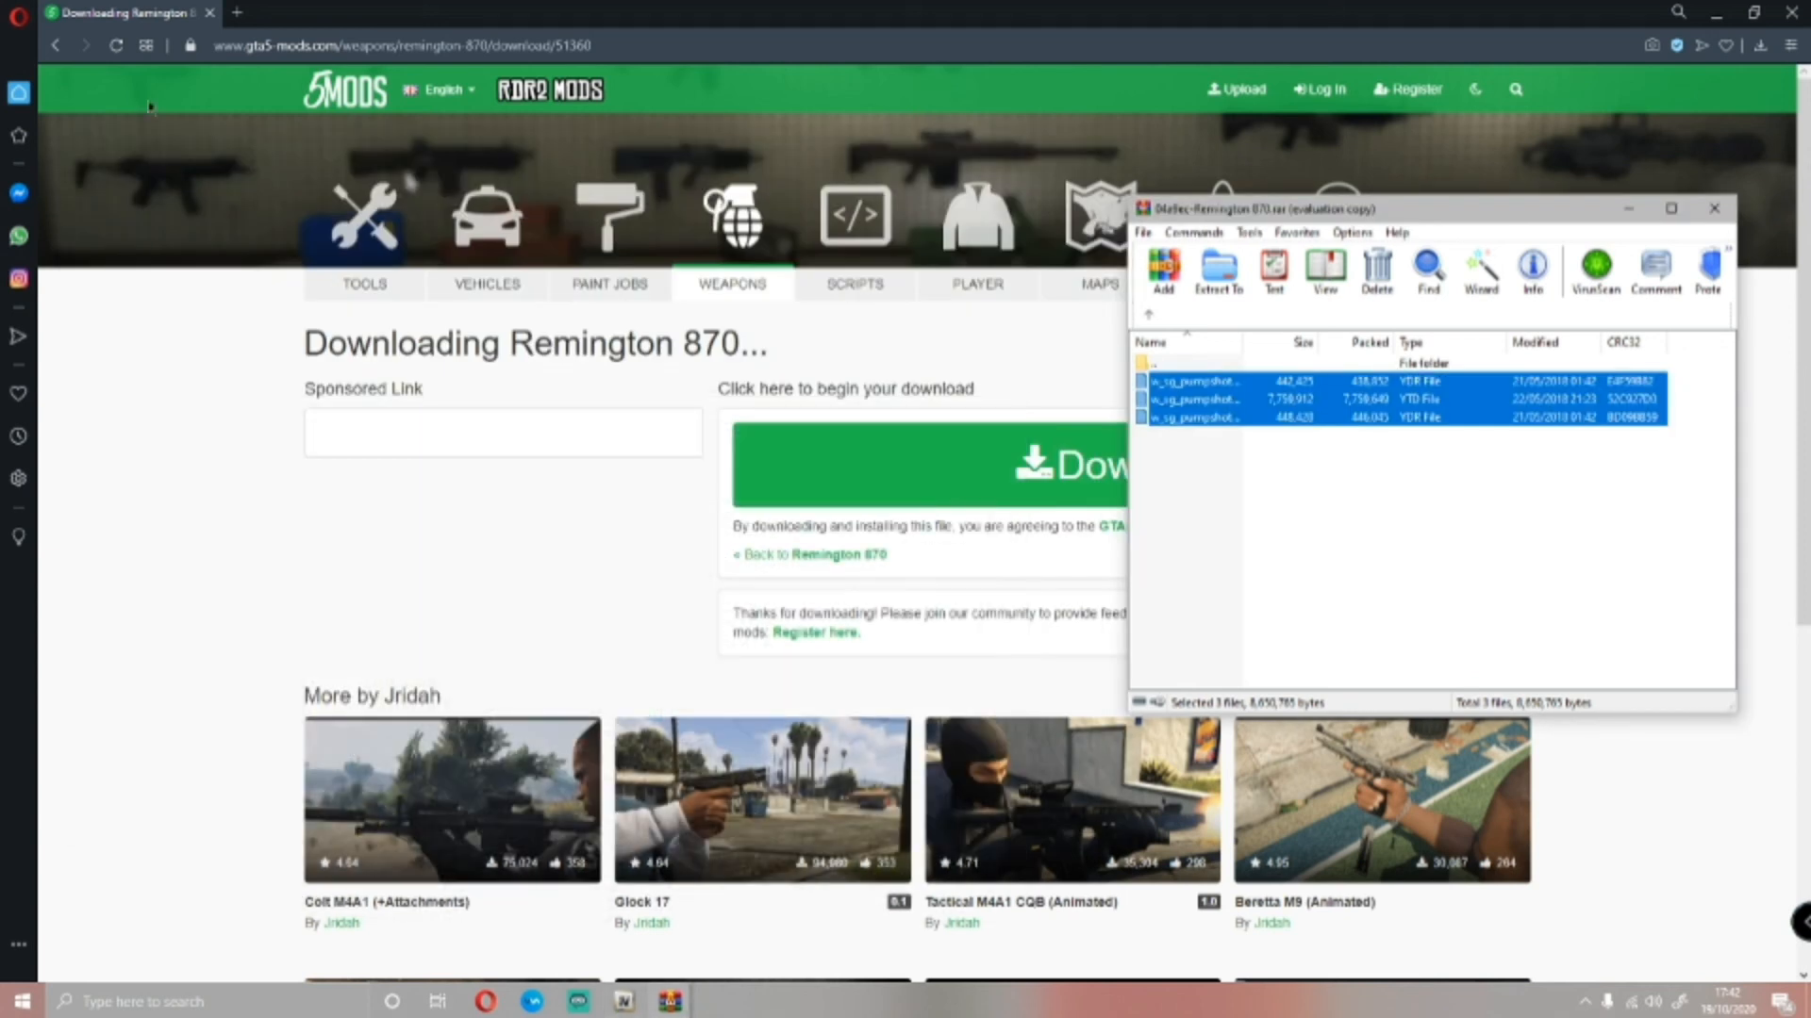